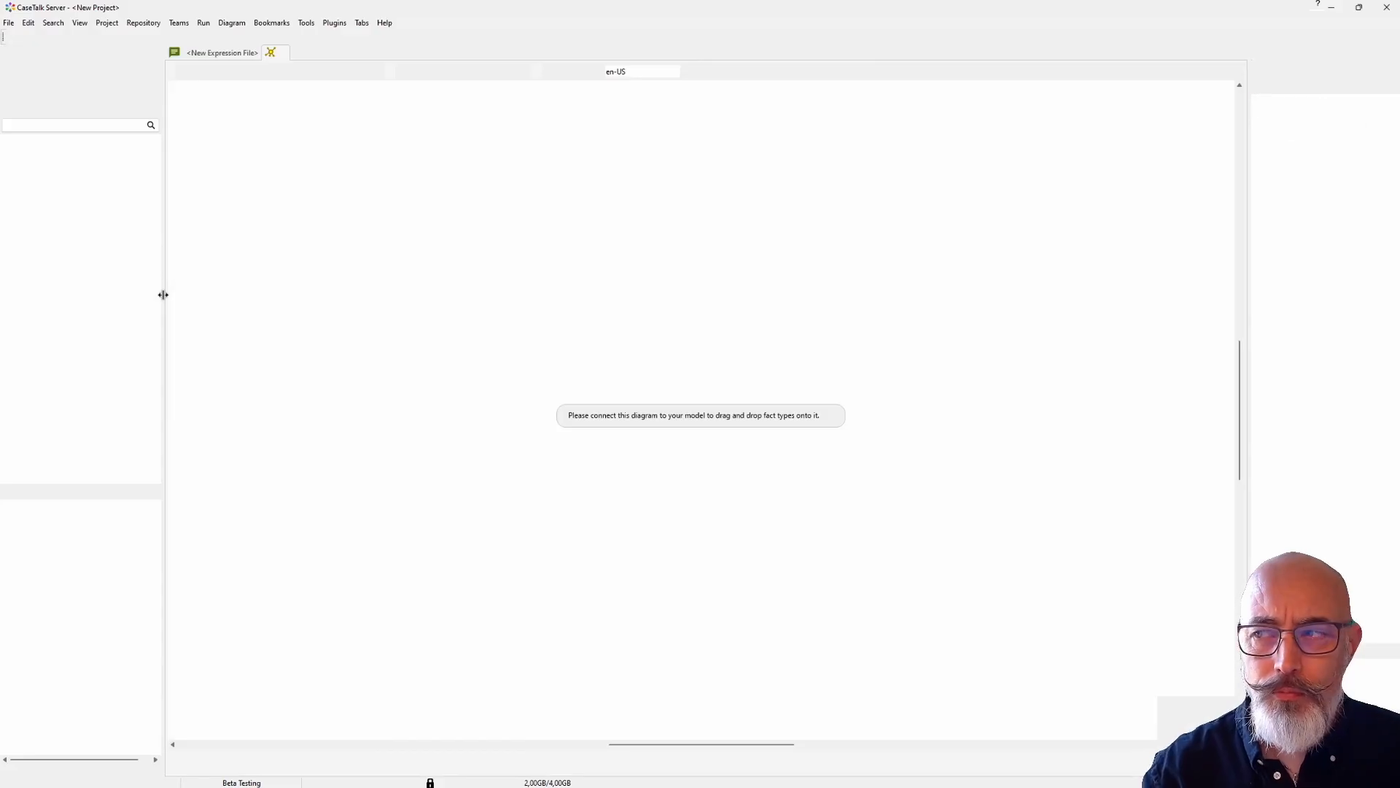
Step: Widen the repository pane and review the fact expressions in the new expression file alongside the new diagram
{"action": "left_click_drag", "start_coordinate": [163, 295], "coordinate": [213, 291]}
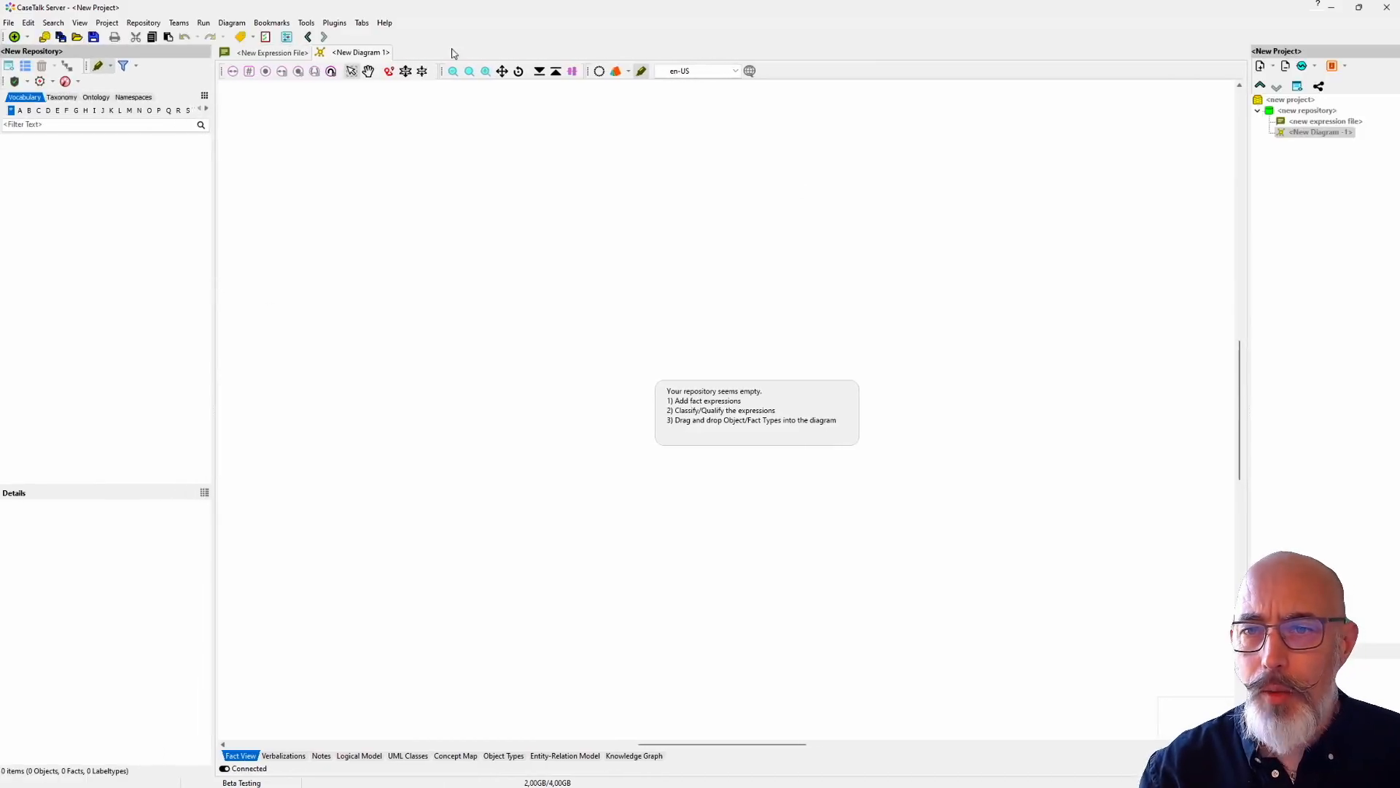
{"action": "left_click", "coordinate": [267, 55]}
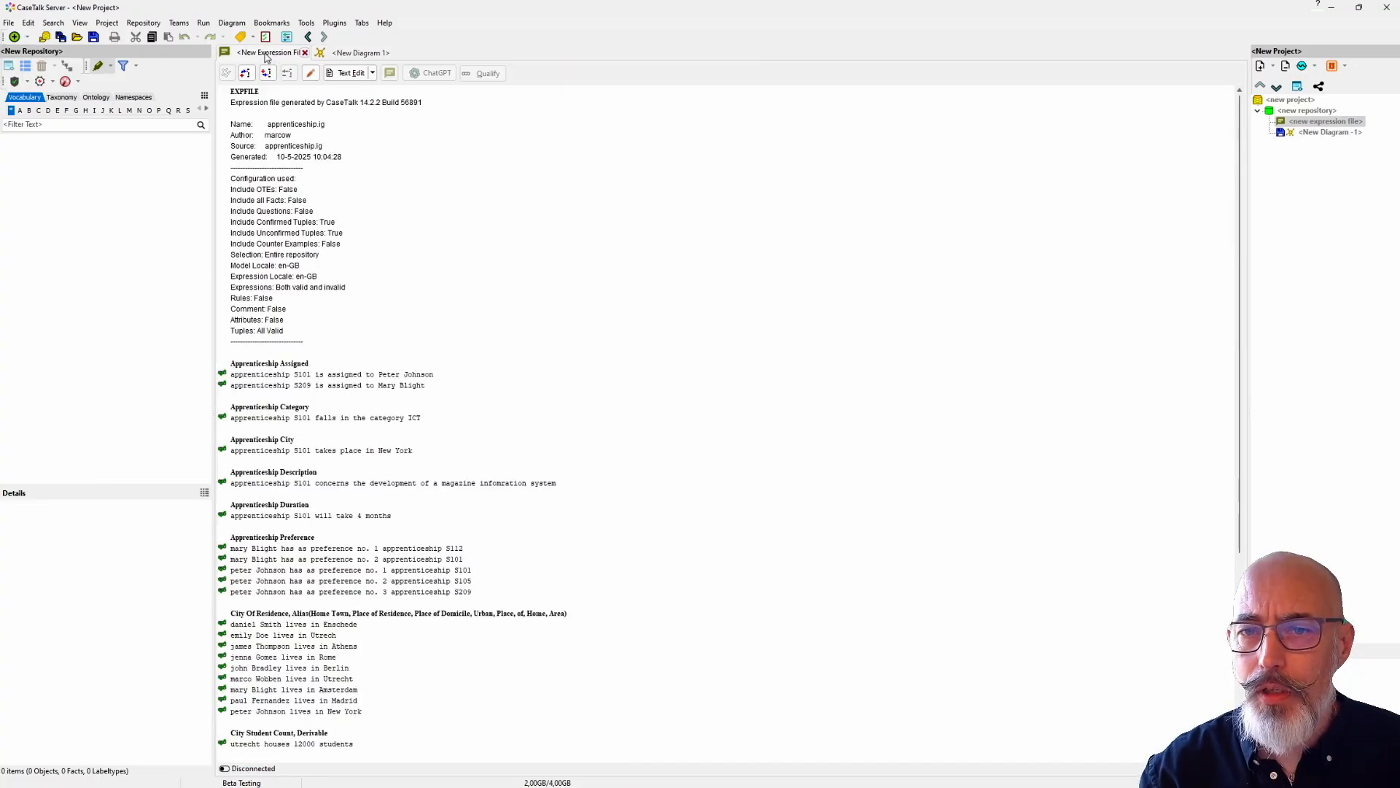
{"action": "scroll", "coordinate": [324, 414], "scroll_direction": "down", "scroll_amount": 5}
{"action": "scroll", "coordinate": [325, 414], "scroll_direction": "up", "scroll_amount": 4}
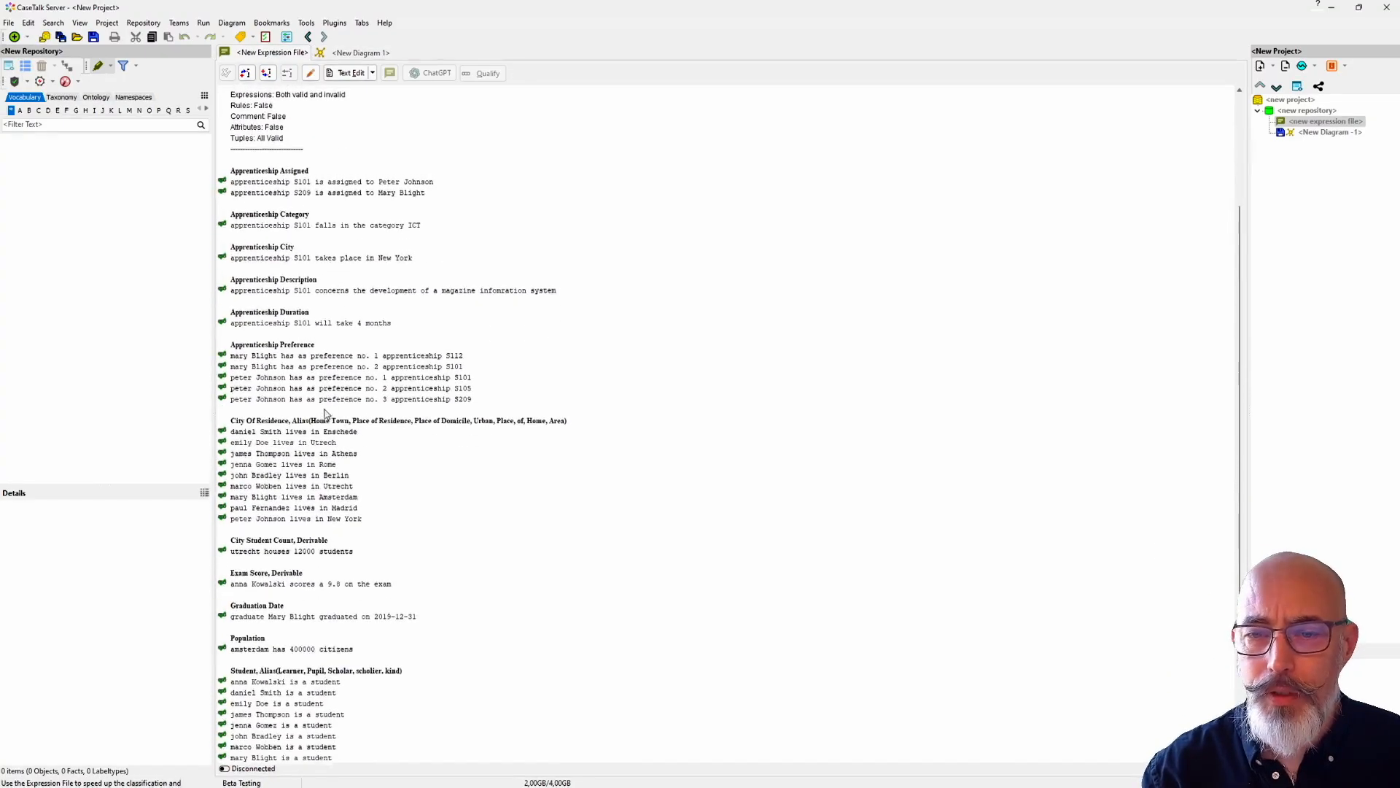
{"action": "left_click", "coordinate": [361, 53]}
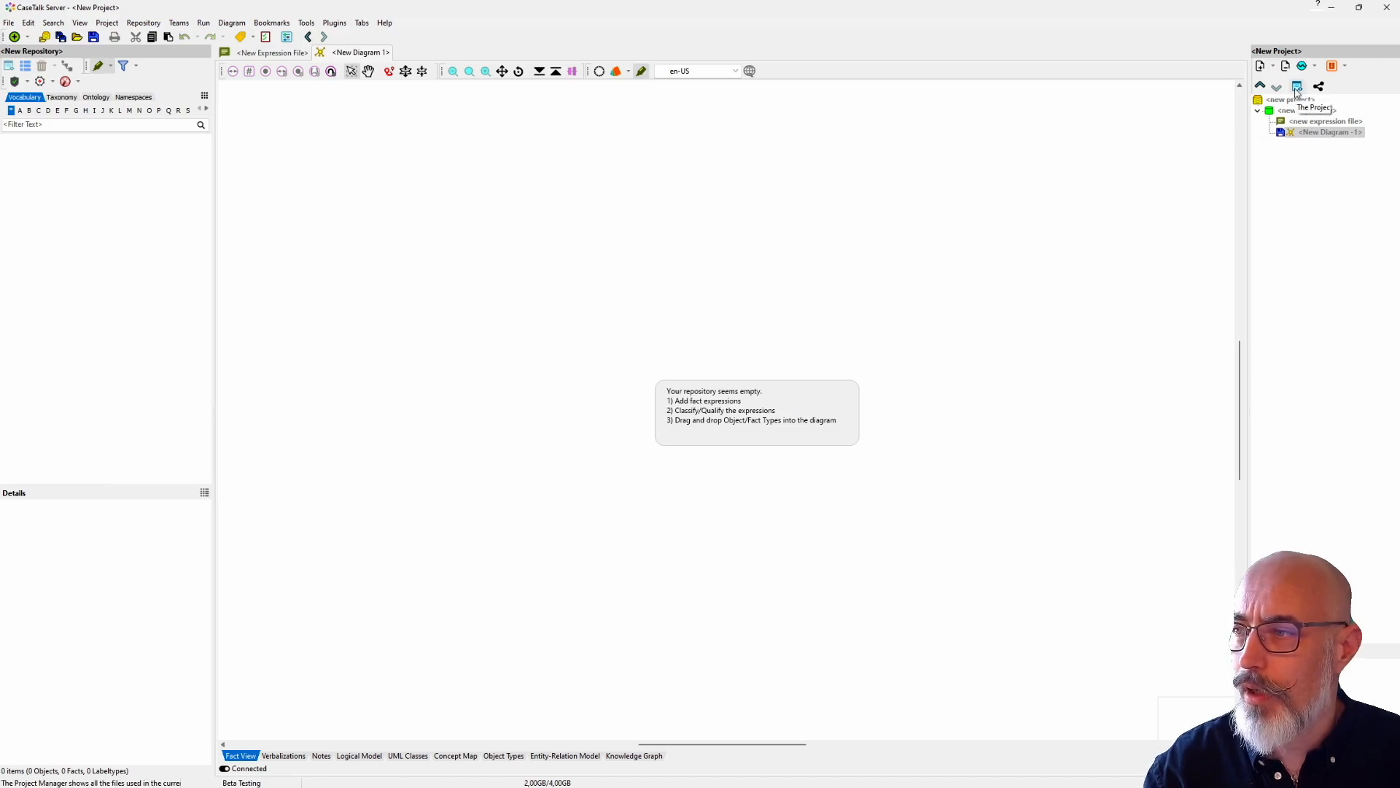
{"action": "left_click", "coordinate": [268, 54]}
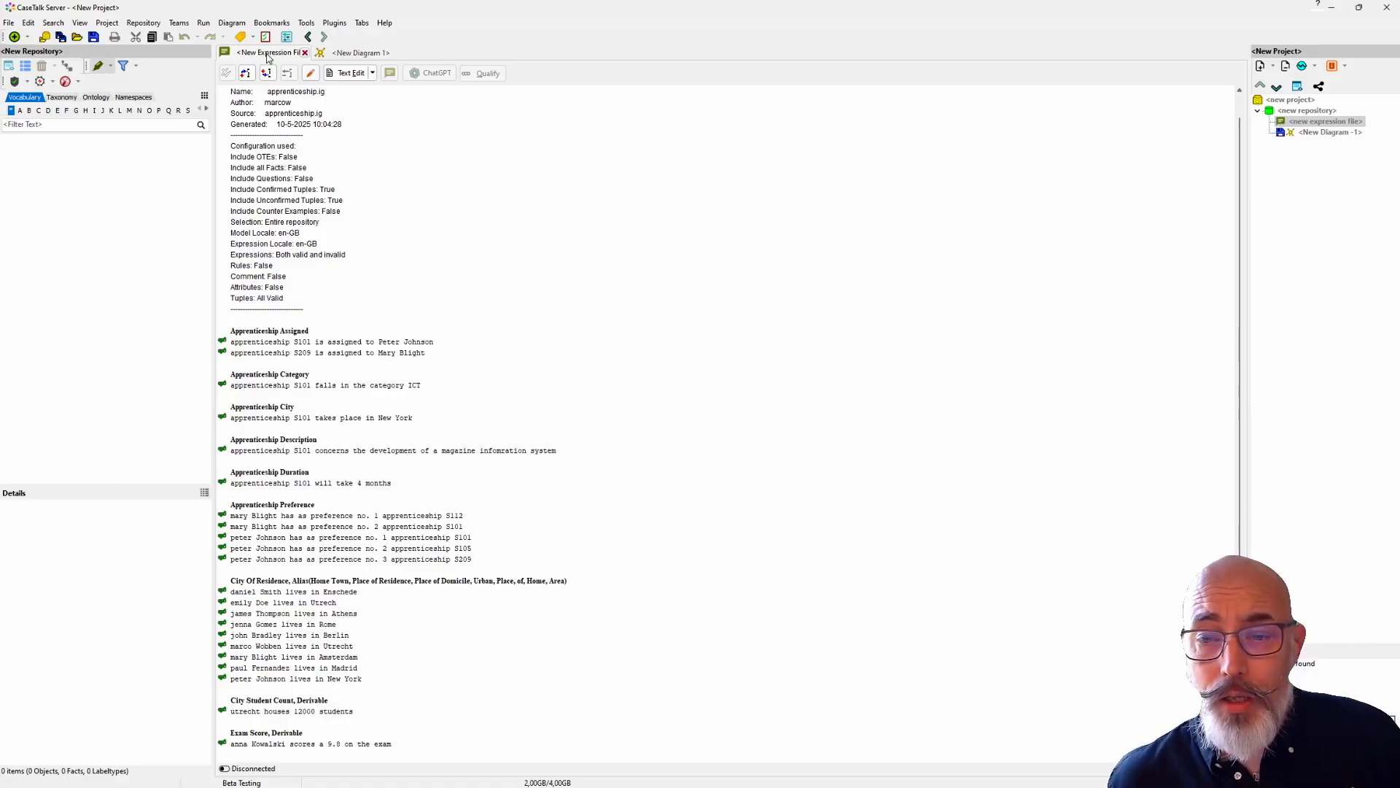
Step: Start qualifying both expressions under Apprenticeship Assigned, keeping the qualification dialog clear of the repository list
{"action": "left_click", "coordinate": [361, 343]}
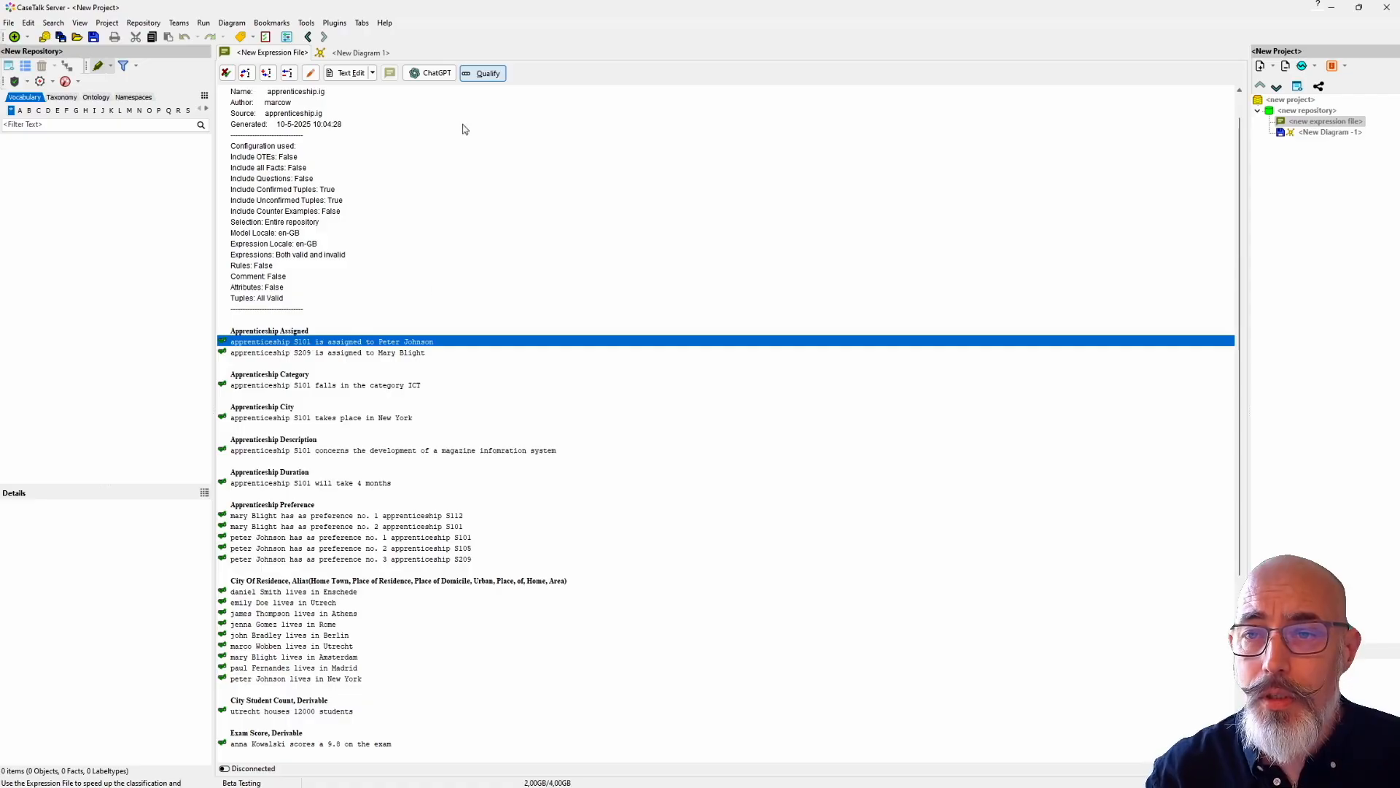
{"action": "left_click", "coordinate": [397, 353], "text": "shift"}
{"action": "left_click", "coordinate": [482, 76]}
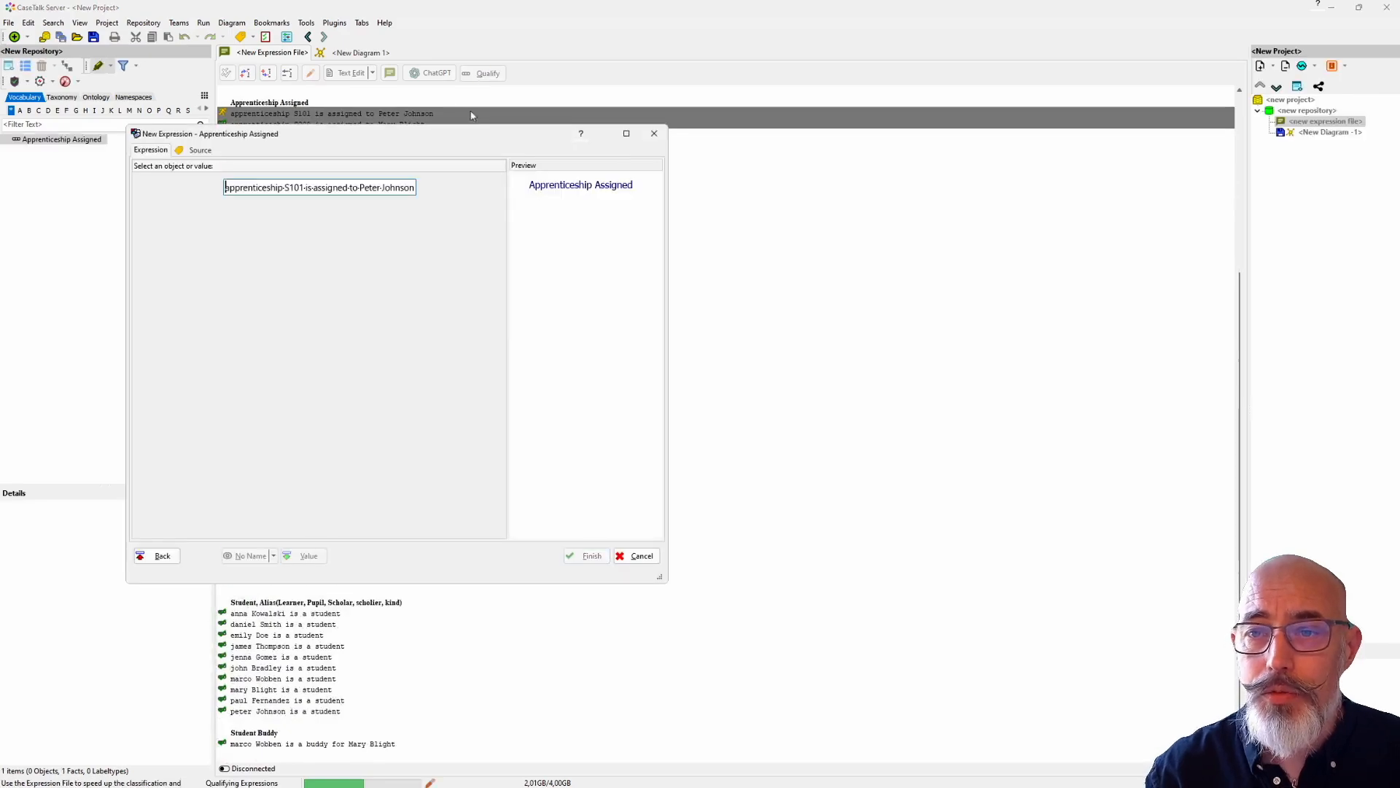
{"action": "left_click_drag", "start_coordinate": [460, 132], "coordinate": [600, 190]}
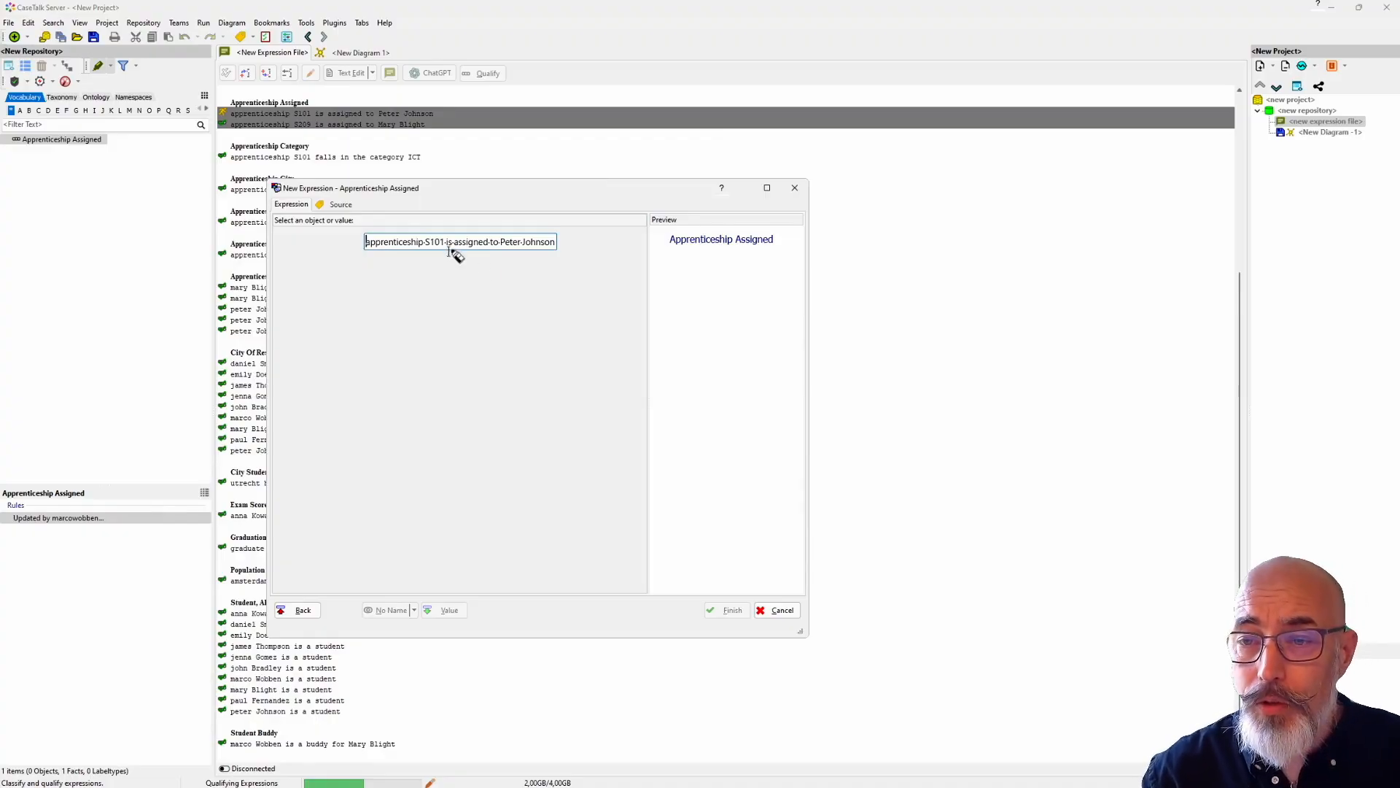
Step: Classify the part "apprenticeship S101" of the expression as the type Apprenticeship
{"action": "left_click_drag", "start_coordinate": [445, 241], "coordinate": [369, 250]}
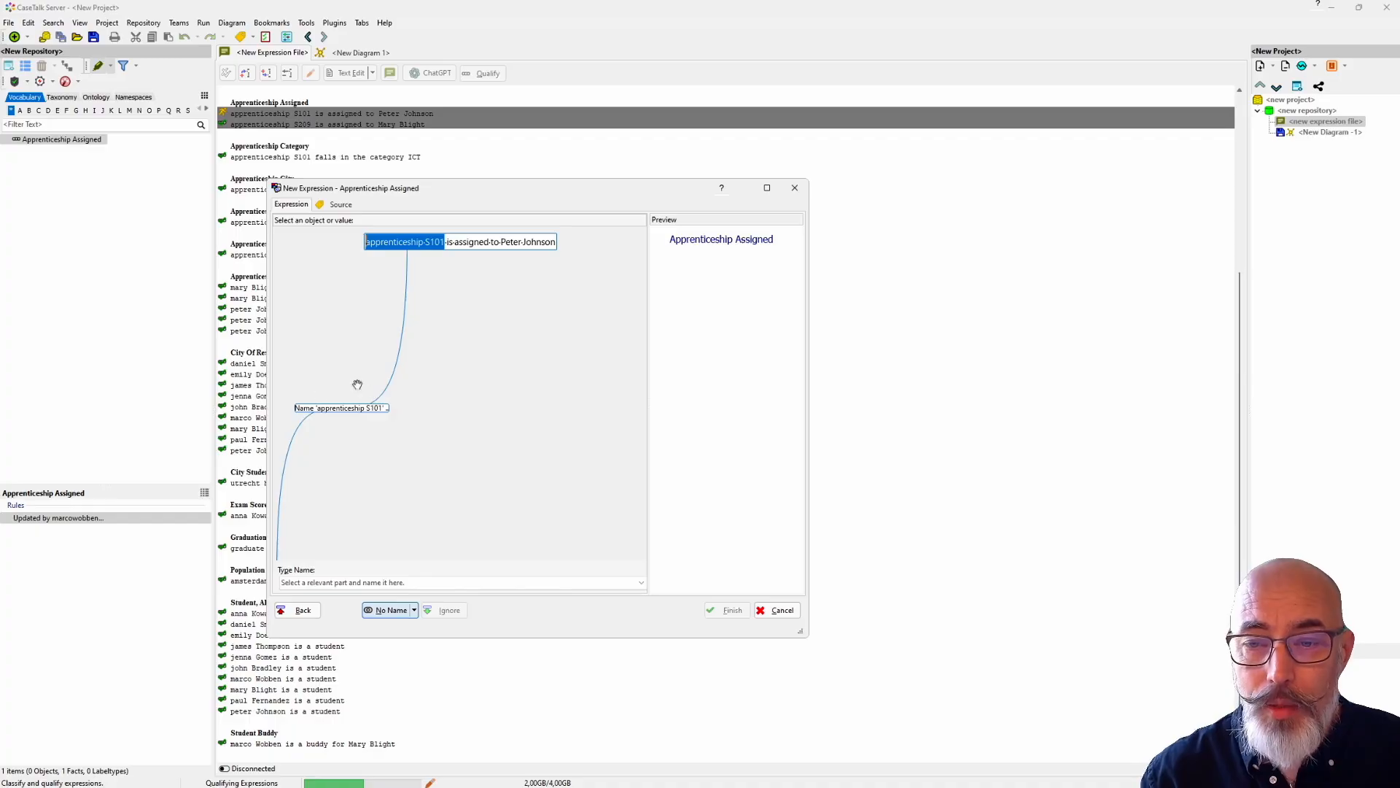
{"action": "left_click", "coordinate": [316, 583]}
{"action": "type", "text": "Apprenticeship"}
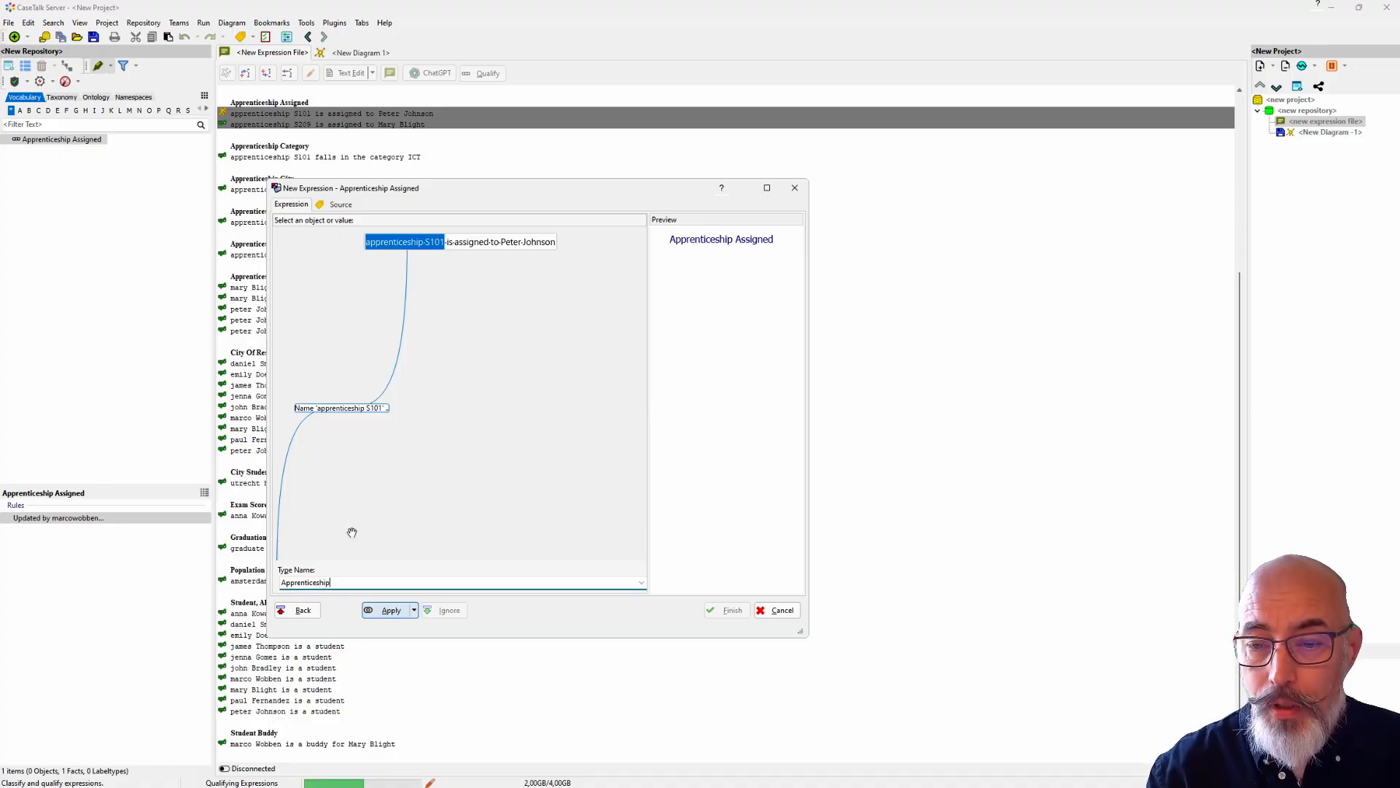
{"action": "left_click", "coordinate": [398, 609]}
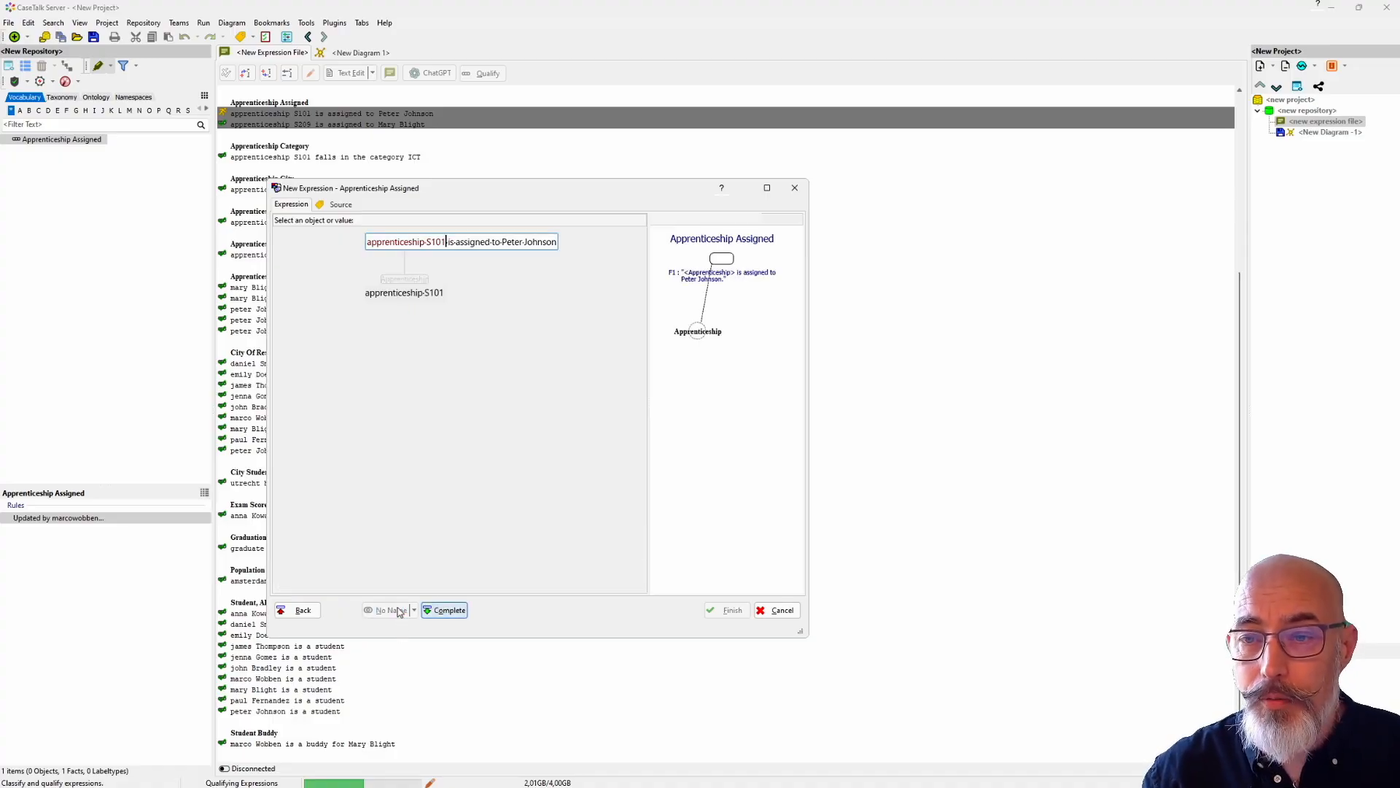
Step: Classify the person's full name in the expression as Student and complete the top-level expression
{"action": "left_click_drag", "start_coordinate": [503, 241], "coordinate": [559, 242]}
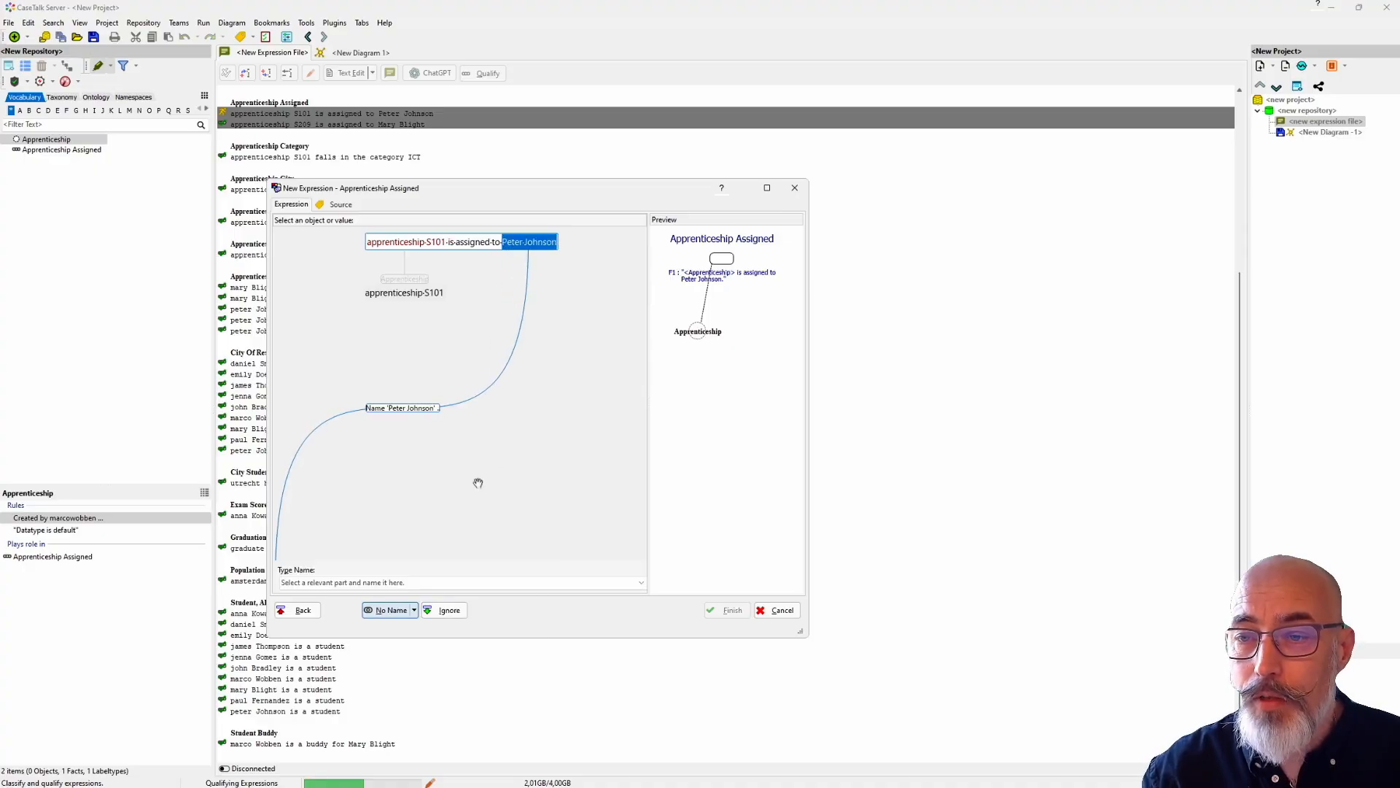
{"action": "left_click", "coordinate": [300, 583]}
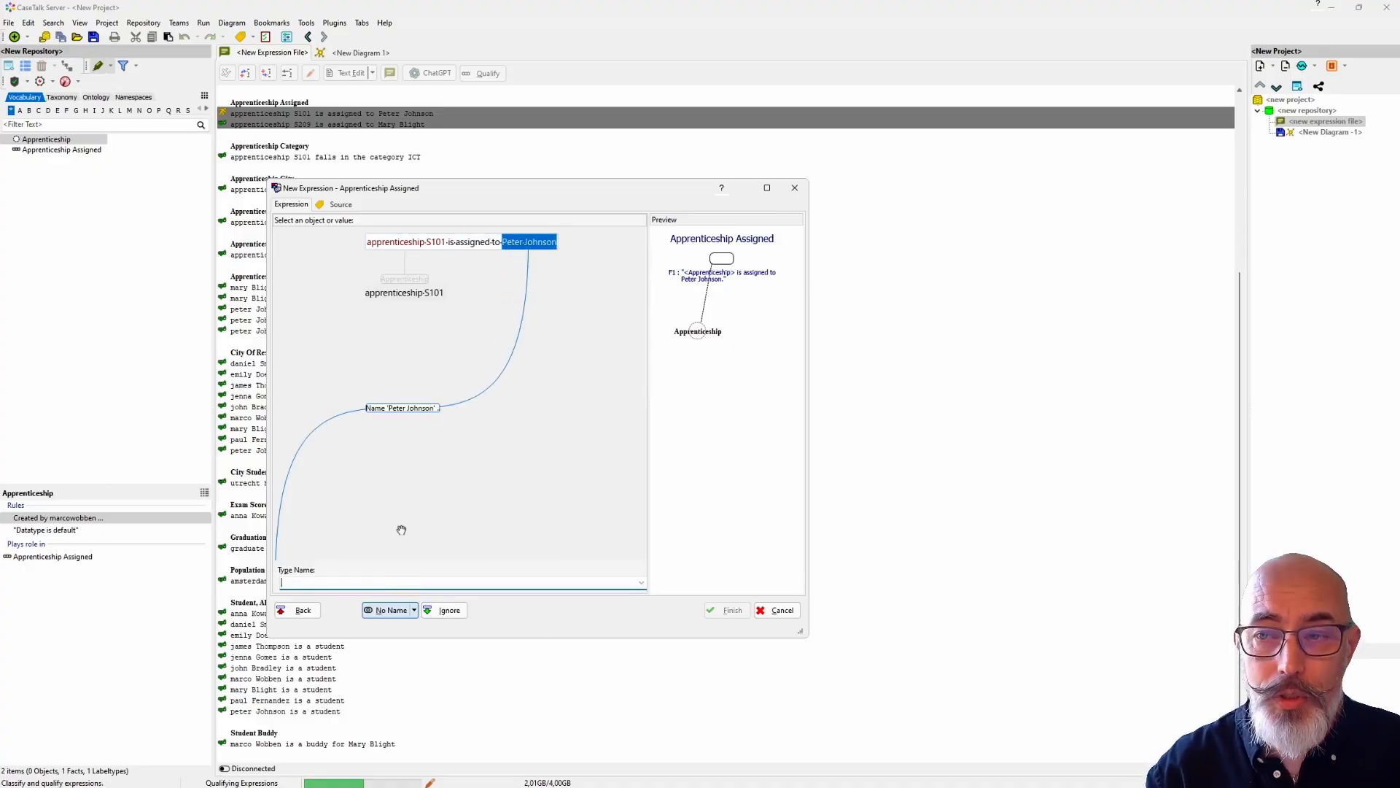
{"action": "type", "text": "Student"}
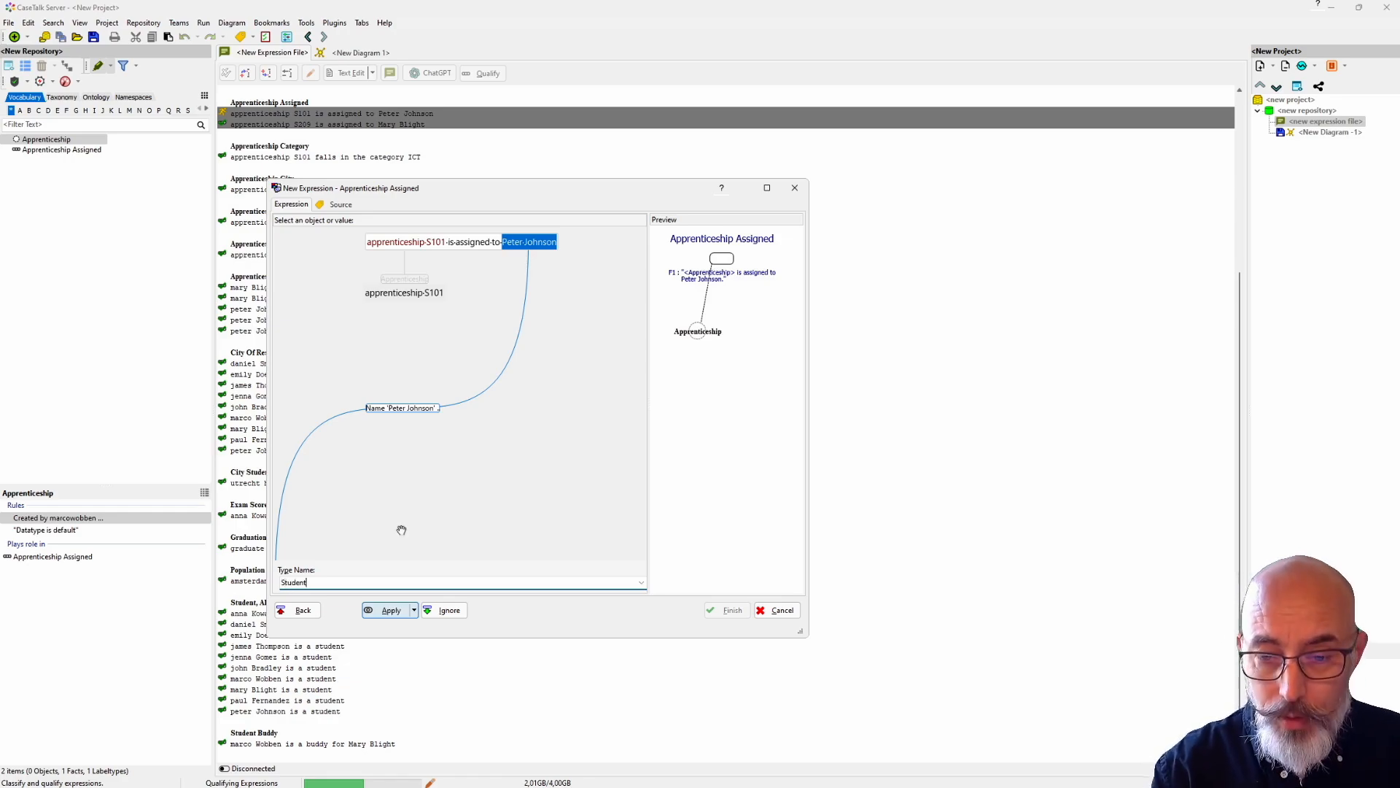
{"action": "left_click", "coordinate": [392, 612]}
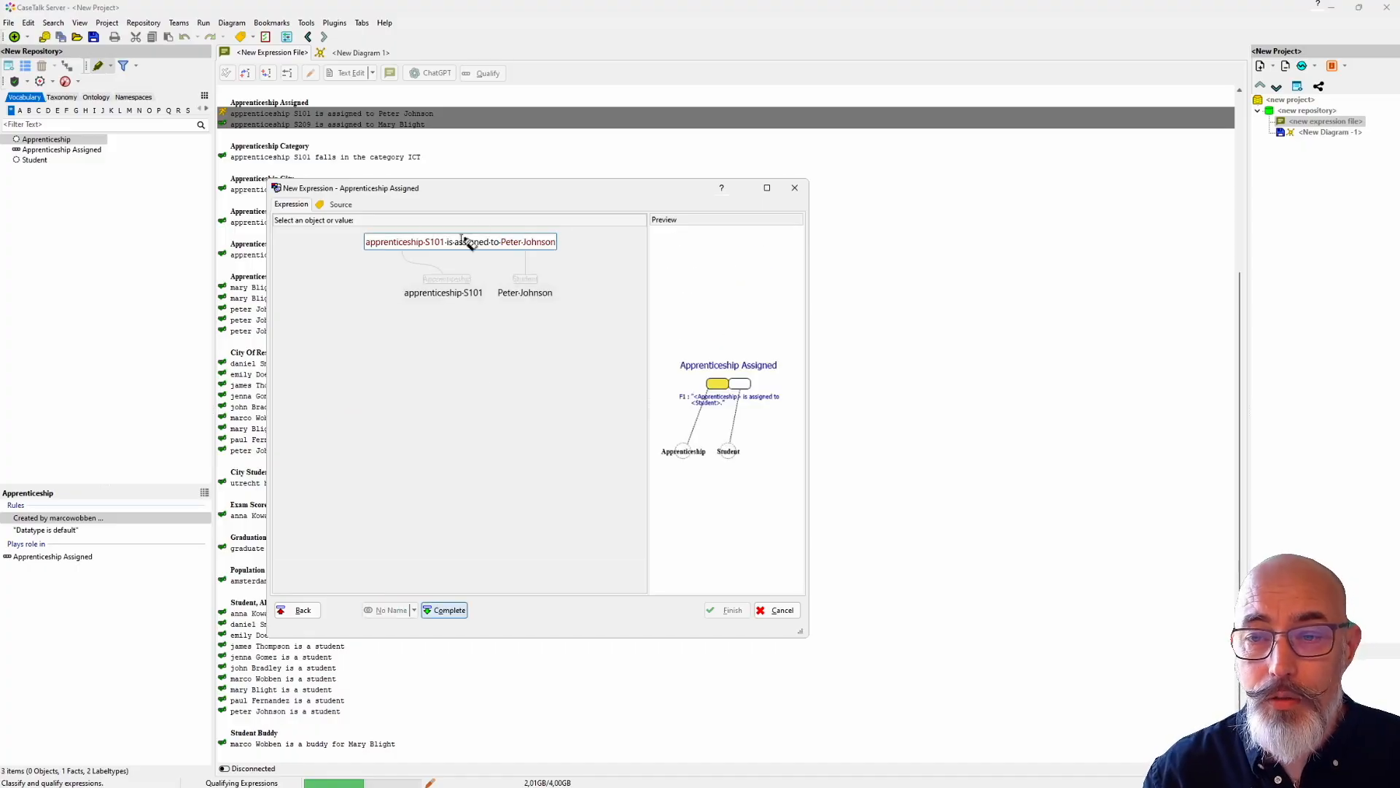
{"action": "left_click", "coordinate": [446, 612]}
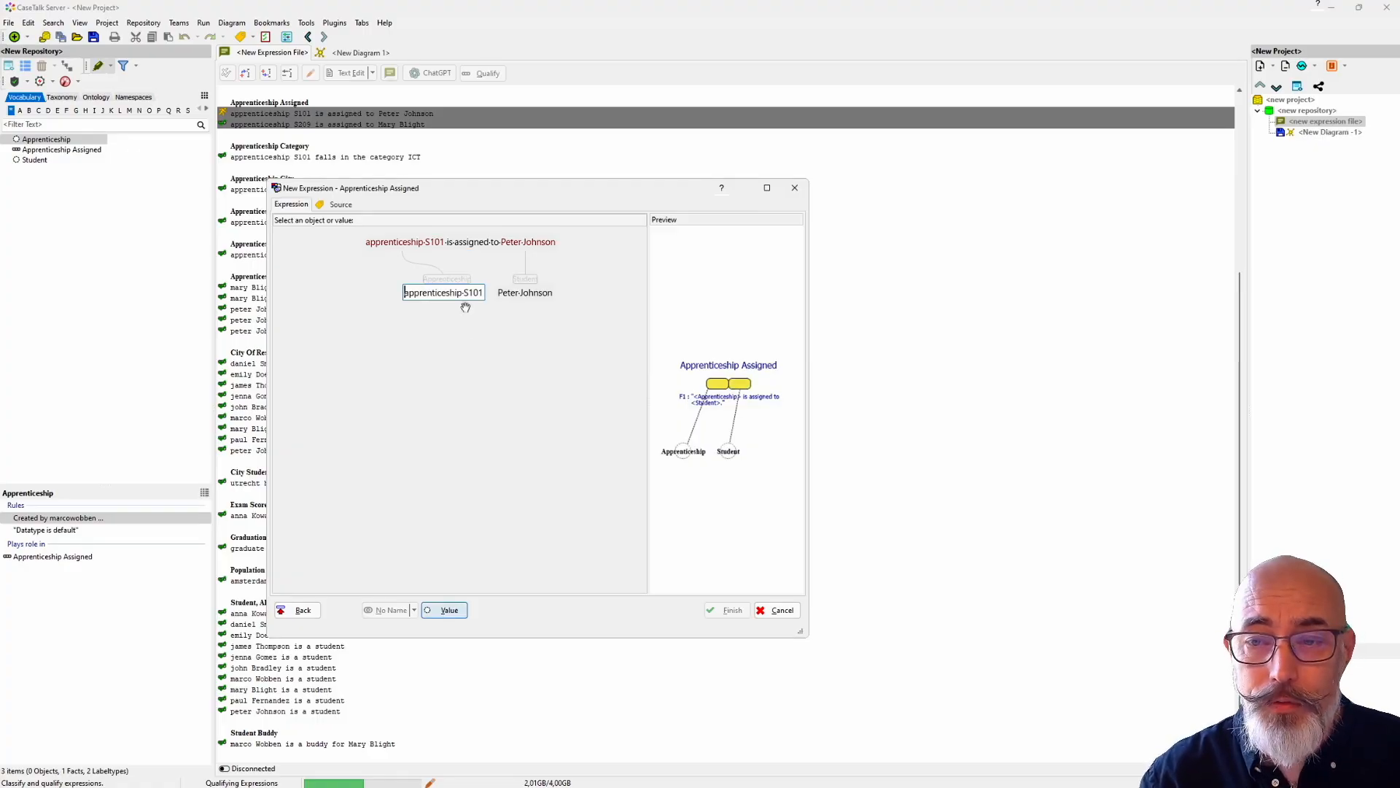
Step: Name S101 within the apprenticeship part Apprenticeship Code, complete that part and accept S101 as a value
{"action": "left_click_drag", "start_coordinate": [464, 291], "coordinate": [483, 294]}
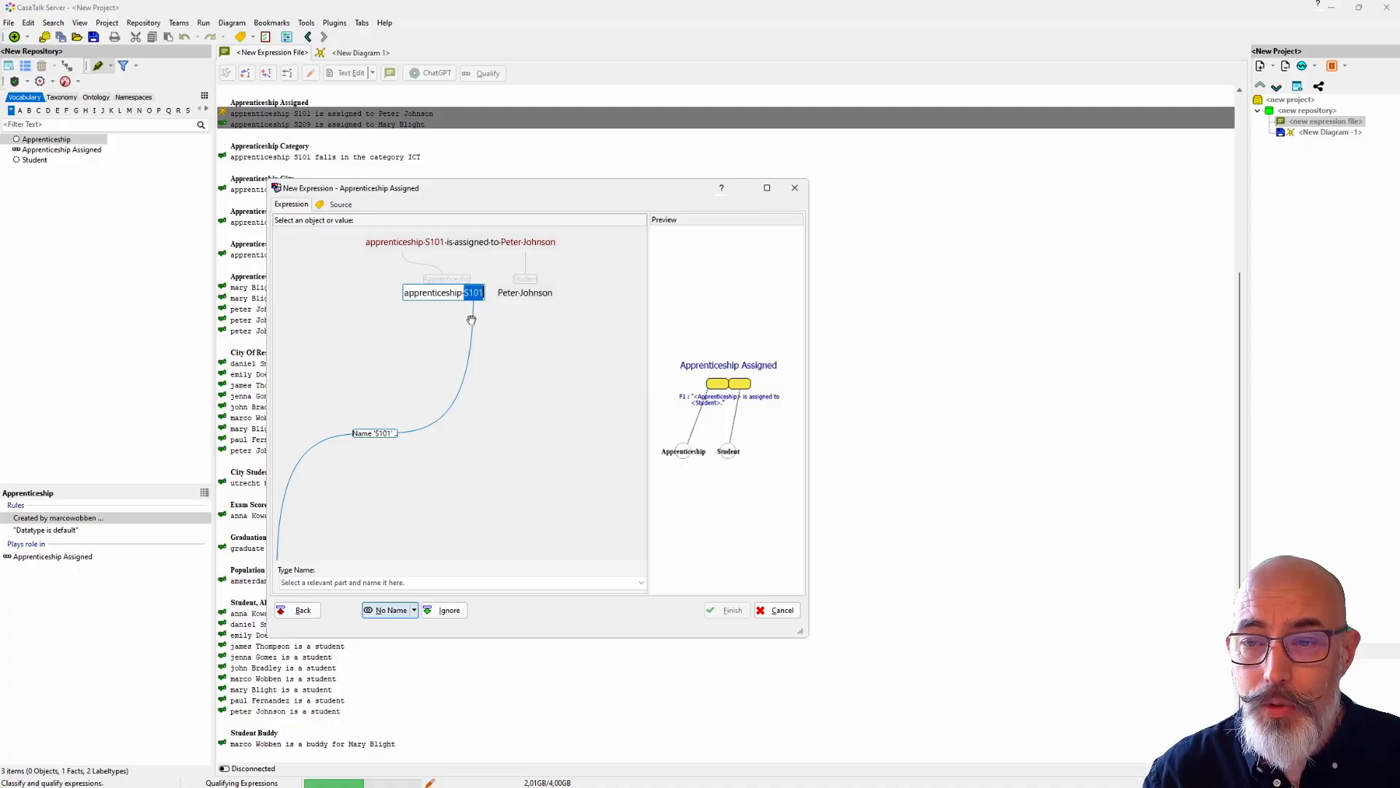
{"action": "left_click", "coordinate": [342, 582]}
{"action": "type", "text": "Apprenticeship Cod"}
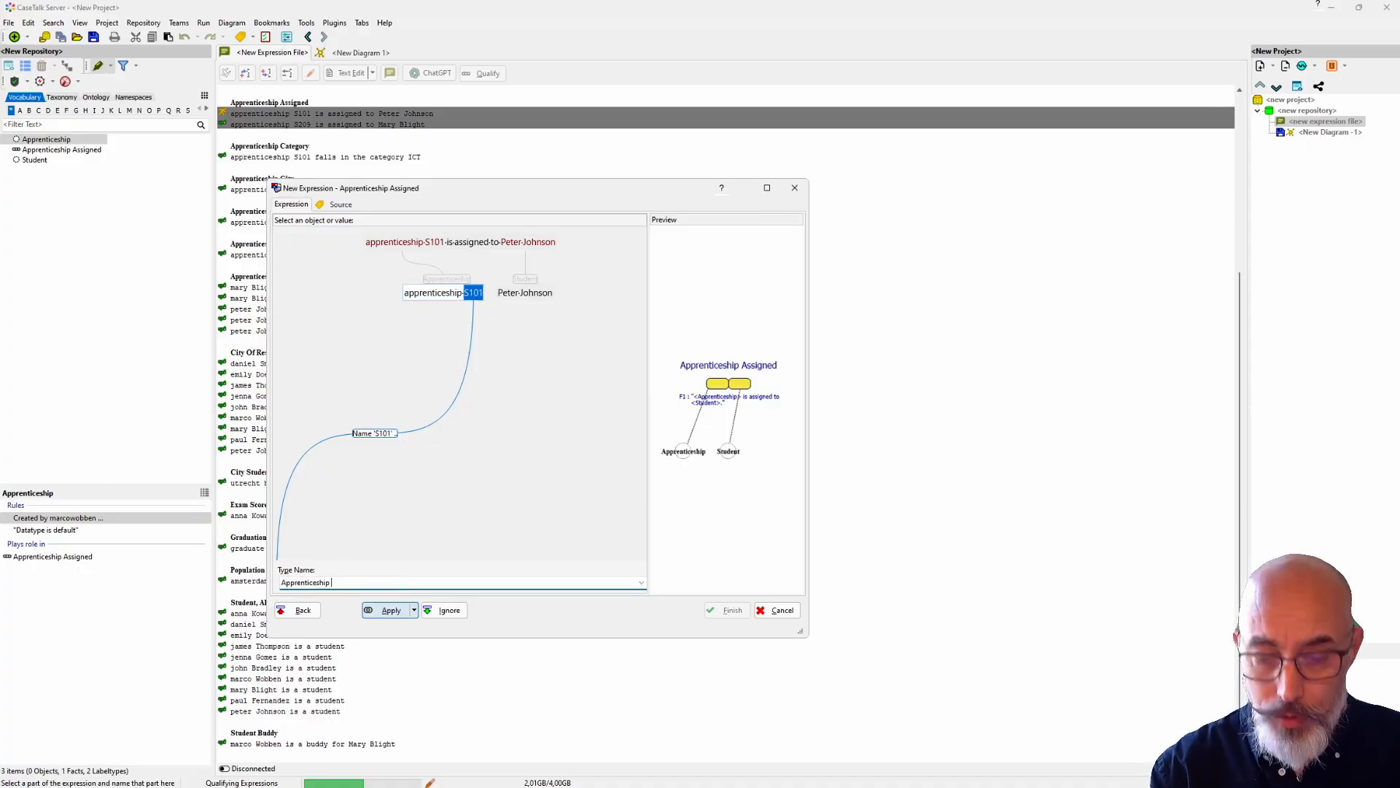
{"action": "type", "text": "e"}
{"action": "left_click", "coordinate": [388, 611]}
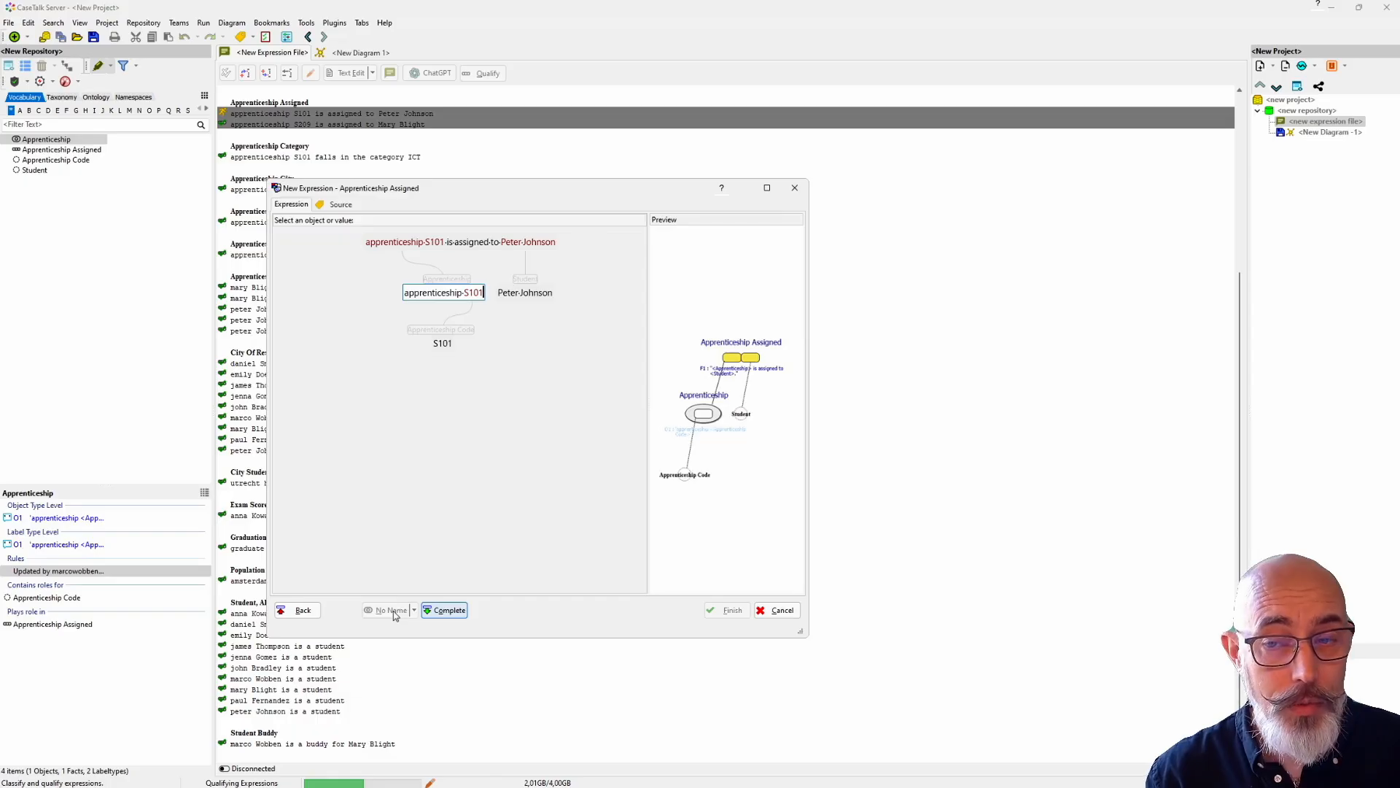
{"action": "left_click", "coordinate": [448, 611]}
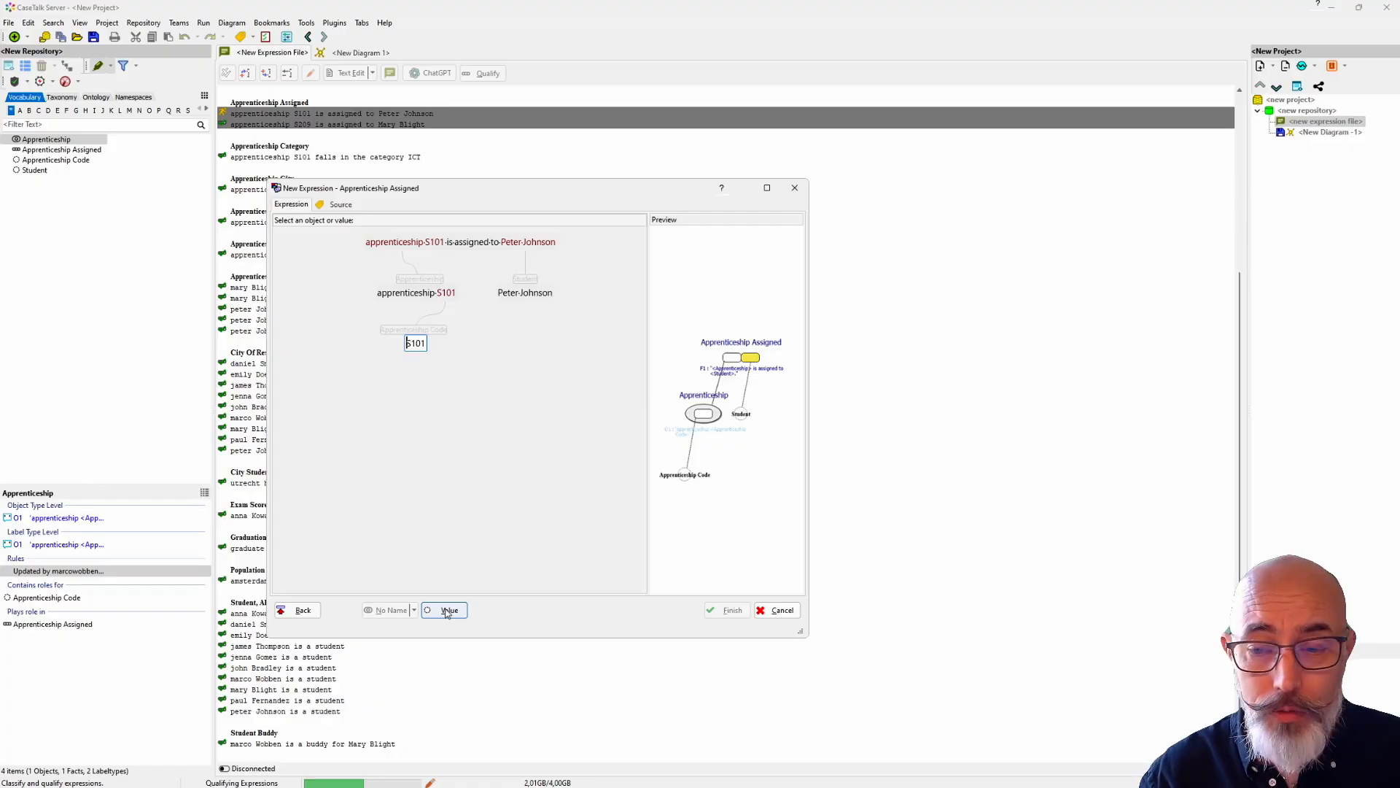
{"action": "left_click", "coordinate": [447, 611]}
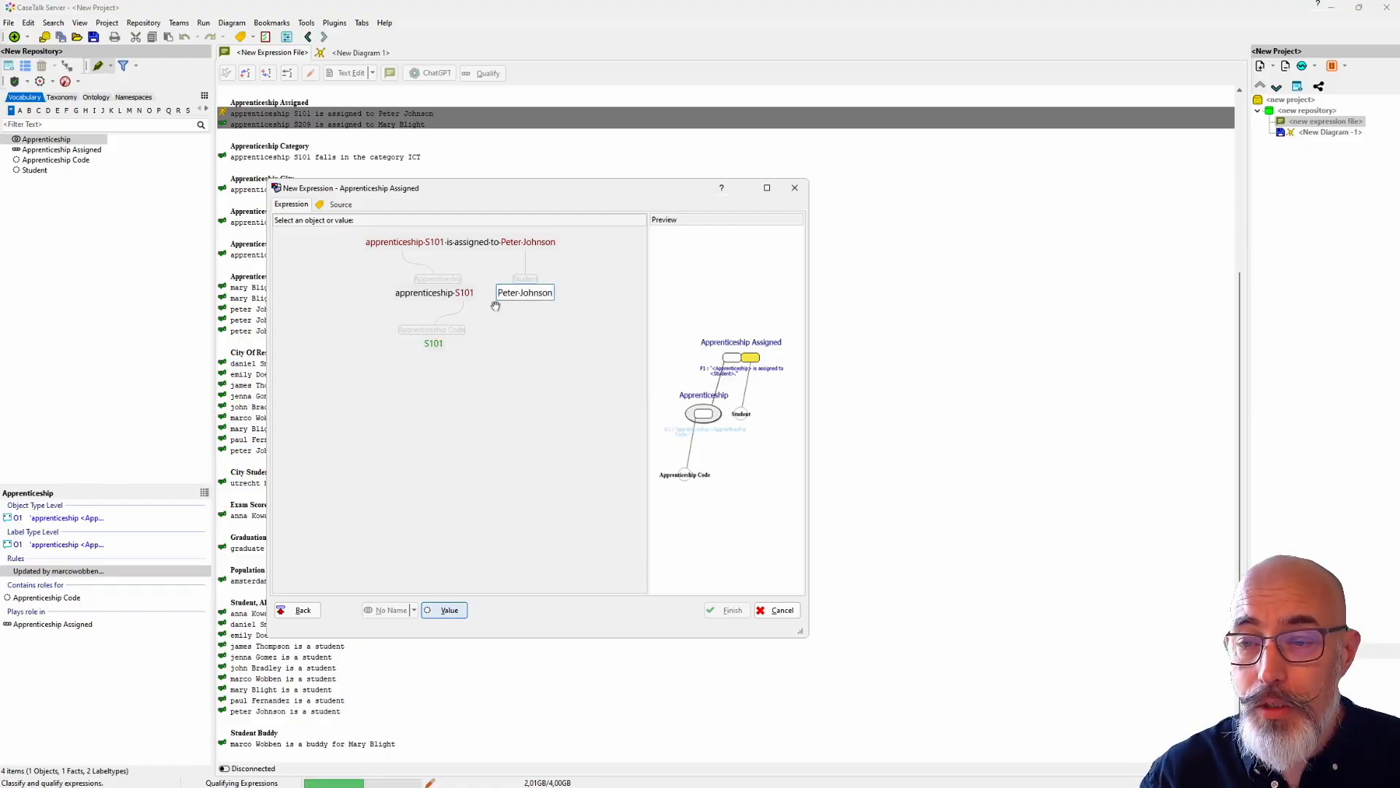
Step: Classify the first name within the Student part as Firstname
{"action": "double_click", "coordinate": [517, 296]}
{"action": "left_click", "coordinate": [331, 583]}
{"action": "type", "text": "Firstname"}
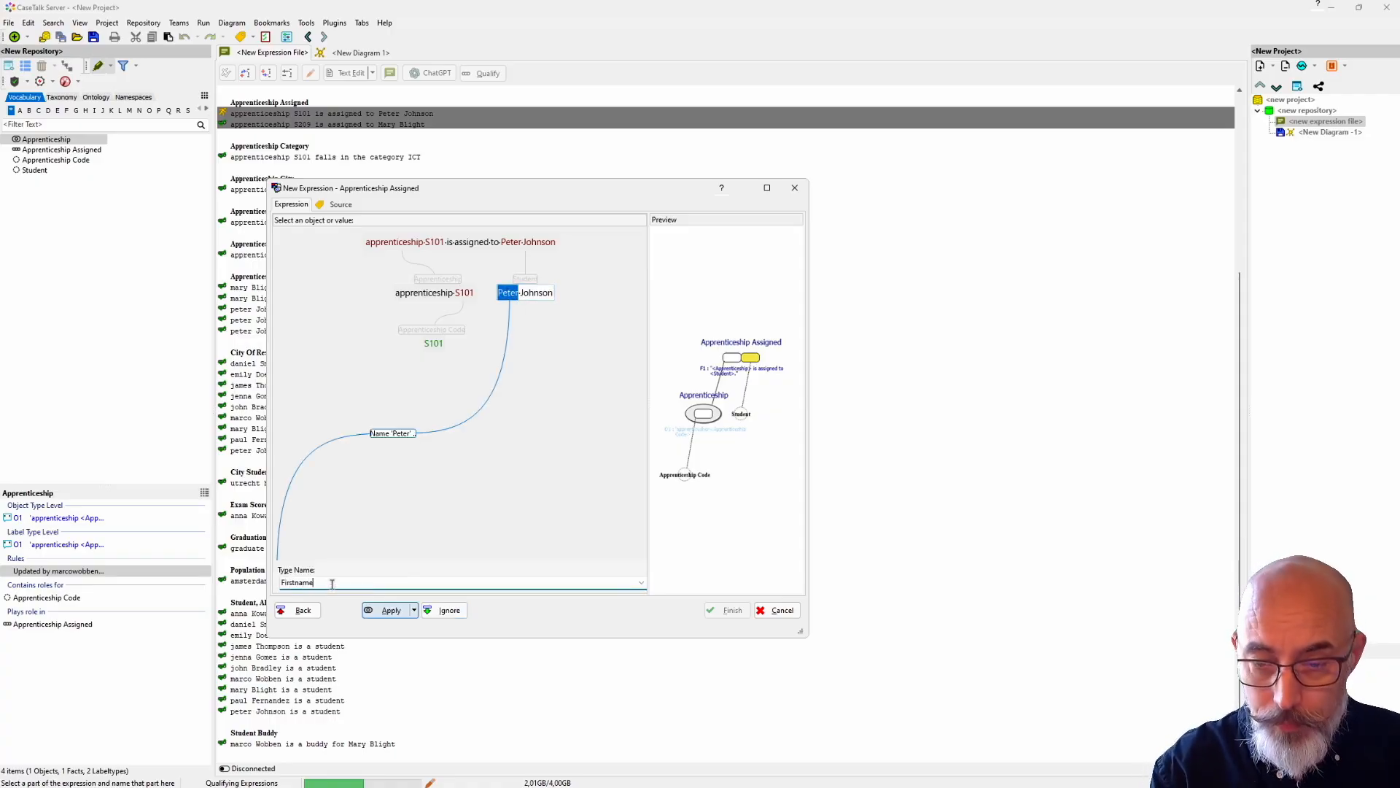
{"action": "left_click", "coordinate": [389, 611]}
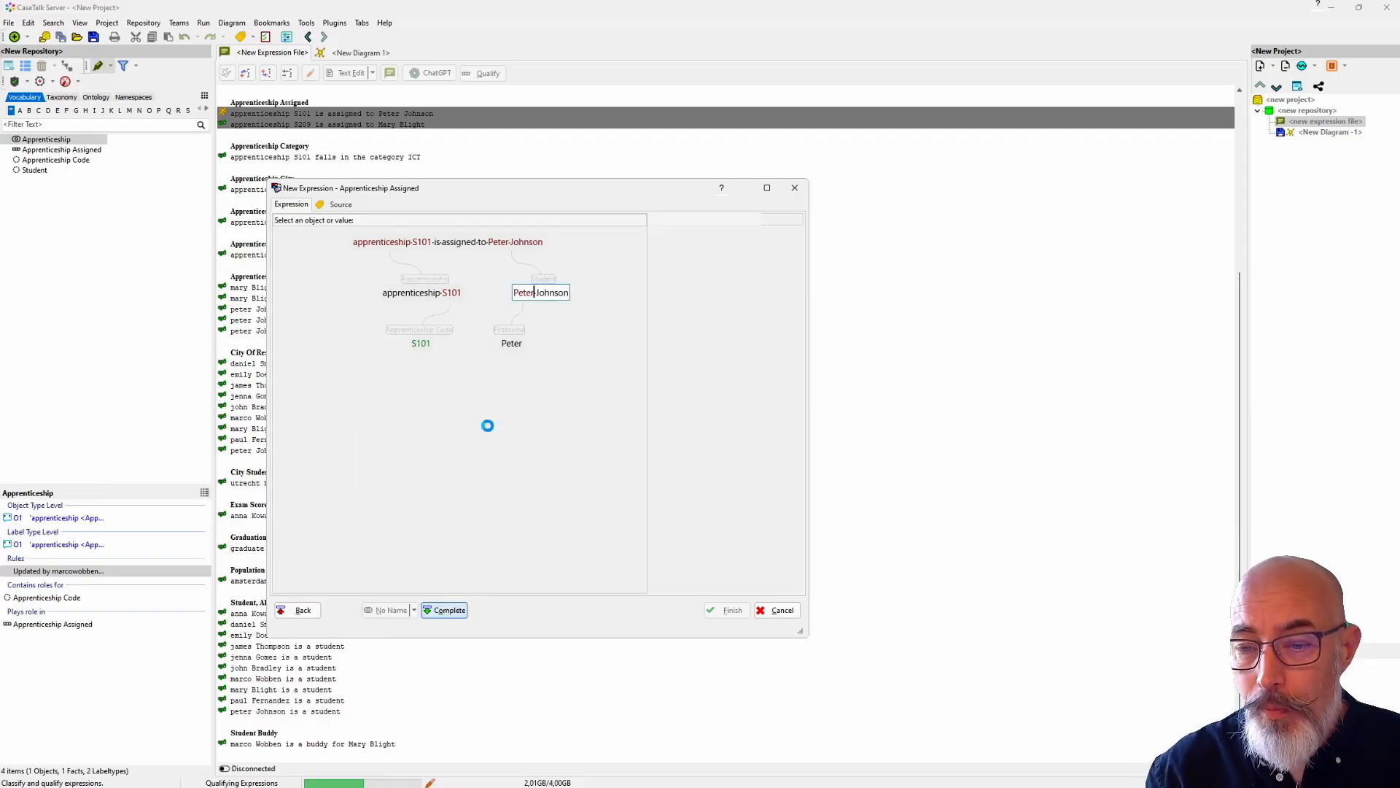
Step: Classify the last name within the Student part as Surname and complete the Student part
{"action": "double_click", "coordinate": [553, 294]}
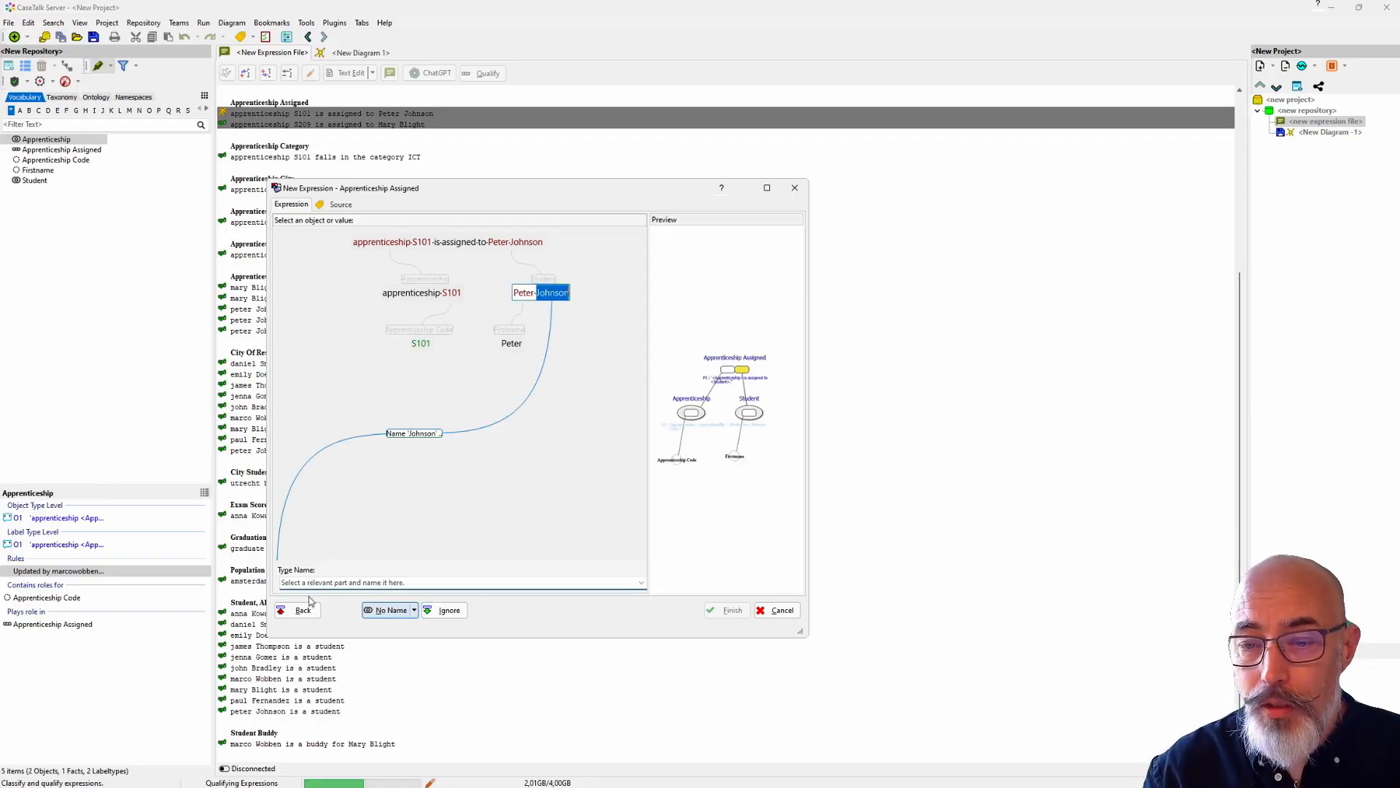
{"action": "type", "text": "Surname"}
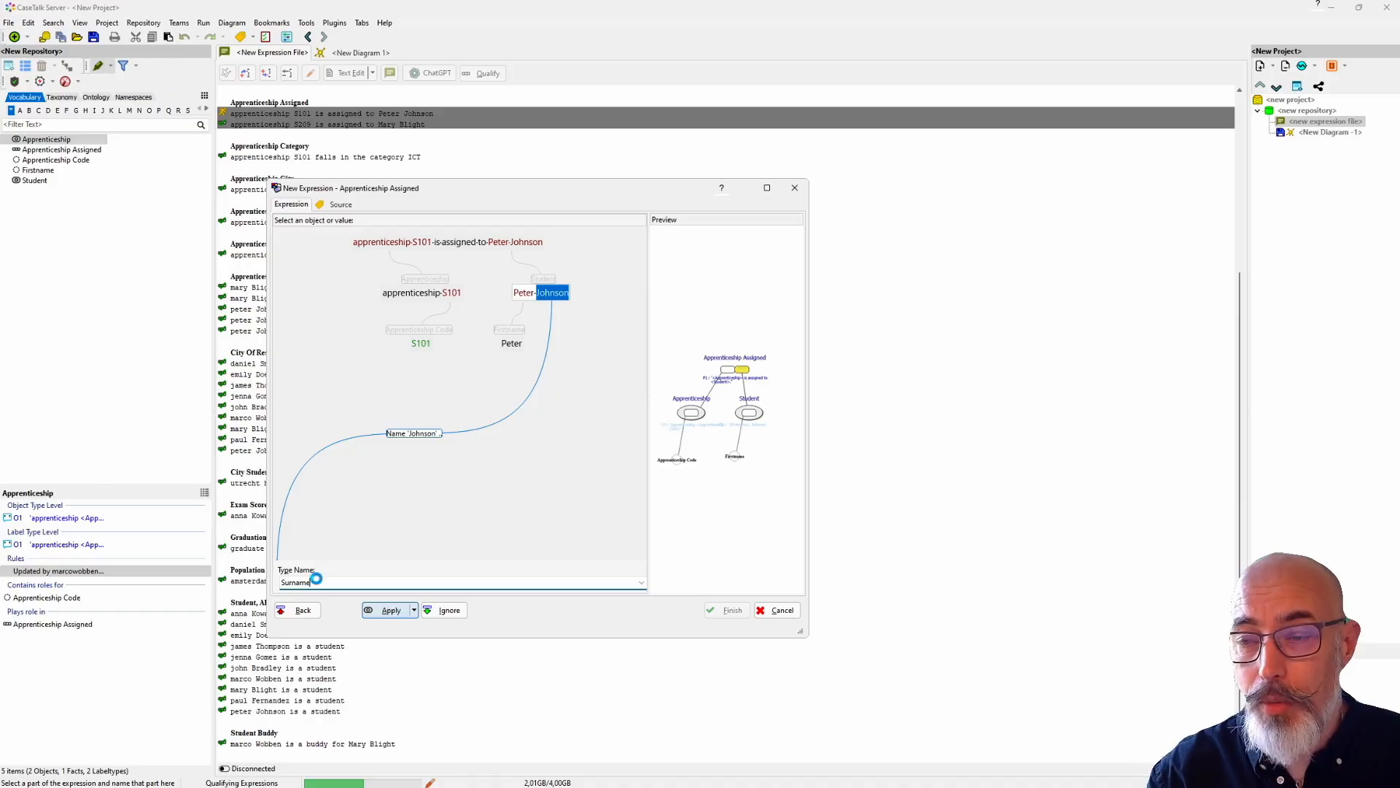
{"action": "key", "text": "Return"}
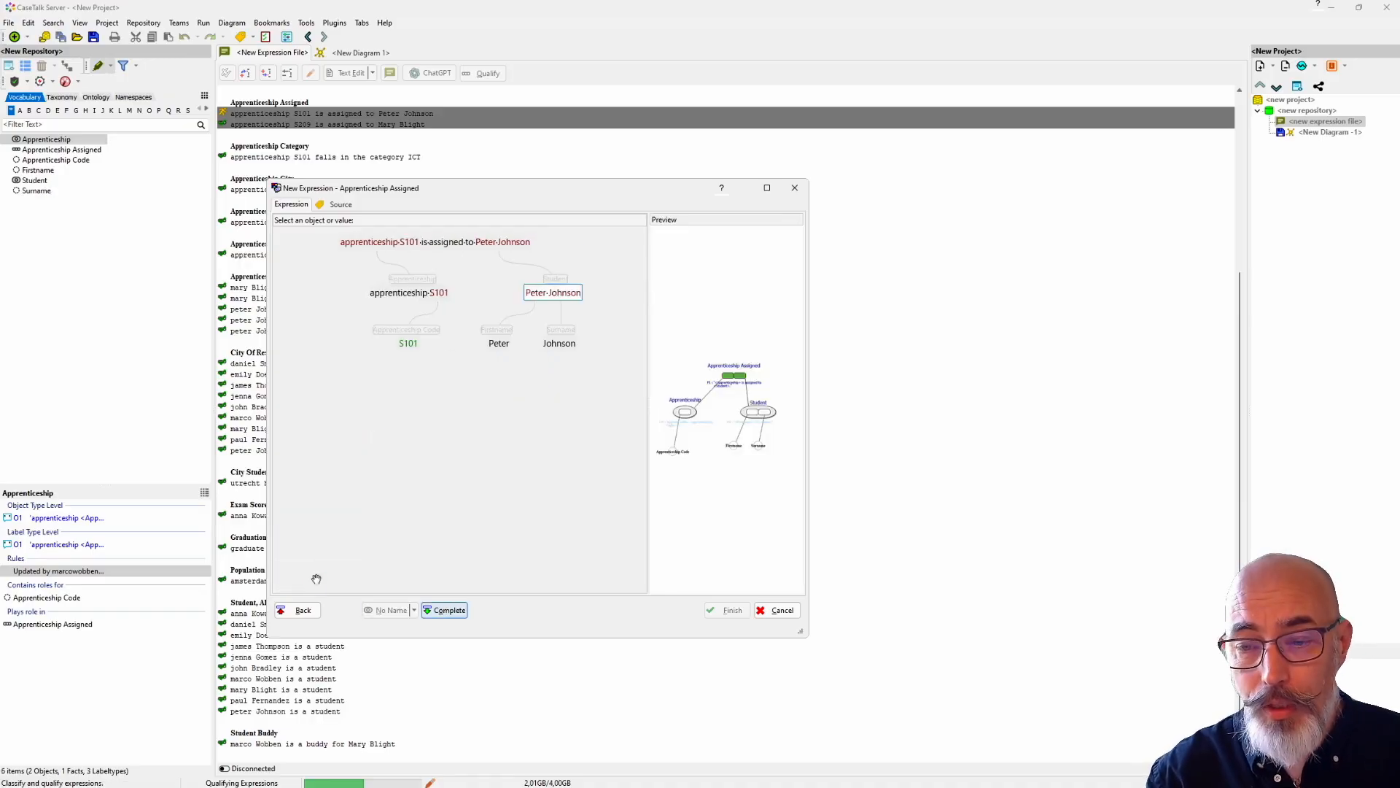
{"action": "key", "text": "Return"}
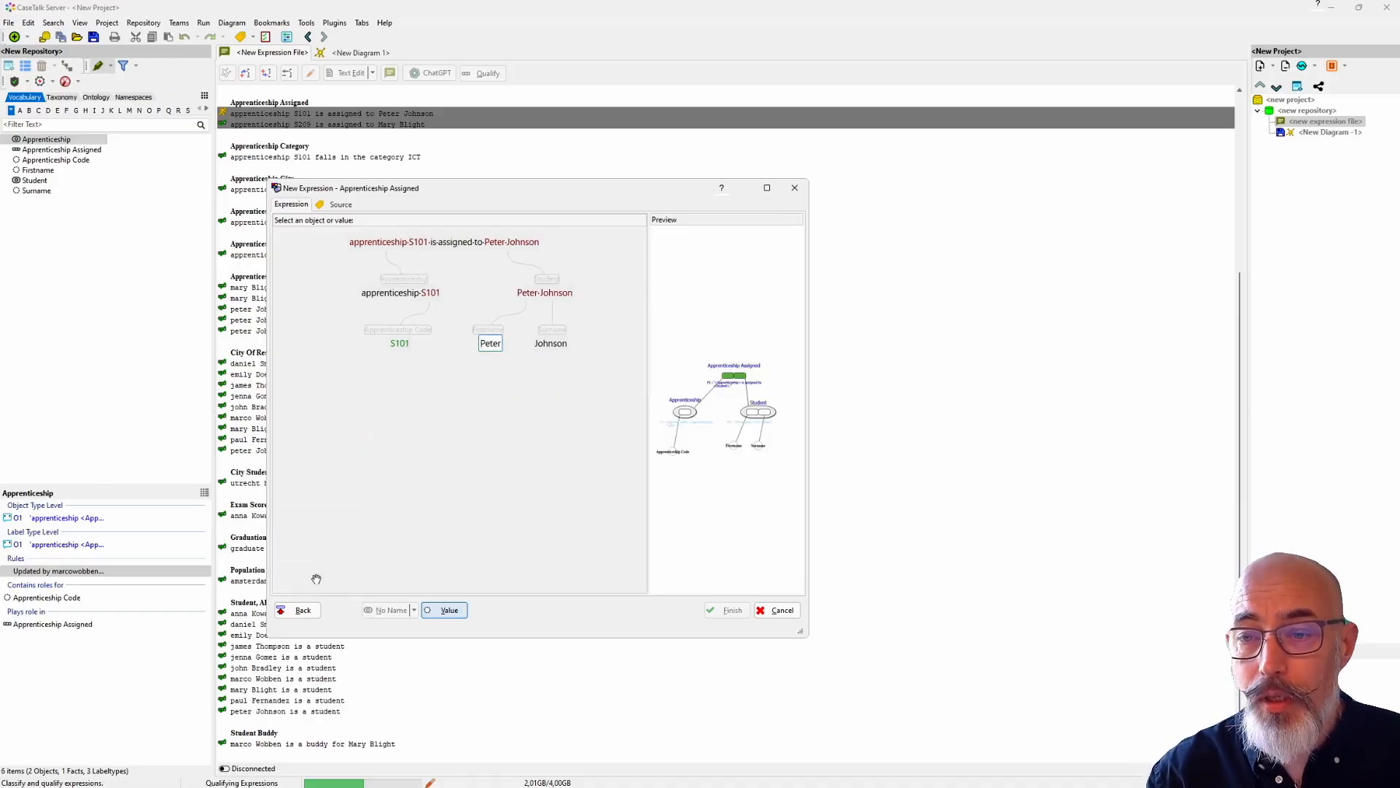
Step: Accept the first name and surname as values, enlarge the diagram preview, and finish qualifying the expression
{"action": "key", "text": "Return"}
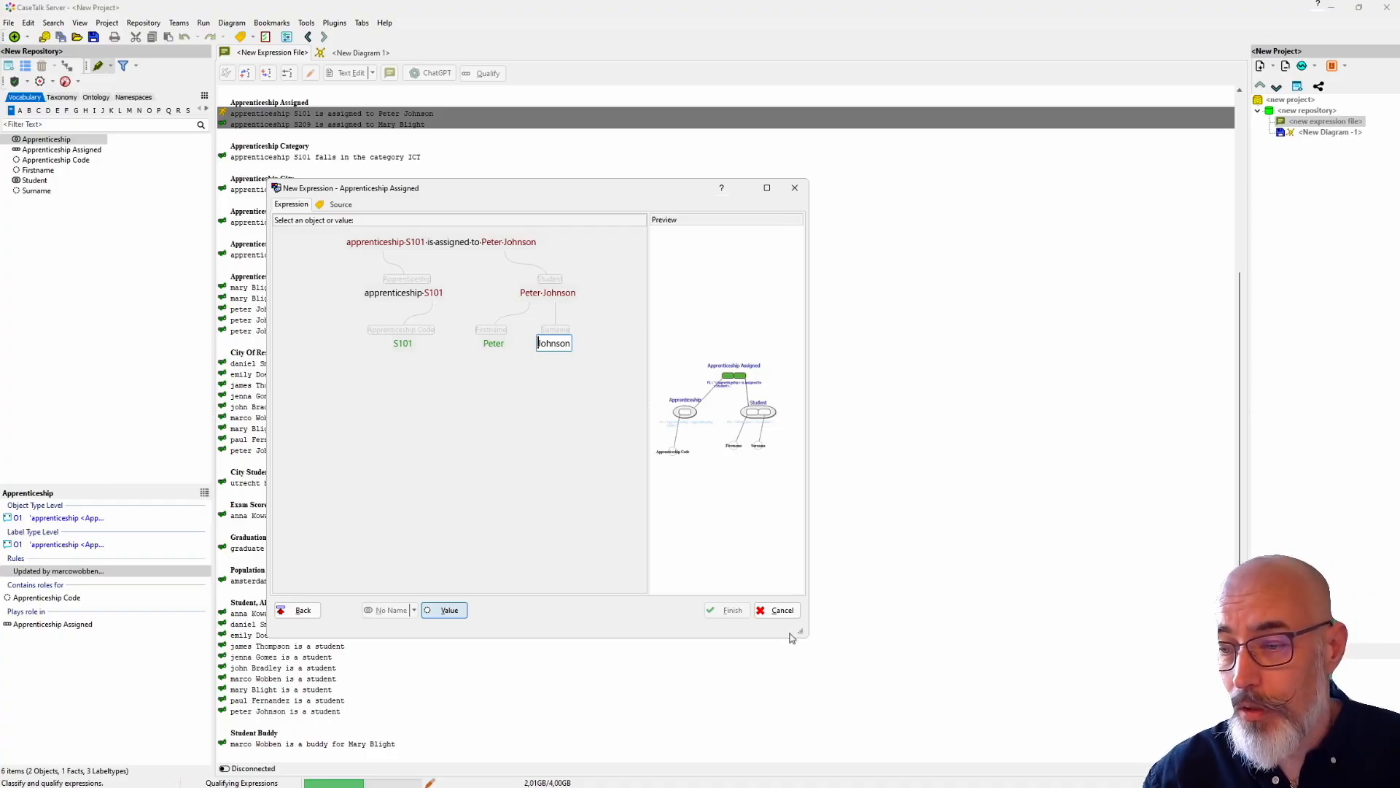
{"action": "left_click_drag", "start_coordinate": [801, 632], "coordinate": [884, 601]}
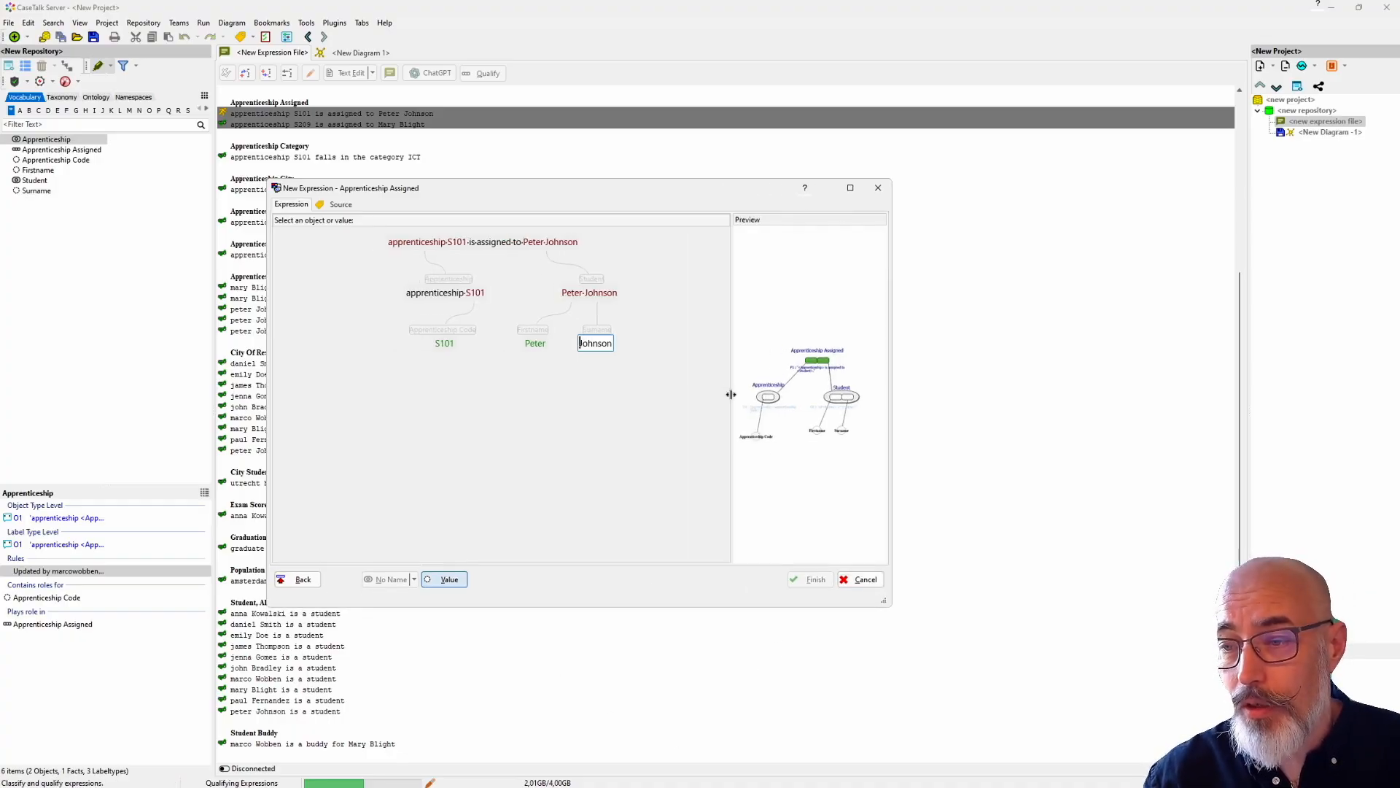
{"action": "left_click_drag", "start_coordinate": [732, 384], "coordinate": [615, 390]}
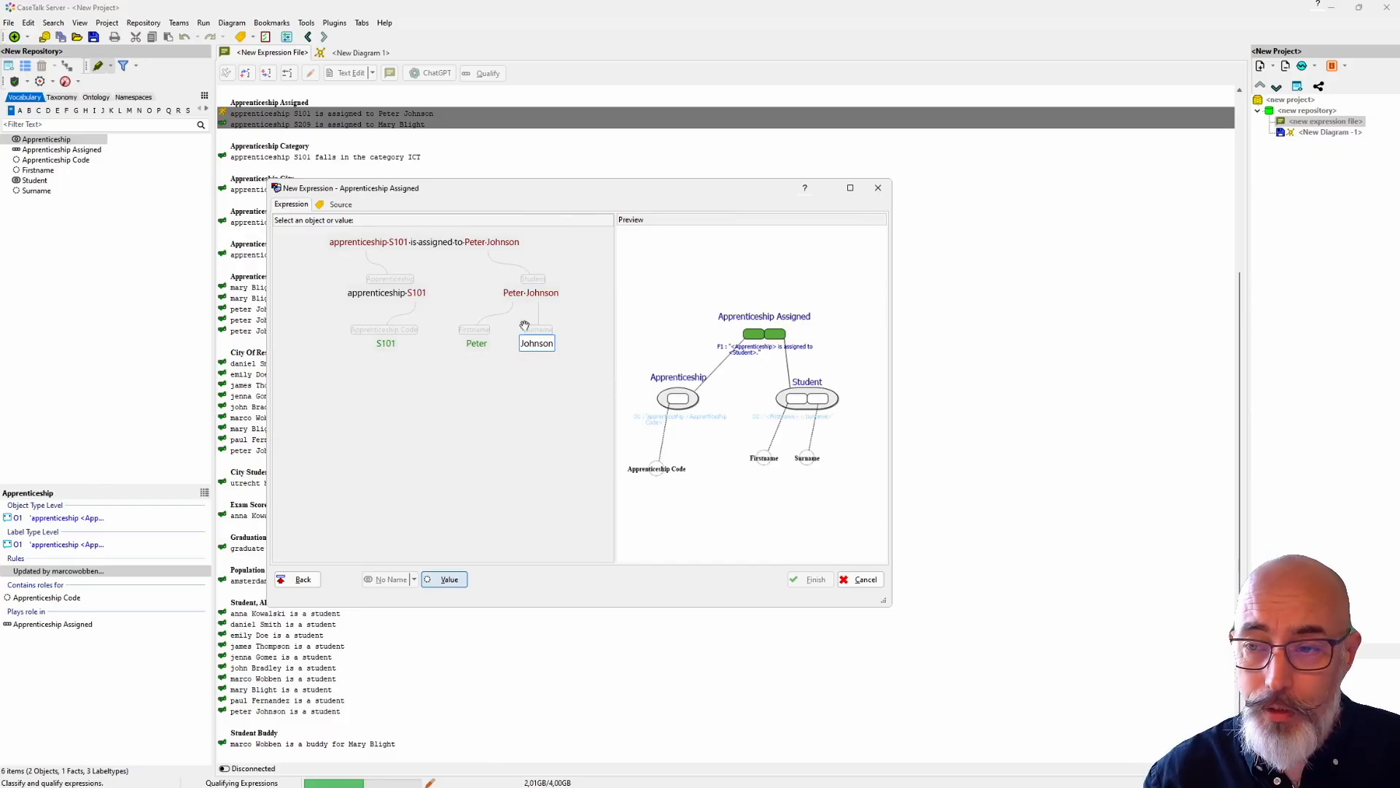
{"action": "left_click", "coordinate": [447, 579]}
{"action": "left_click", "coordinate": [811, 580]}
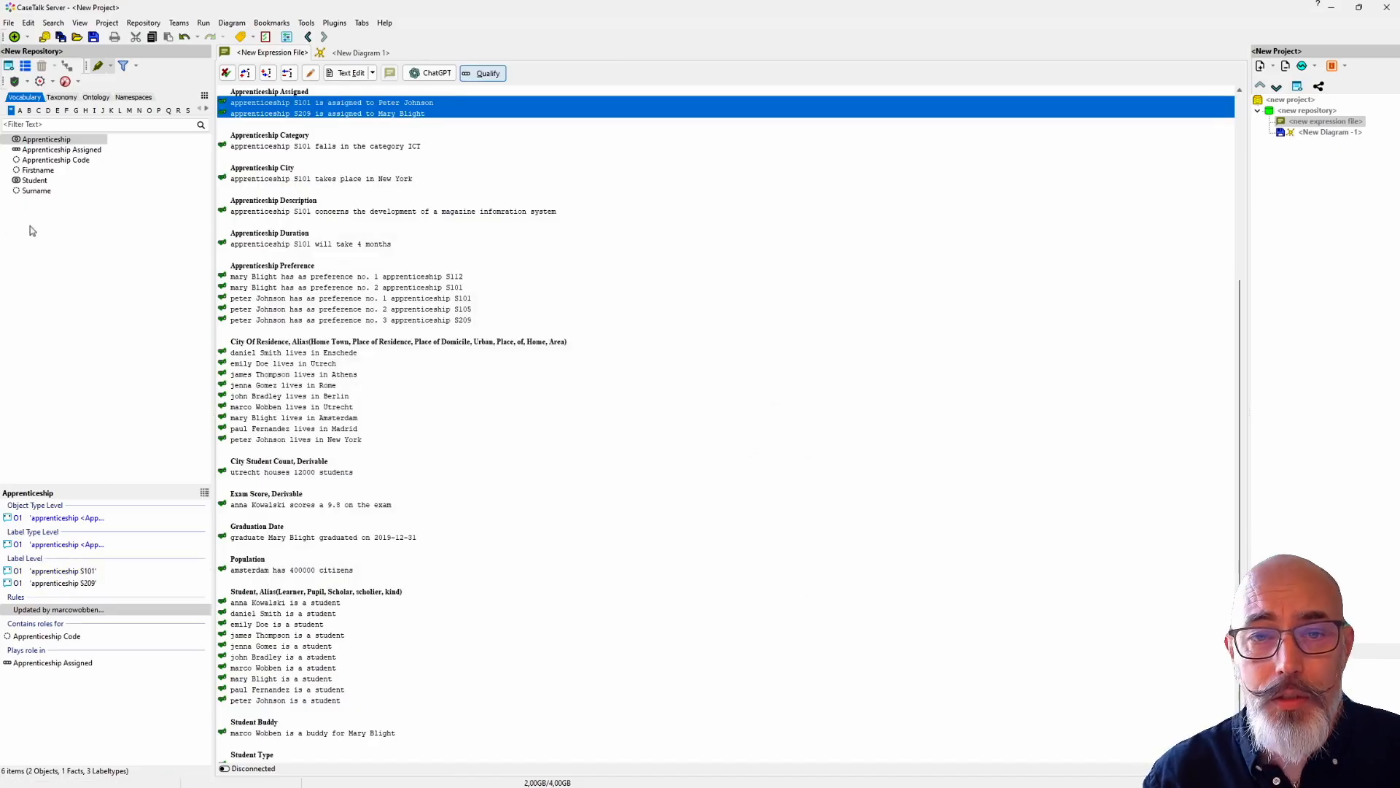
Step: Inspect the details of Apprenticeship, Apprenticeship Assigned, Apprenticeship Code and Student in the repository vocabulary
{"action": "left_click_drag", "start_coordinate": [48, 237], "coordinate": [18, 143]}
{"action": "left_click", "coordinate": [28, 140]}
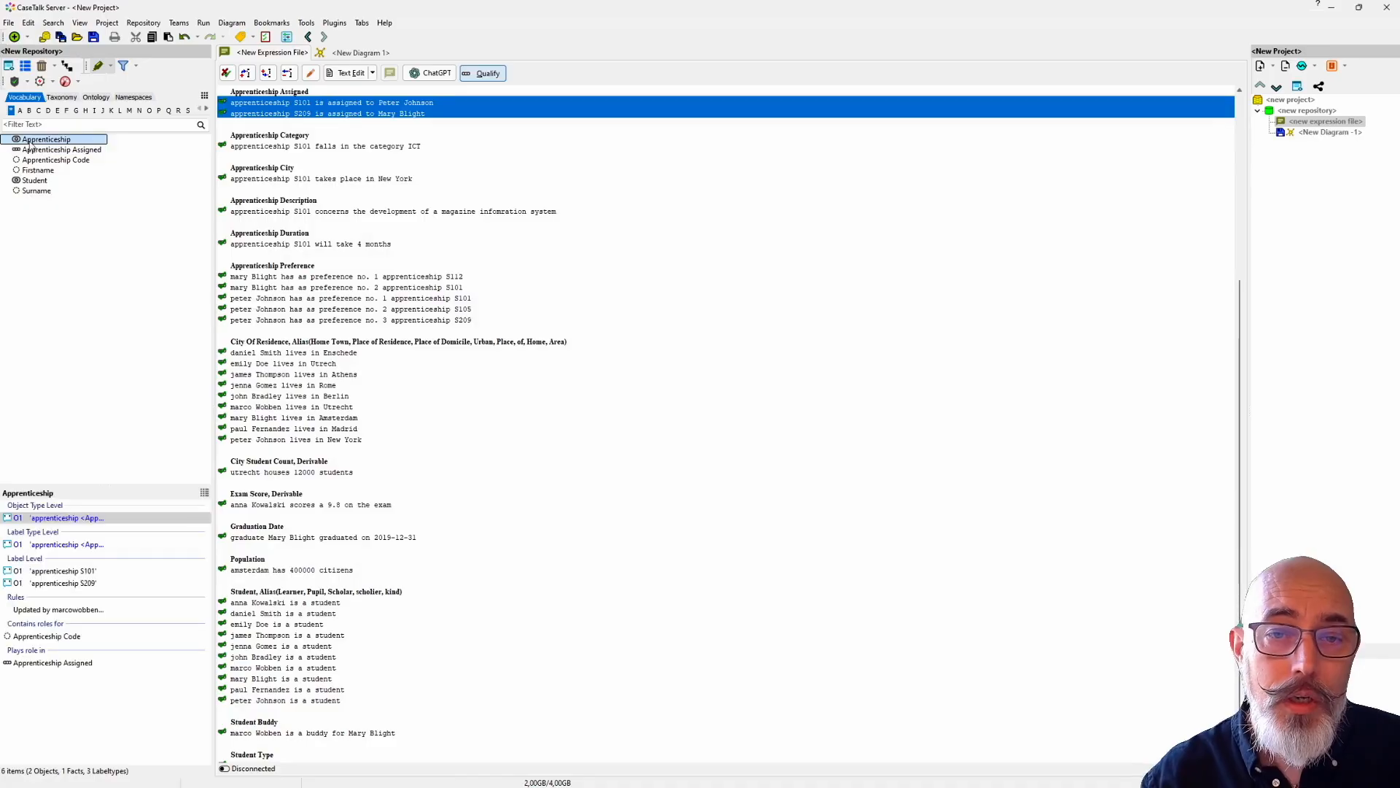
{"action": "left_click", "coordinate": [32, 150]}
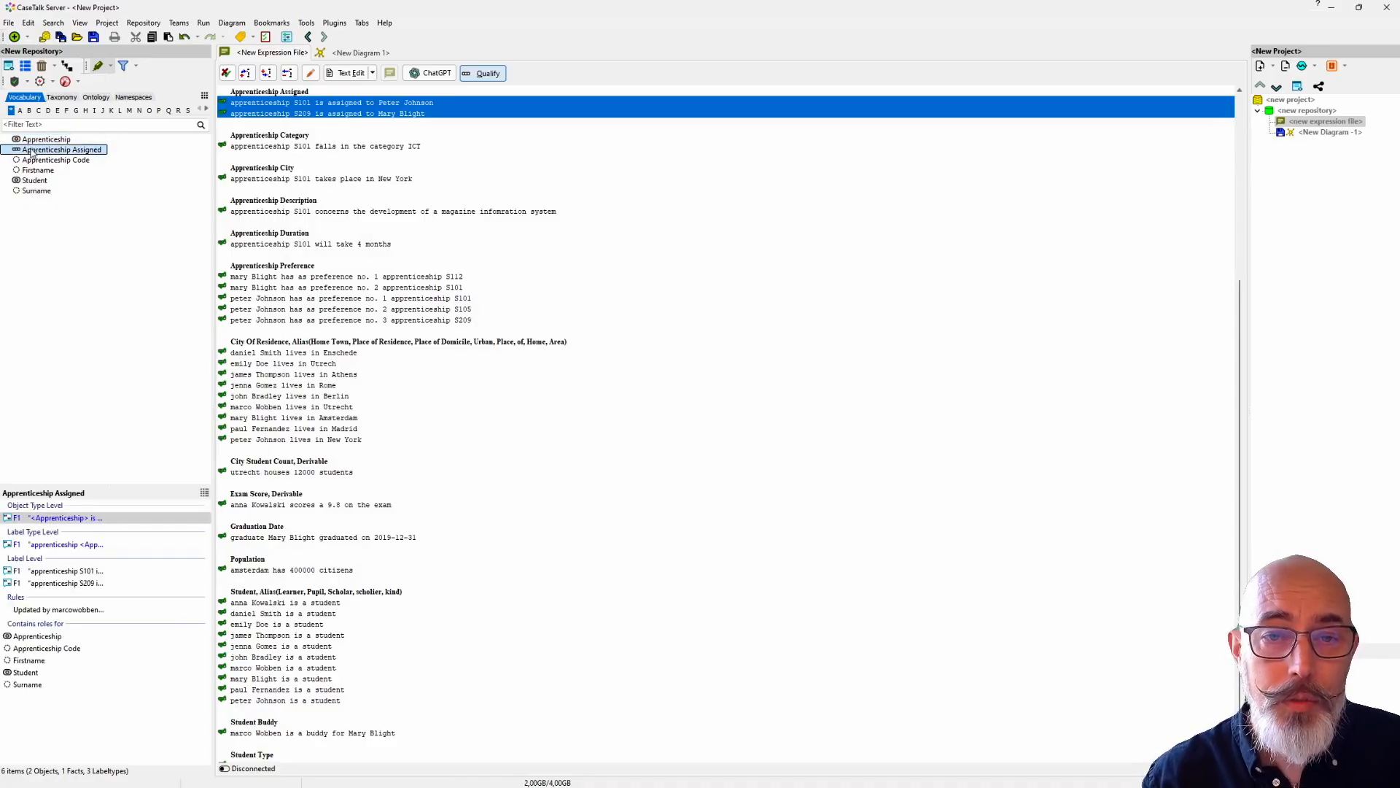
{"action": "left_click", "coordinate": [33, 161]}
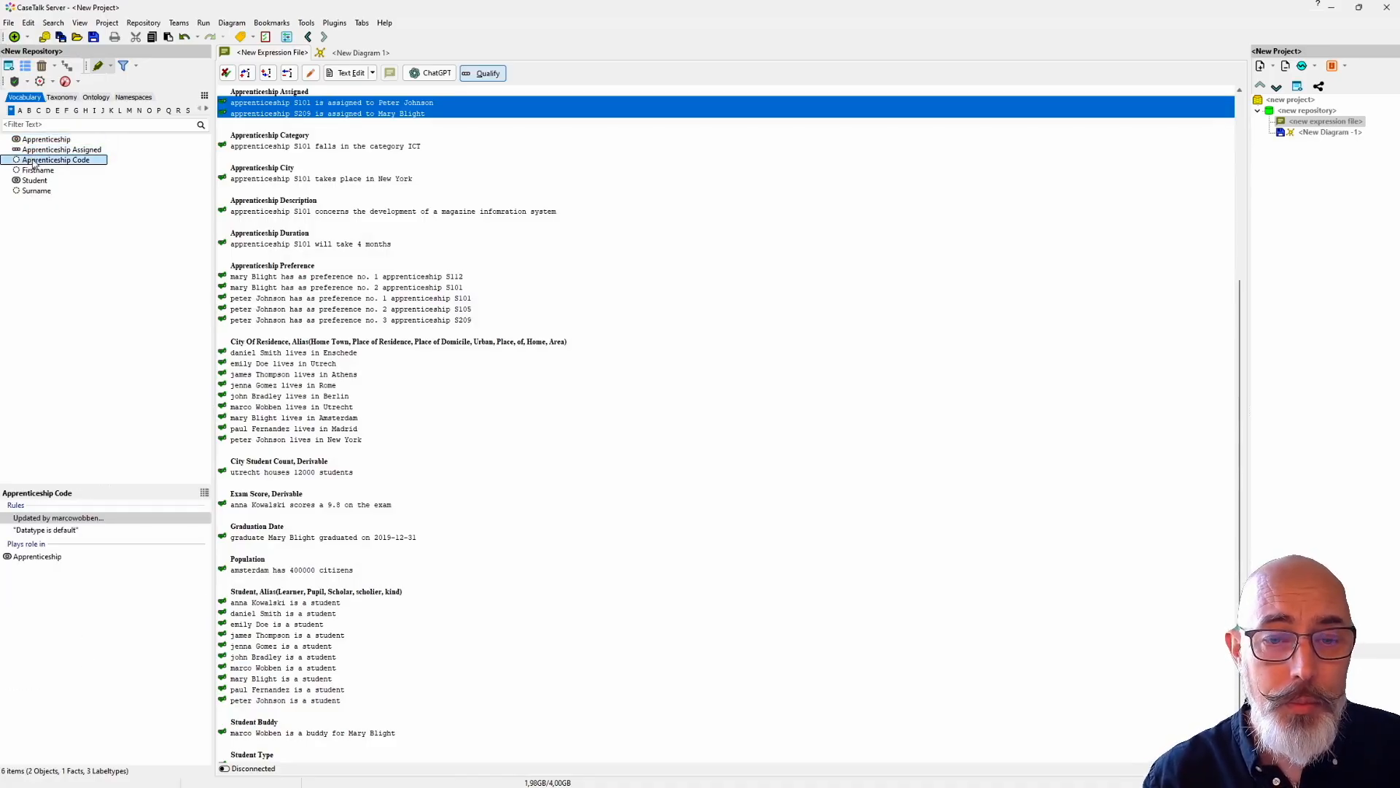
{"action": "left_click", "coordinate": [34, 182]}
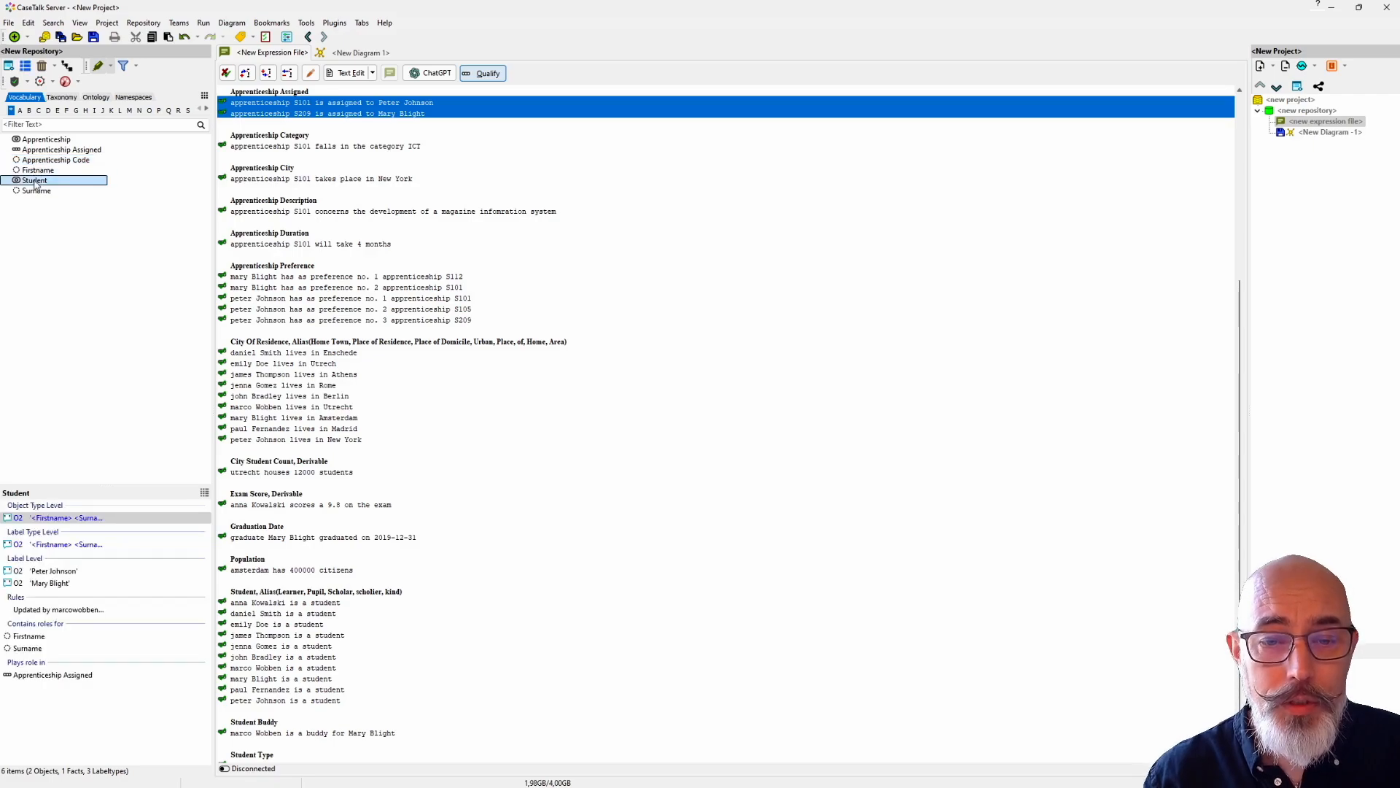
Step: Place all six vocabulary items on the new diagram and apply the Modern diagram style
{"action": "left_click_drag", "start_coordinate": [27, 212], "coordinate": [510, 294]}
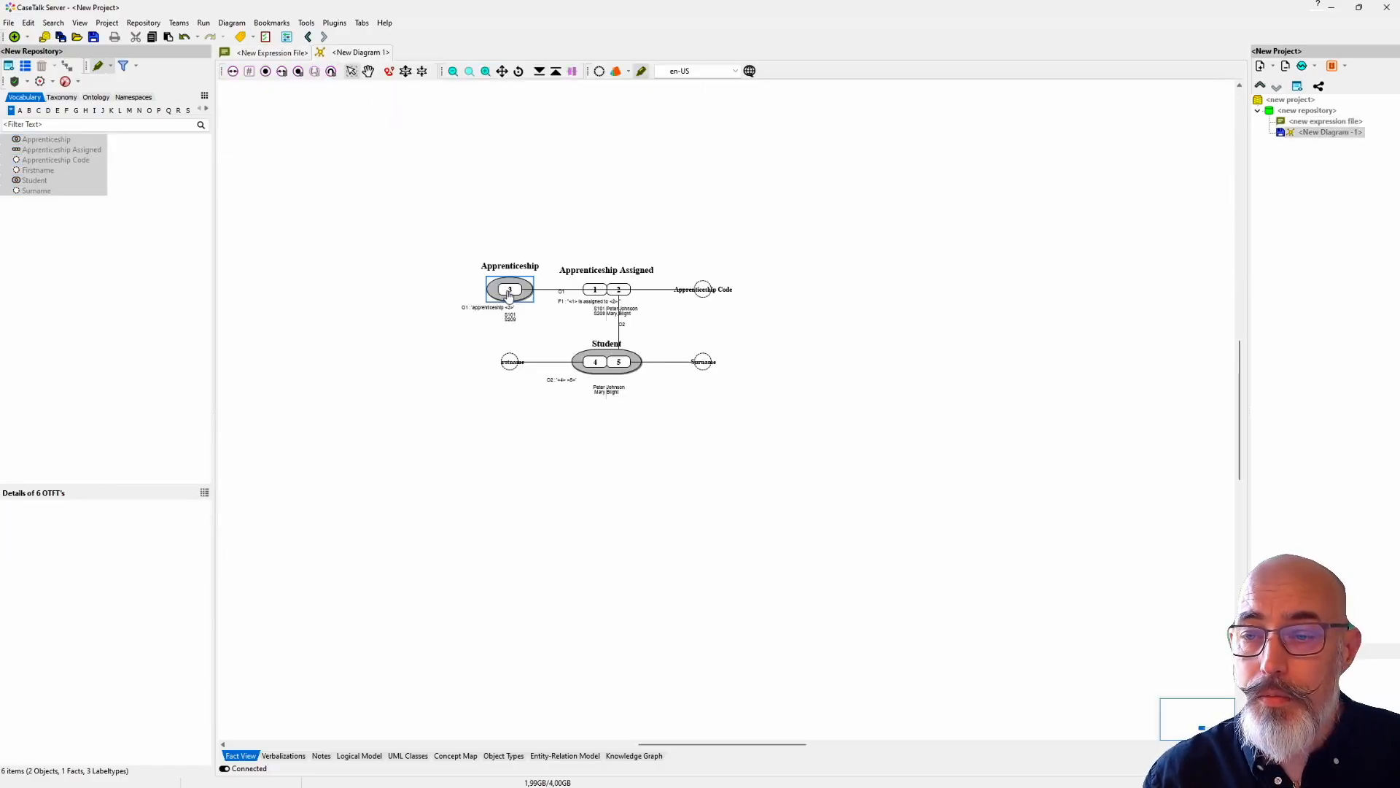
{"action": "left_click", "coordinate": [630, 74]}
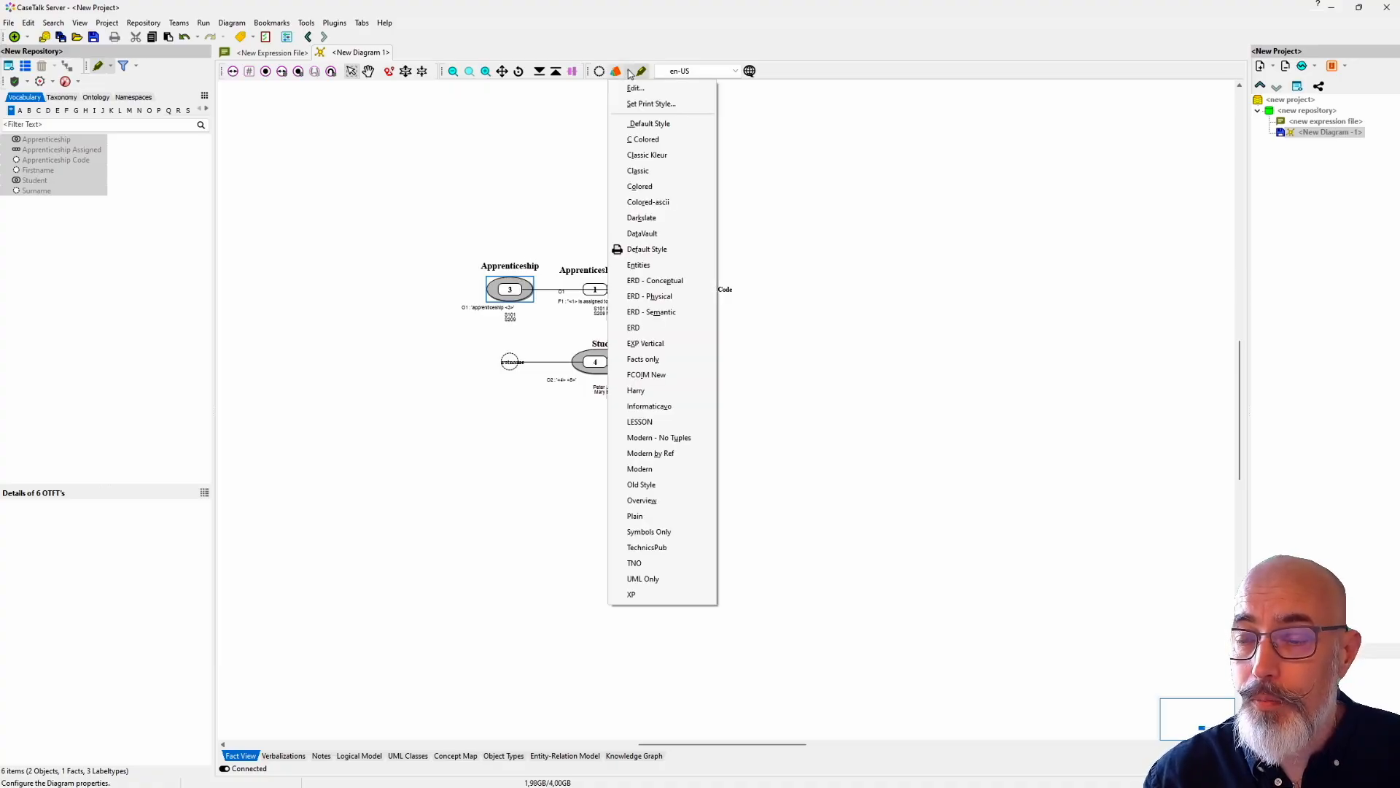
{"action": "left_click", "coordinate": [652, 473]}
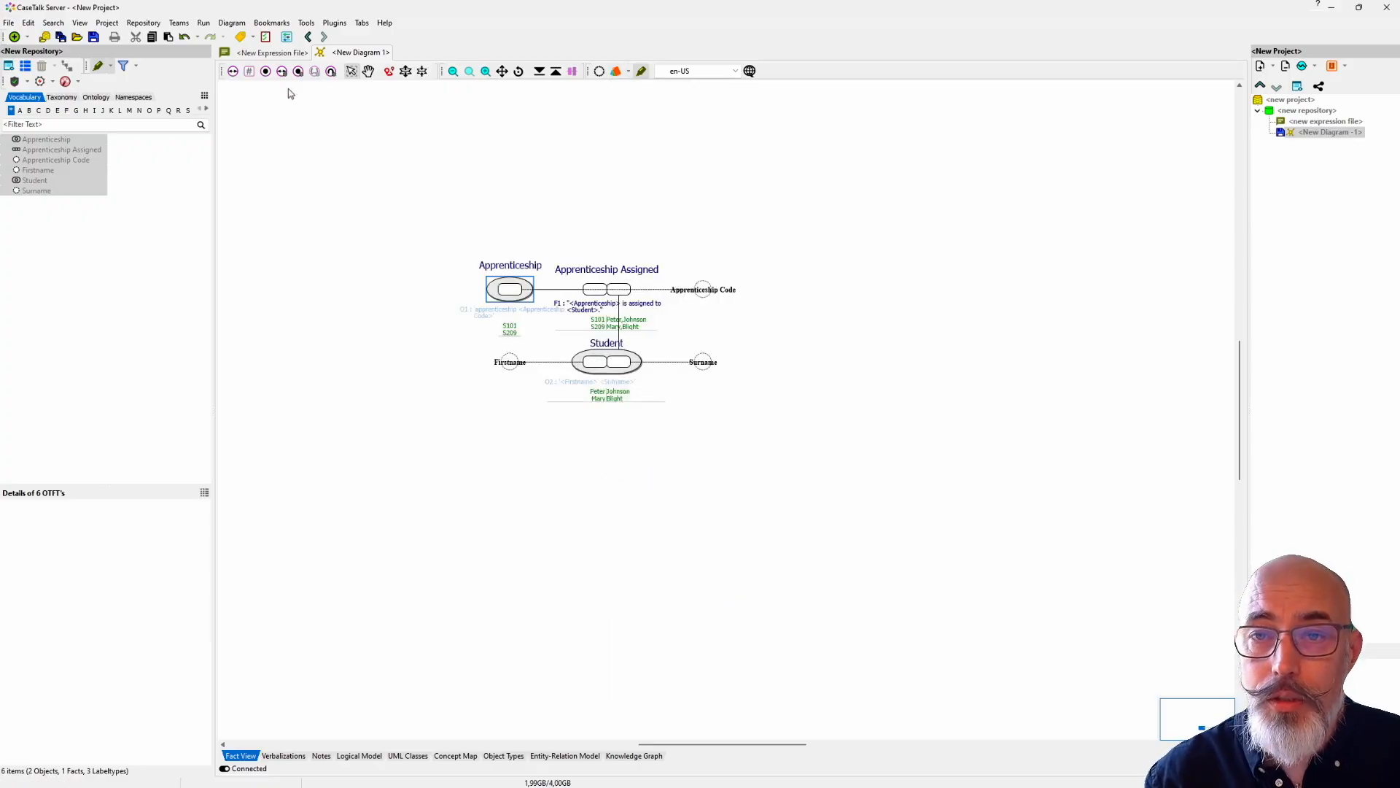
Step: Auto-layout the diagram and align Apprenticeship Code vertically above Apprenticeship
{"action": "left_click", "coordinate": [232, 23]}
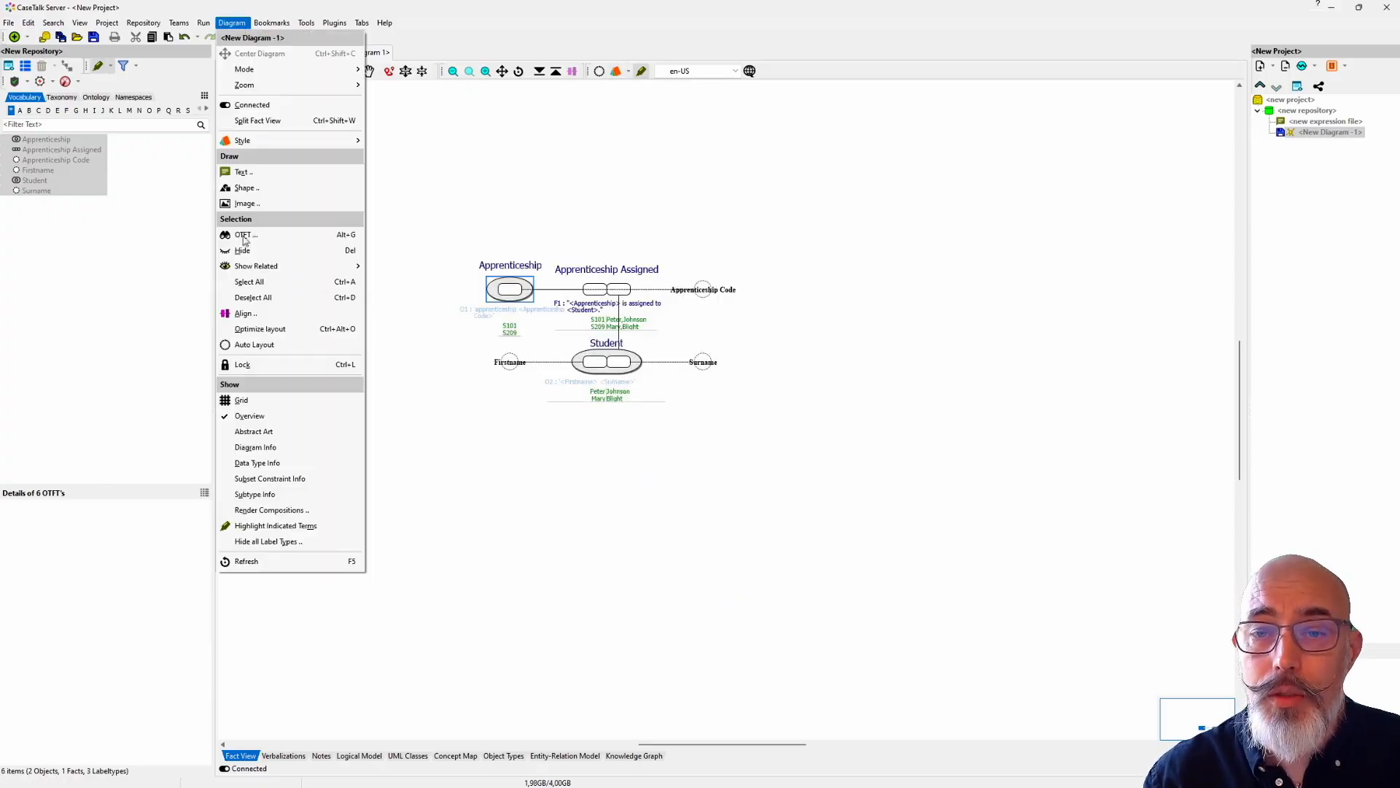
{"action": "left_click", "coordinate": [272, 345]}
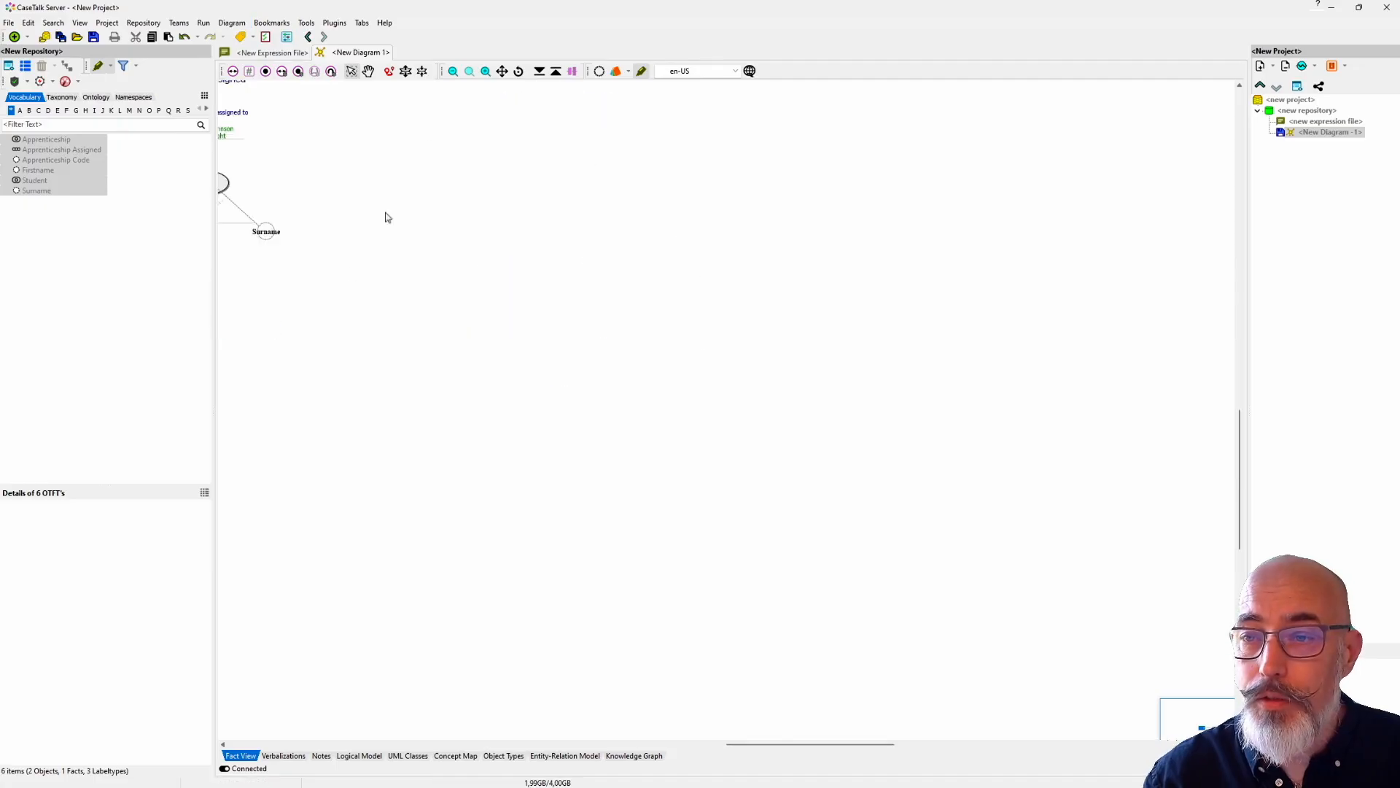
{"action": "left_click", "coordinate": [502, 71]}
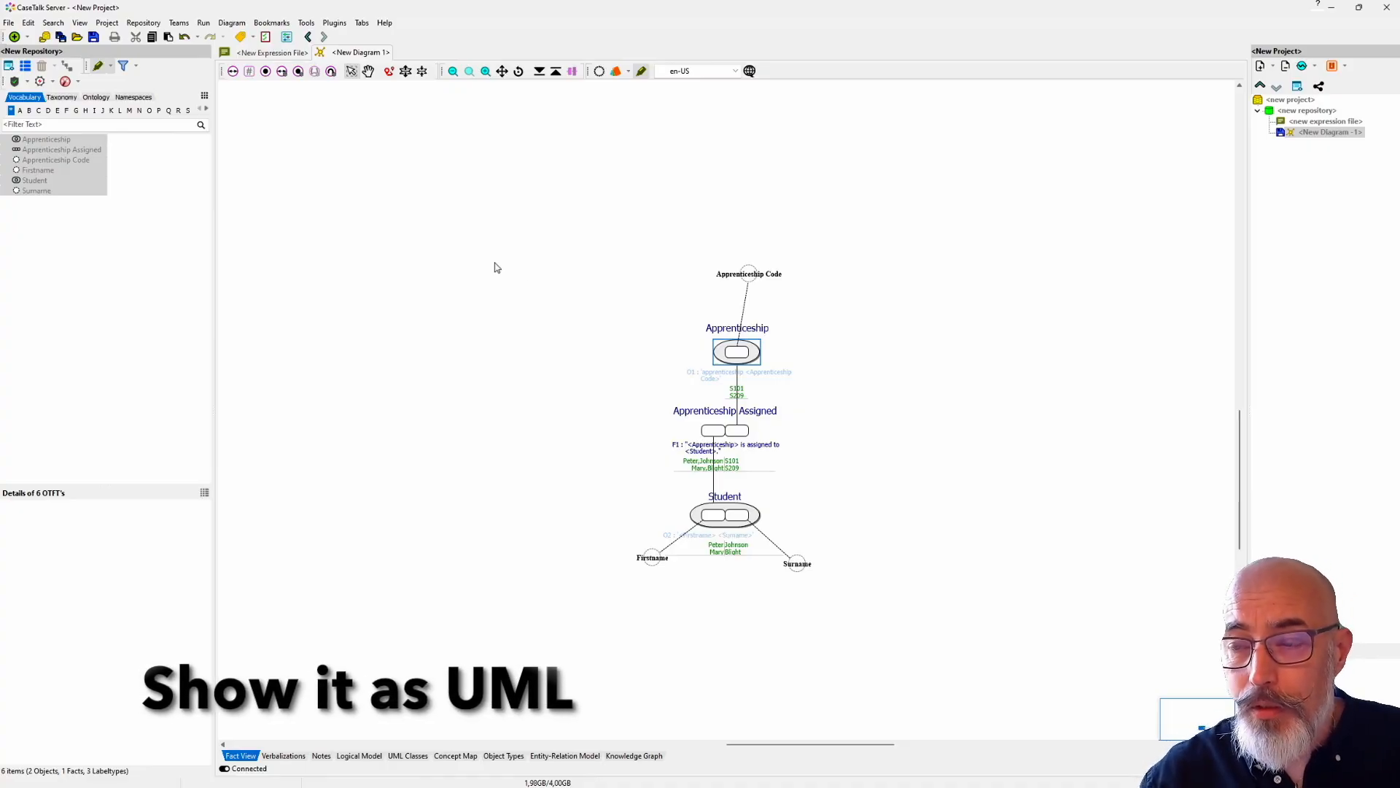
{"action": "left_click_drag", "start_coordinate": [749, 274], "coordinate": [737, 274]}
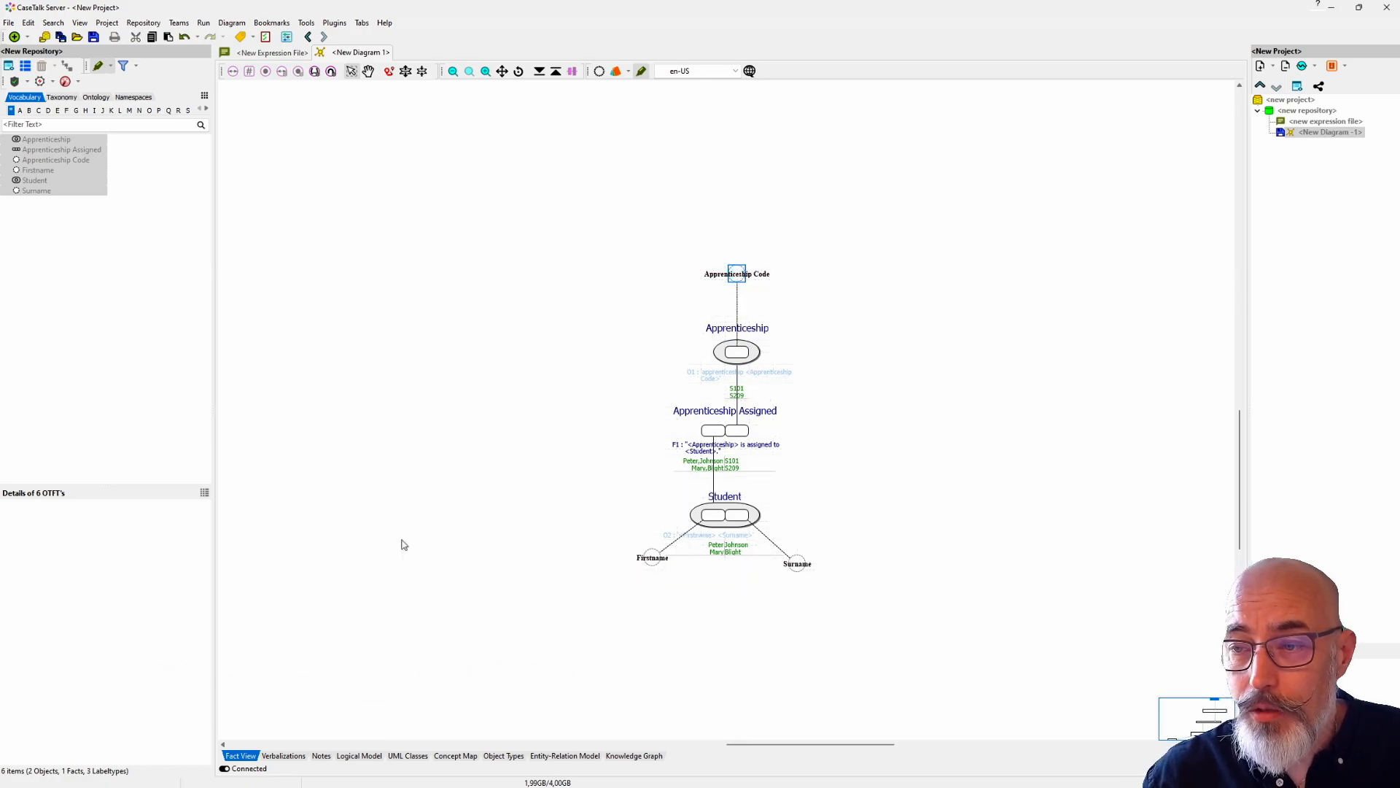
Step: View the diagram as UML classes and return to the expression file
{"action": "left_click", "coordinate": [412, 757]}
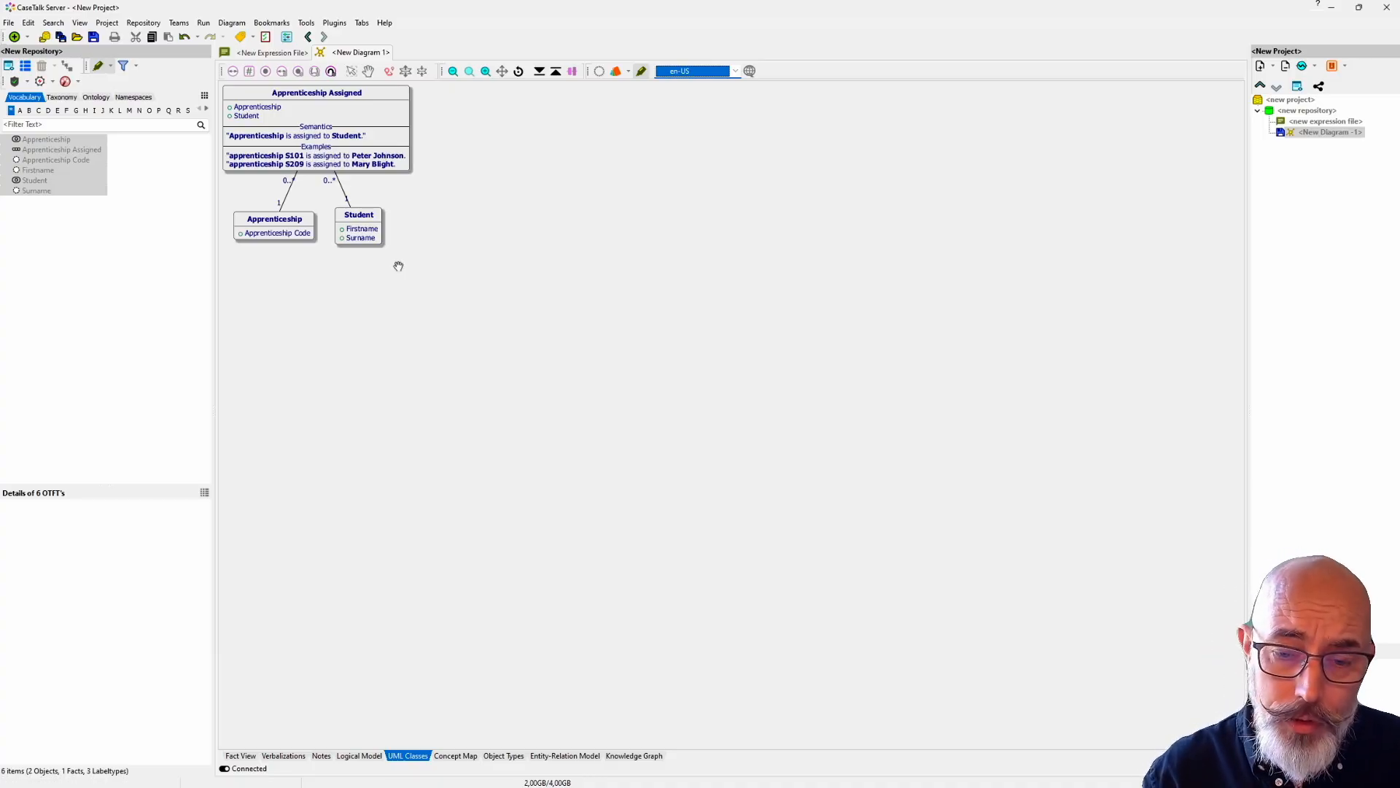
{"action": "left_click", "coordinate": [269, 54]}
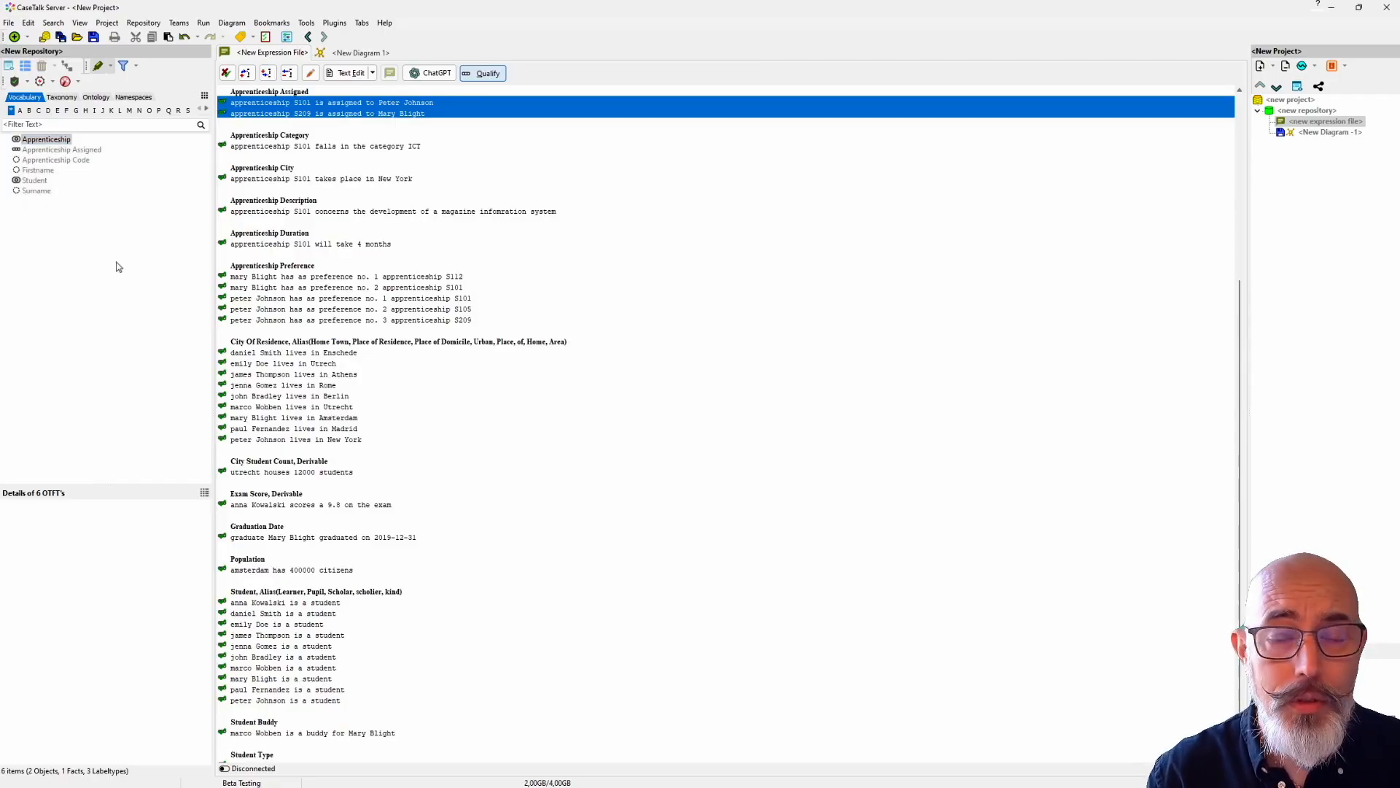
Step: Delete Surname from the repository vocabulary and confirm the deletion
{"action": "right_click", "coordinate": [41, 192]}
{"action": "mouse_move", "coordinate": [94, 215]}
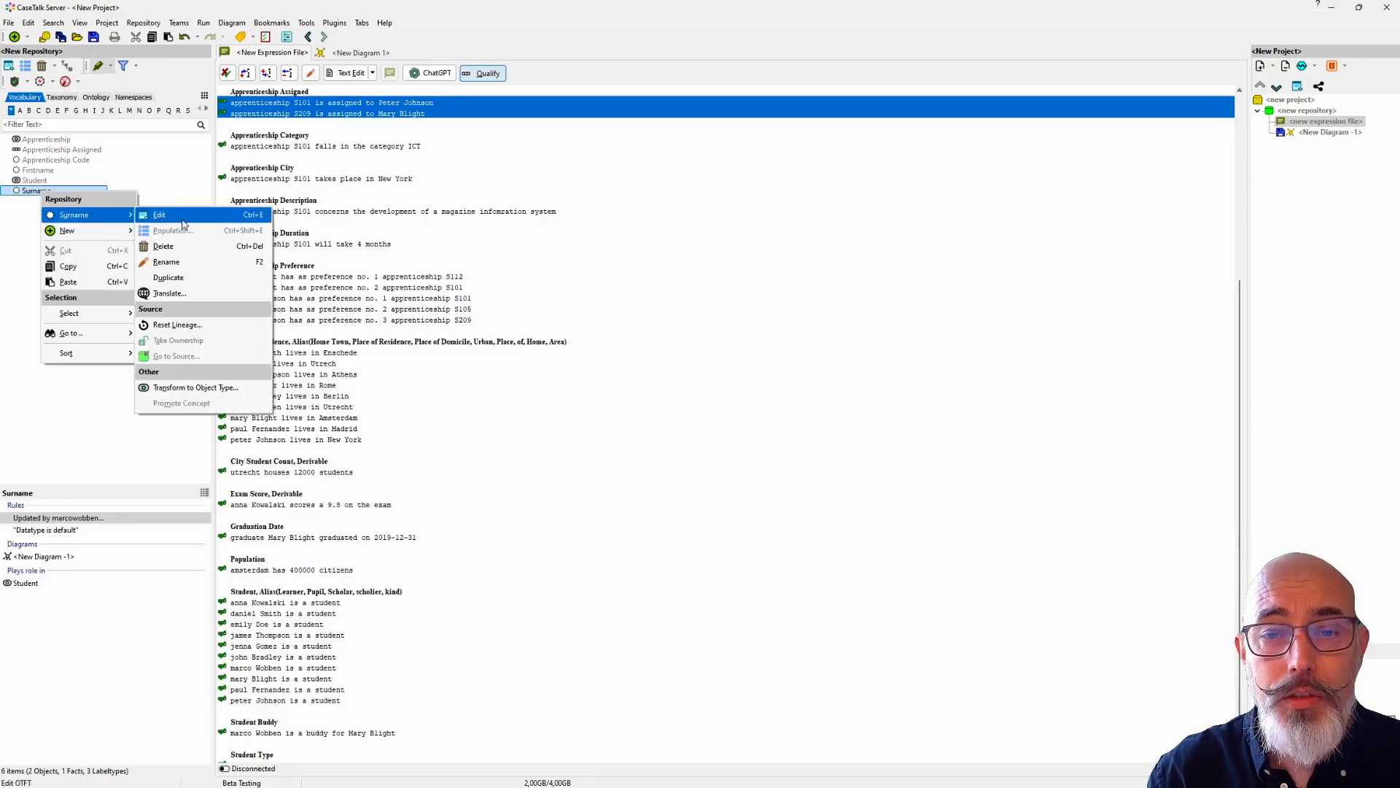
{"action": "left_click", "coordinate": [174, 248]}
{"action": "left_click", "coordinate": [209, 255]}
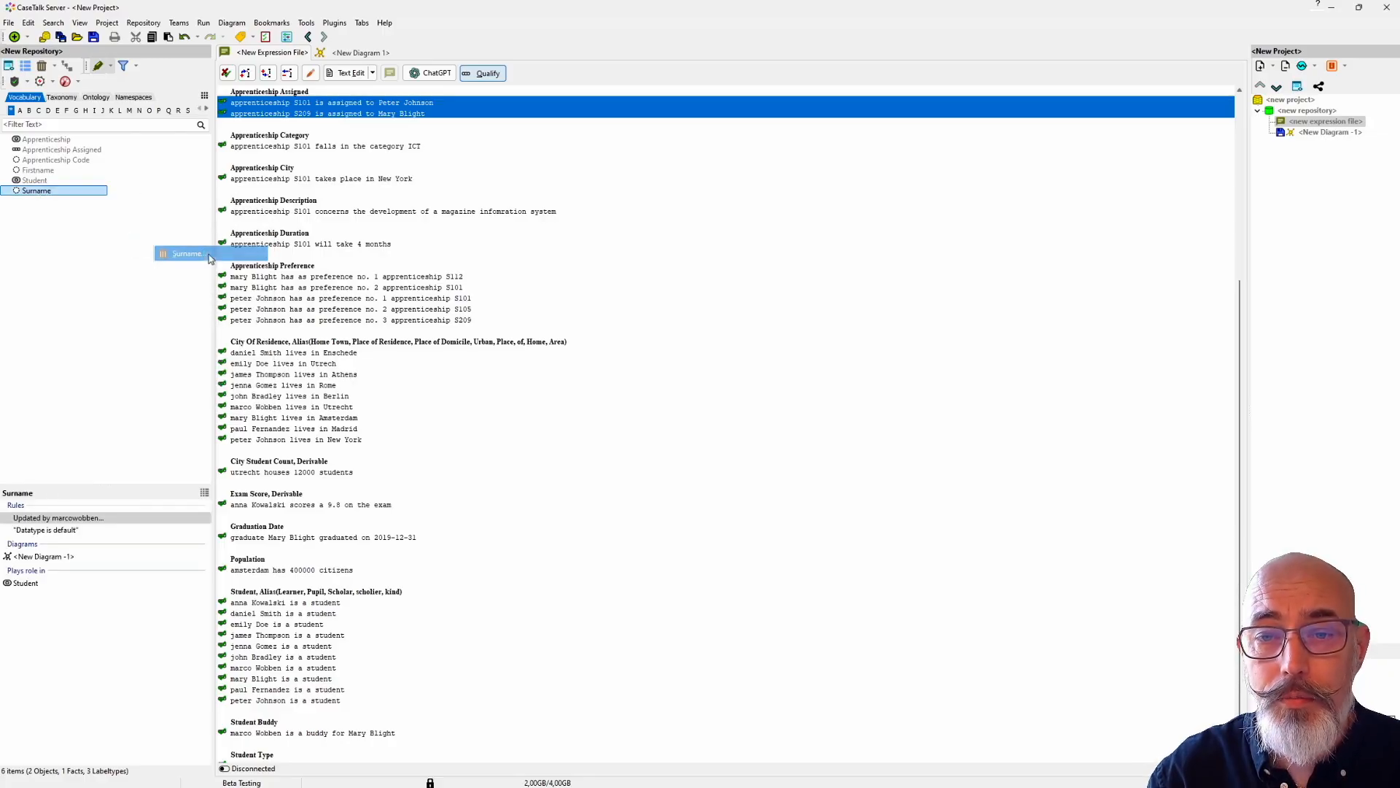
{"action": "left_click", "coordinate": [748, 461]}
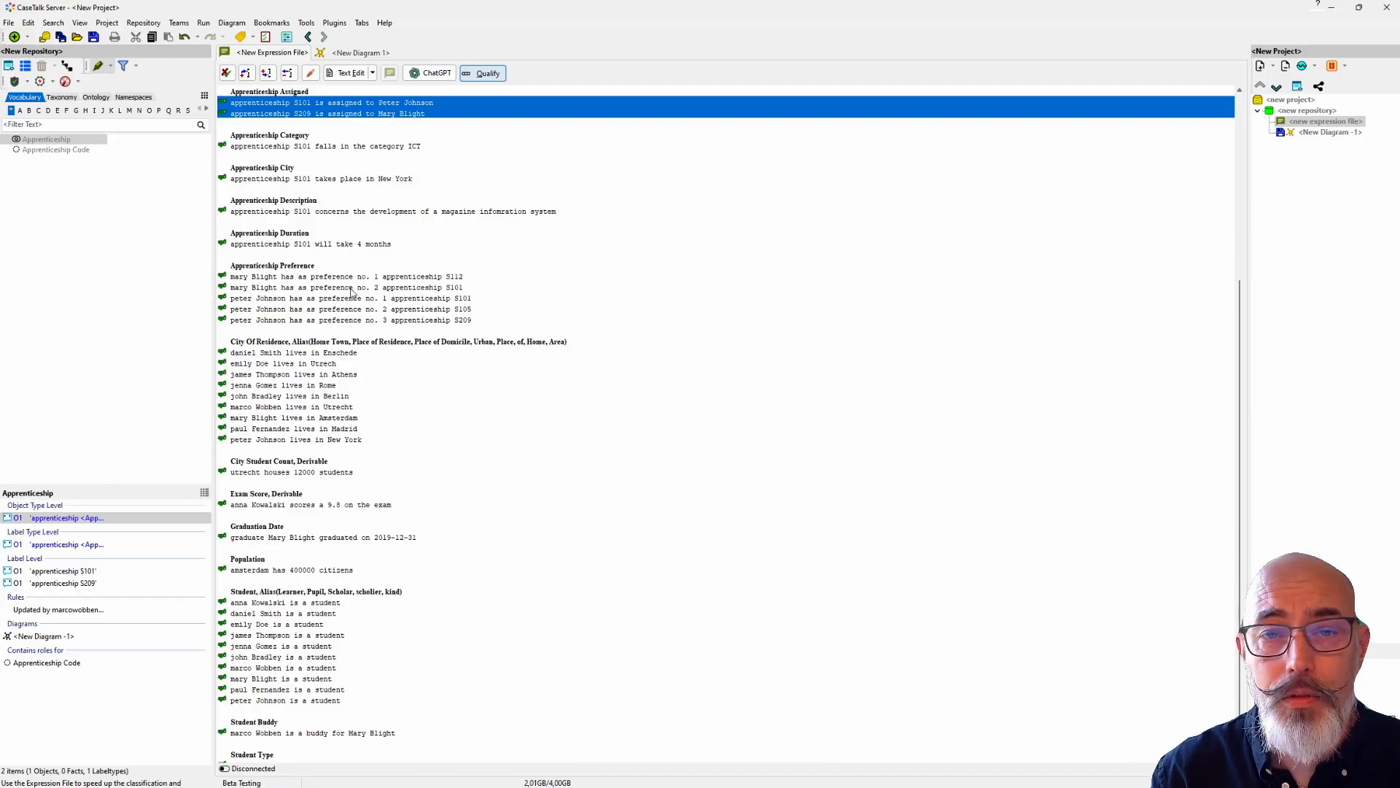
Step: Delete Apprenticeship Code from the repository vocabulary and confirm the deletion
{"action": "right_click", "coordinate": [78, 150]}
{"action": "mouse_move", "coordinate": [162, 175]}
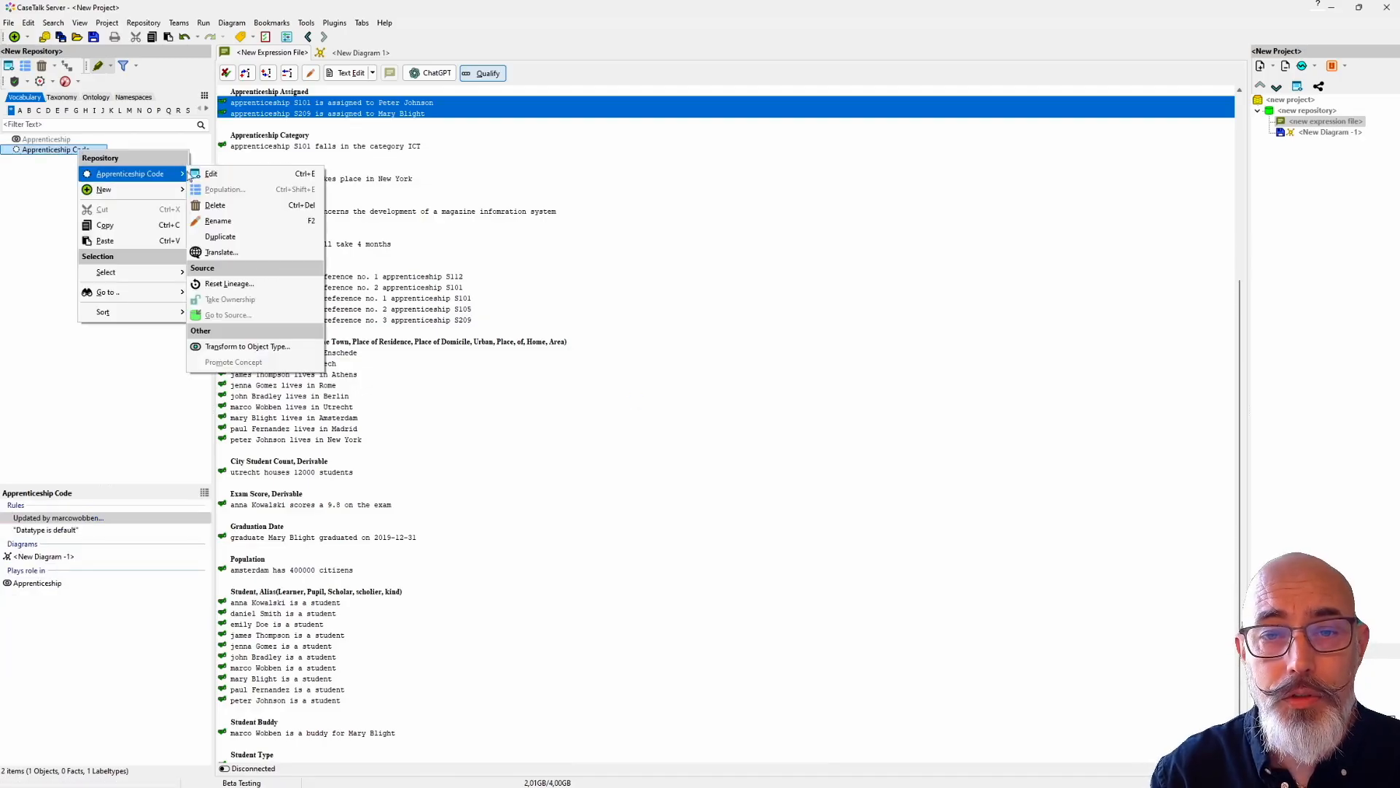
{"action": "left_click", "coordinate": [215, 205]}
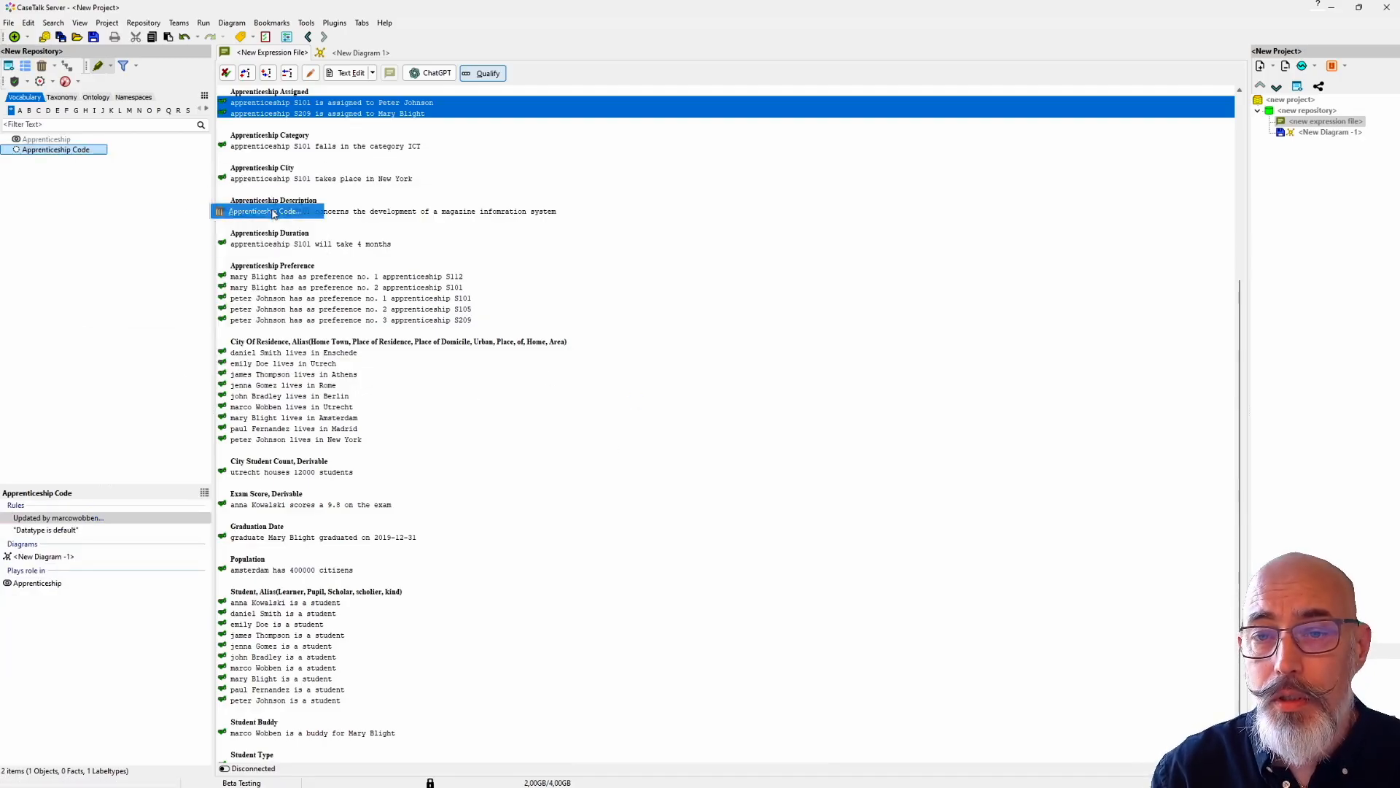
{"action": "left_click", "coordinate": [275, 212]}
{"action": "left_click", "coordinate": [759, 466]}
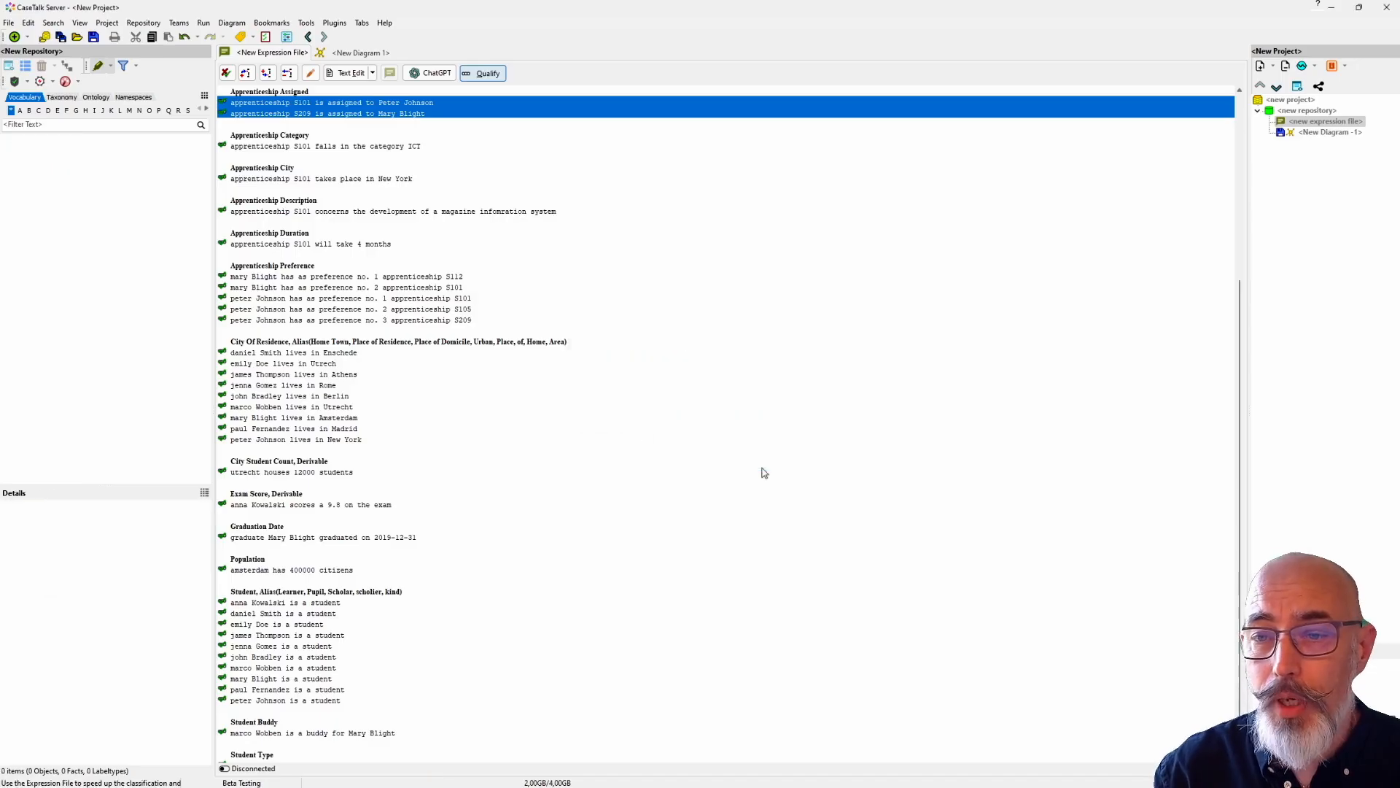
Step: Start qualifying the two selected Apprenticeship Assigned expressions and classify S101 directly as Apprenticeship Code
{"action": "left_click", "coordinate": [475, 73]}
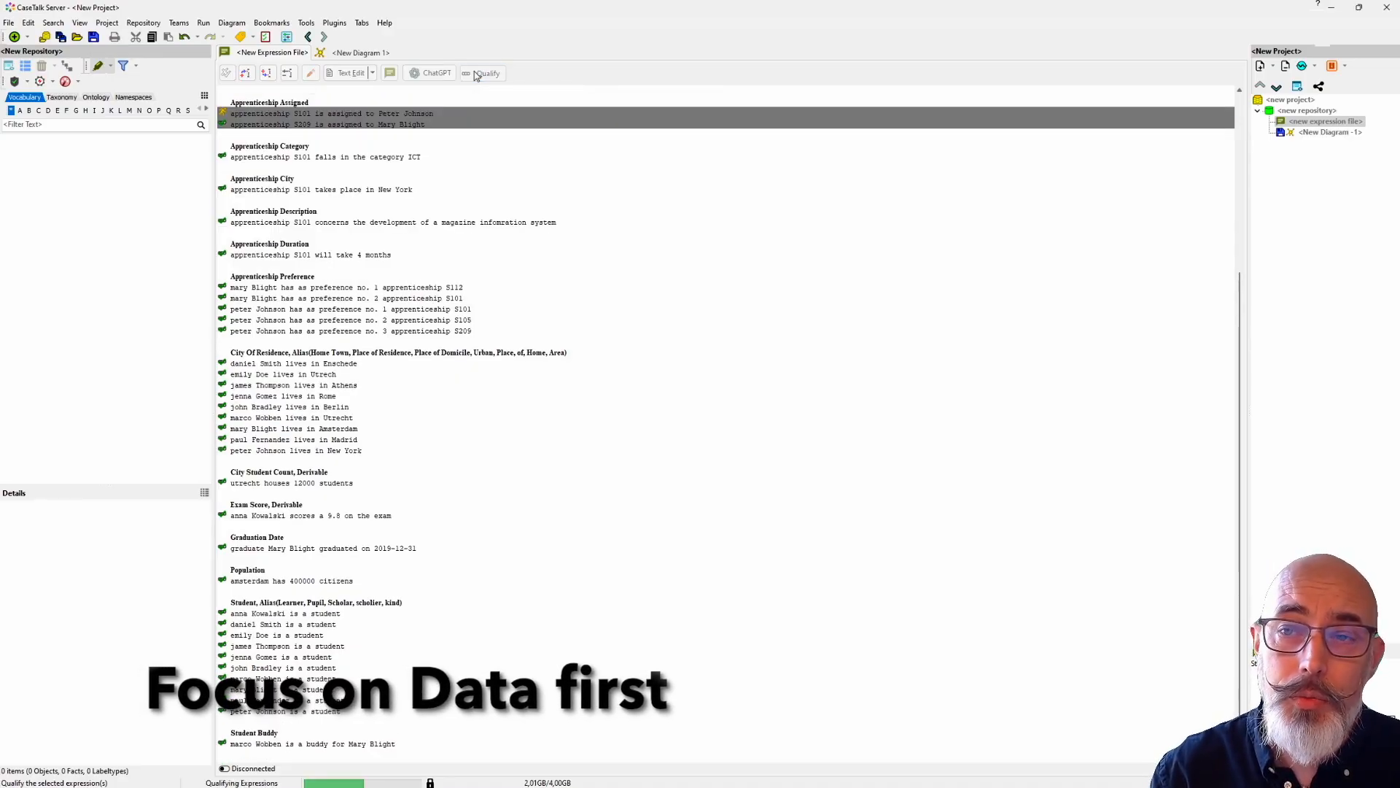
{"action": "left_click_drag", "start_coordinate": [378, 48], "coordinate": [494, 176]}
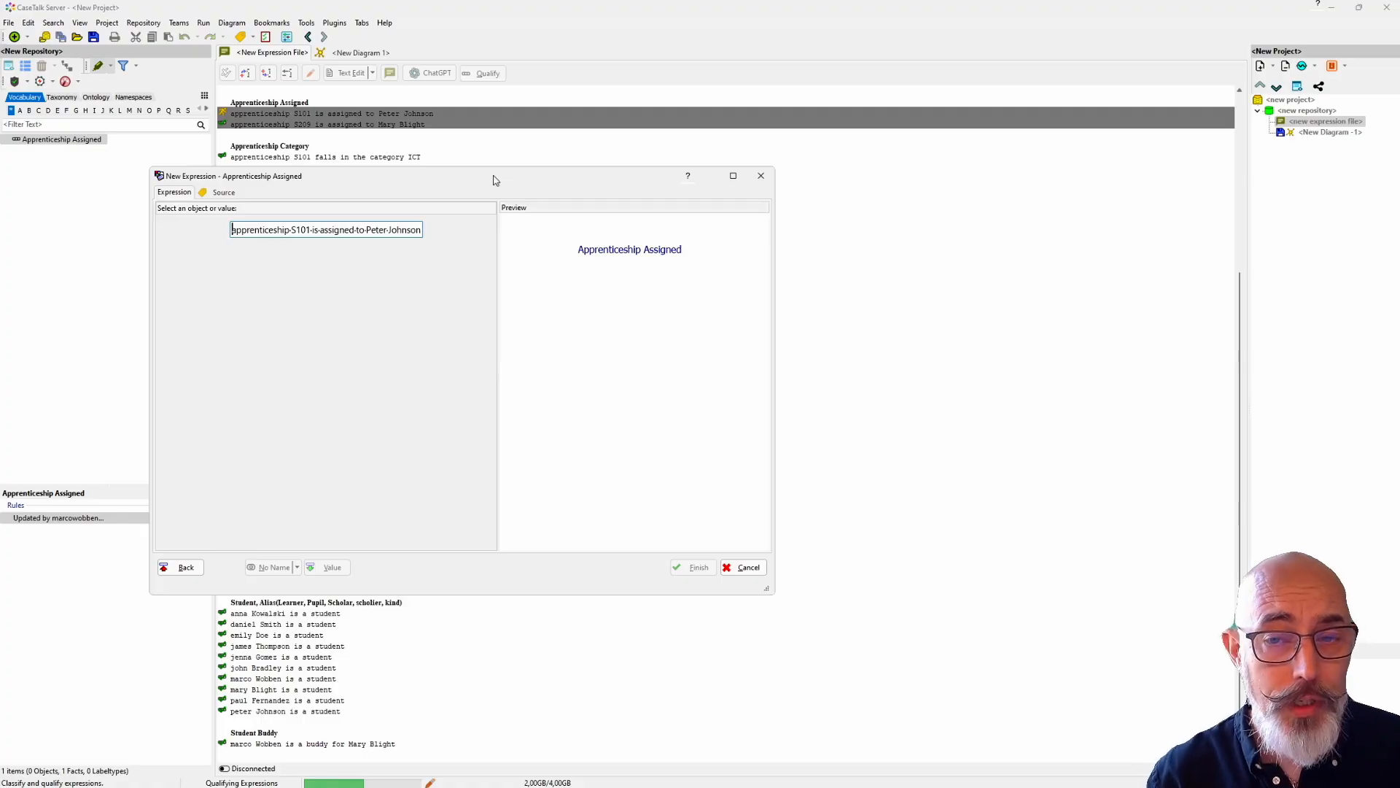
{"action": "left_click", "coordinate": [302, 230]}
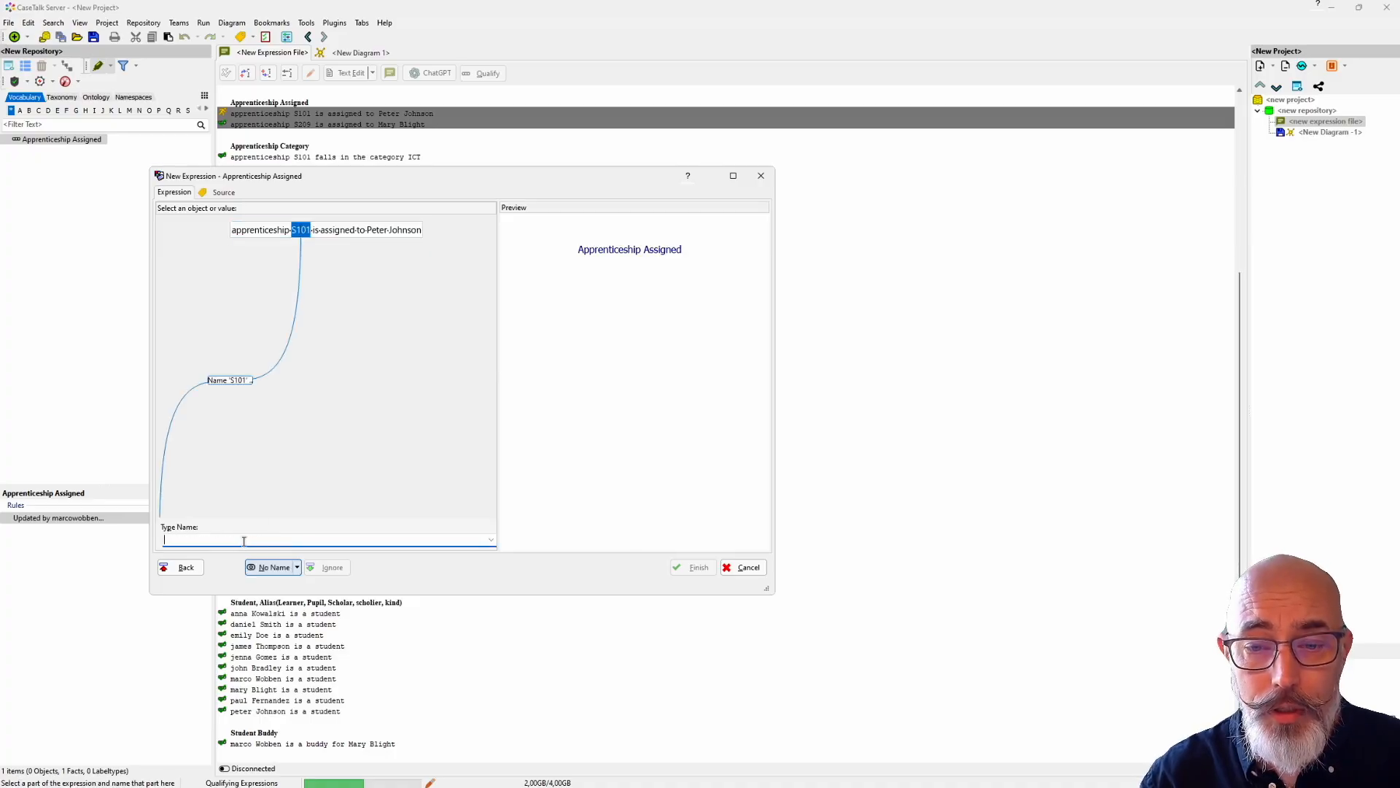
{"action": "type", "text": "Appr"}
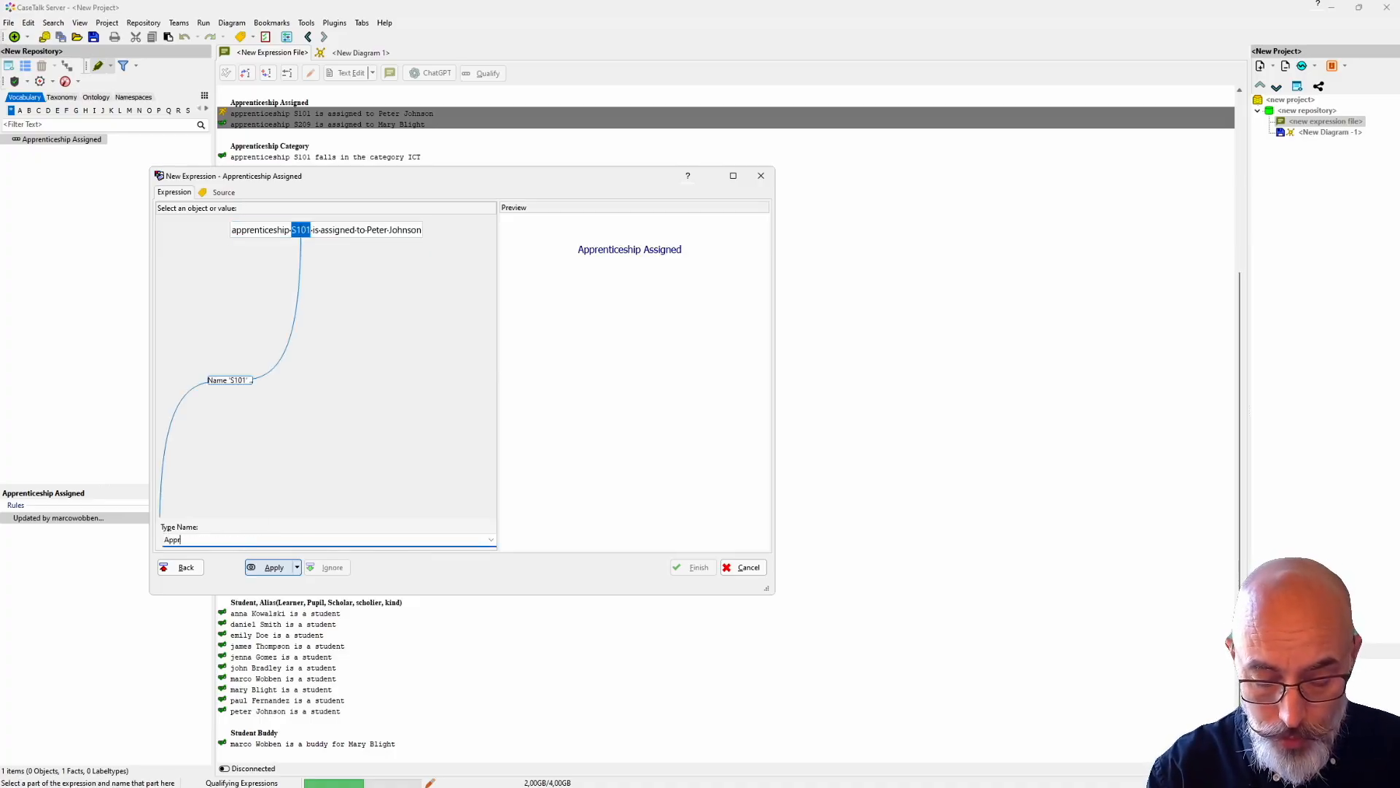
{"action": "type", "text": "enticeship Code"}
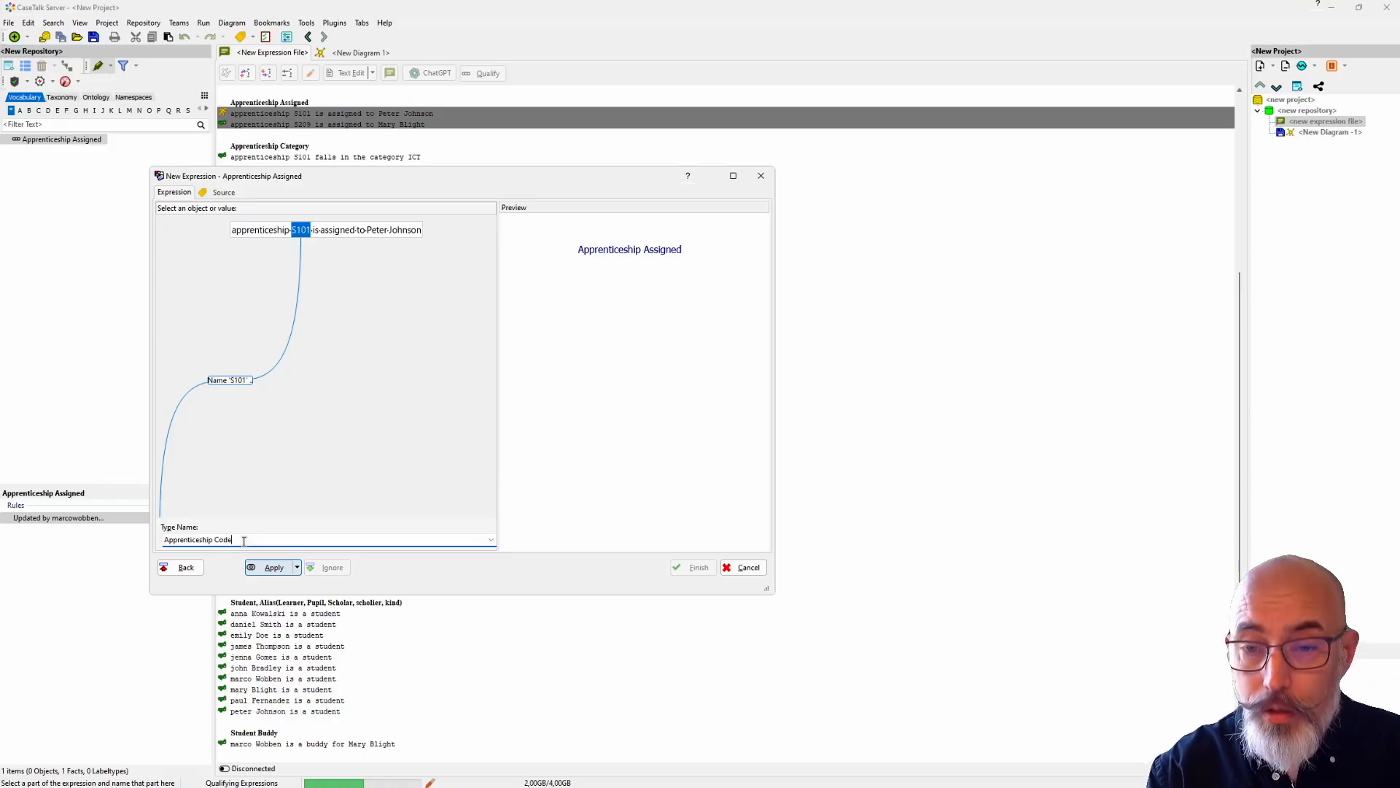
{"action": "left_click", "coordinate": [270, 568]}
Step: Classify the student's first name as Firstname and the last name as Surname in the expression
{"action": "left_click", "coordinate": [381, 230]}
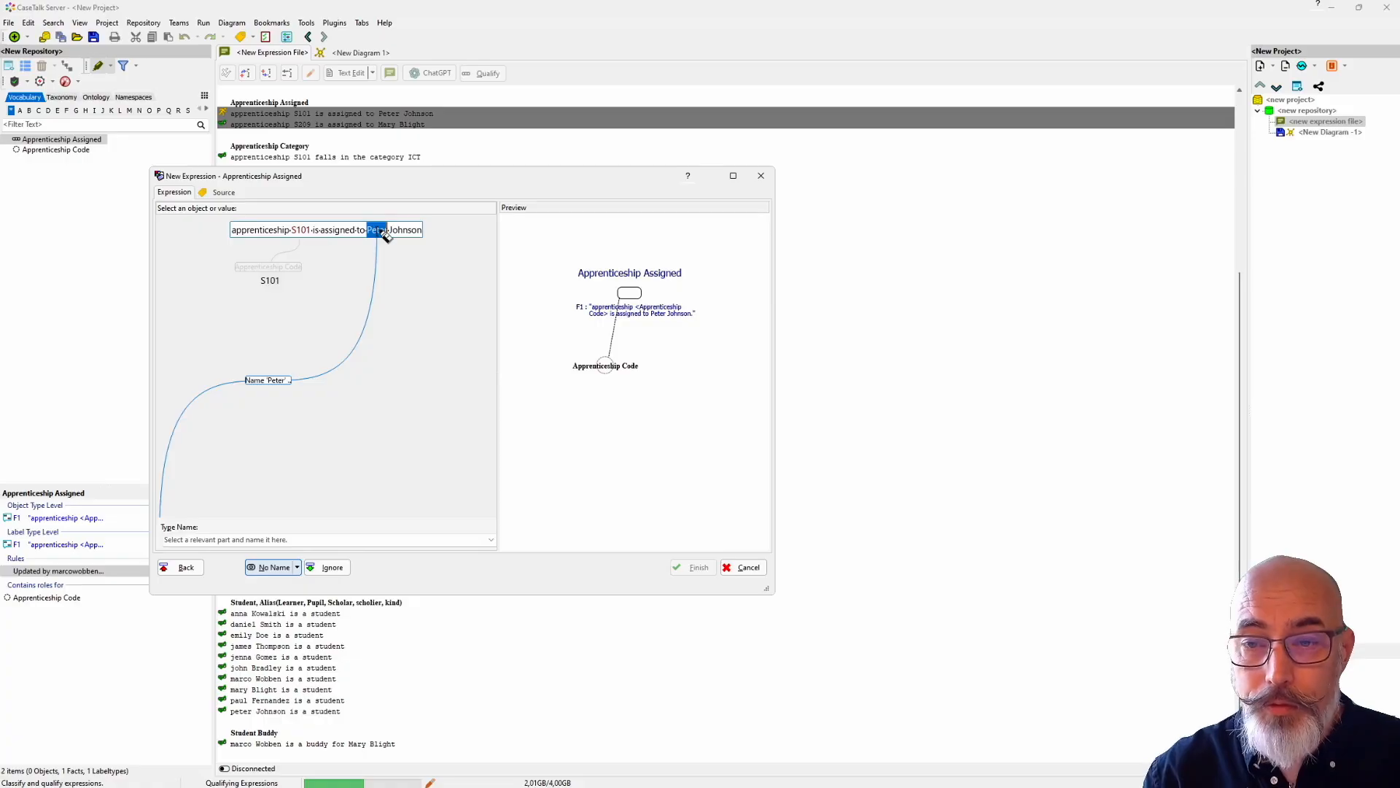
{"action": "type", "text": "Firstname"}
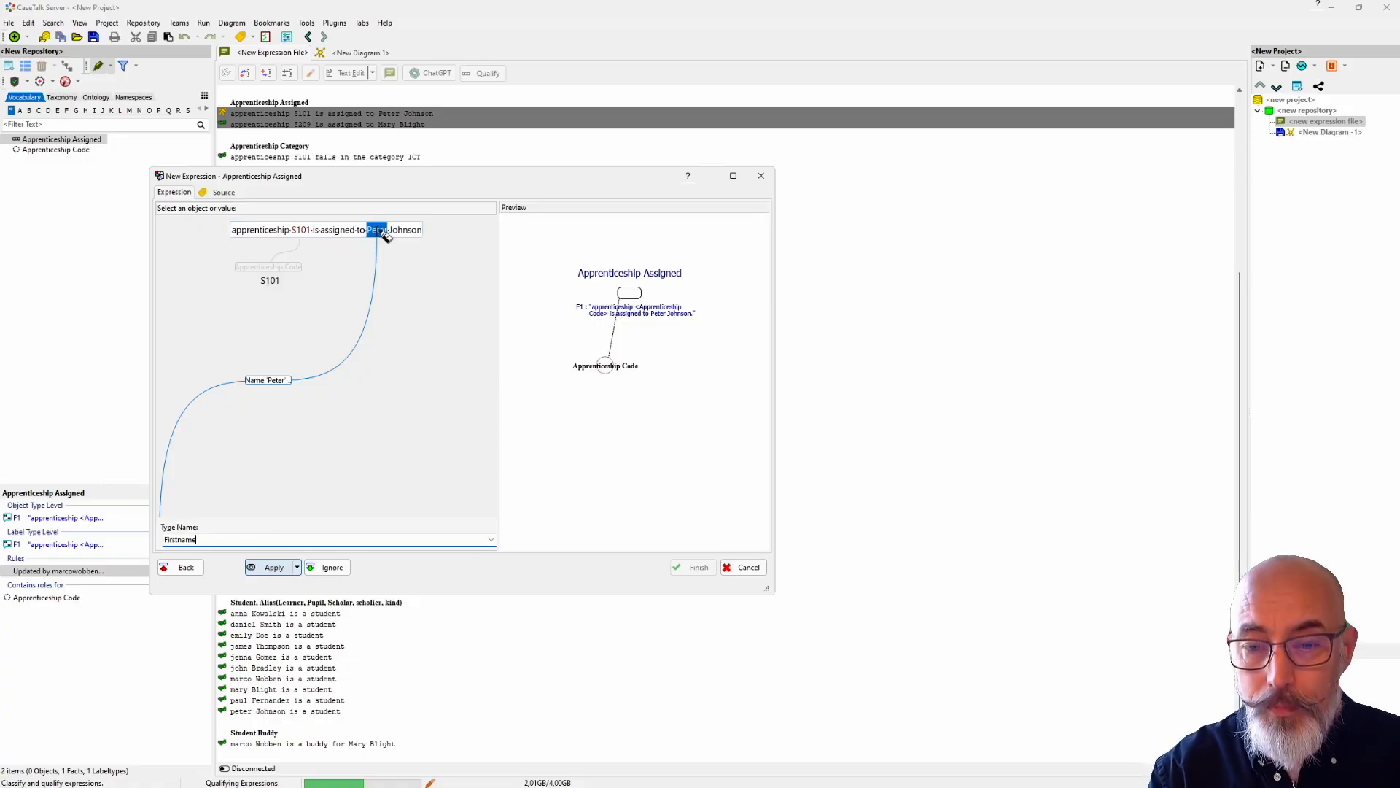
{"action": "key", "text": "Return"}
{"action": "left_click", "coordinate": [415, 232]}
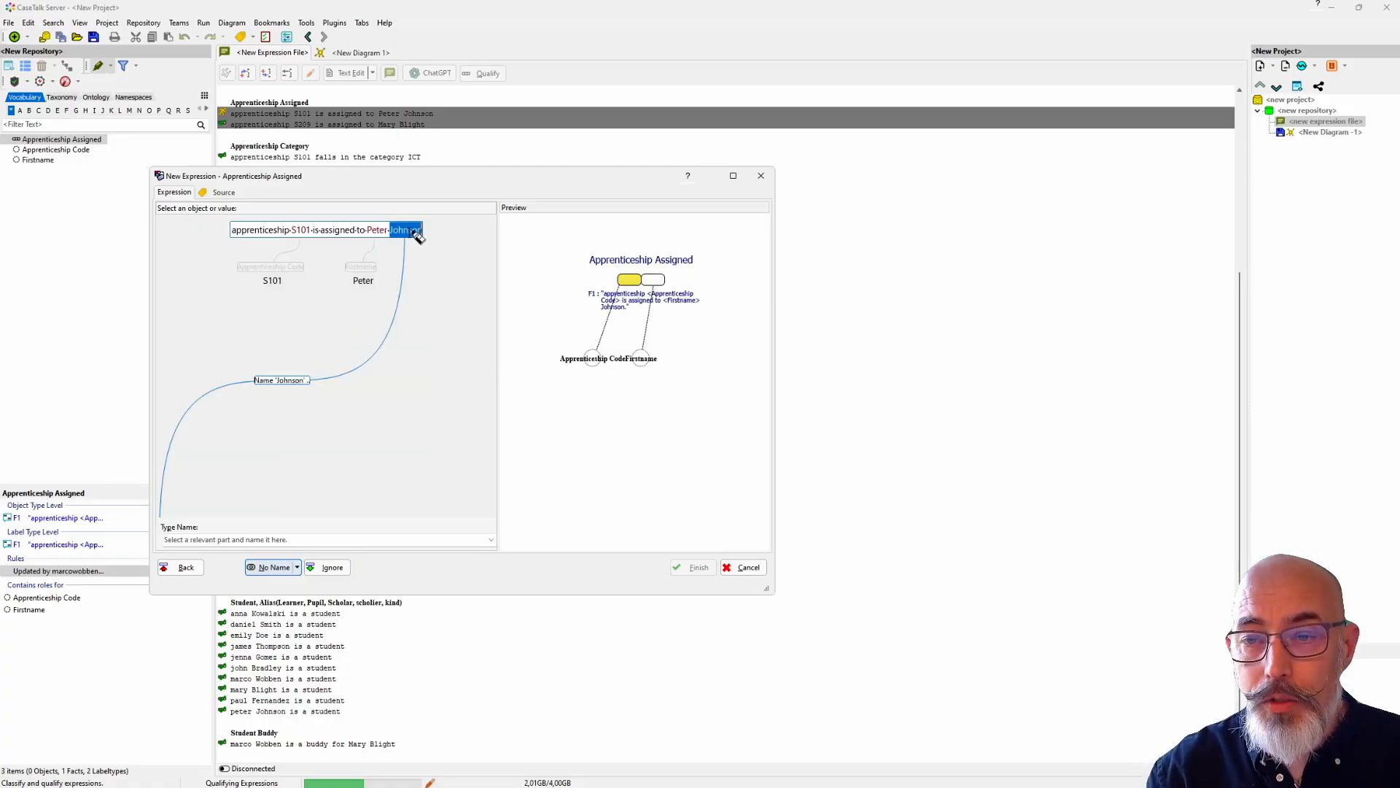
{"action": "type", "text": "Surname"}
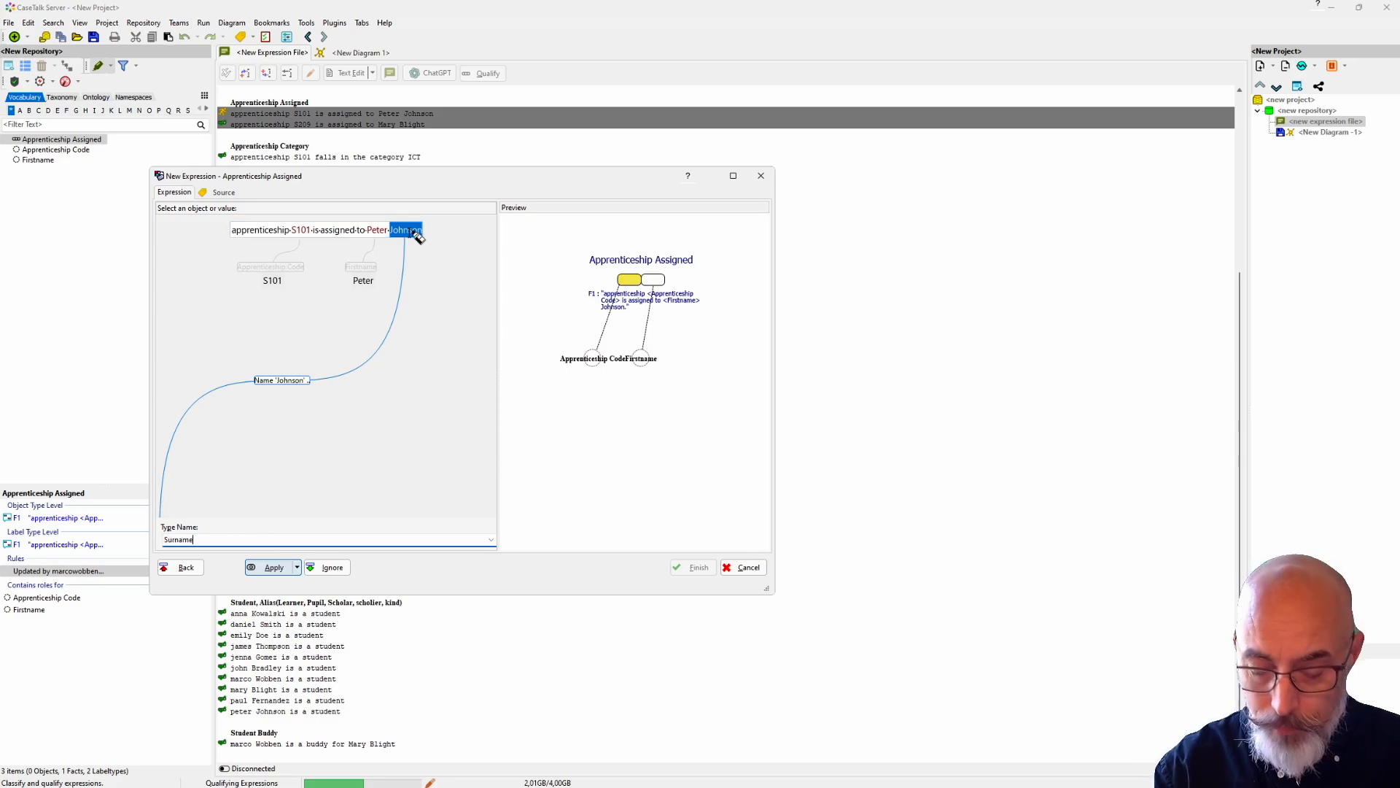
{"action": "key", "text": "Return"}
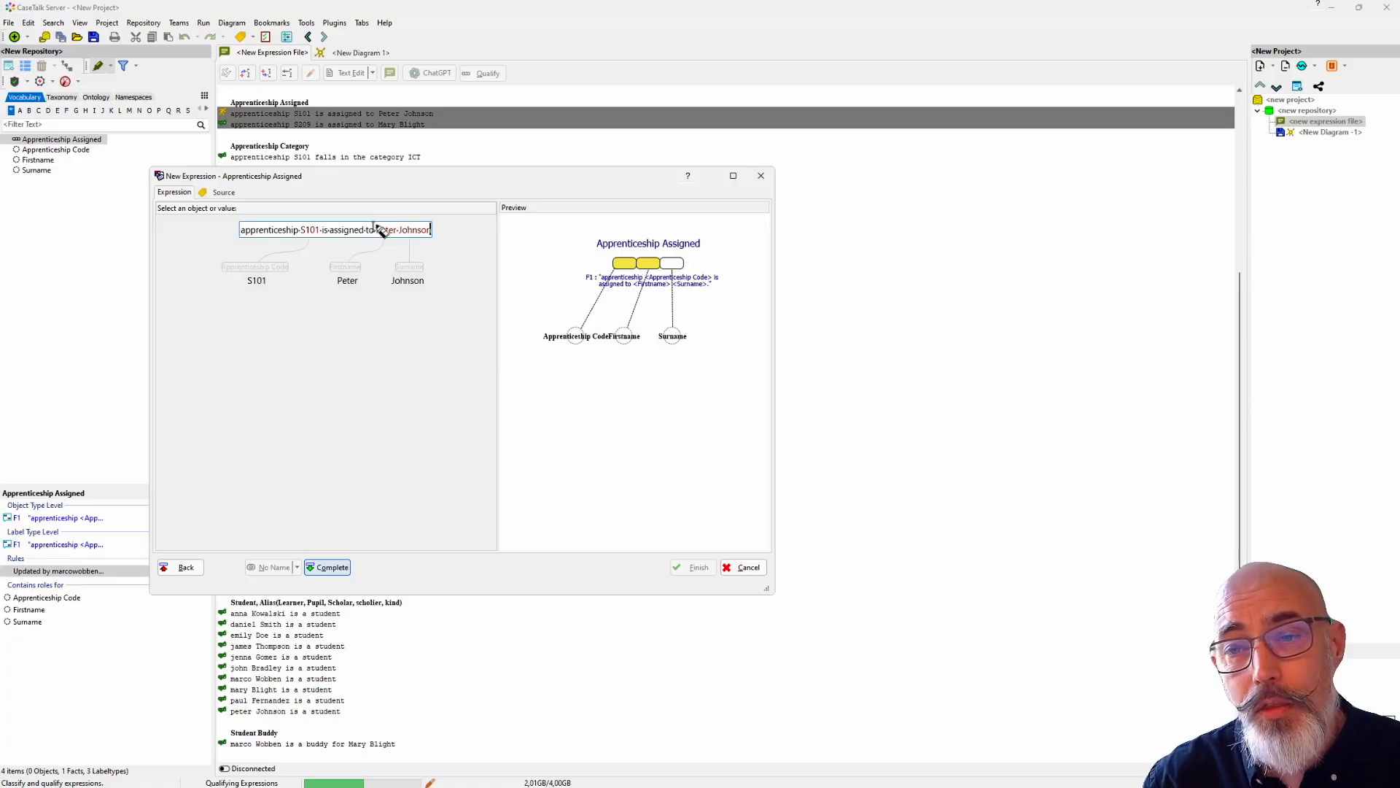
Step: Group the student's first name and surname in the expression into an object named Student
{"action": "key", "text": "ctrl+shift+Left"}
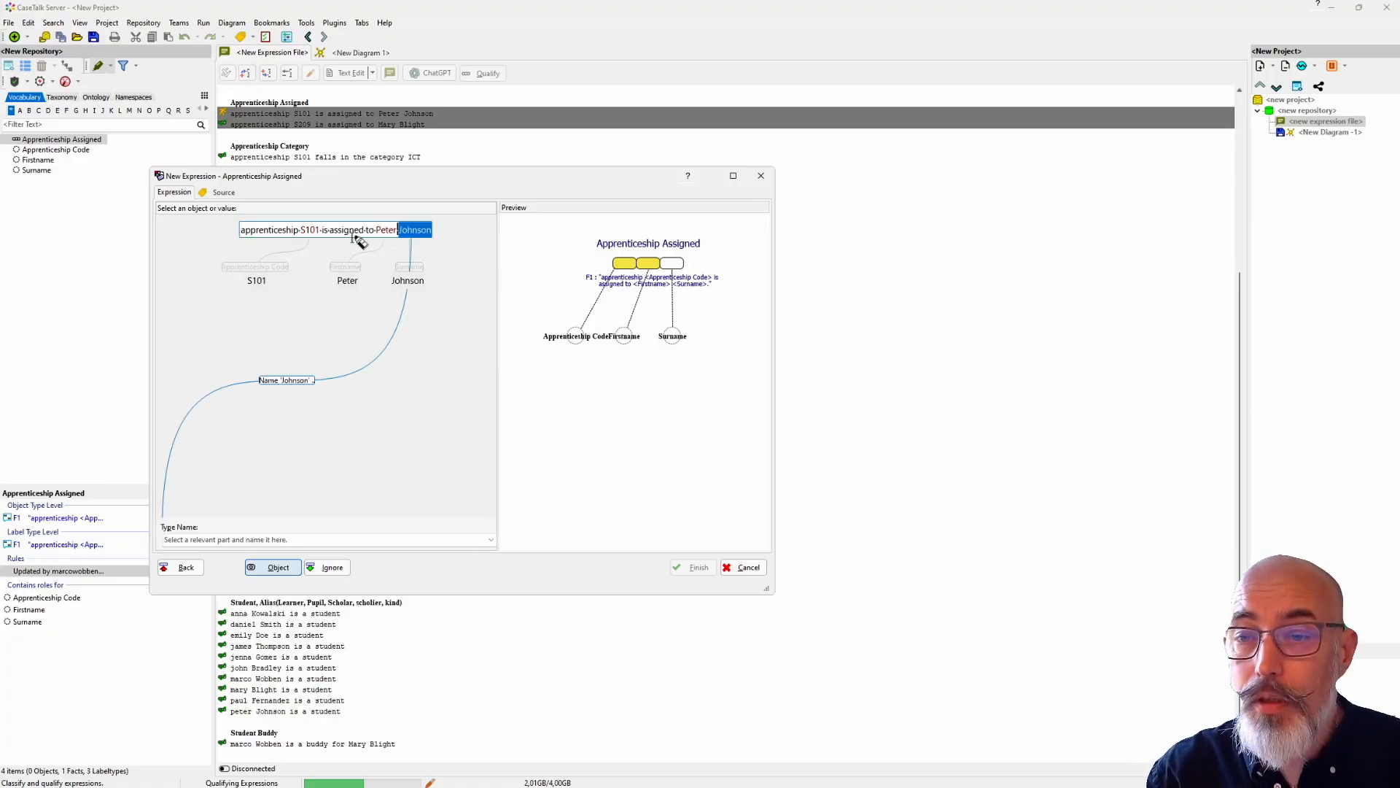
{"action": "key", "text": "ctrl+shift+Left"}
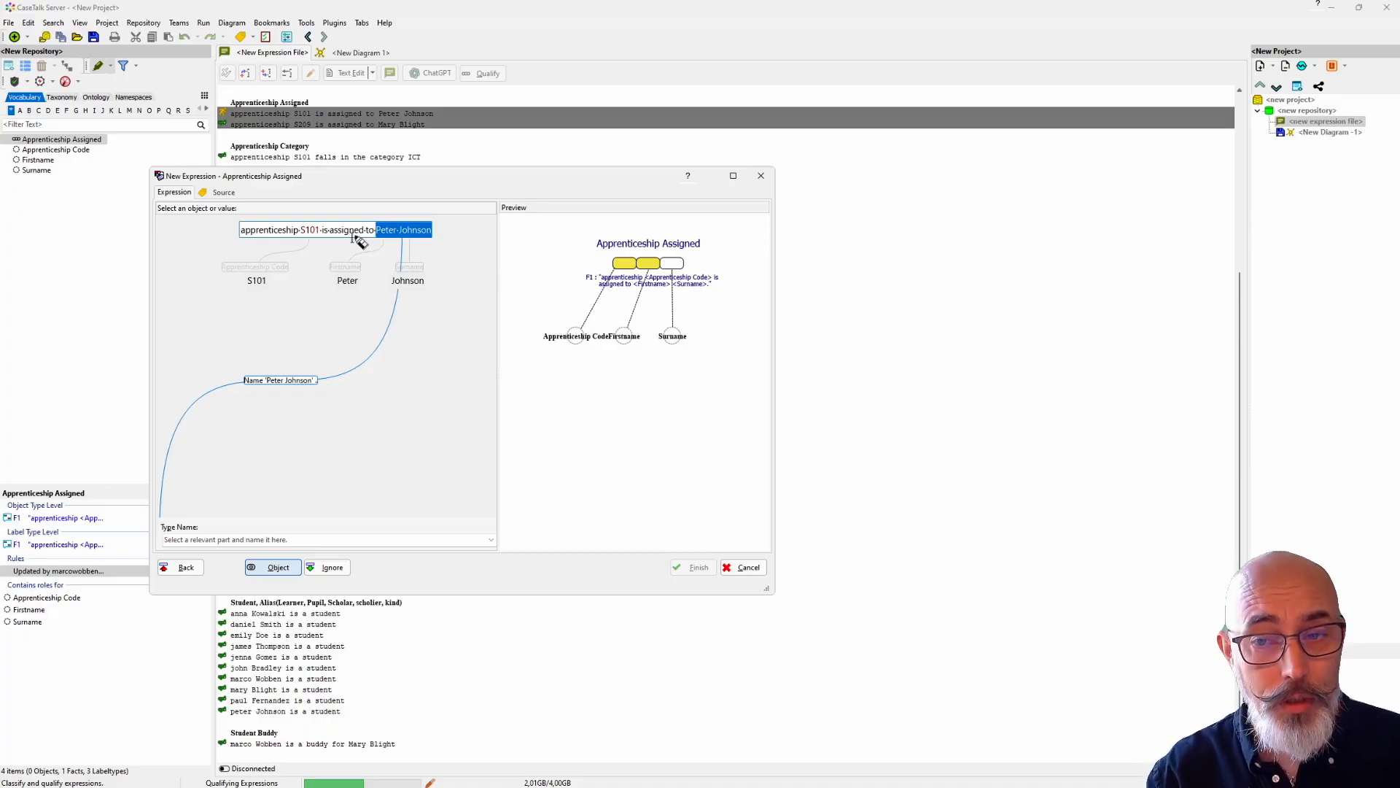
{"action": "left_click", "coordinate": [218, 539]}
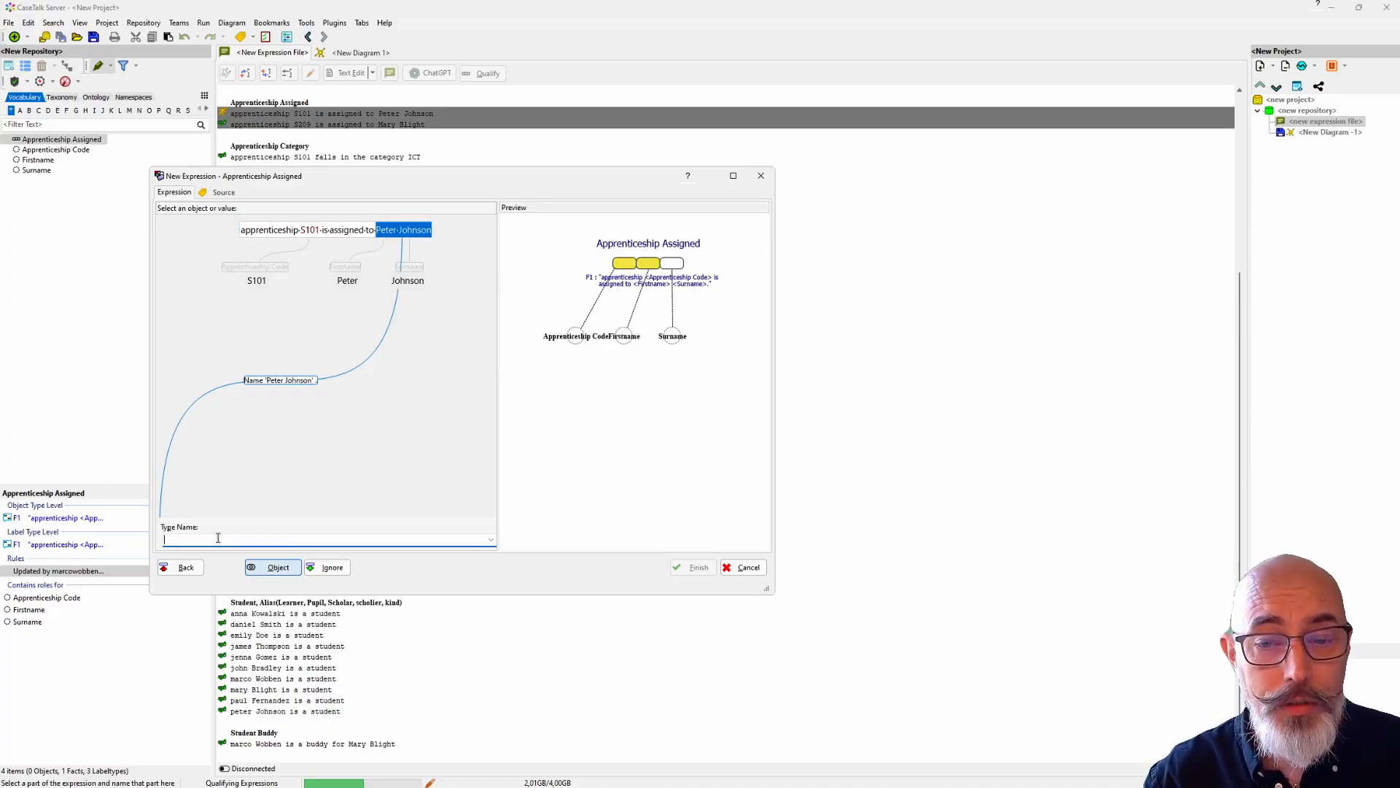
{"action": "type", "text": "Student"}
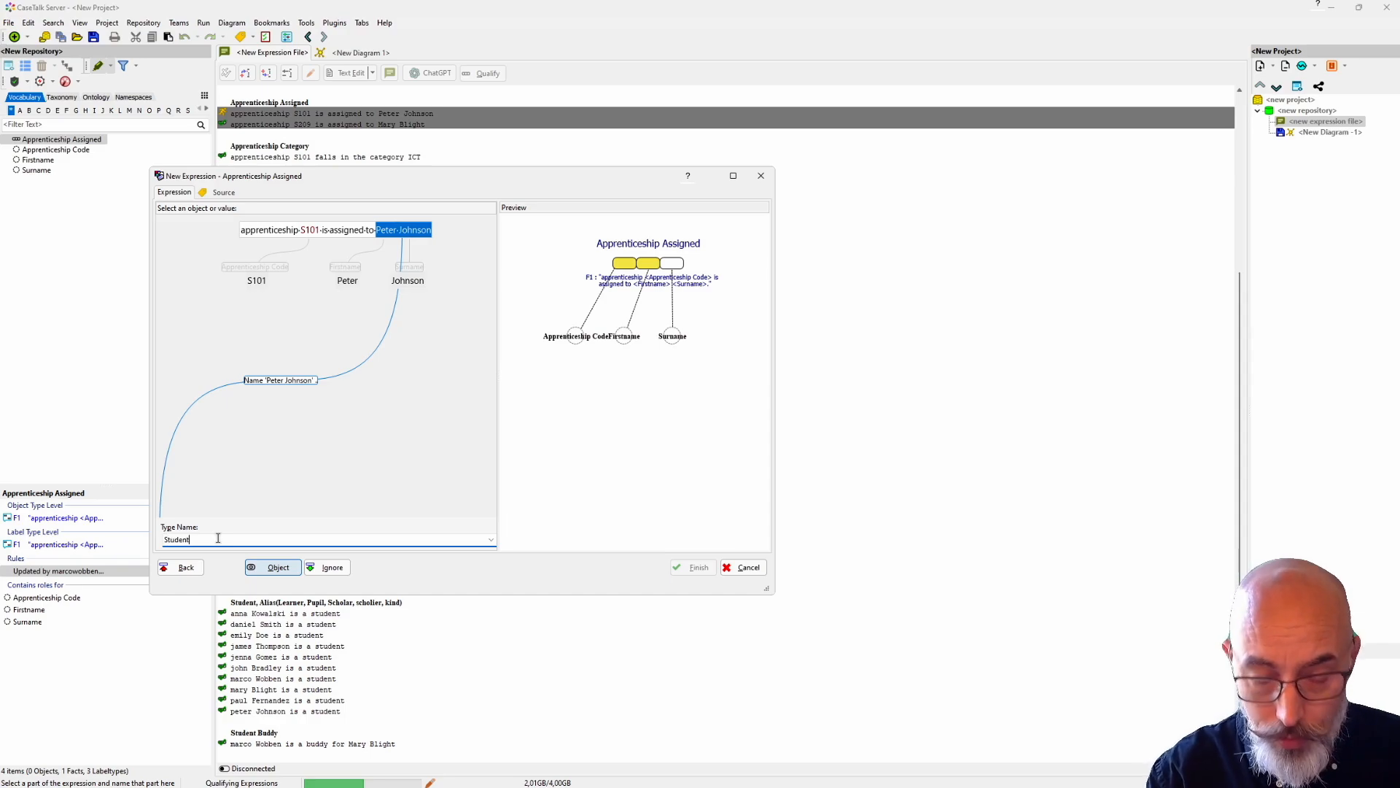
{"action": "key", "text": "Return"}
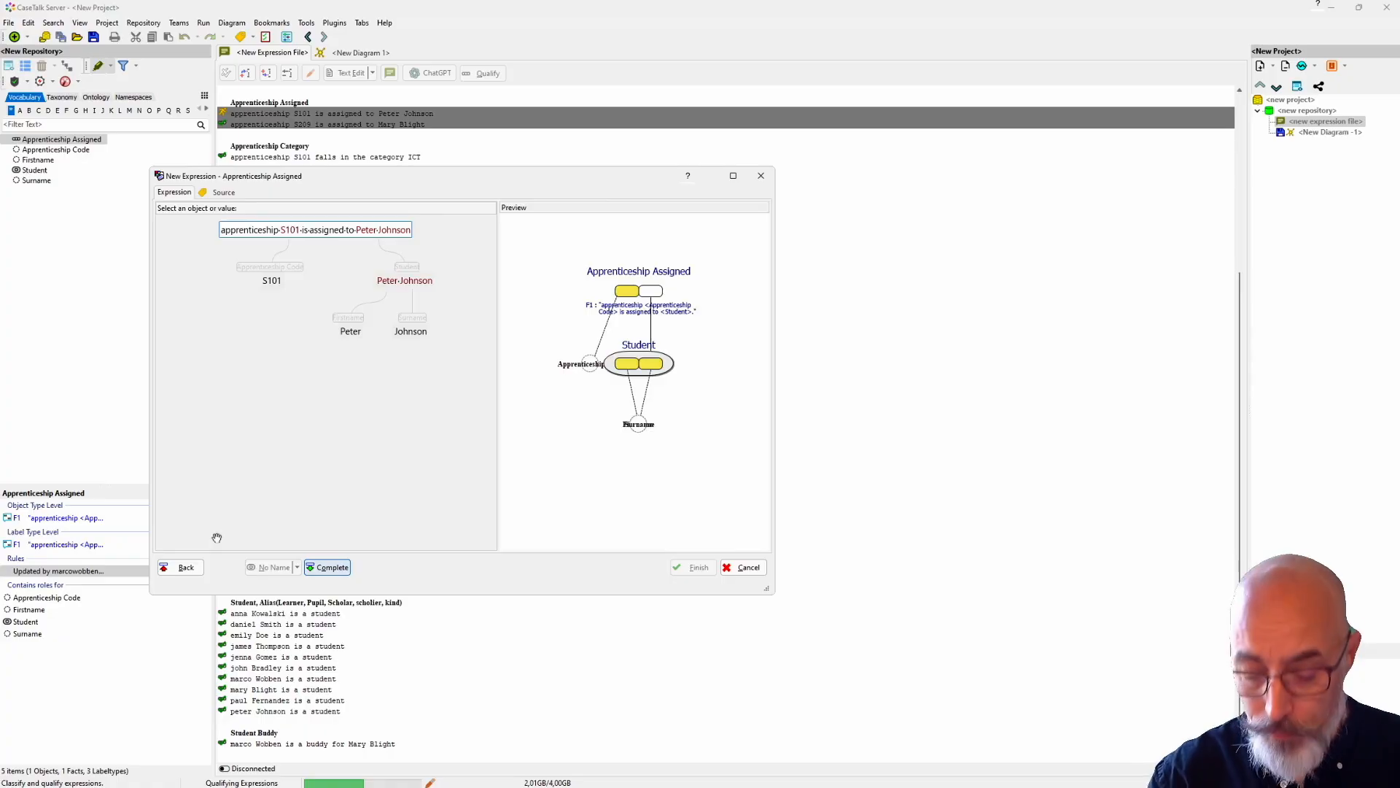
Step: Group the text "apprenticeship S101" in the assignment expression into an object named Apprenticeship
{"action": "key", "text": "Left"}
{"action": "key", "text": "Left"}
{"action": "key", "text": "Left"}
{"action": "key", "text": "Left"}
{"action": "key", "text": "Left"}
{"action": "key", "text": "Left"}
{"action": "key", "text": "Left"}
{"action": "key", "text": "Left"}
{"action": "key", "text": "Left"}
{"action": "key", "text": "Left"}
{"action": "key", "text": "Left"}
{"action": "key", "text": "Left"}
{"action": "key", "text": "Left"}
{"action": "key", "text": "Left"}
{"action": "key", "text": "Left"}
{"action": "key", "text": "Left"}
{"action": "key", "text": "Left"}
{"action": "key", "text": "Left"}
{"action": "key", "text": "Left"}
{"action": "key", "text": "Left"}
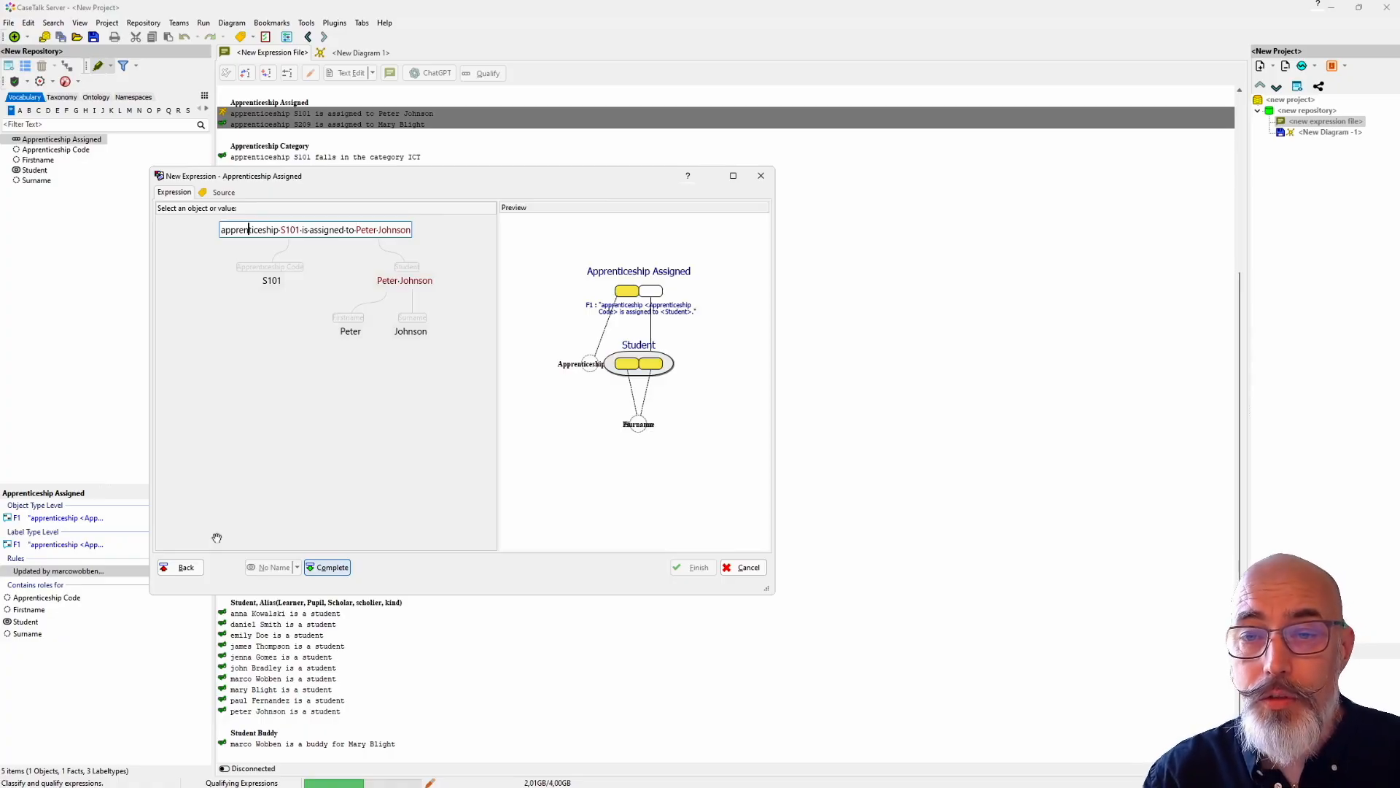
{"action": "key", "text": "shift+Right"}
{"action": "key", "text": "shift+Right"}
{"action": "key", "text": "shift+Right"}
{"action": "key", "text": "shift+Right"}
{"action": "key", "text": "shift+Right"}
{"action": "key", "text": "shift+Right"}
{"action": "key", "text": "shift+Right"}
{"action": "key", "text": "shift+Right"}
{"action": "key", "text": "shift+Right"}
{"action": "key", "text": "shift+Right"}
{"action": "key", "text": "shift+Right"}
{"action": "key", "text": "shift+Right"}
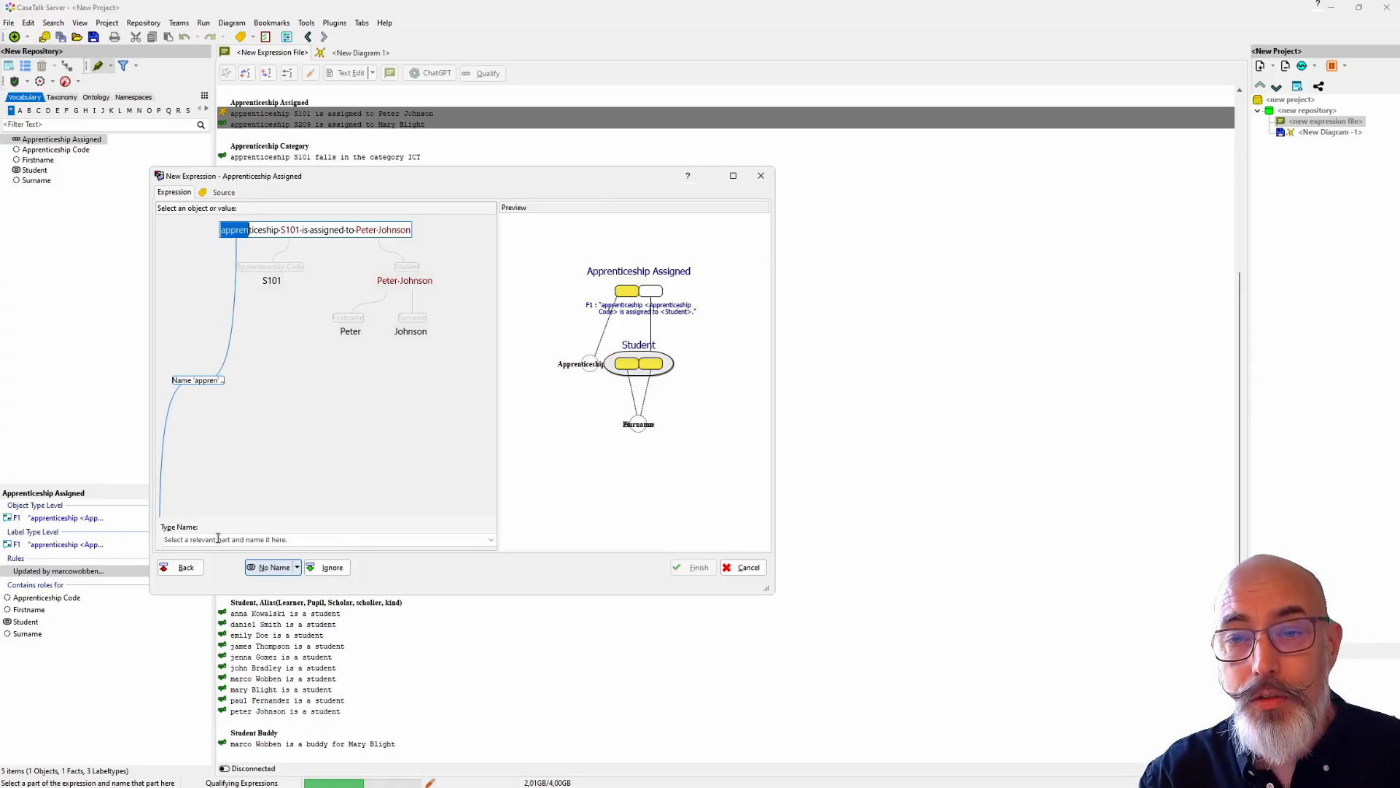
{"action": "key", "text": "shift+Right"}
{"action": "key", "text": "shift+Right"}
{"action": "key", "text": "shift+Right"}
{"action": "key", "text": "shift+Right"}
{"action": "key", "text": "shift+Right"}
{"action": "key", "text": "shift+Right"}
{"action": "key", "text": "shift+Right"}
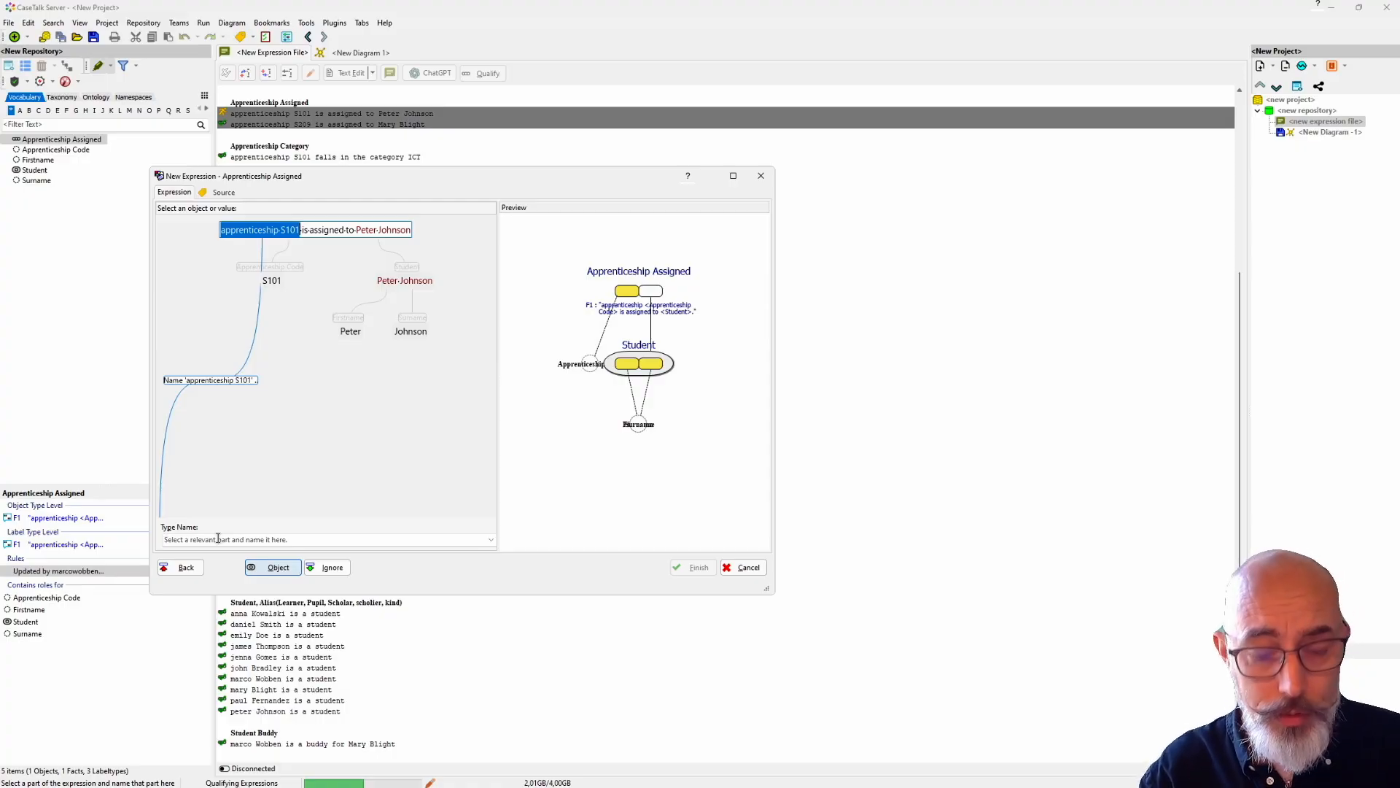
{"action": "left_click", "coordinate": [218, 539]}
{"action": "type", "text": "Apprenti"}
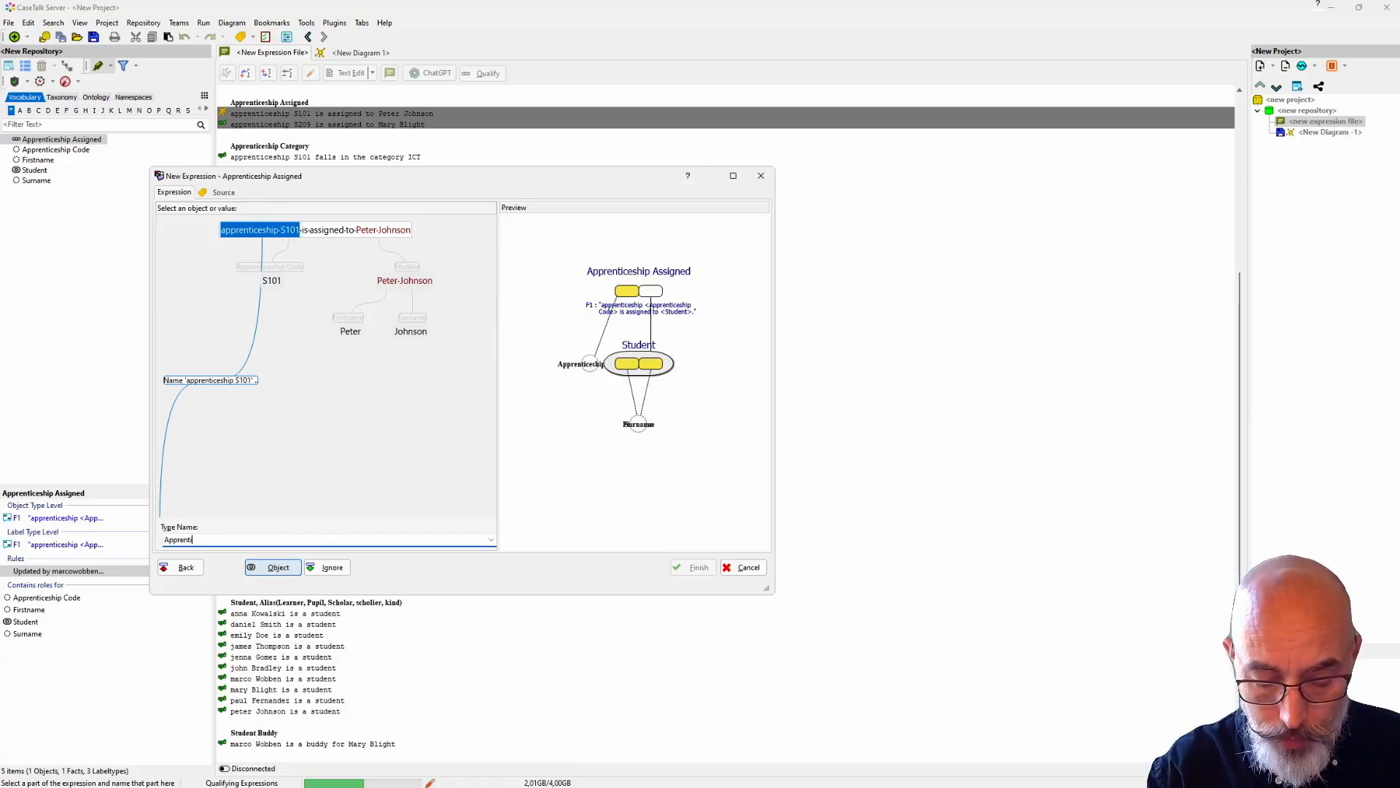
{"action": "type", "text": "ceship"}
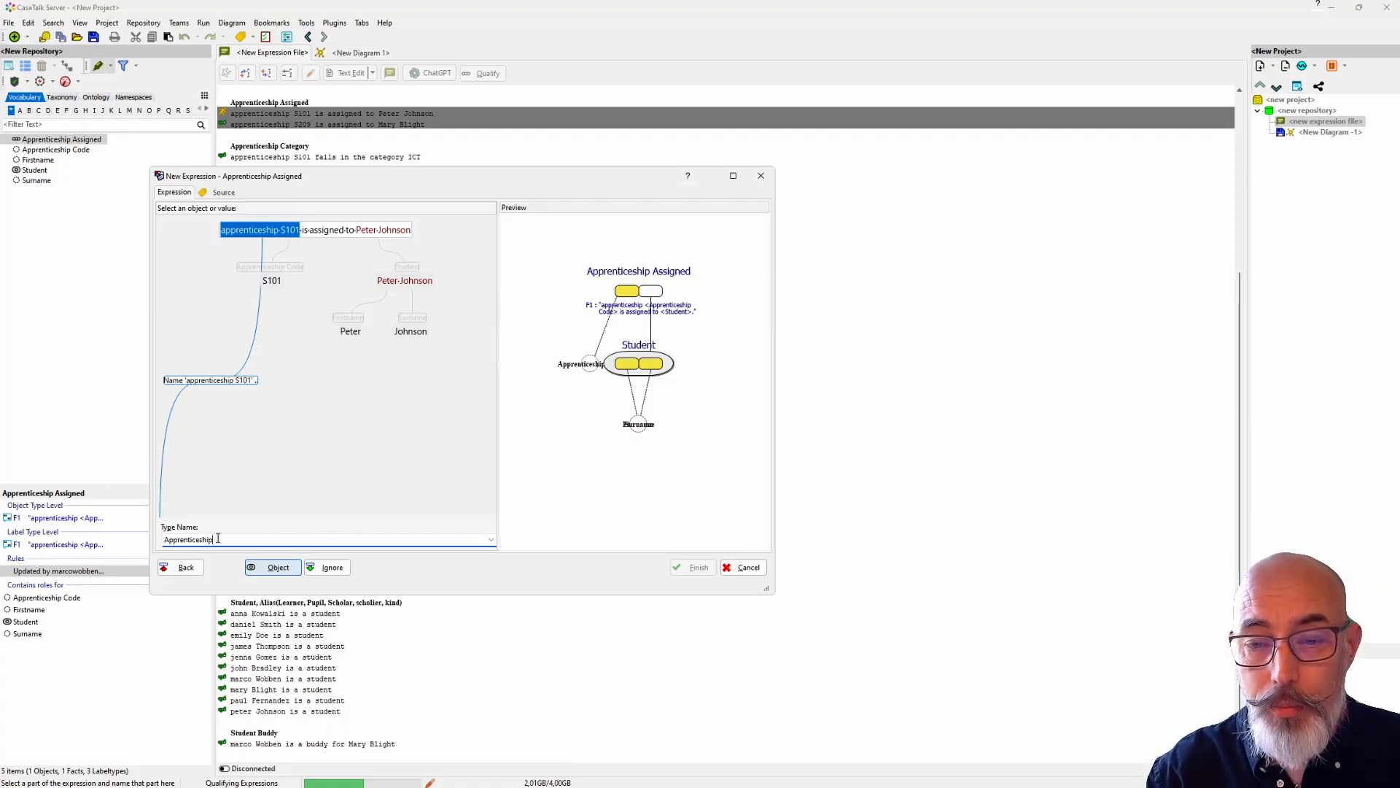
{"action": "key", "text": "Return"}
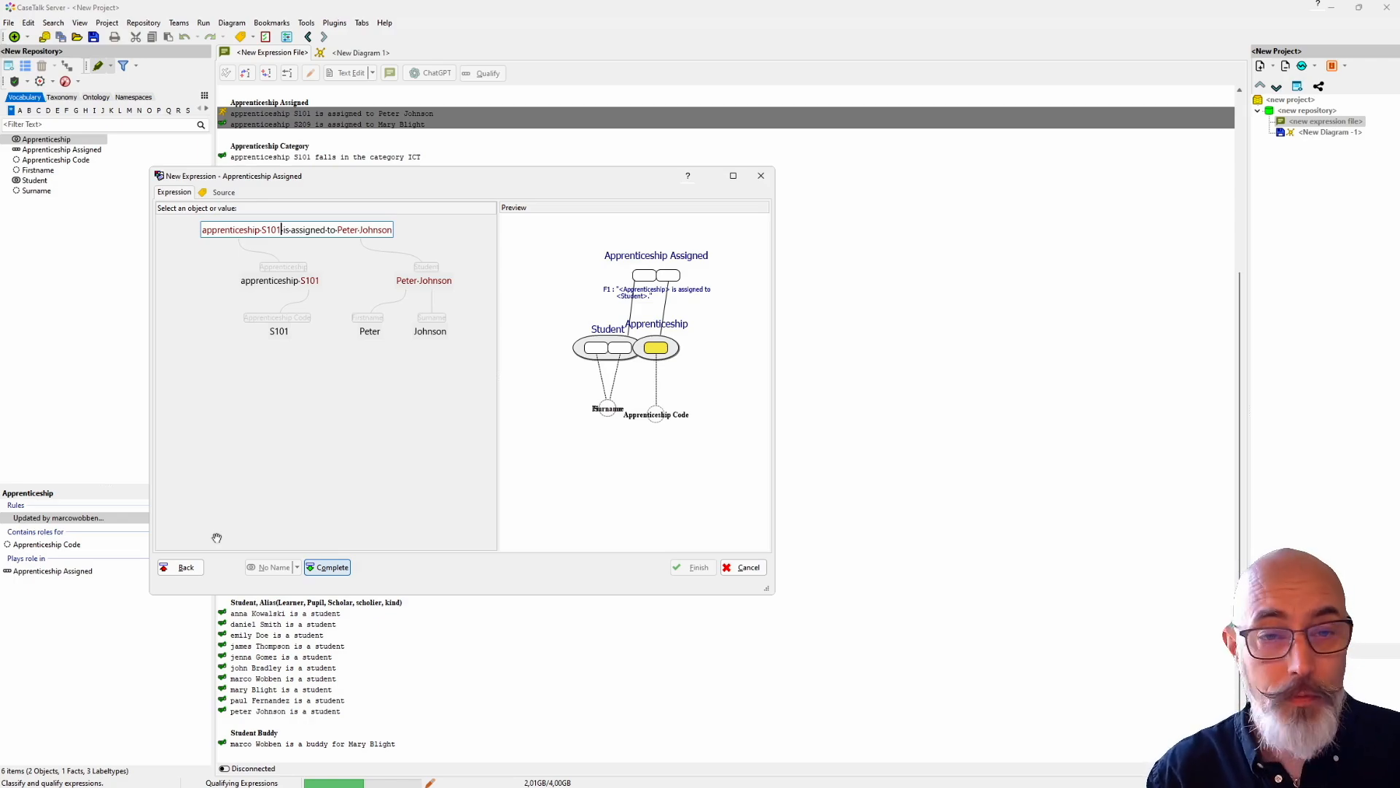
Step: Mark the remaining expression parts as complete, accept S101 and the student's first name and surname as values, and finish the qualification
{"action": "key", "text": "Return"}
{"action": "key", "text": "Return"}
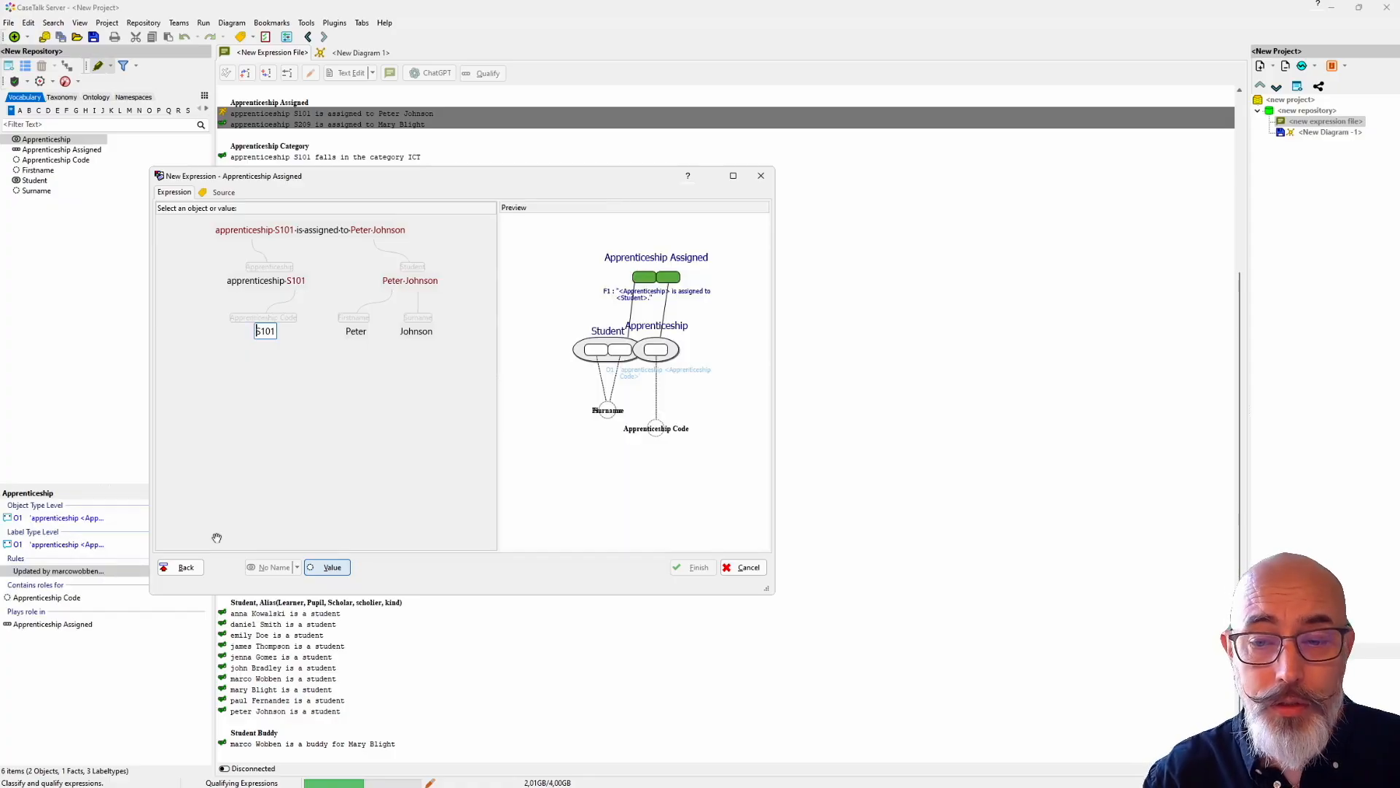
{"action": "key", "text": "Return"}
{"action": "key", "text": "Return"}
{"action": "key", "text": "Return"}
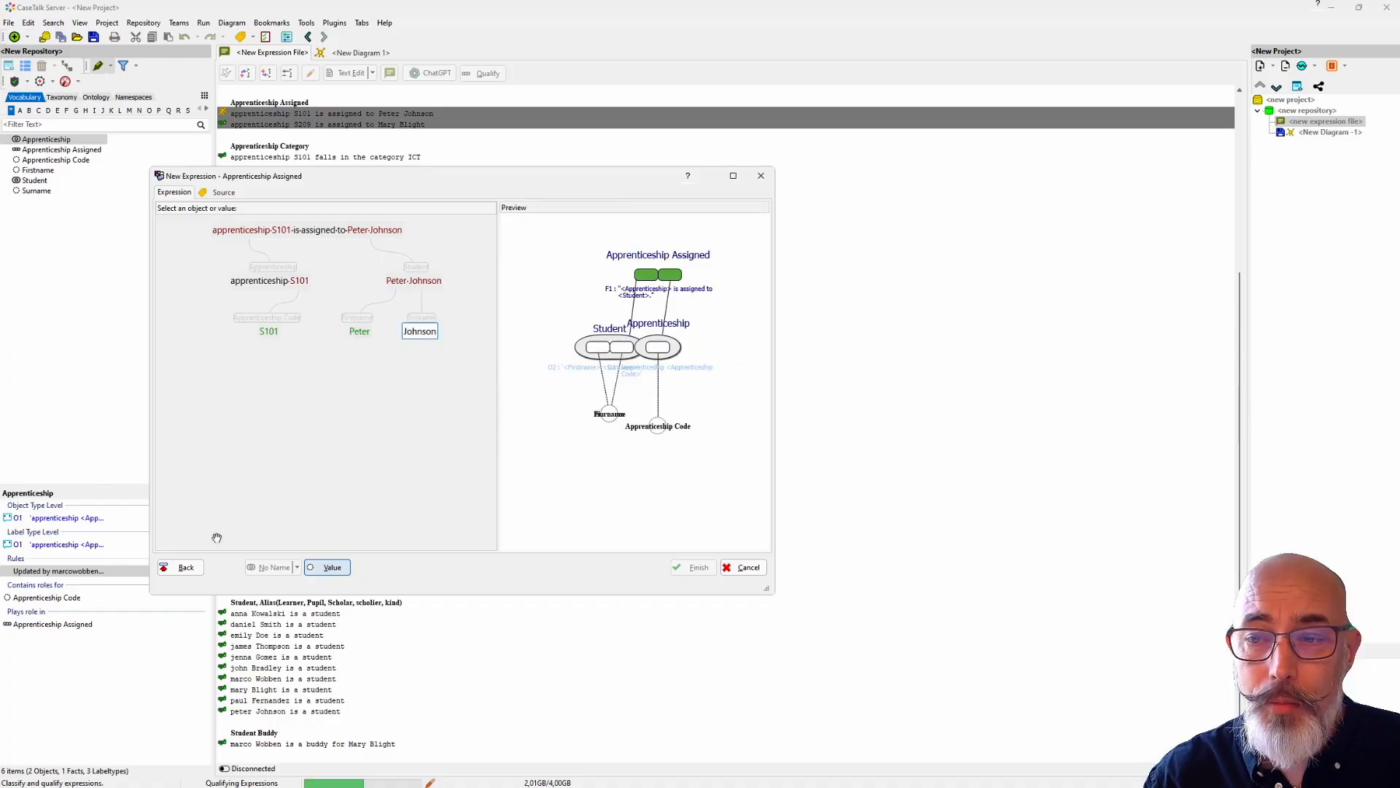
{"action": "key", "text": "Return"}
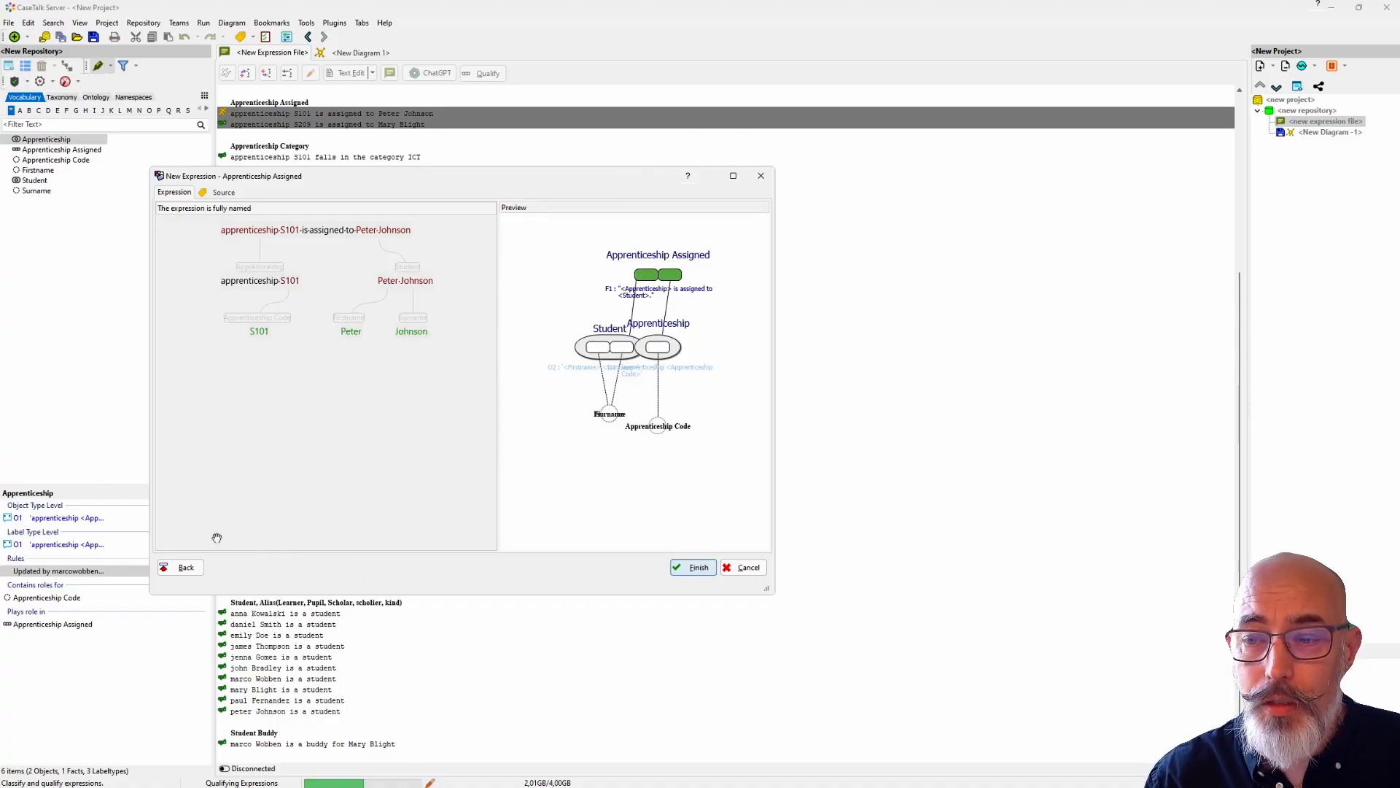
{"action": "key", "text": "Return"}
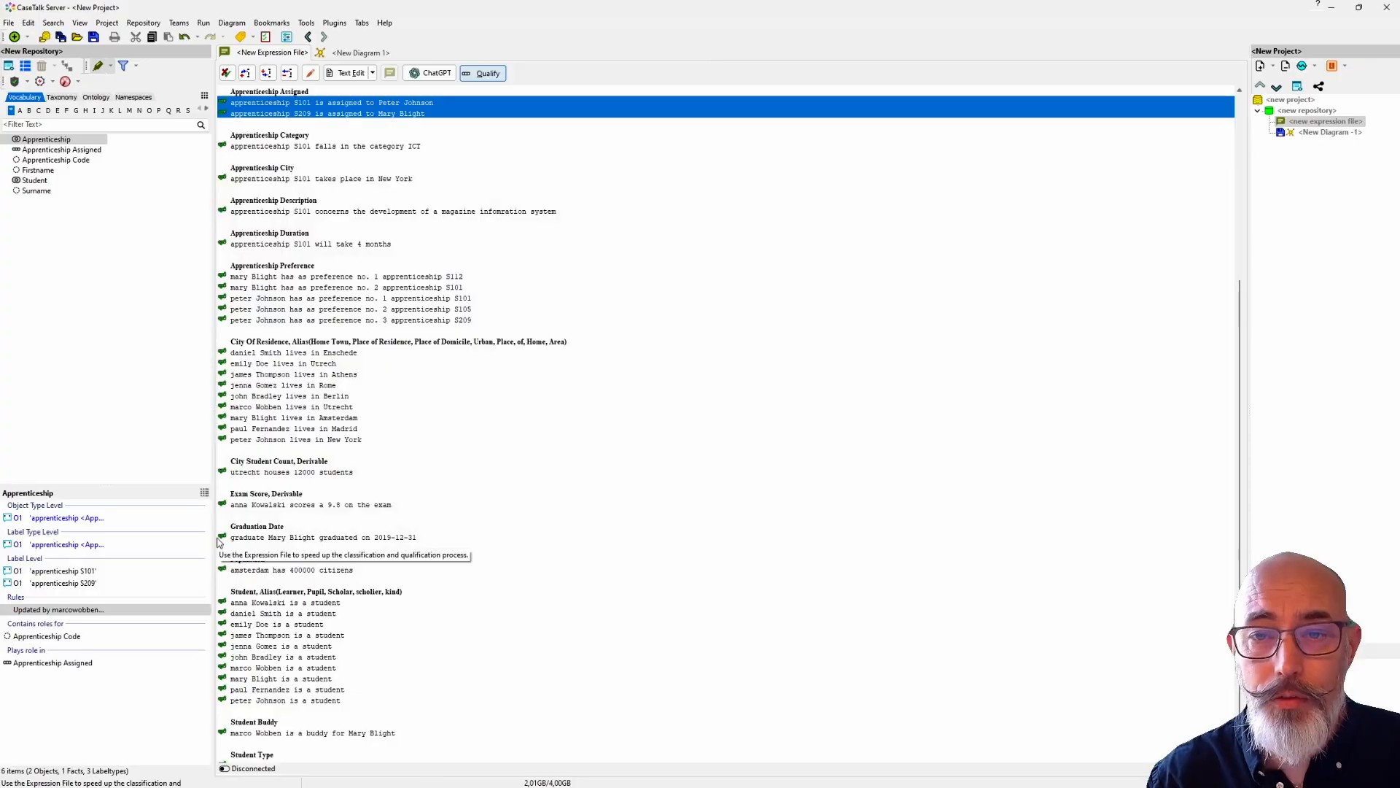
Step: Place all six vocabulary types in the diagram and spread out Apprenticeship, Student and their labels around Apprenticeship Assigned
{"action": "left_click_drag", "start_coordinate": [48, 232], "coordinate": [7, 132]}
{"action": "left_click_drag", "start_coordinate": [52, 139], "coordinate": [580, 183]}
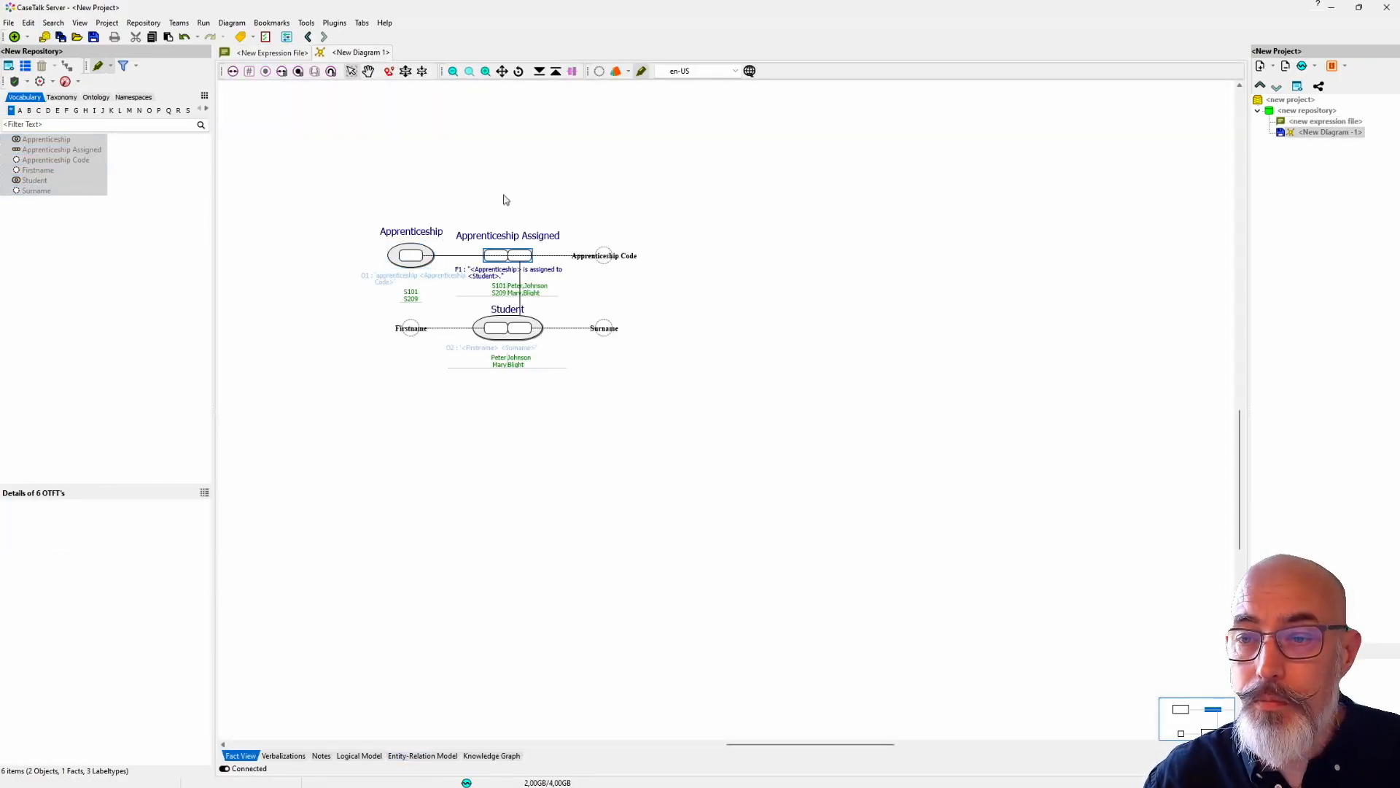
{"action": "left_click_drag", "start_coordinate": [604, 256], "coordinate": [701, 183]}
{"action": "left_click_drag", "start_coordinate": [486, 259], "coordinate": [568, 276]}
{"action": "left_click_drag", "start_coordinate": [505, 353], "coordinate": [410, 267]}
{"action": "left_click_drag", "start_coordinate": [410, 327], "coordinate": [386, 213]}
{"action": "left_click_drag", "start_coordinate": [603, 329], "coordinate": [408, 226]}
{"action": "left_click_drag", "start_coordinate": [438, 268], "coordinate": [440, 275]}
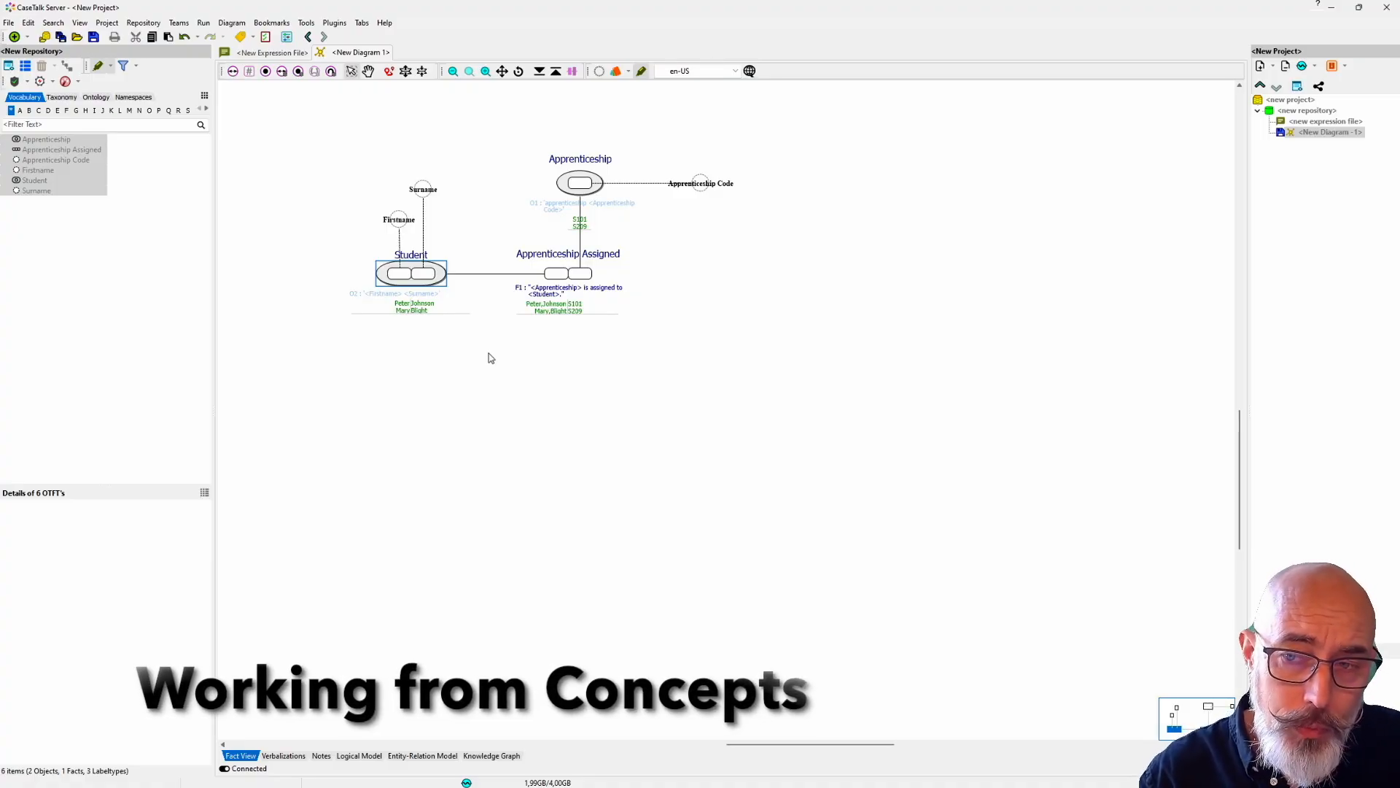
Step: Delete the Surname label type from the repository together with its dependent expression types and fact types
{"action": "mouse_move", "coordinate": [353, 142]}
{"action": "left_mouse_down"}
{"action": "mouse_move", "coordinate": [419, 271]}
{"action": "mouse_move", "coordinate": [444, 290]}
{"action": "left_mouse_up"}
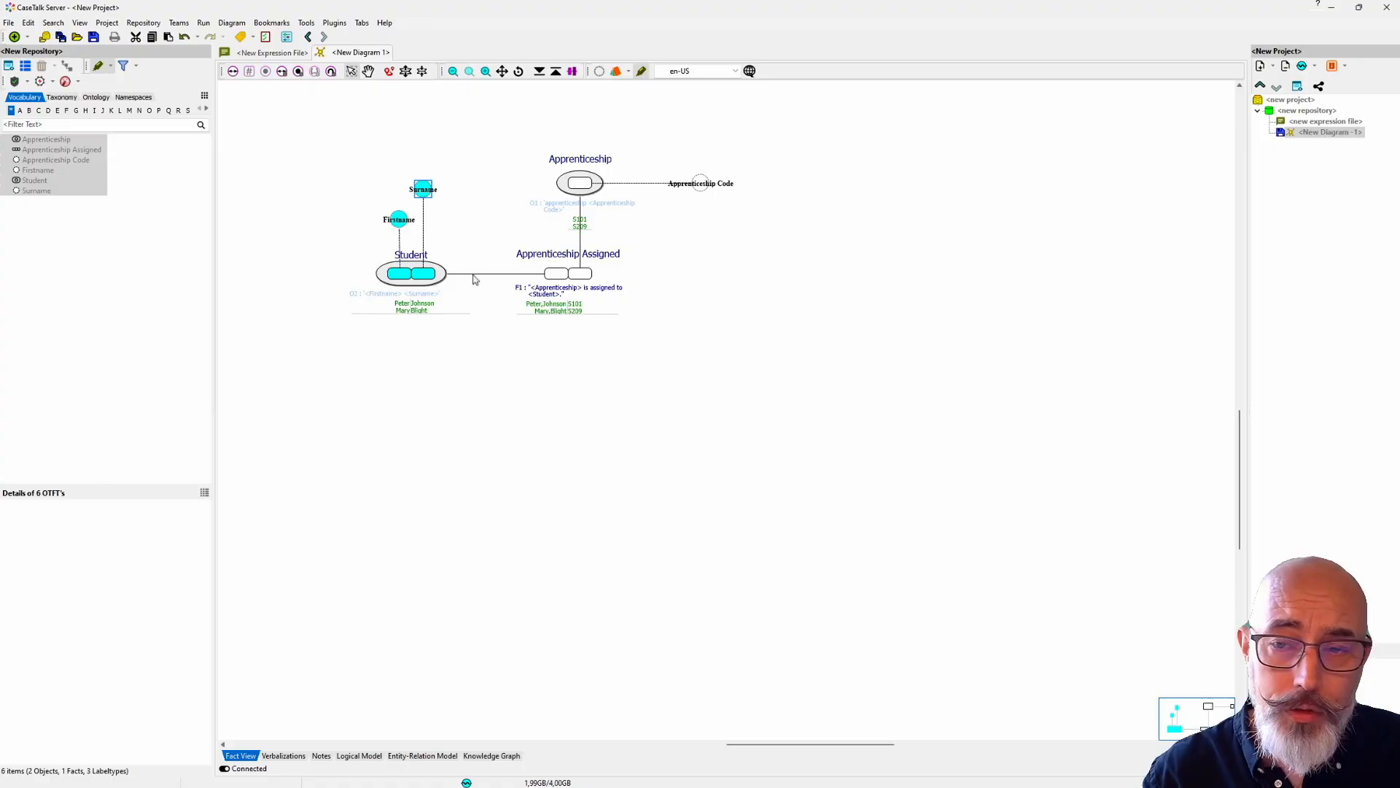
{"action": "left_click", "coordinate": [503, 132]}
{"action": "left_click", "coordinate": [428, 191]}
{"action": "right_click", "coordinate": [428, 191]}
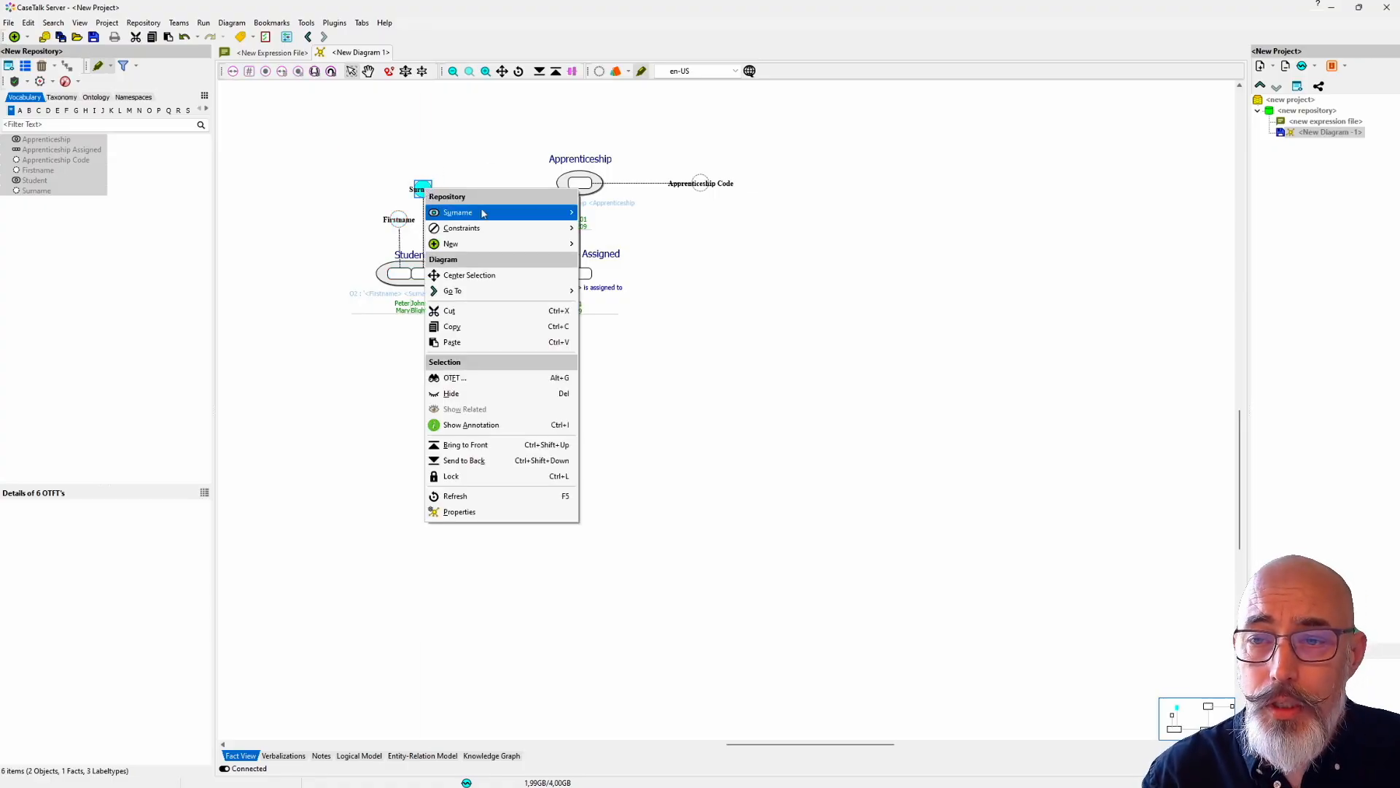
{"action": "mouse_move", "coordinate": [511, 212]}
{"action": "left_click", "coordinate": [373, 350]}
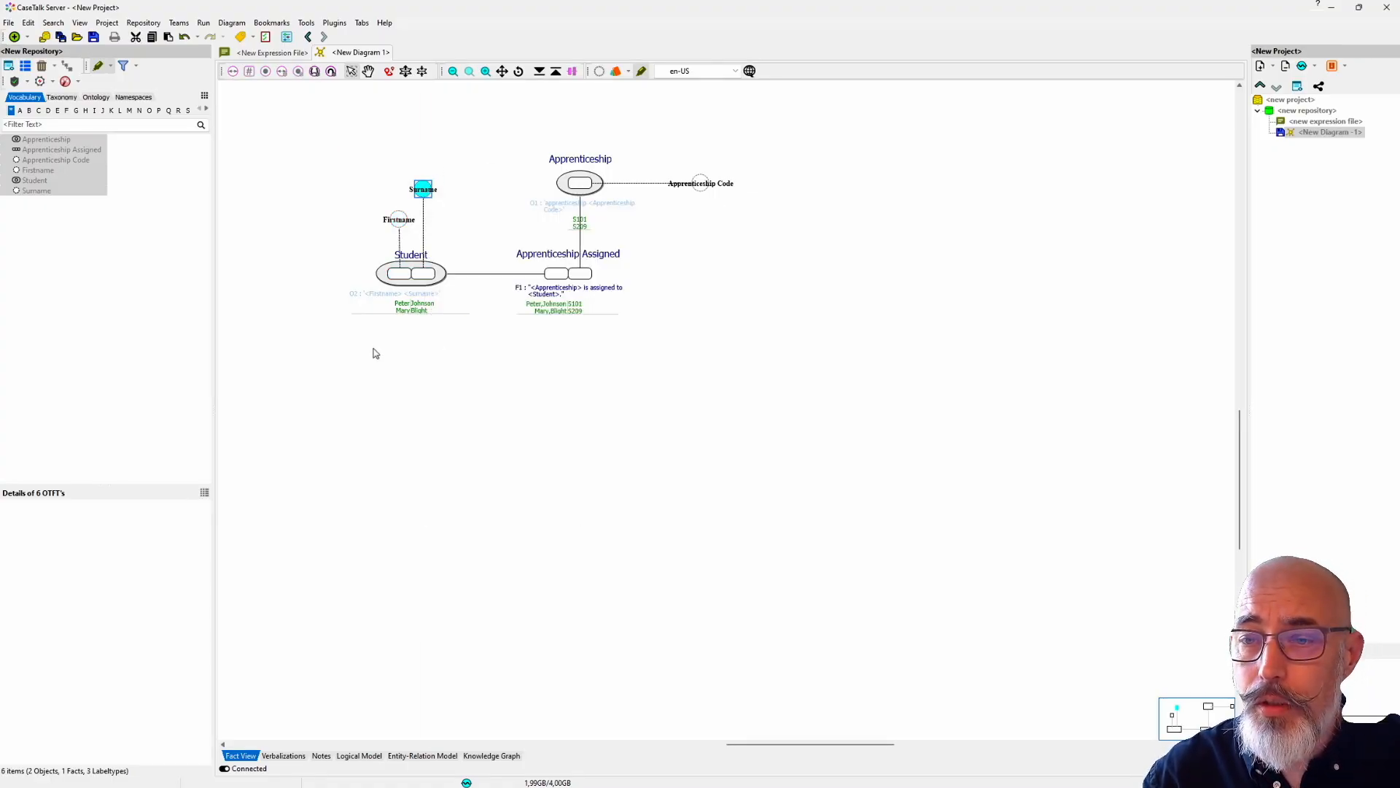
{"action": "right_click", "coordinate": [418, 192]}
{"action": "mouse_move", "coordinate": [482, 213]}
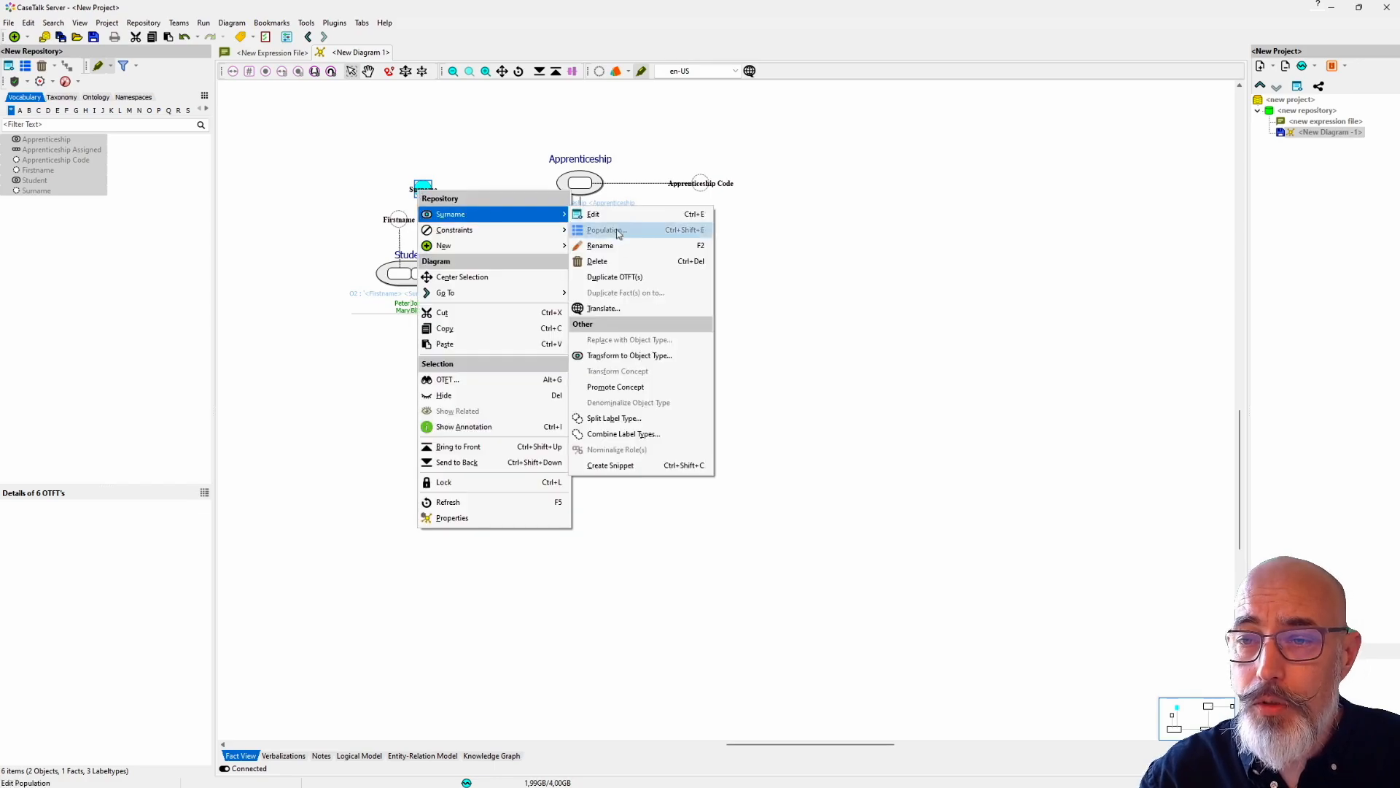
{"action": "left_click", "coordinate": [627, 259]}
{"action": "left_click", "coordinate": [760, 461]}
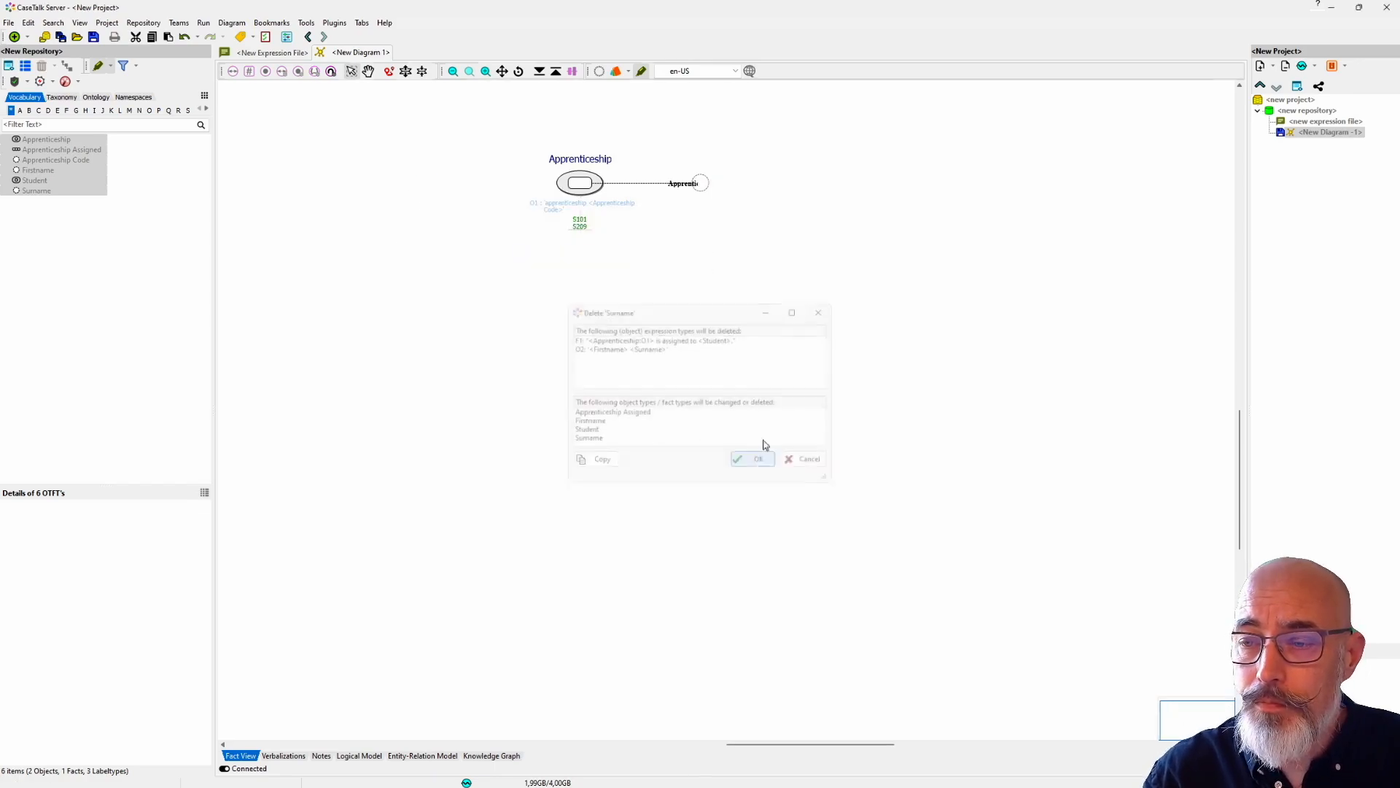
Step: Delete the Apprenticeship Code label type from the repository together with its dependent types to empty the model
{"action": "left_click", "coordinate": [700, 181]}
{"action": "right_click", "coordinate": [699, 184]}
{"action": "mouse_move", "coordinate": [719, 210]}
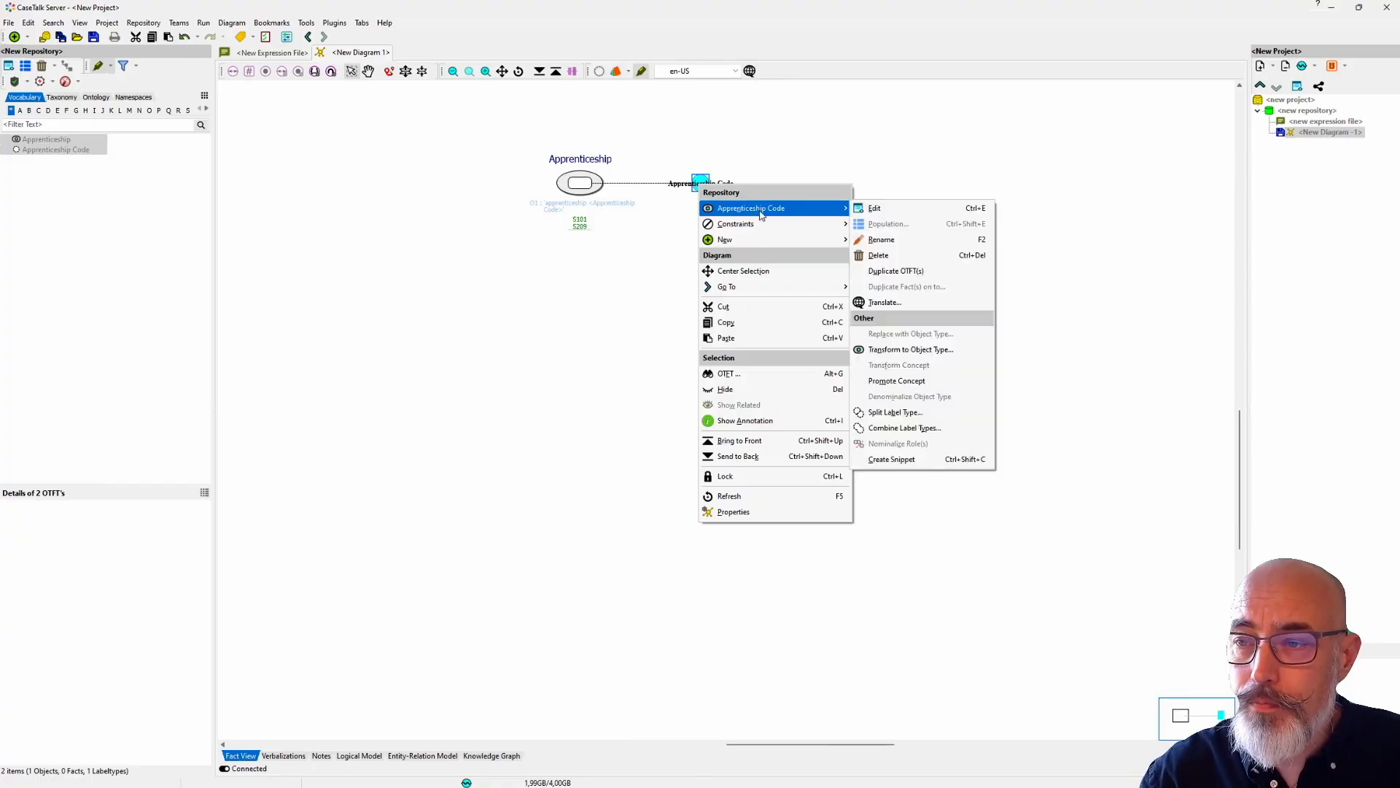
{"action": "left_click", "coordinate": [871, 255]}
{"action": "left_click", "coordinate": [741, 461]}
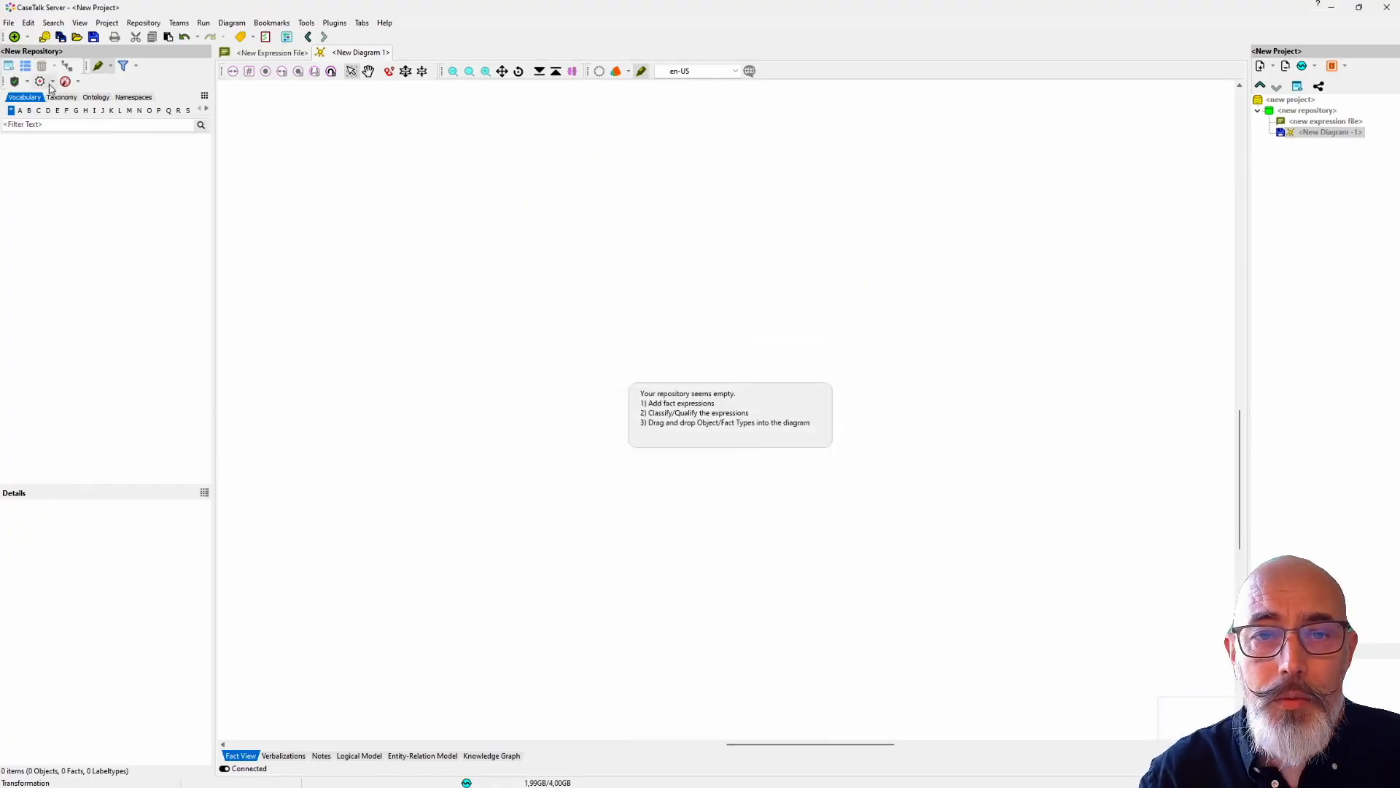
Step: Start a new repository expression and enter "<apprenticeship> is assigned to <Student>" as the fact expression
{"action": "left_click", "coordinate": [28, 38]}
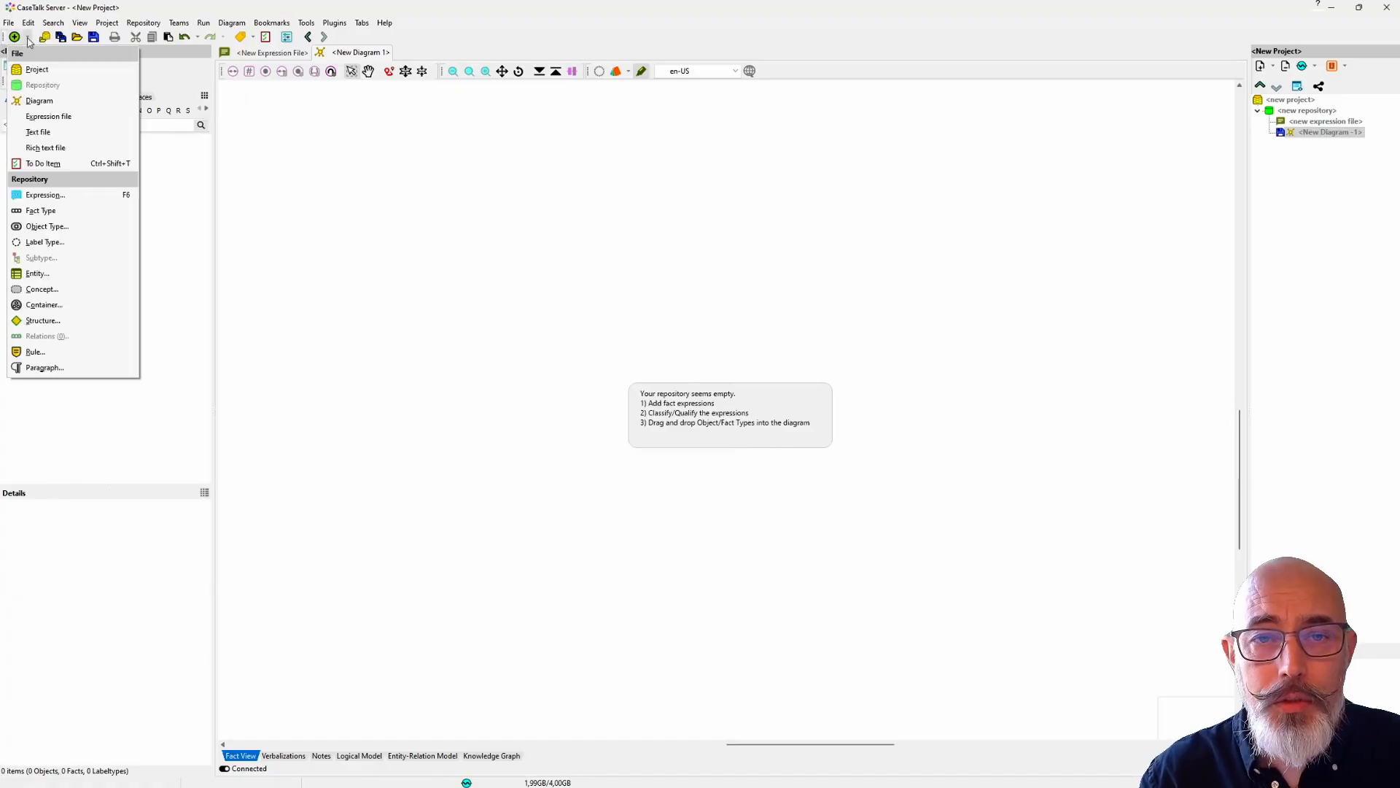
{"action": "left_click", "coordinate": [40, 195]}
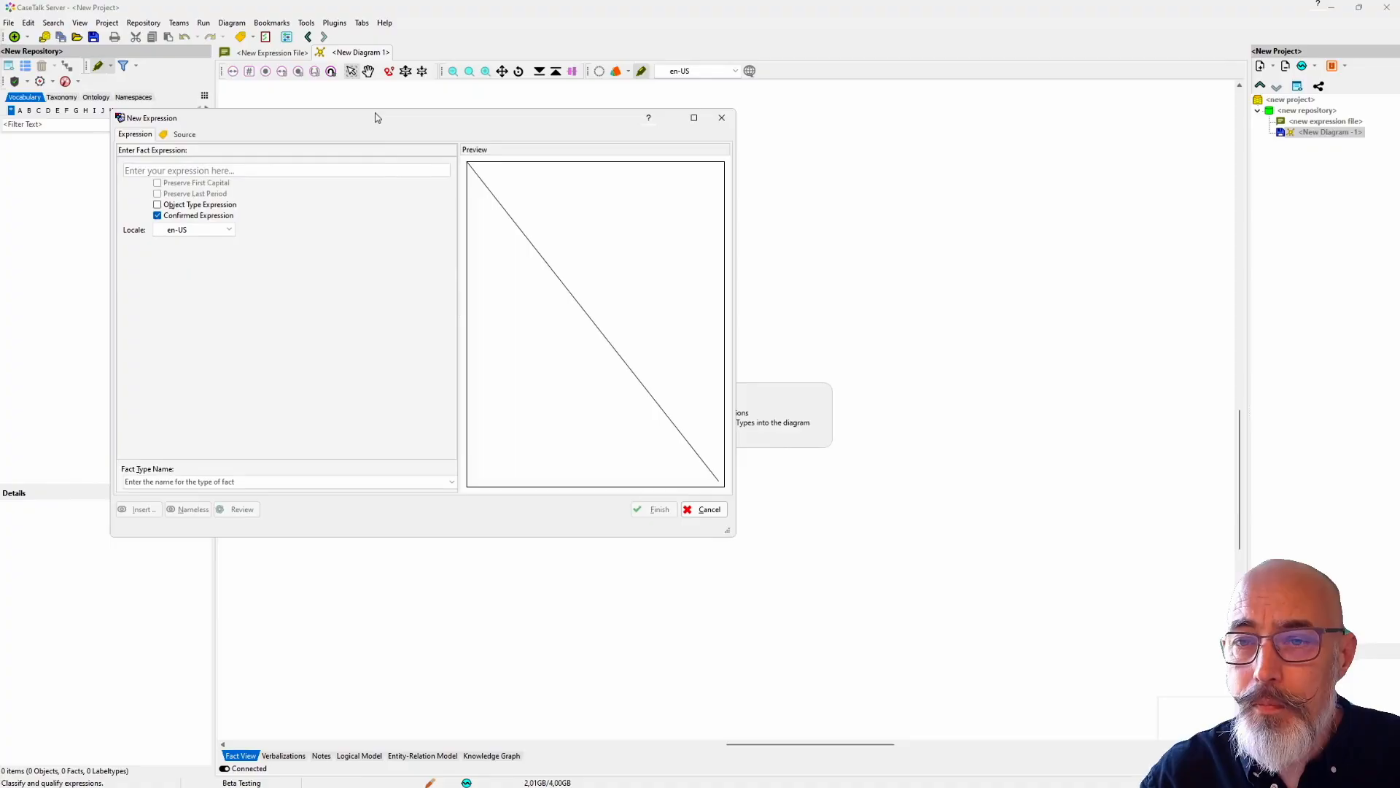
{"action": "left_click_drag", "start_coordinate": [375, 118], "coordinate": [550, 231]}
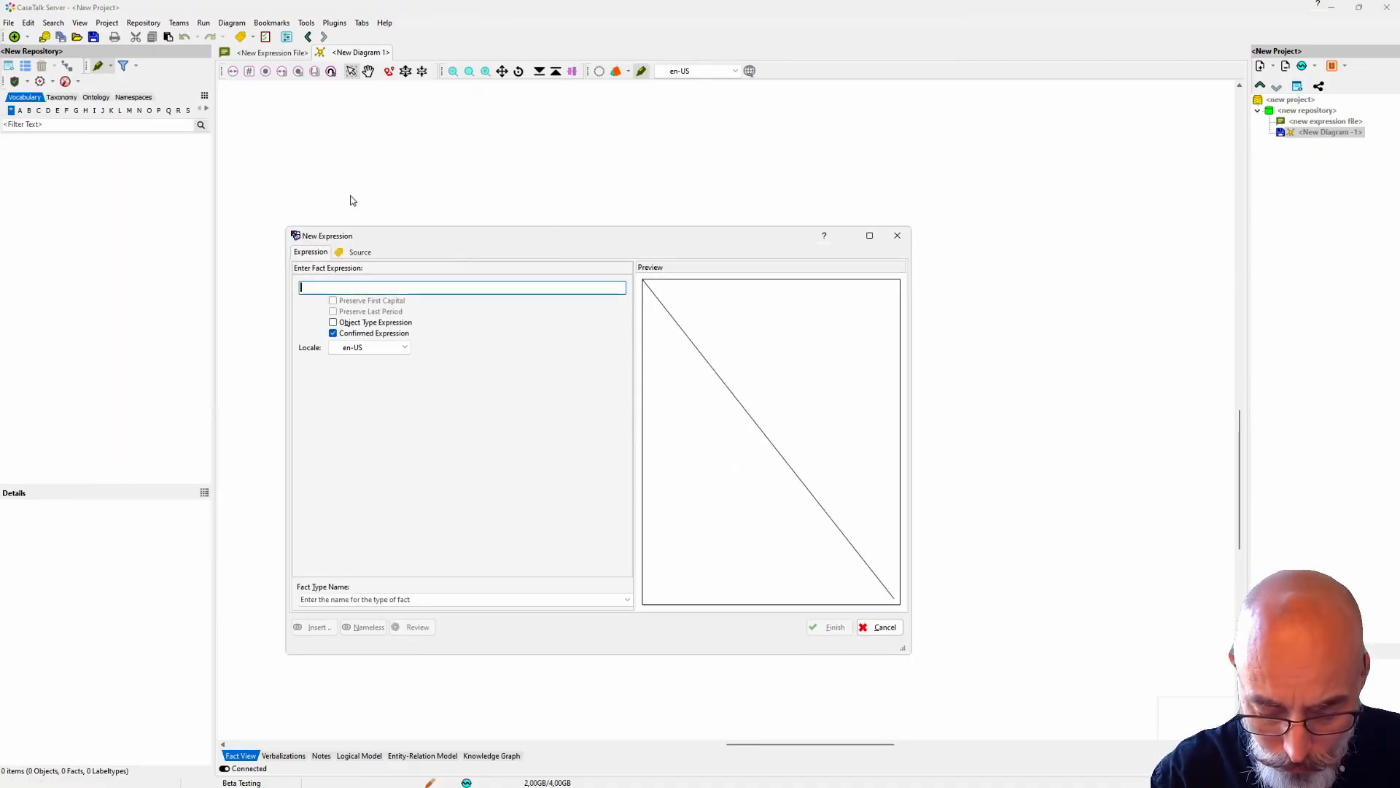
{"action": "type", "text": "<apprenticeship> is assigned to"}
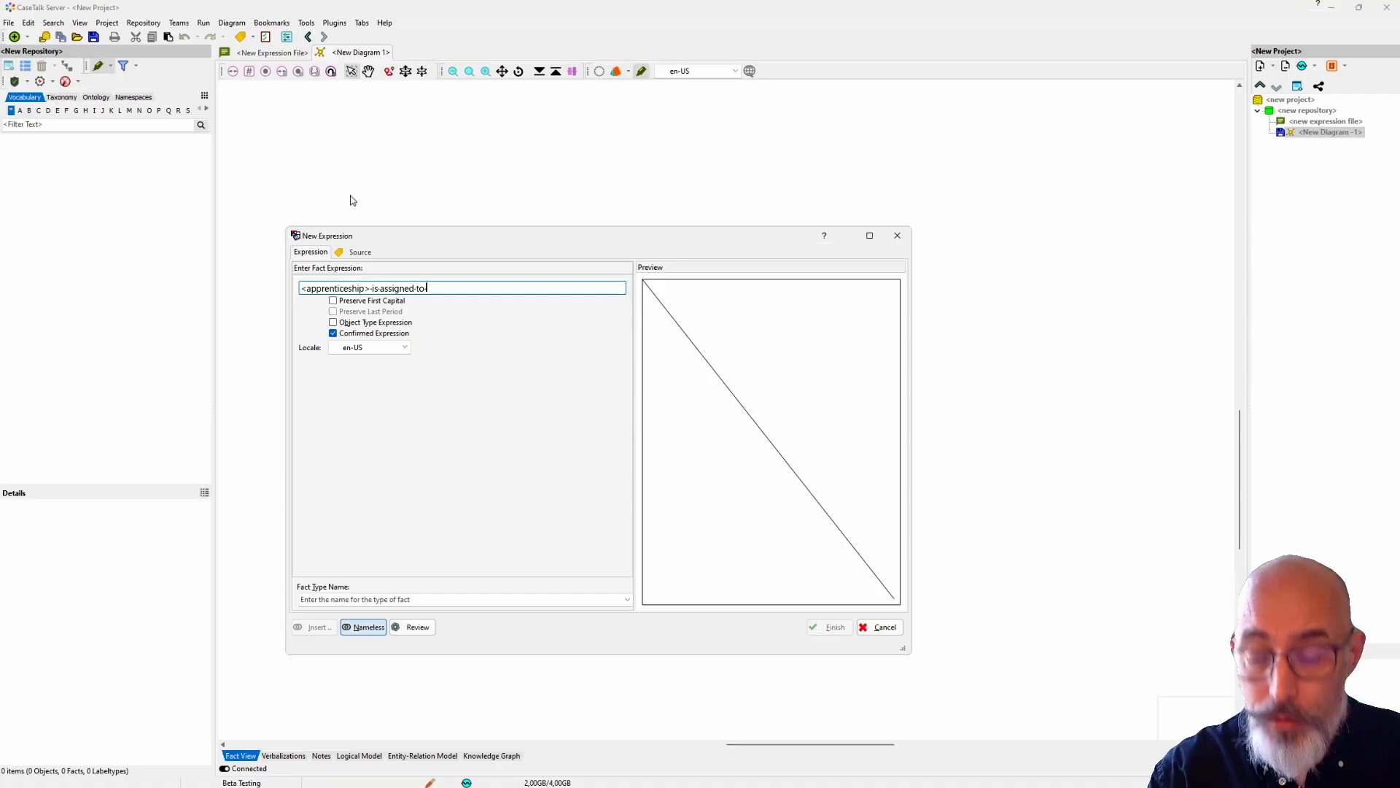
{"action": "type", "text": " <Student>"}
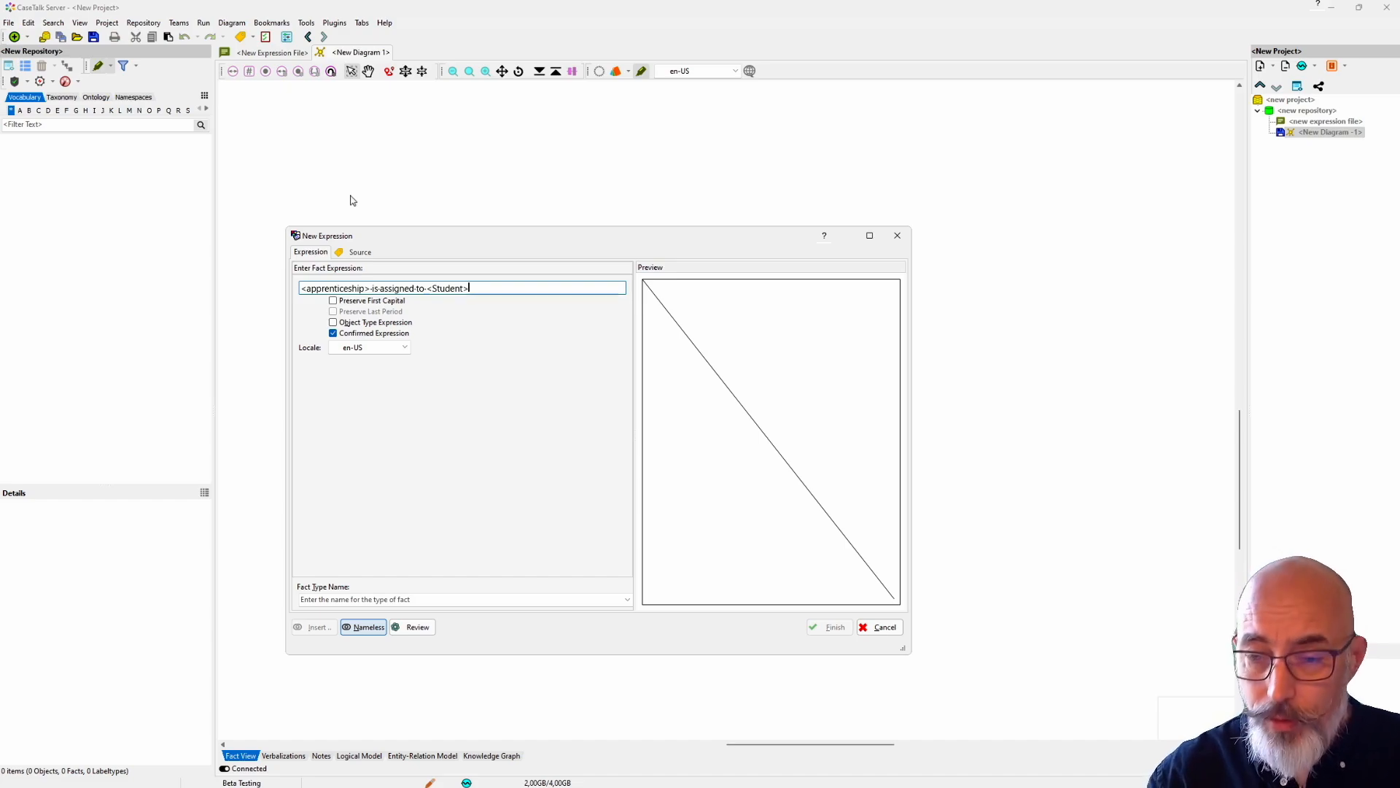
Step: Name the fact type Assigned Apprenticeship and apply it to the new expression
{"action": "left_click", "coordinate": [319, 596]}
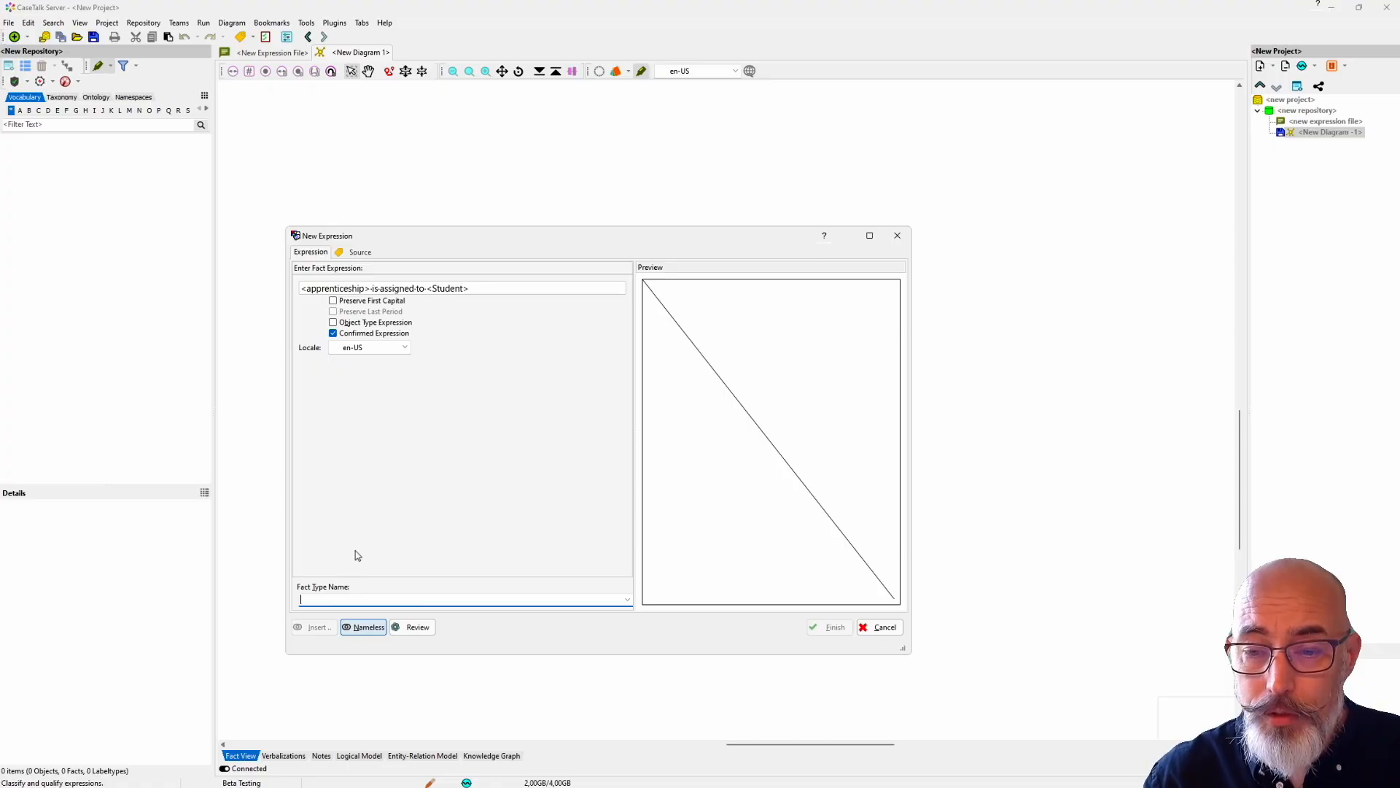
{"action": "type", "text": "Assigned Apprenticeship"}
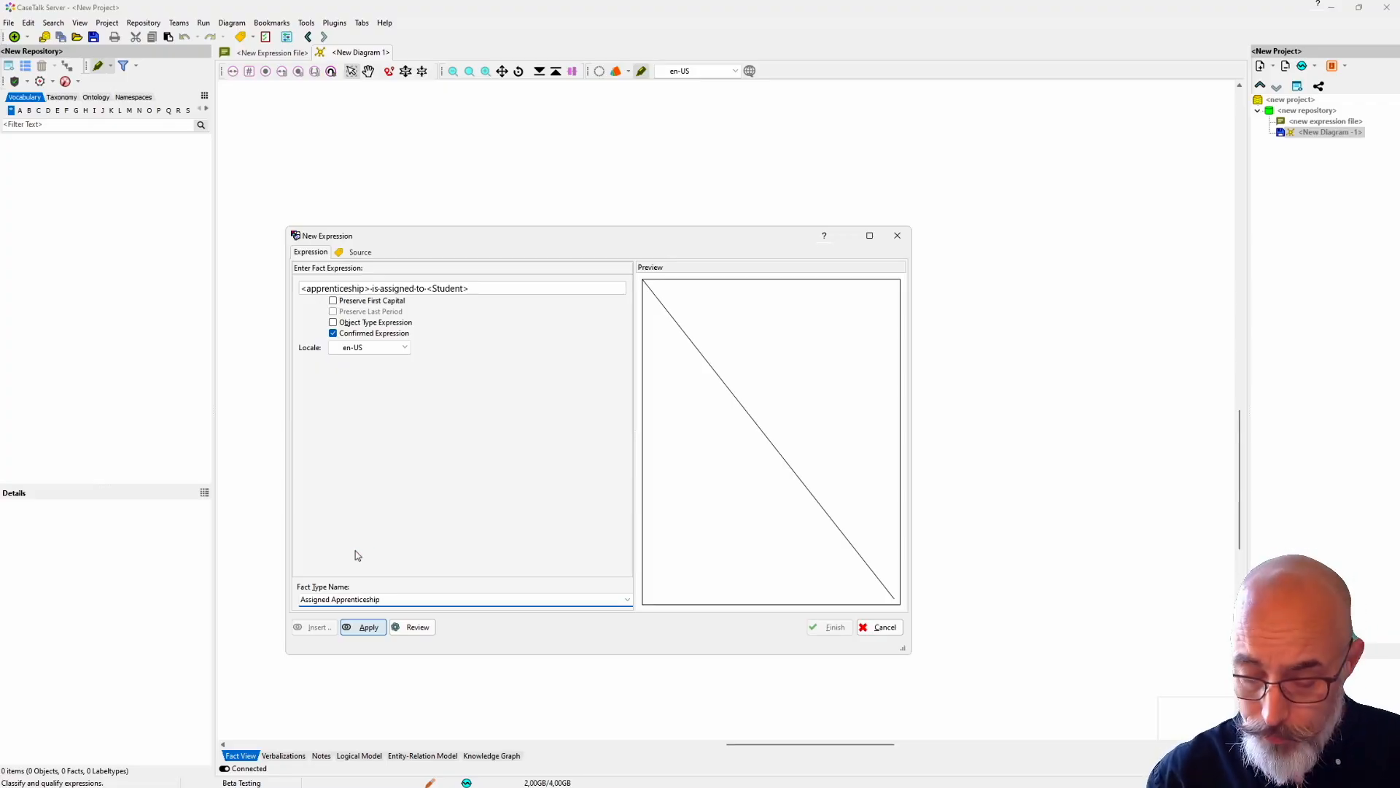
{"action": "left_click", "coordinate": [366, 627]}
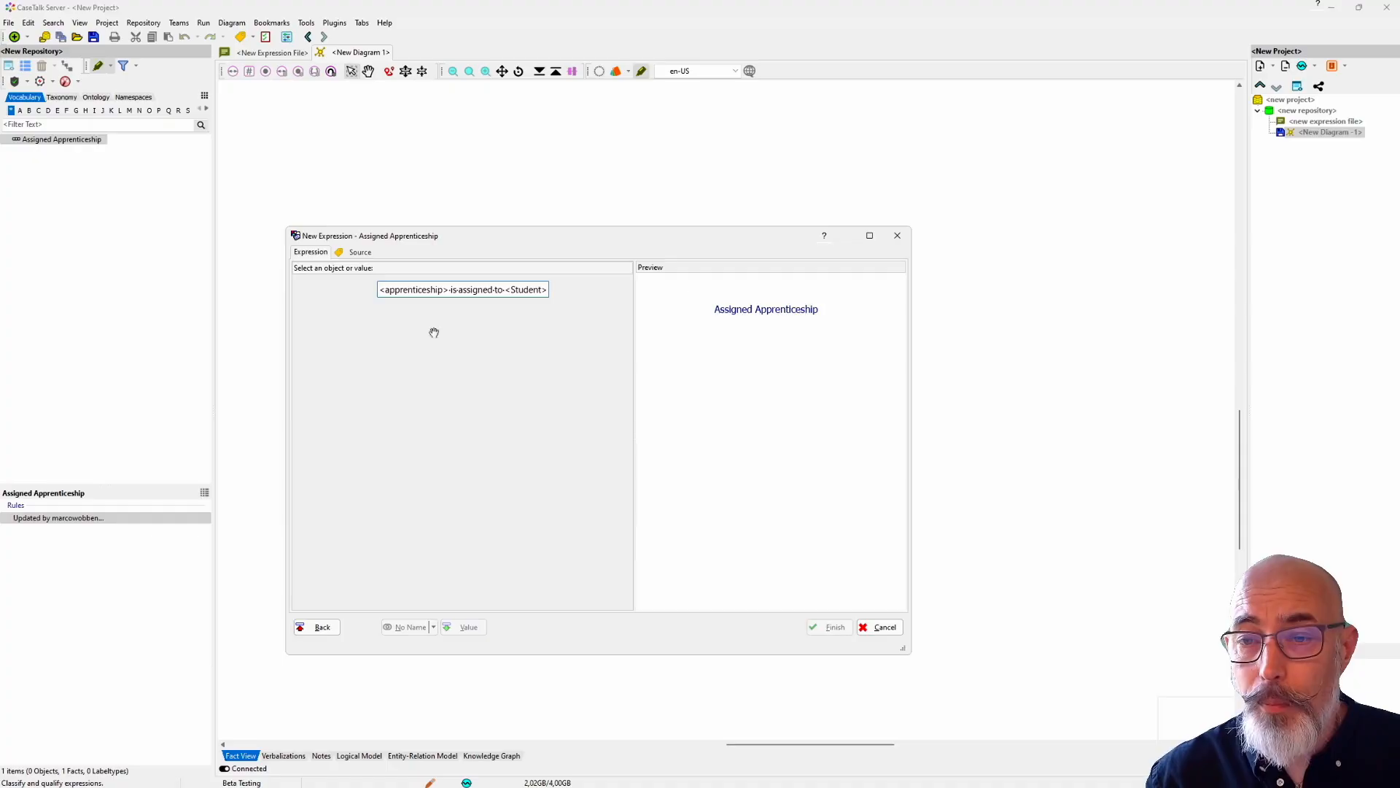
Step: Classify <apprenticeship> and <Student> as concepts, then complete the expression and finish the qualification
{"action": "left_click_drag", "start_coordinate": [451, 289], "coordinate": [372, 289]}
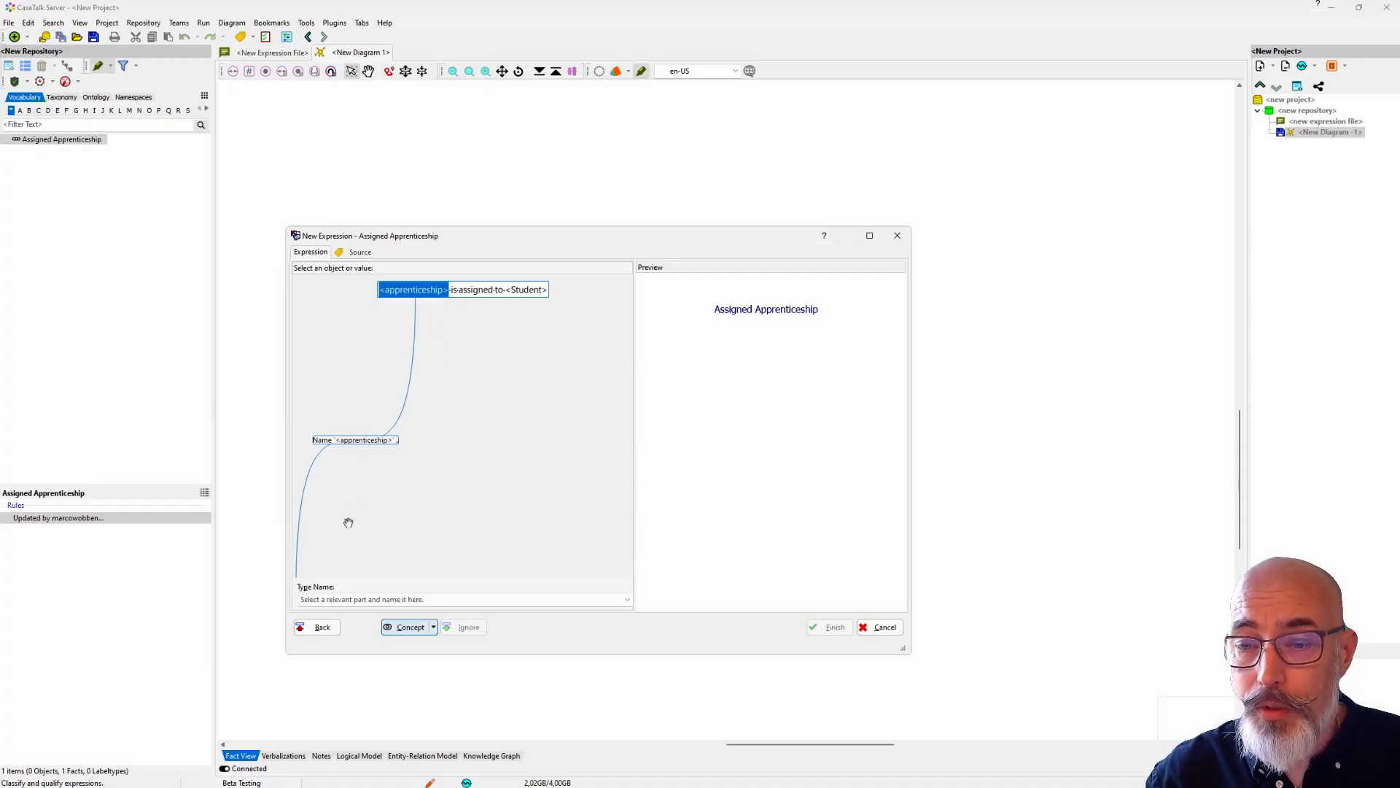
{"action": "left_click", "coordinate": [411, 628]}
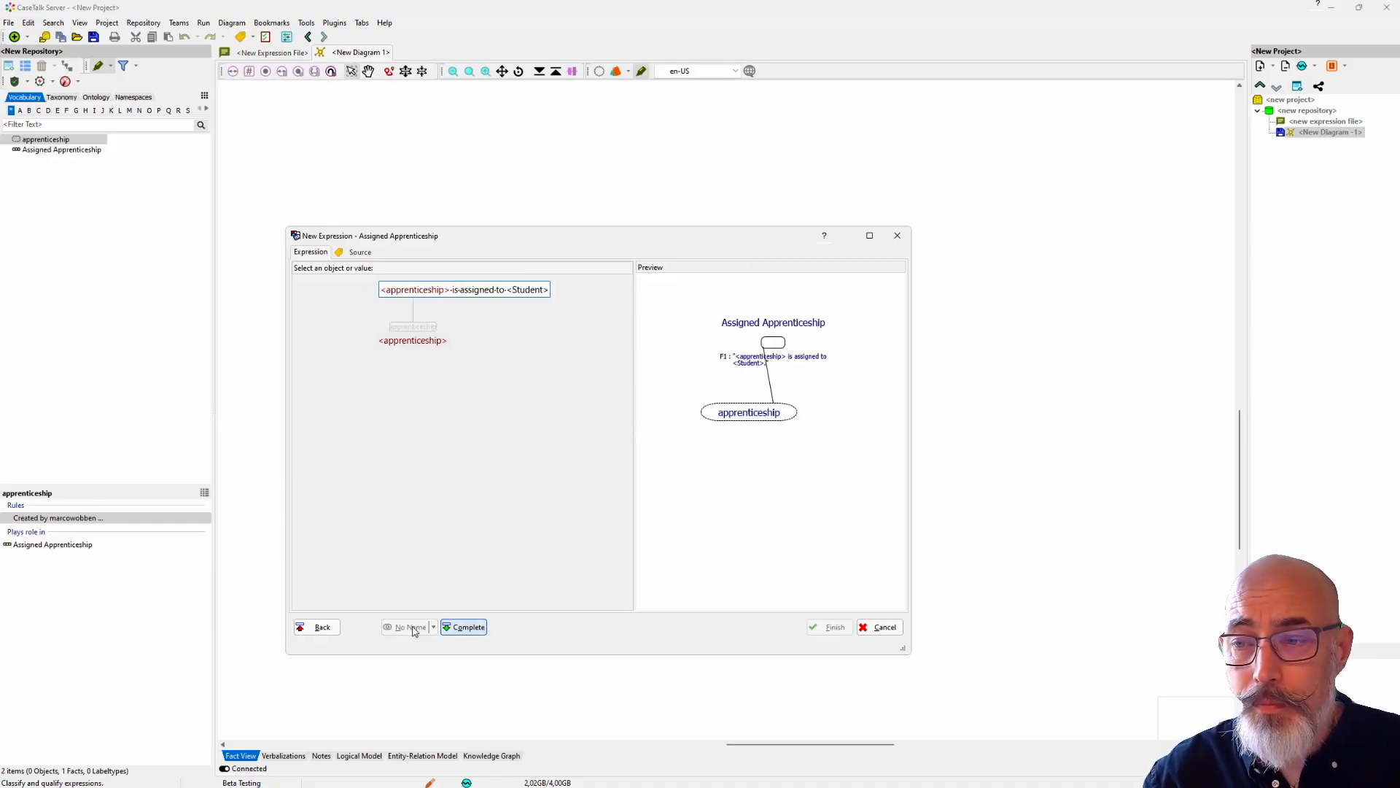
{"action": "double_click", "coordinate": [513, 291]}
{"action": "left_click", "coordinate": [412, 629]}
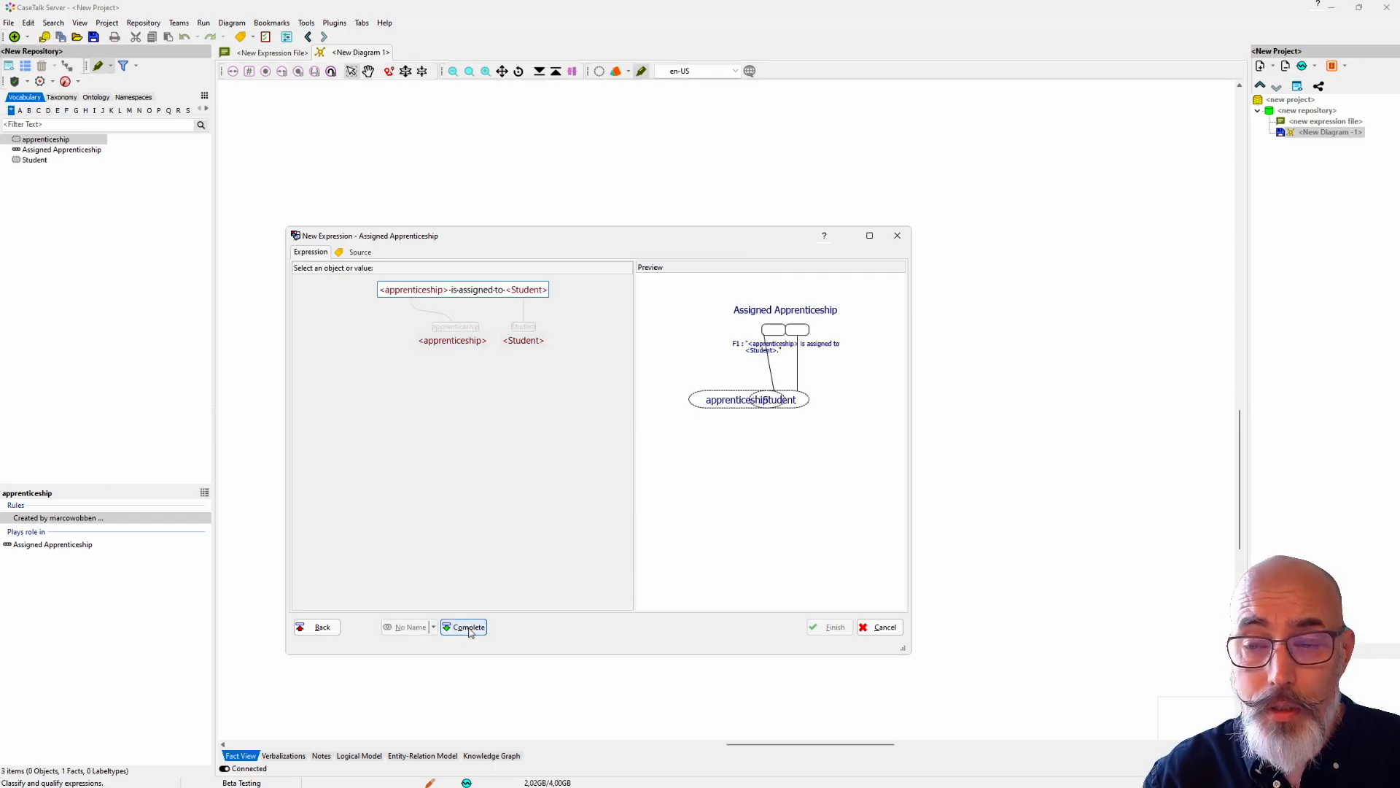
{"action": "left_click", "coordinate": [466, 628]}
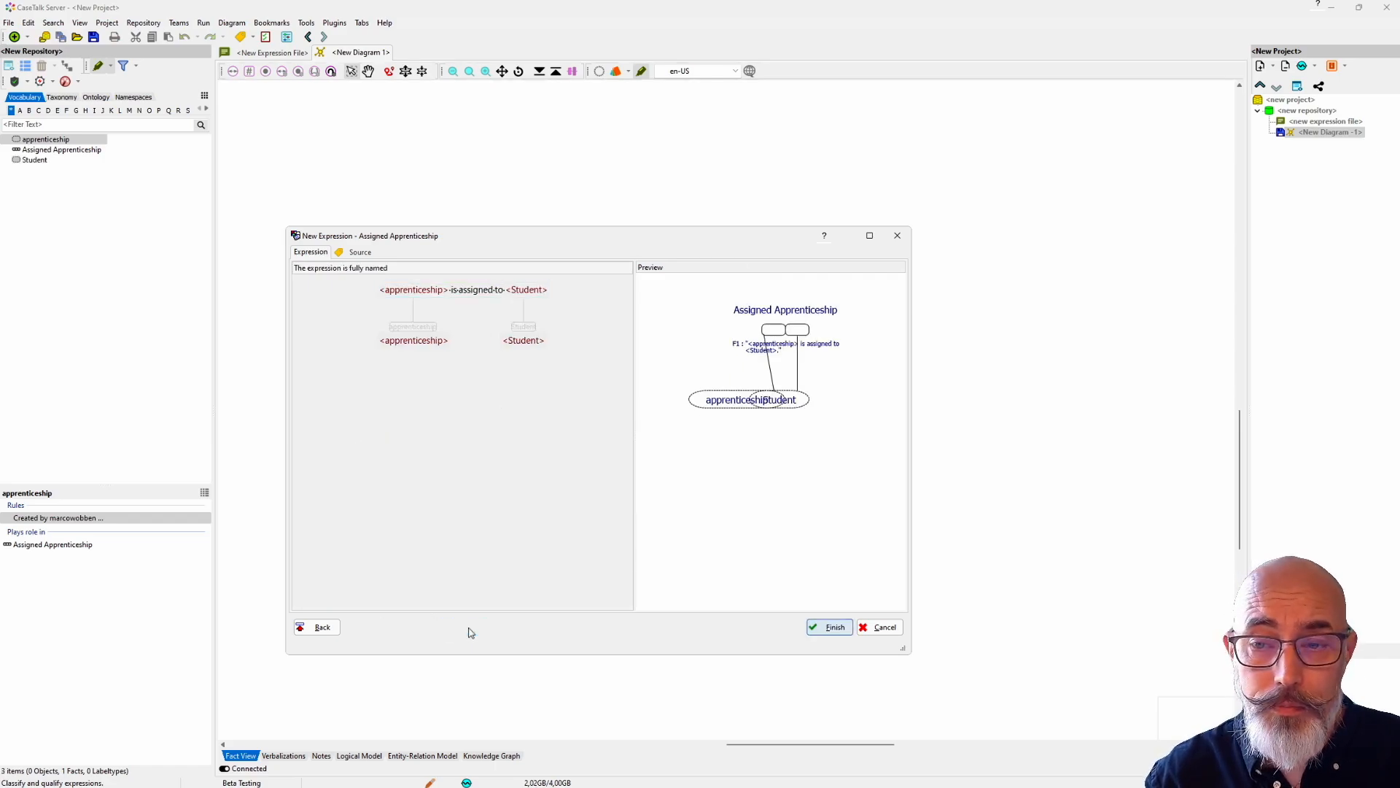
{"action": "left_click", "coordinate": [830, 627]}
Step: Place the three new types in the diagram and align the Student and apprenticeship concepts on either side of Assigned Apprenticeship
{"action": "left_click_drag", "start_coordinate": [66, 204], "coordinate": [410, 242]}
{"action": "left_click_drag", "start_coordinate": [411, 313], "coordinate": [403, 295]}
{"action": "left_click_drag", "start_coordinate": [409, 245], "coordinate": [675, 240]}
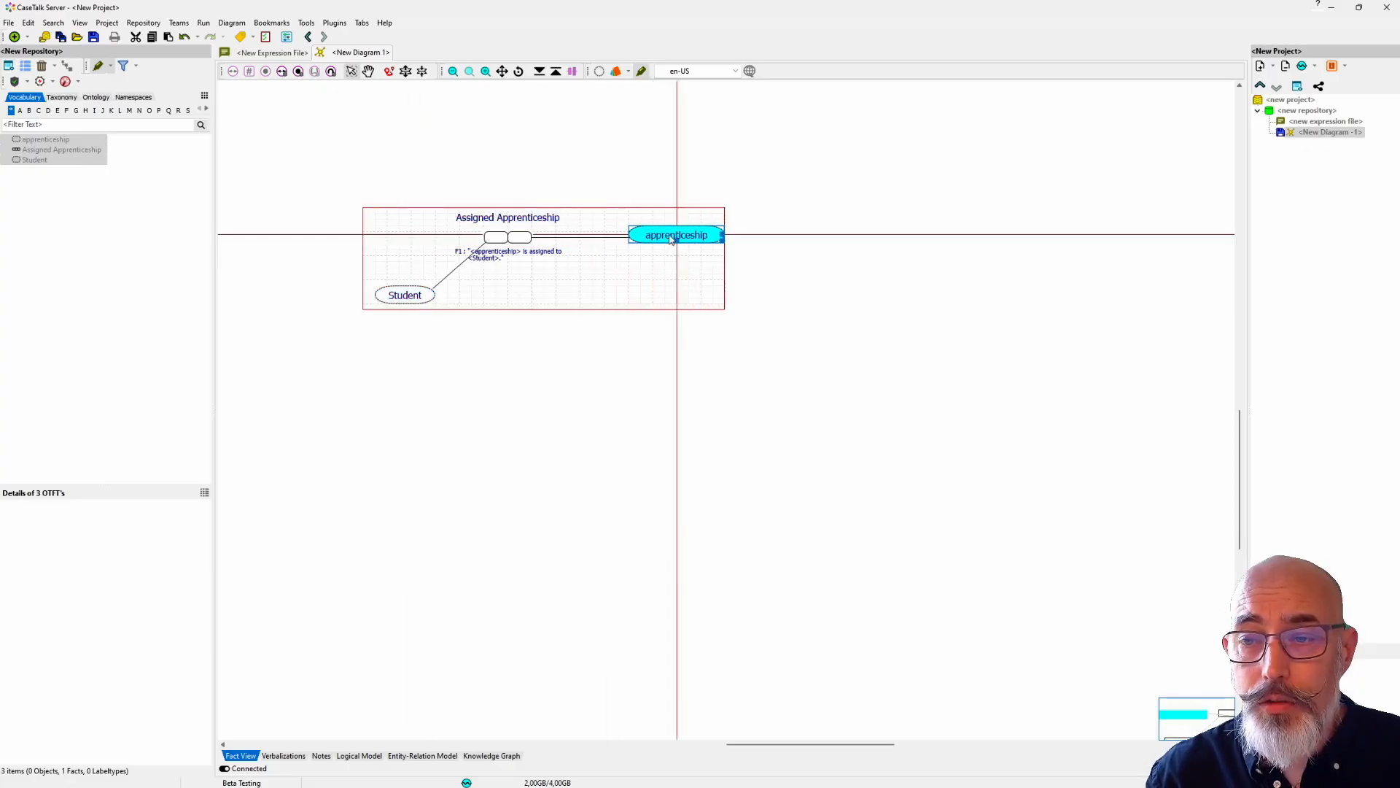
{"action": "left_click_drag", "start_coordinate": [390, 296], "coordinate": [366, 241]}
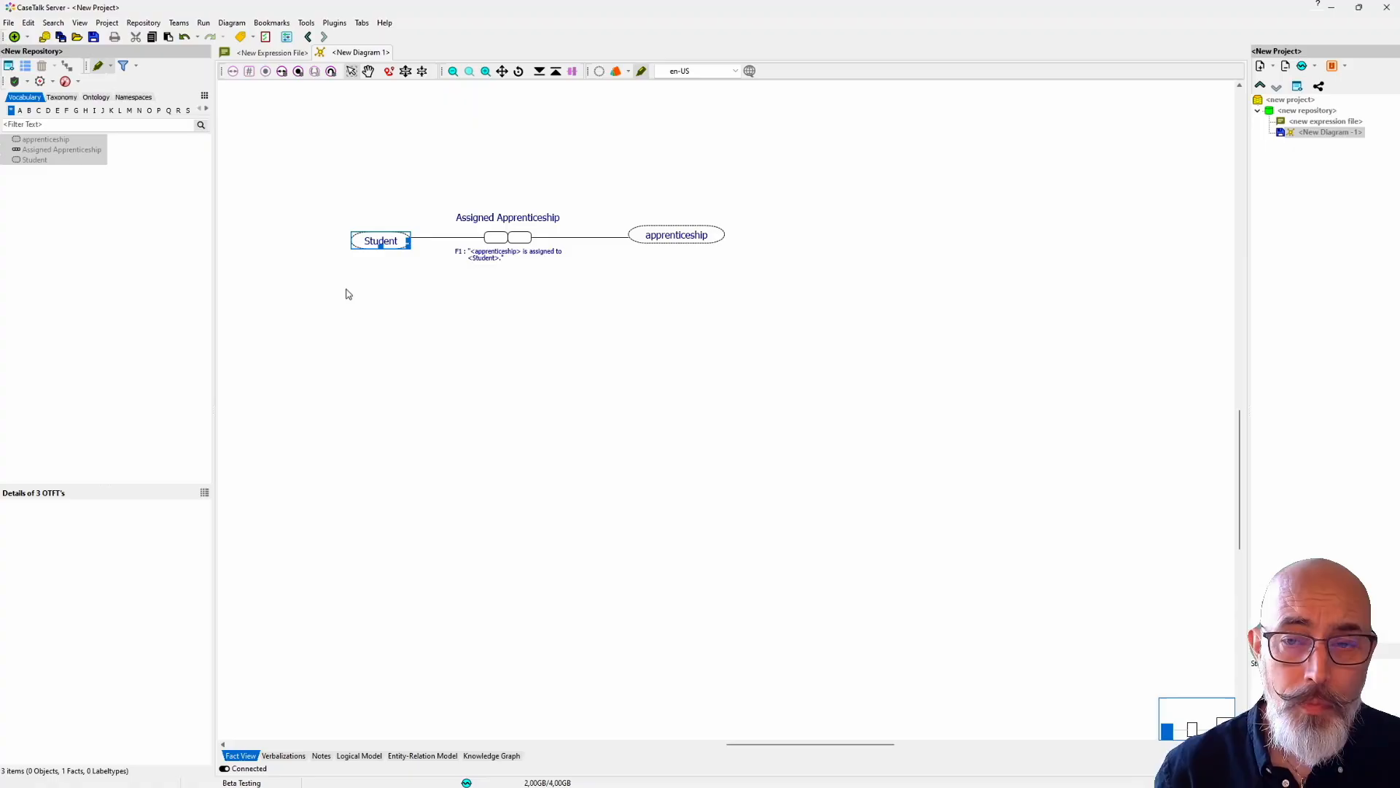
{"action": "scroll", "coordinate": [348, 293], "scroll_direction": "right", "scroll_amount": 2}
{"action": "left_click_drag", "start_coordinate": [350, 297], "coordinate": [438, 316]}
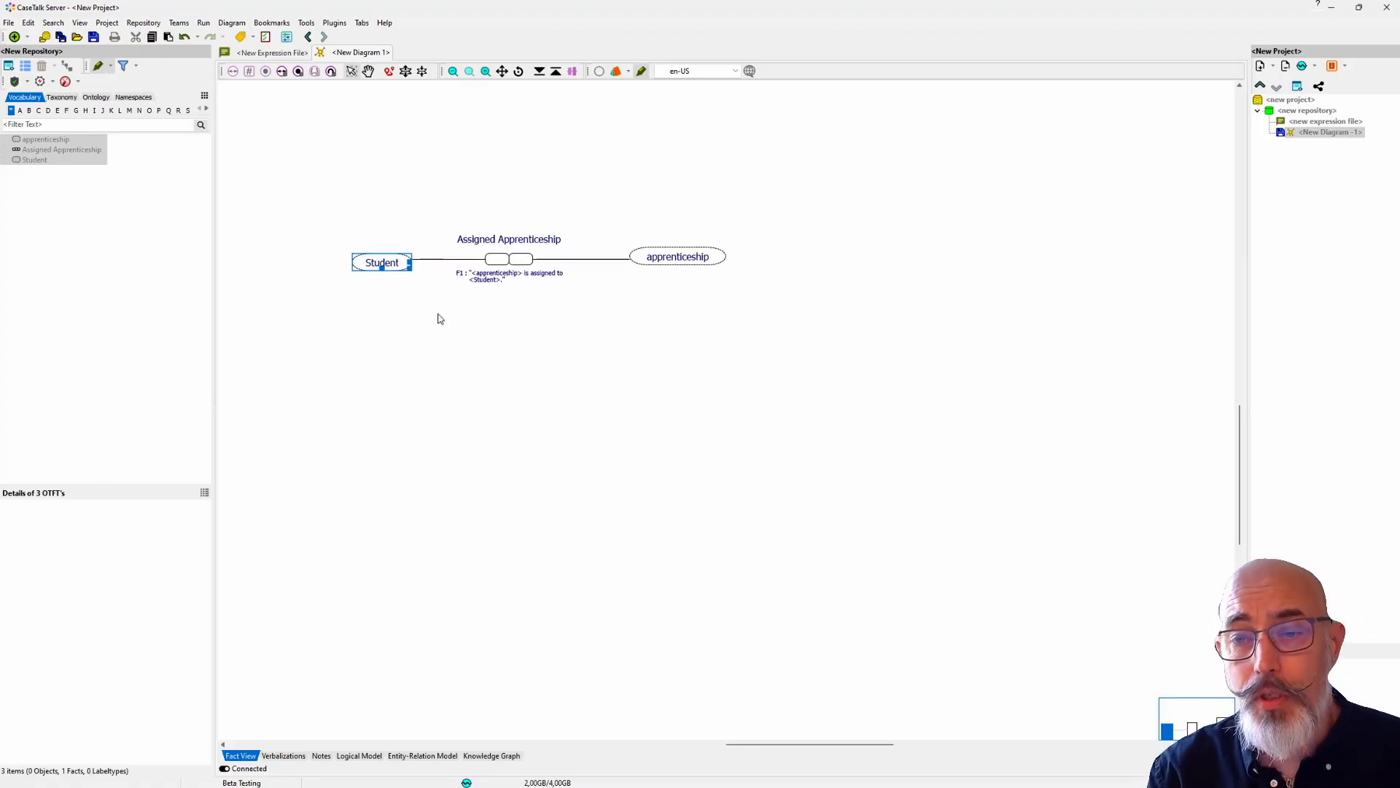
Step: Start qualifying the New York entry under City Of Residence in the expression file, naming the person part Student and "New York" City
{"action": "left_click", "coordinate": [280, 57]}
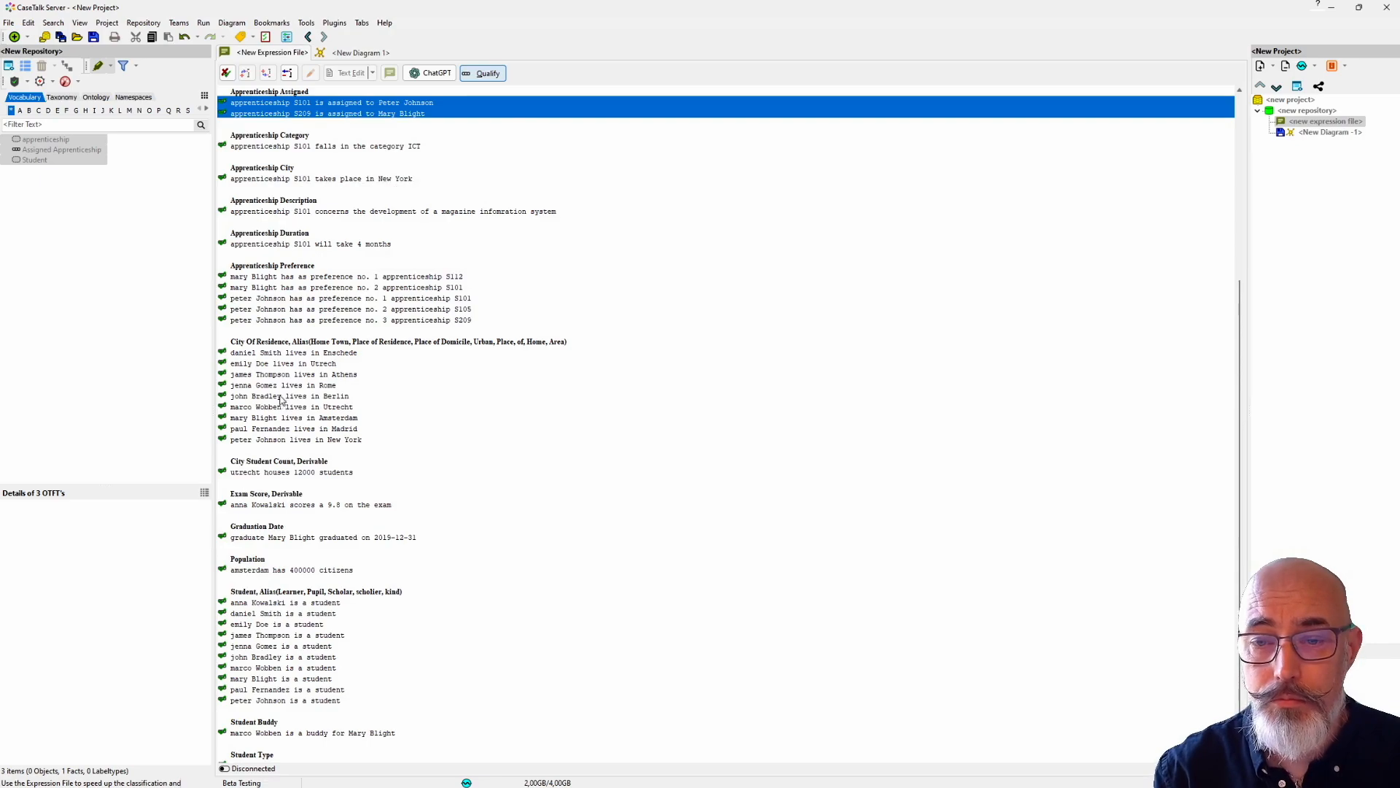
{"action": "left_click", "coordinate": [277, 440]}
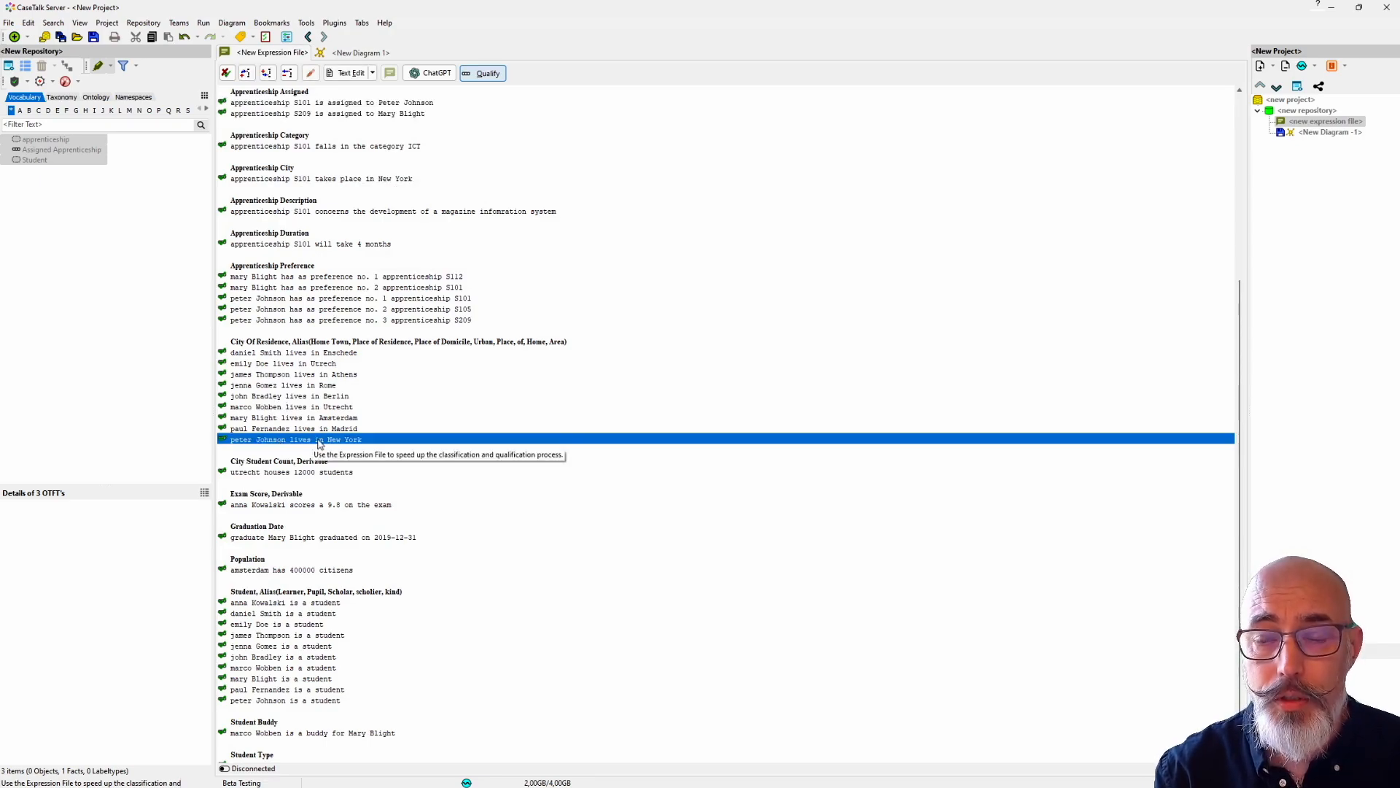
{"action": "double_click", "coordinate": [320, 442]}
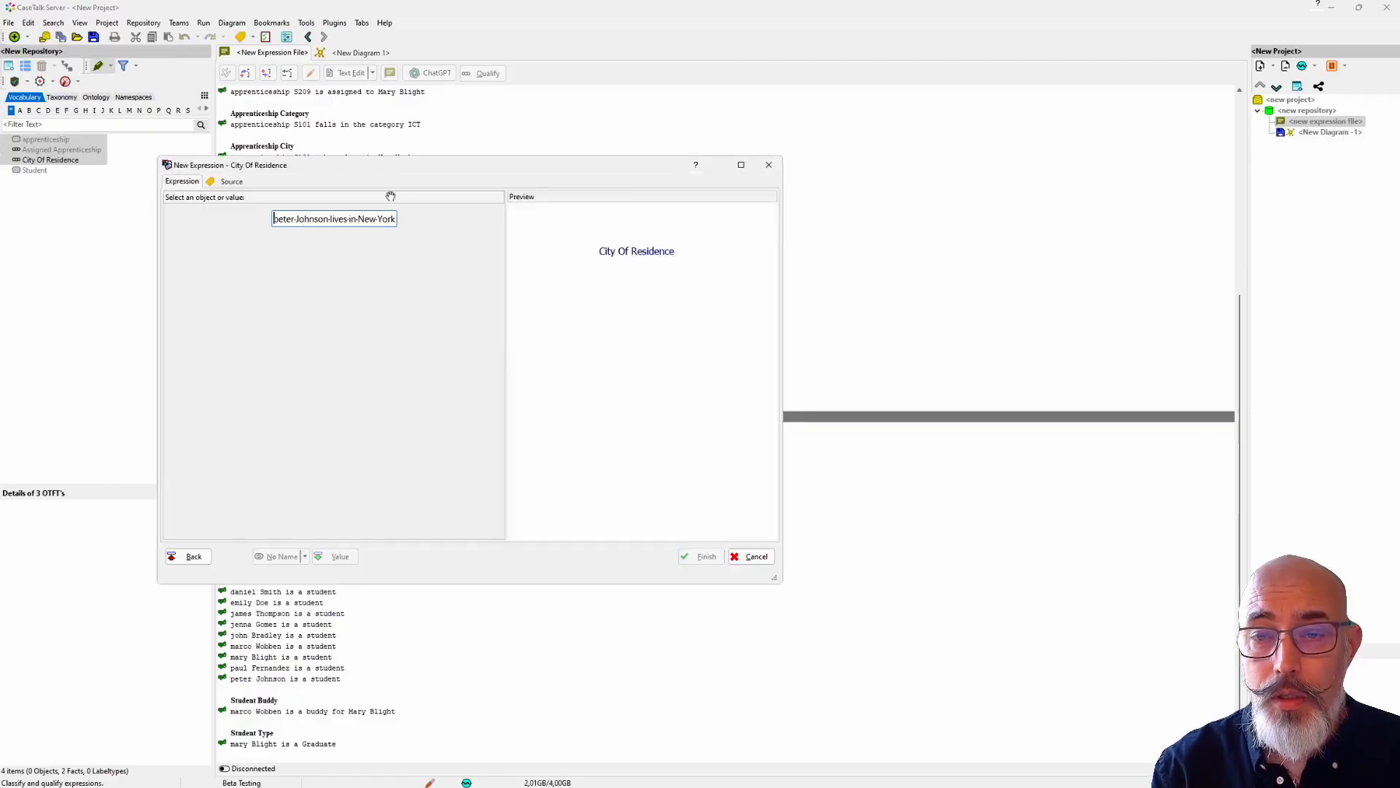
{"action": "left_click_drag", "start_coordinate": [397, 165], "coordinate": [548, 179]}
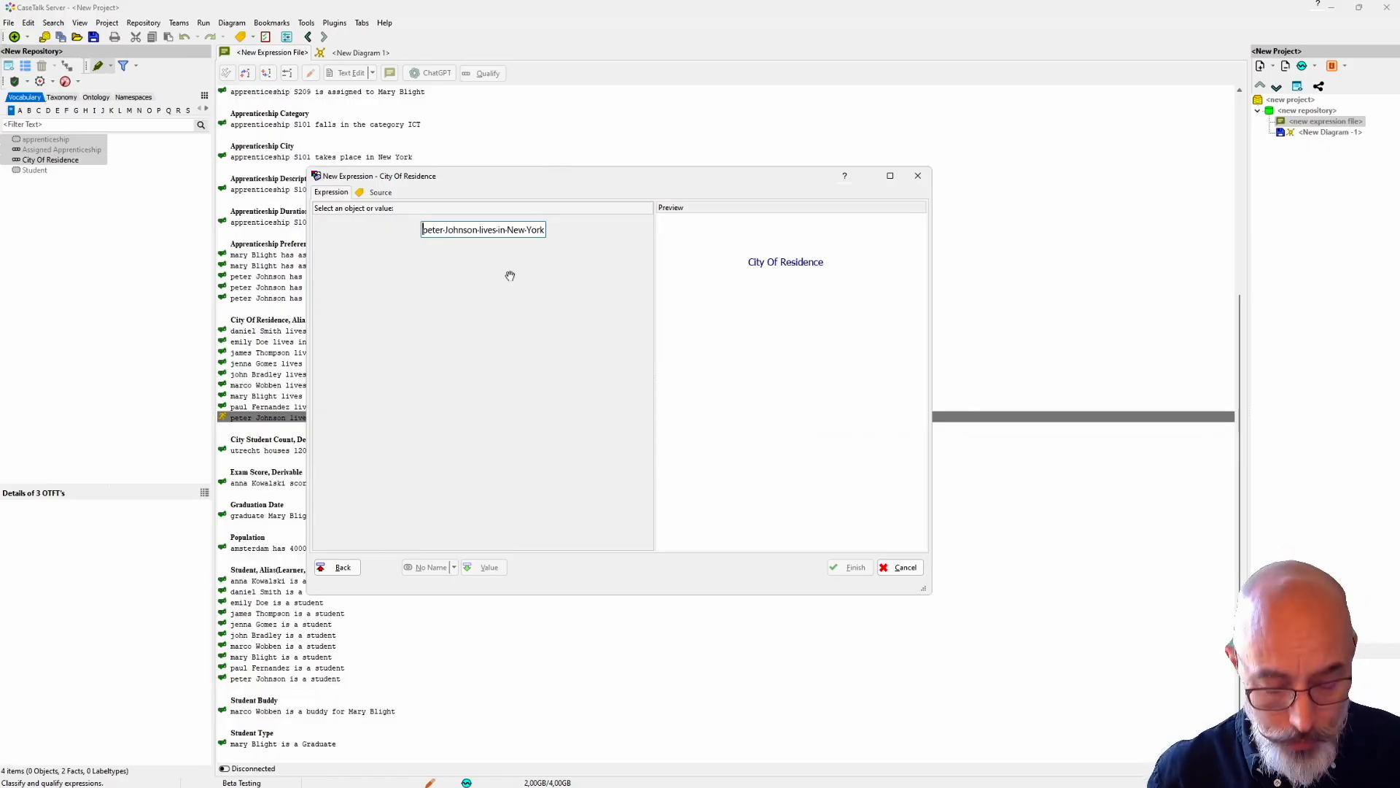
{"action": "type", "text": "Student"}
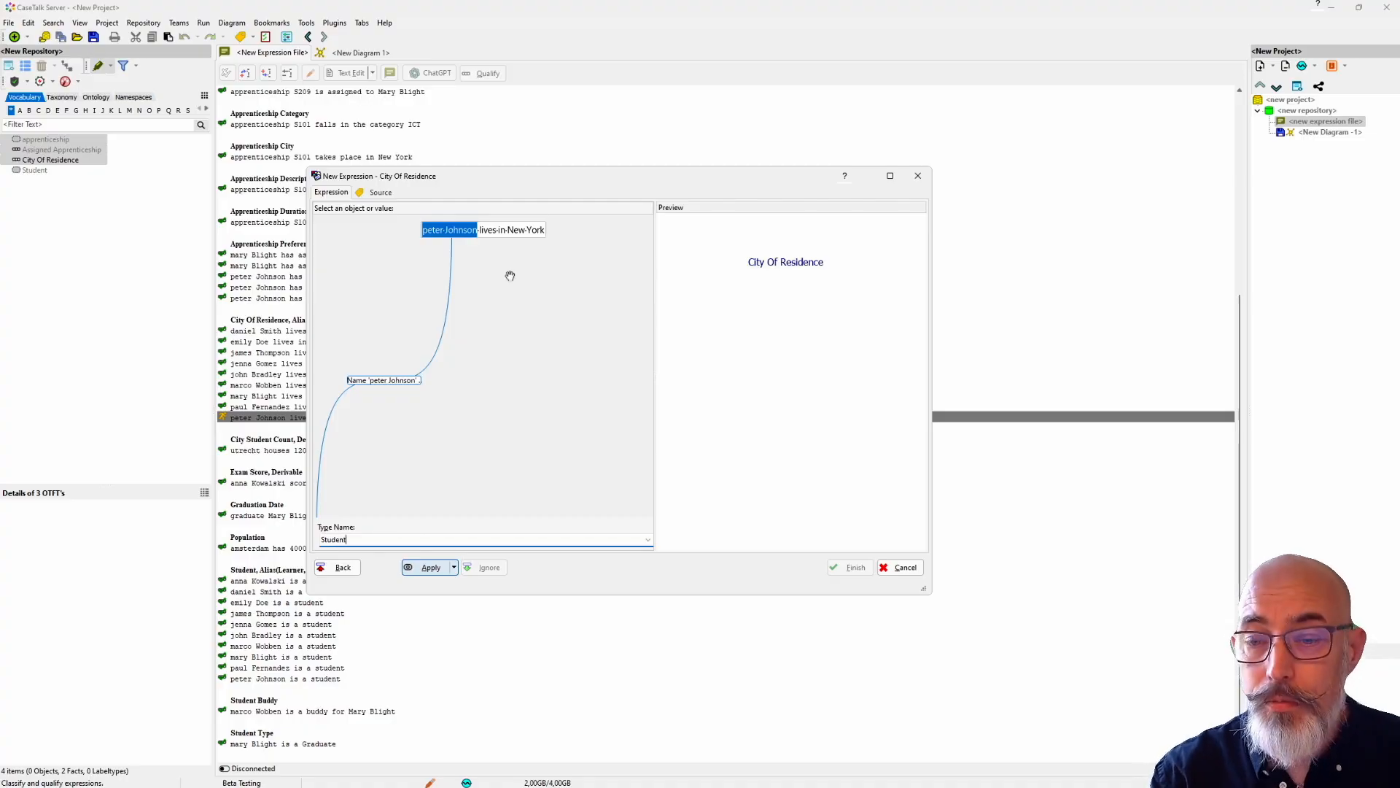
{"action": "key", "text": "Return"}
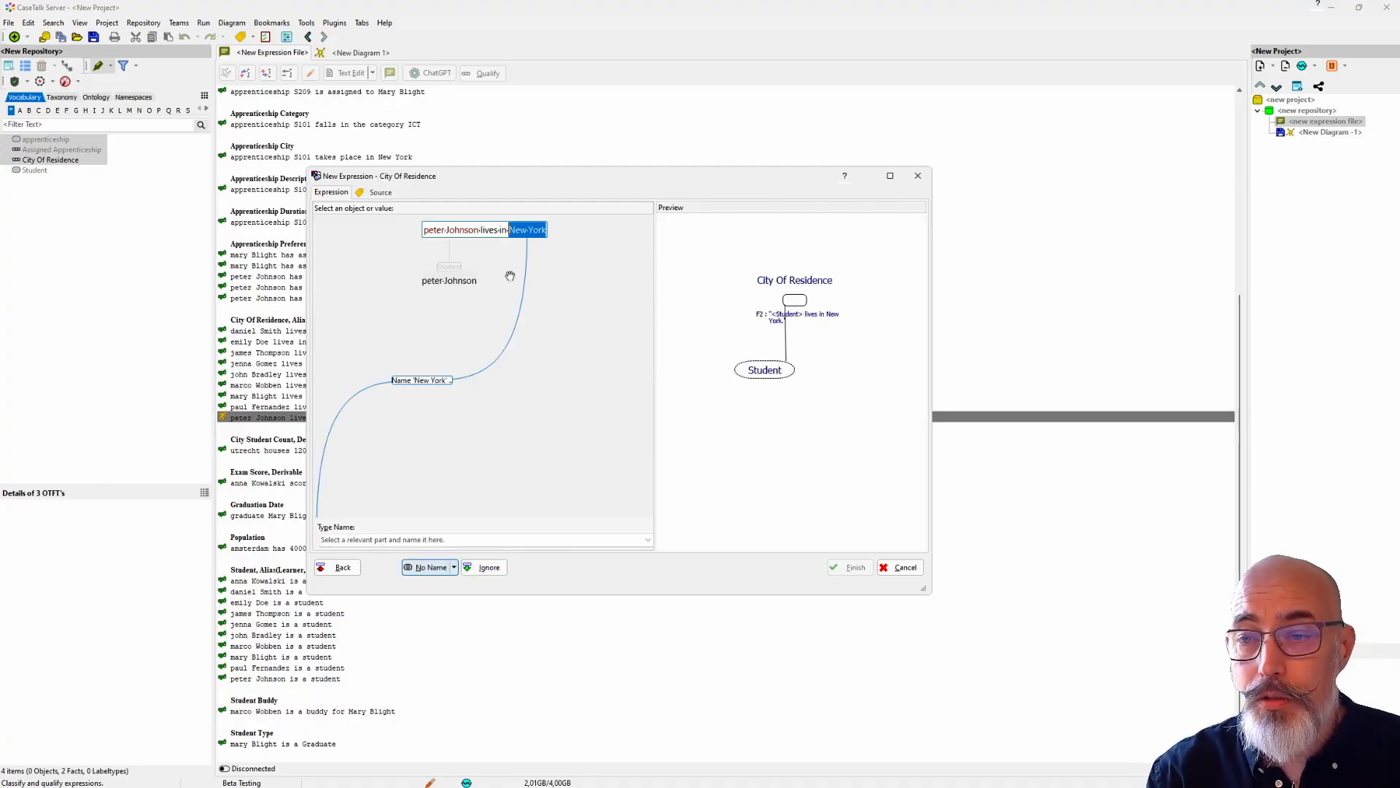
{"action": "type", "text": "City"}
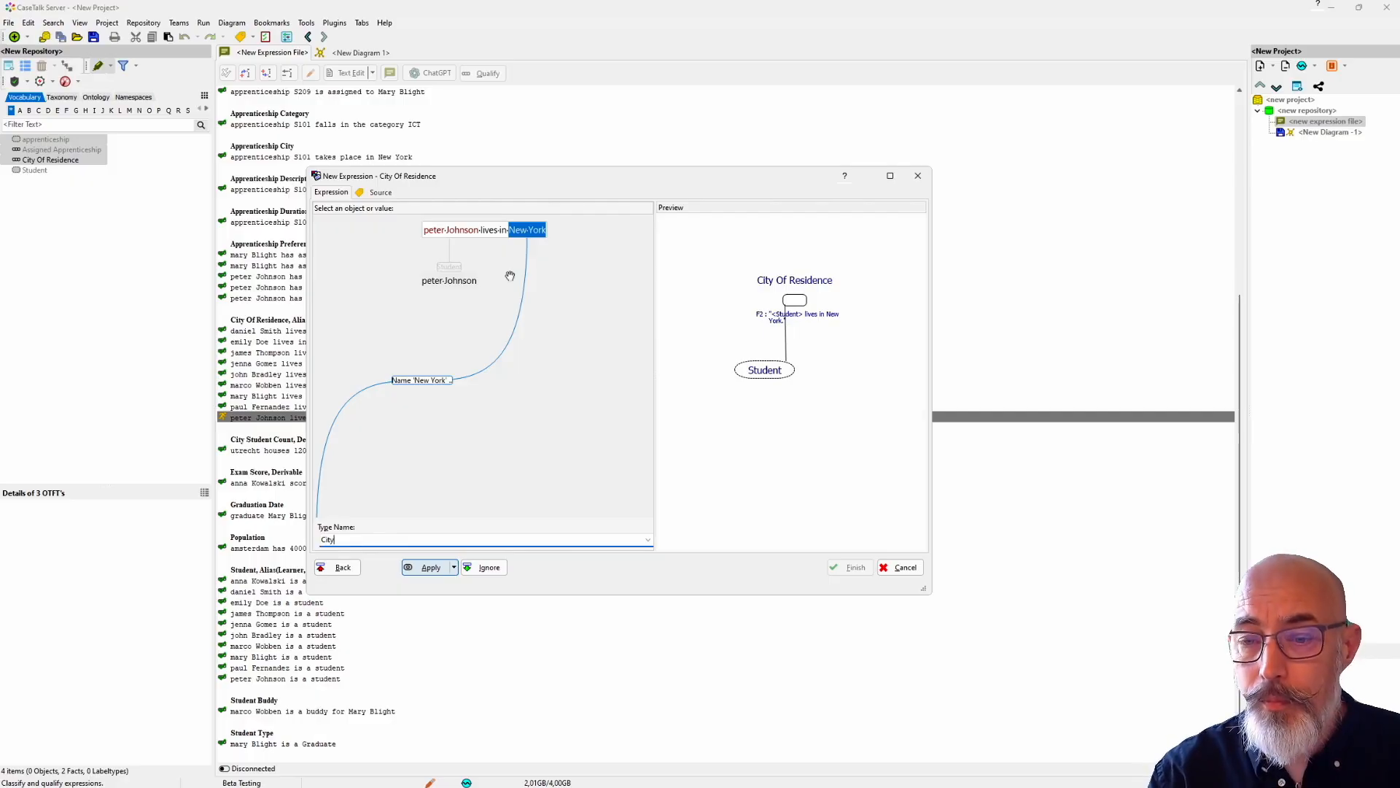
{"action": "key", "text": "Return"}
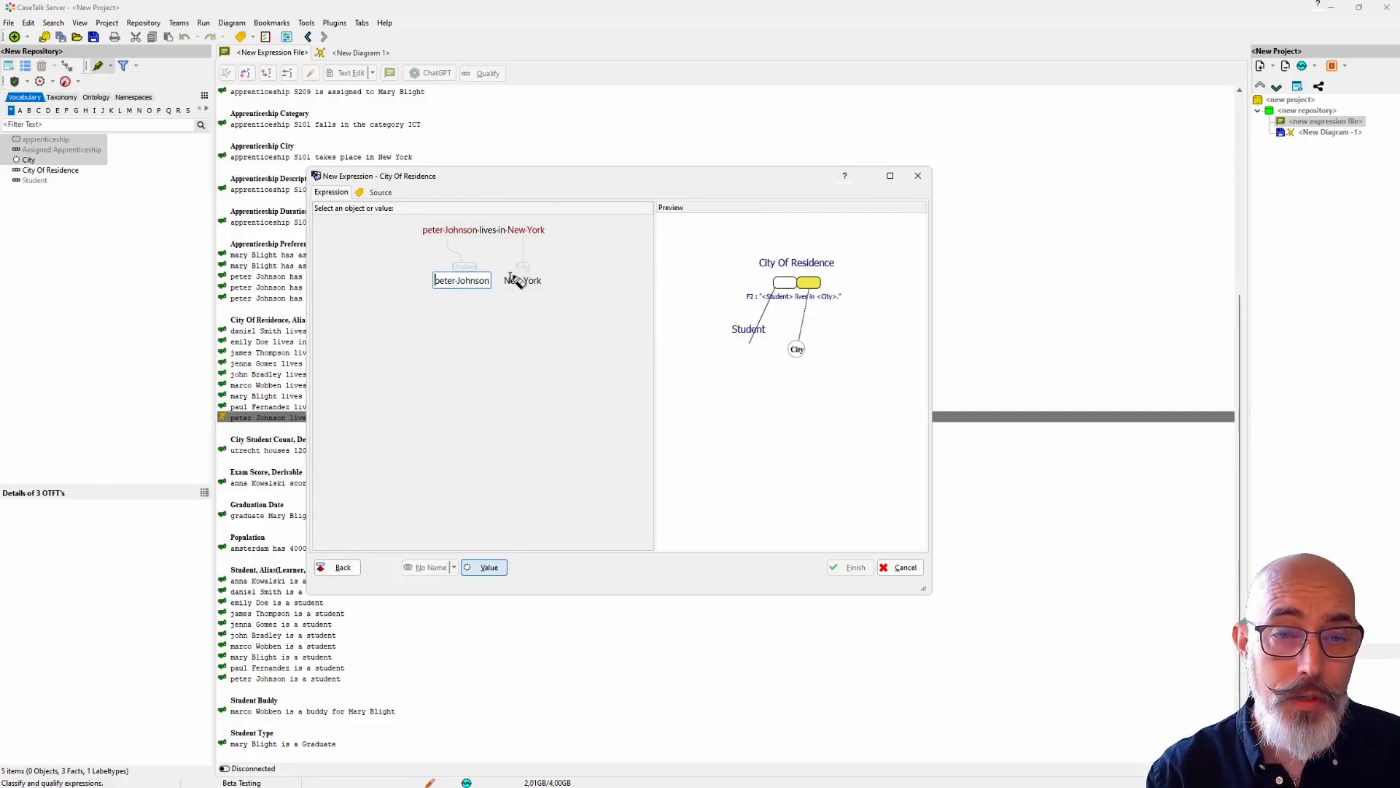
Step: Split the Student part into Firstname and Surname, complete its expression, and mark both parts as values
{"action": "key", "text": "ctrl+shift+Right"}
{"action": "type", "text": "Firstnam"}
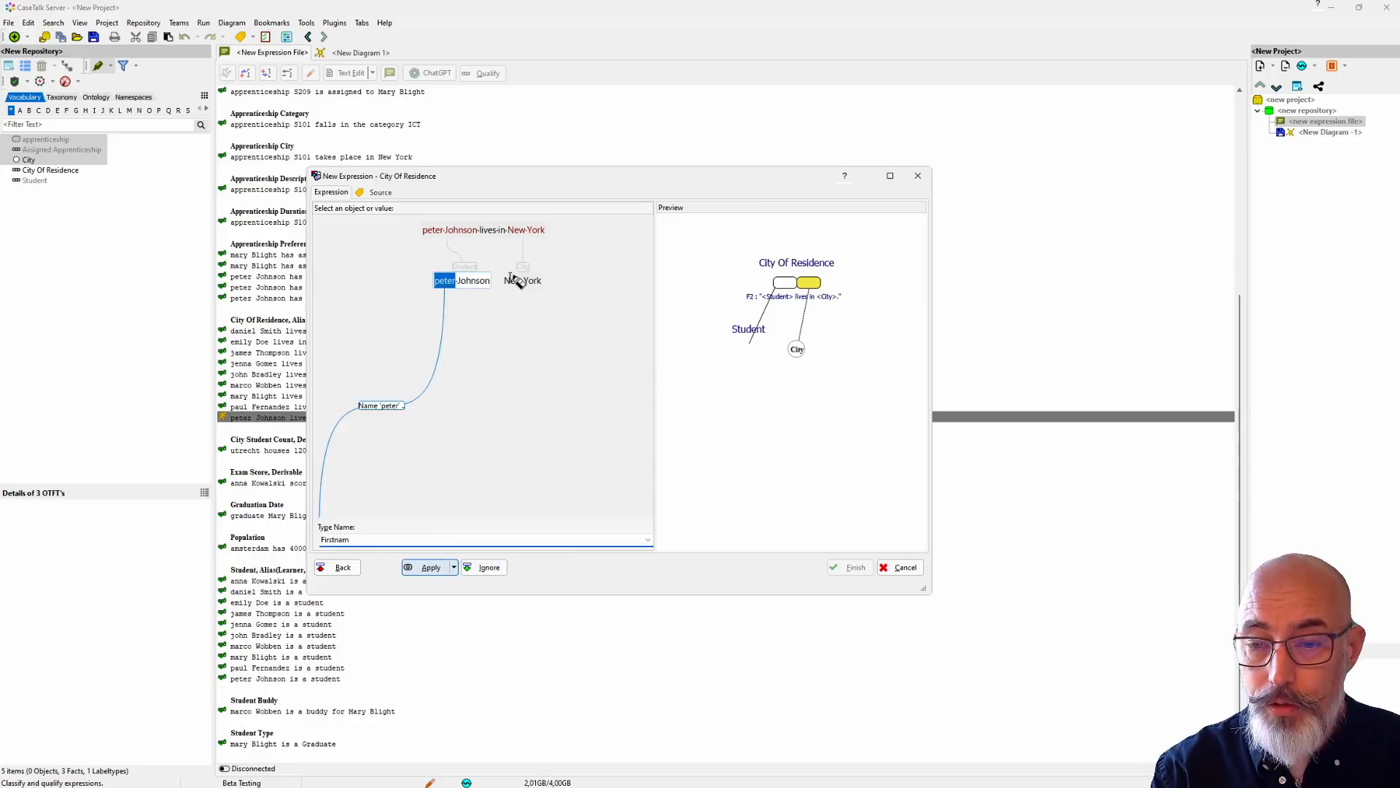
{"action": "type", "text": "e"}
{"action": "key", "text": "Return"}
{"action": "key", "text": "ctrl+shift+Left"}
{"action": "type", "text": "Su"}
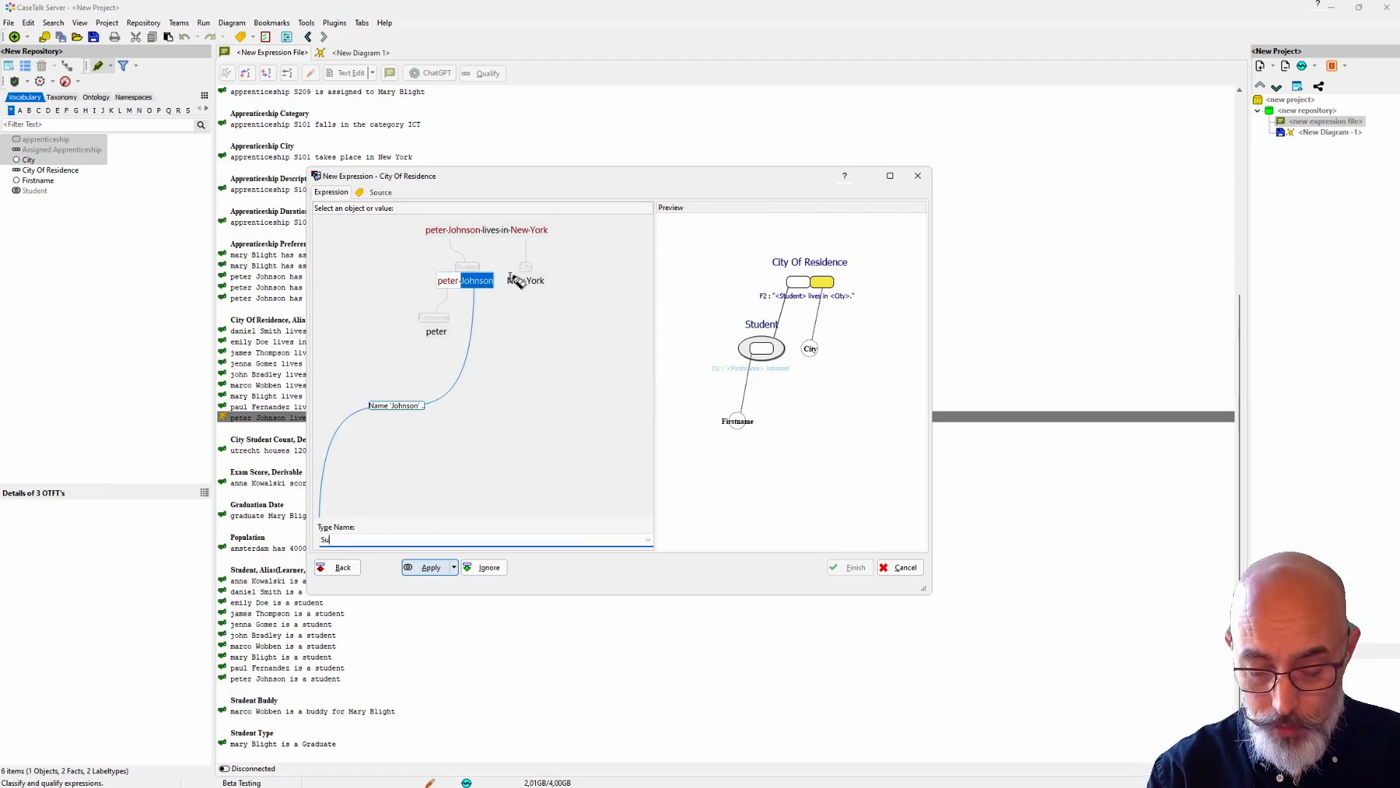
{"action": "key", "text": "Return"}
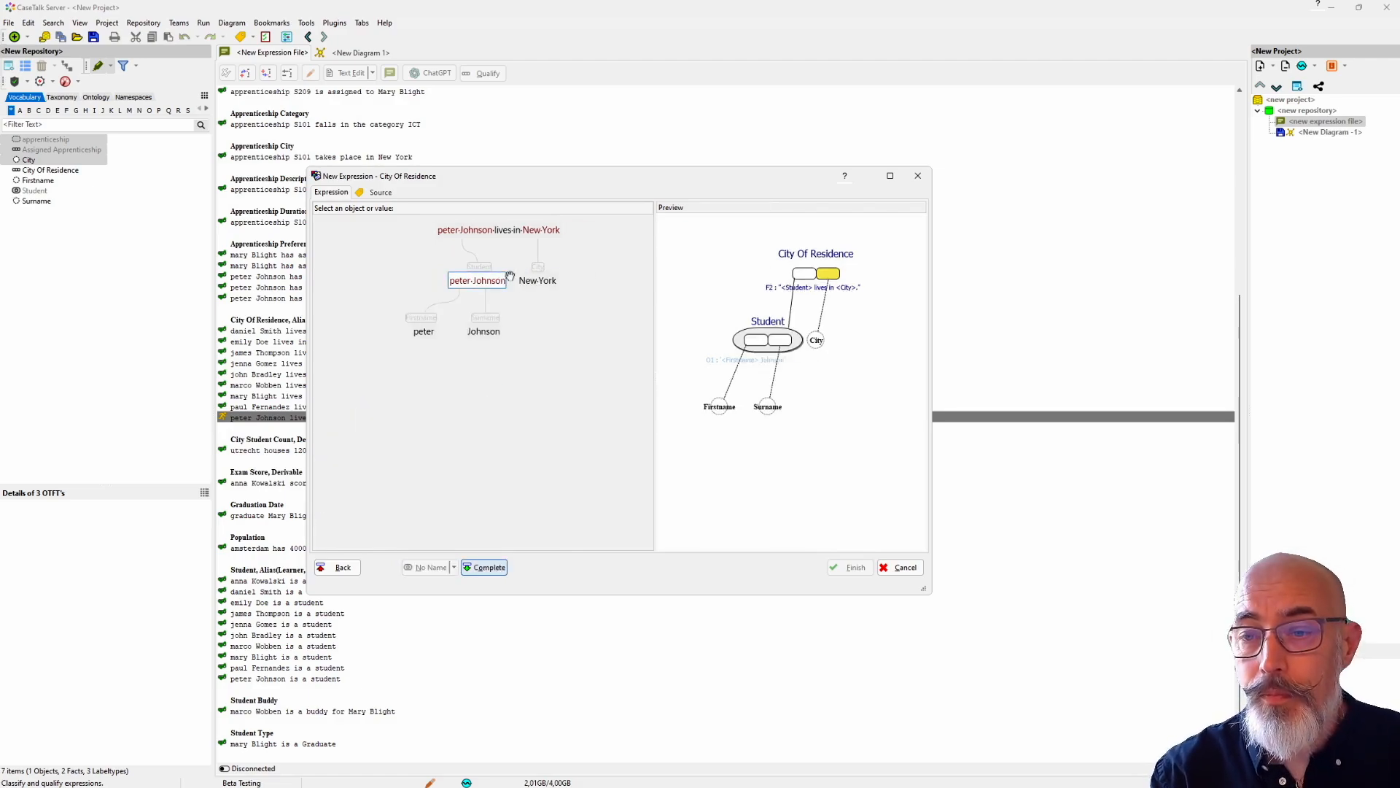
{"action": "key", "text": "Return"}
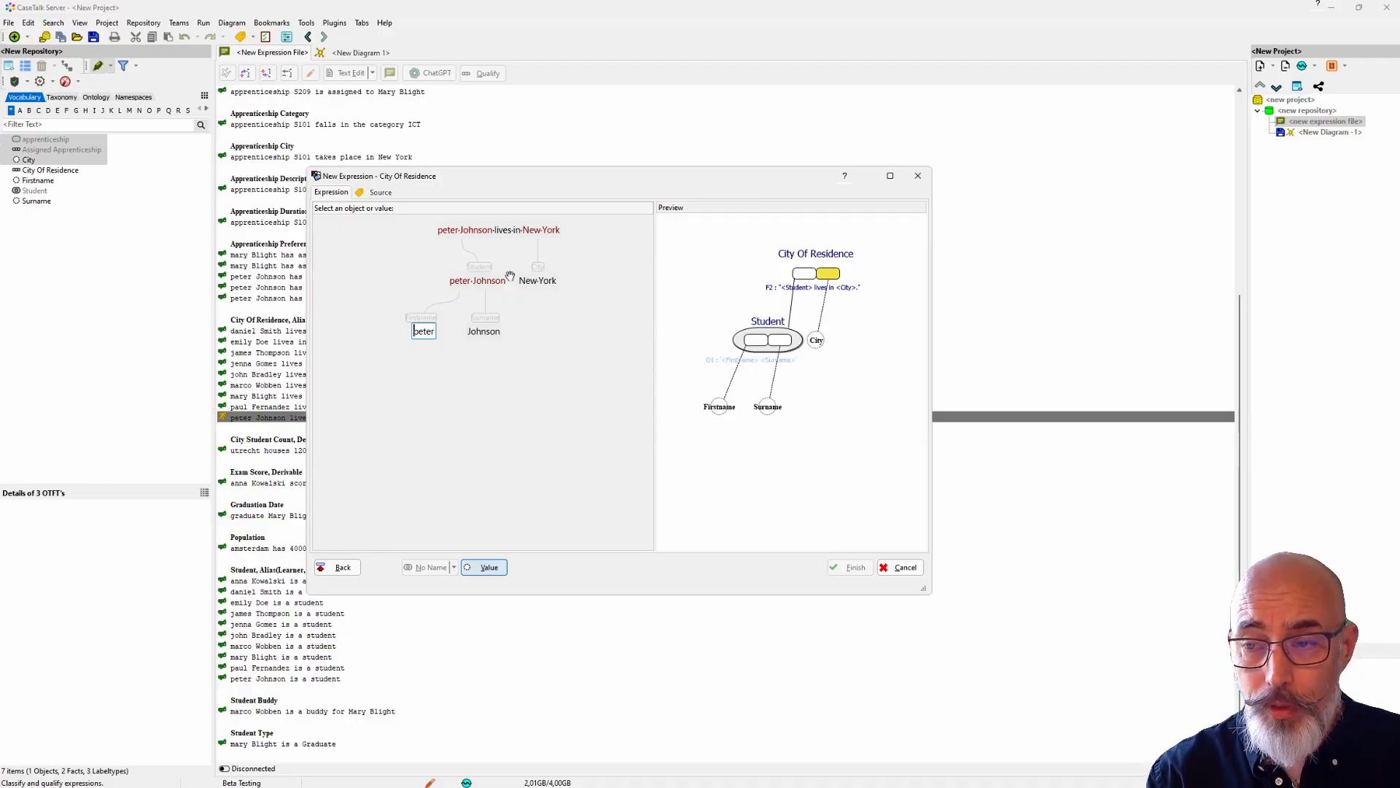
{"action": "key", "text": "Tab"}
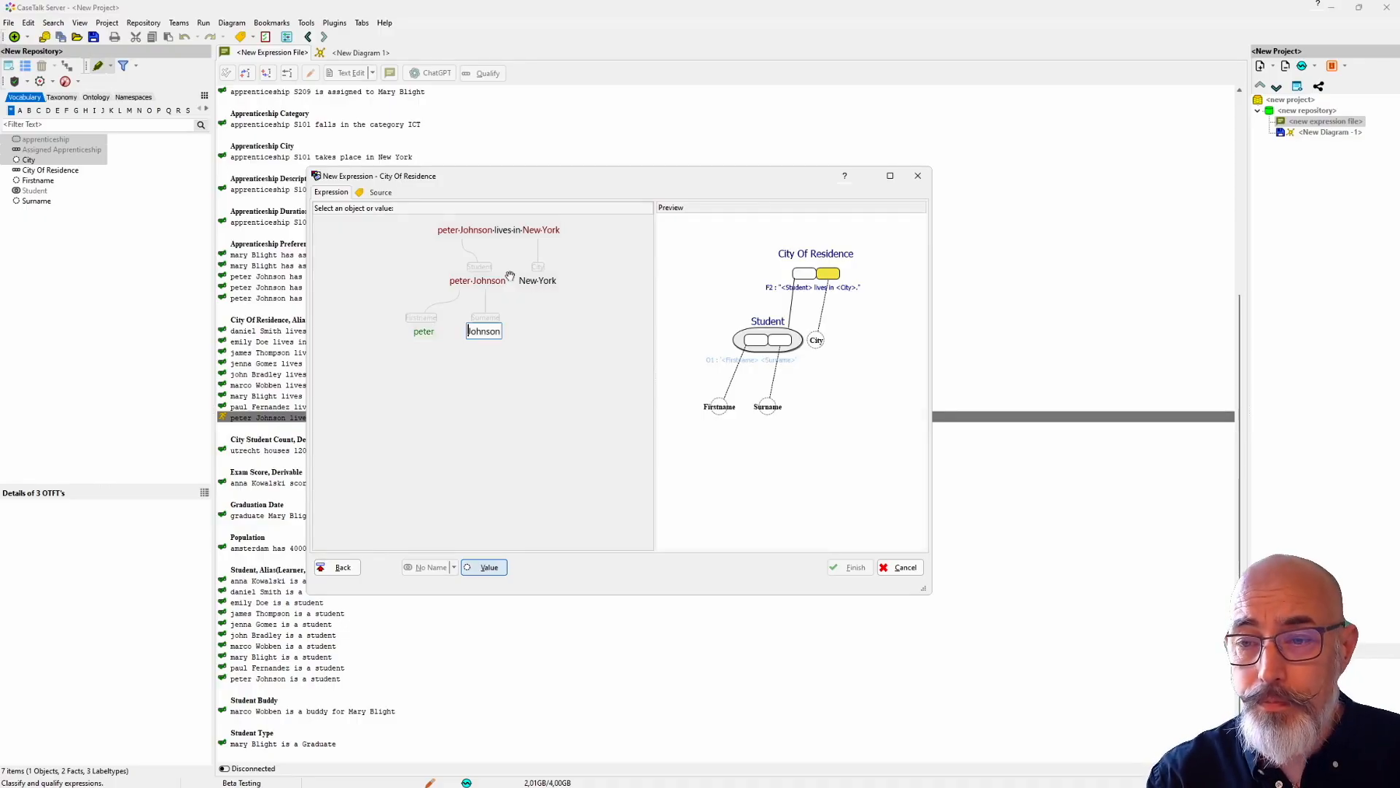
{"action": "key", "text": "Tab"}
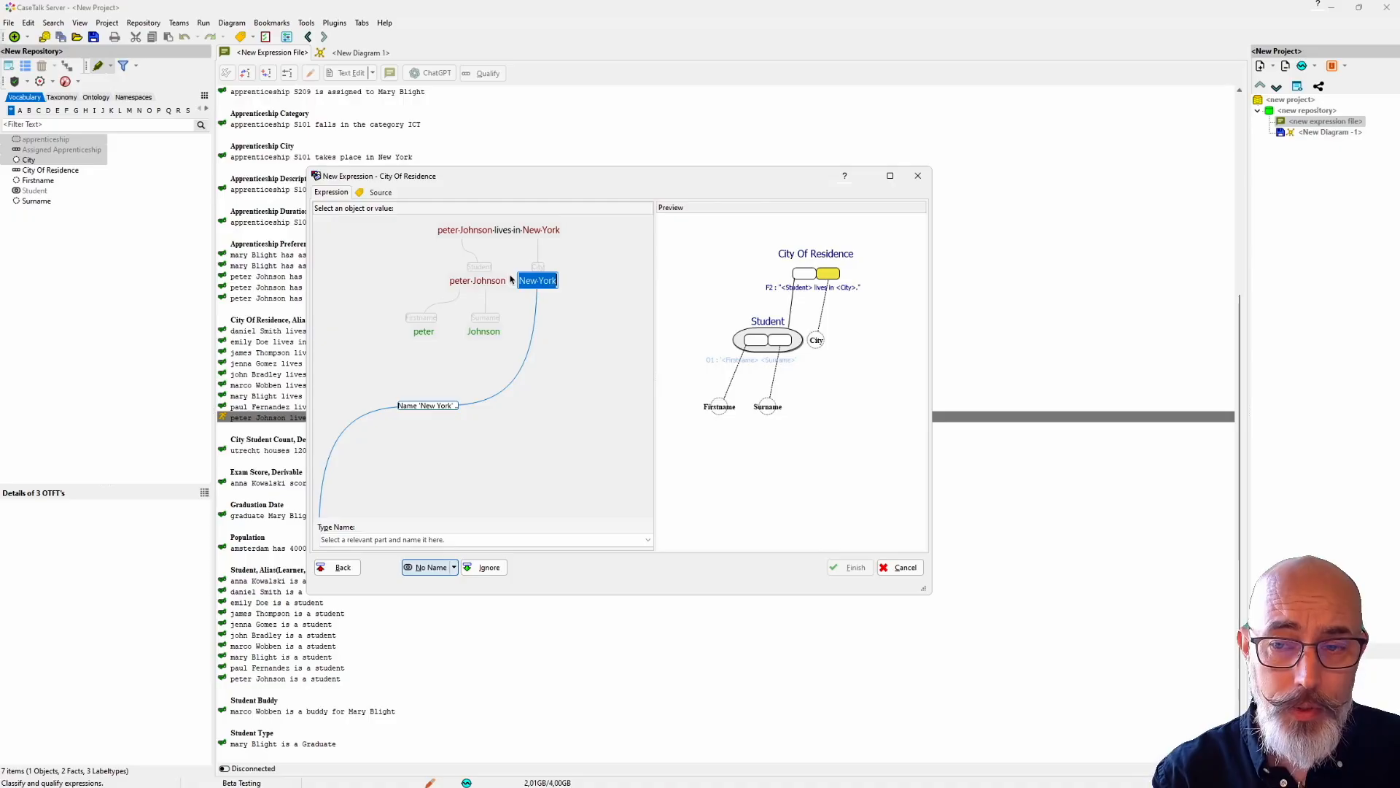
Step: Identify City by a City Name value for "New York" and finish the qualification of City Of Residence
{"action": "type", "text": "City Name"}
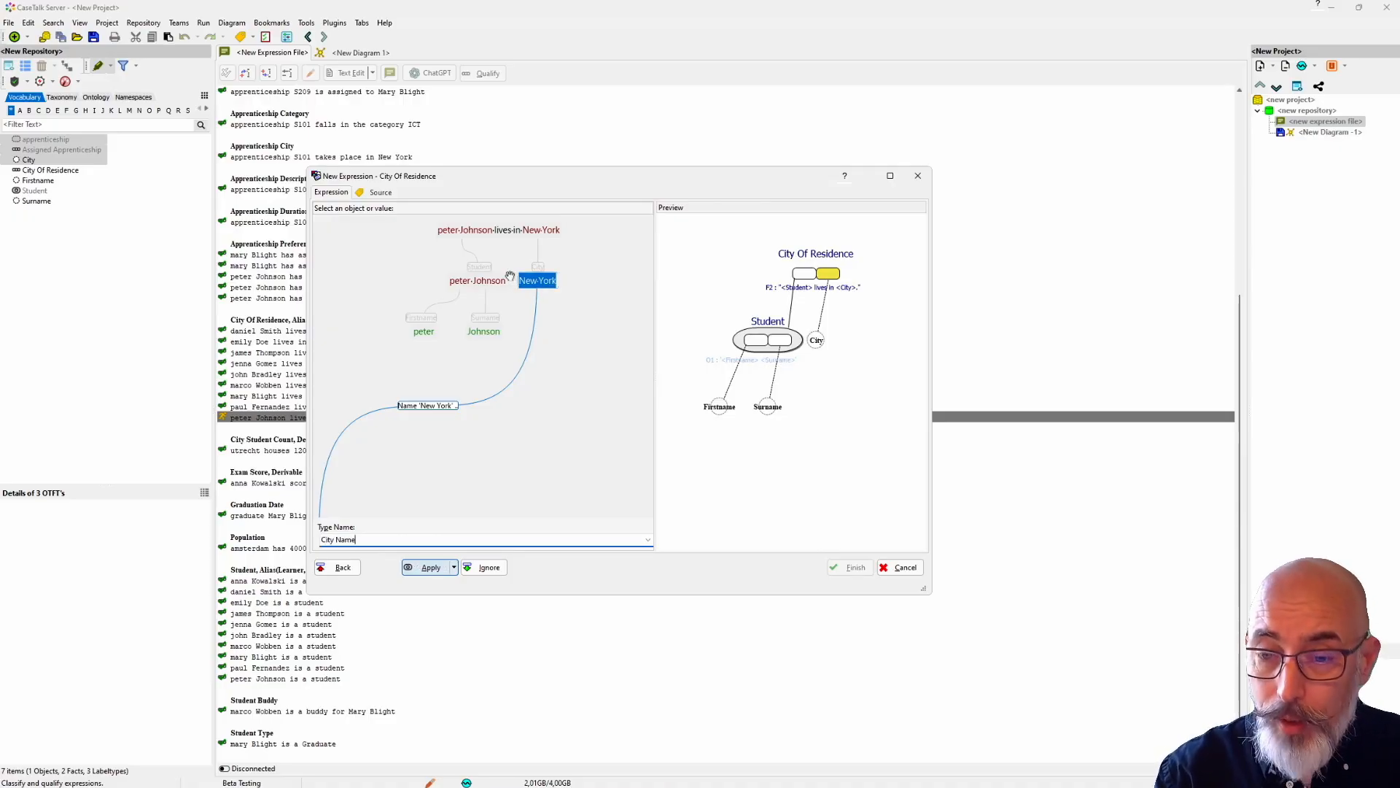
{"action": "key", "text": "Return"}
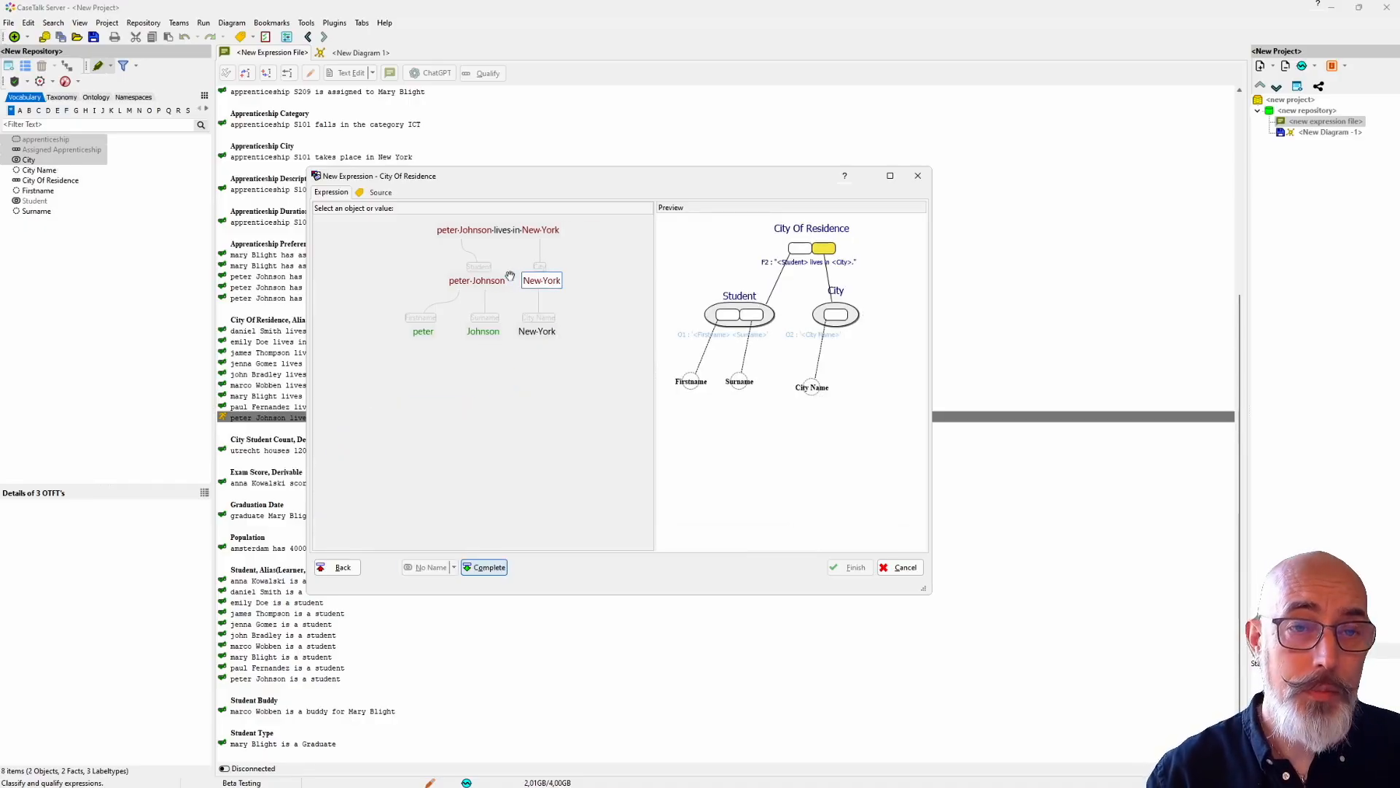
{"action": "key", "text": "Return"}
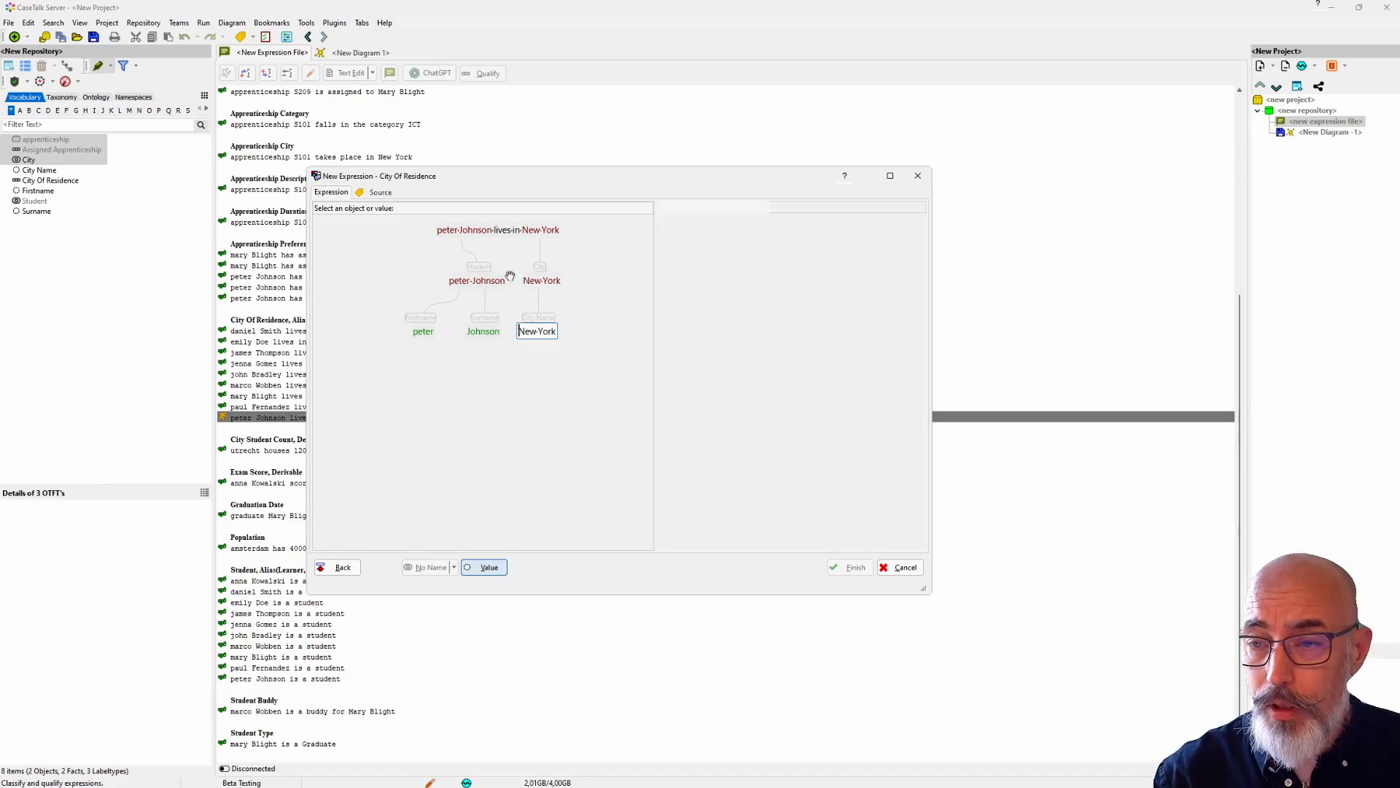
{"action": "key", "text": "Return"}
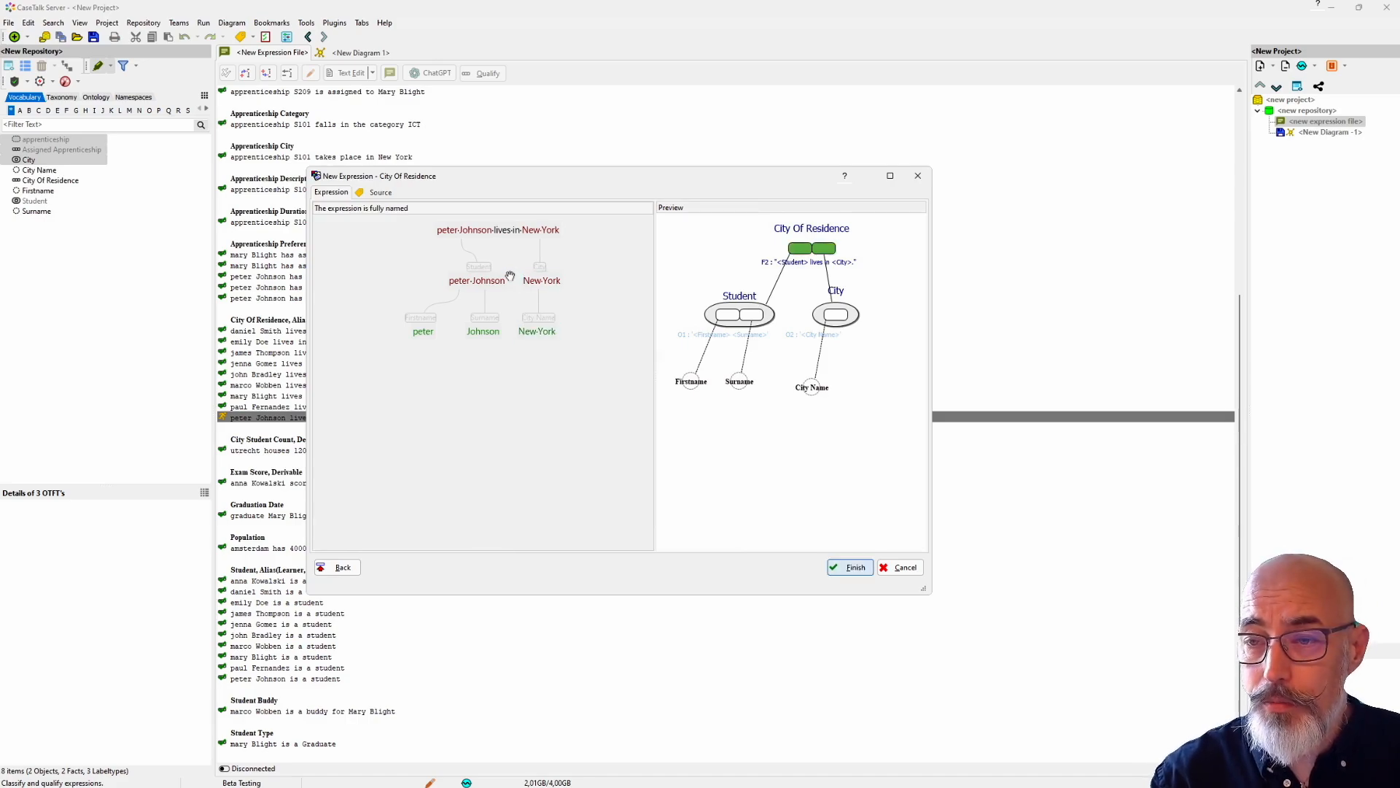
{"action": "key", "text": "Return"}
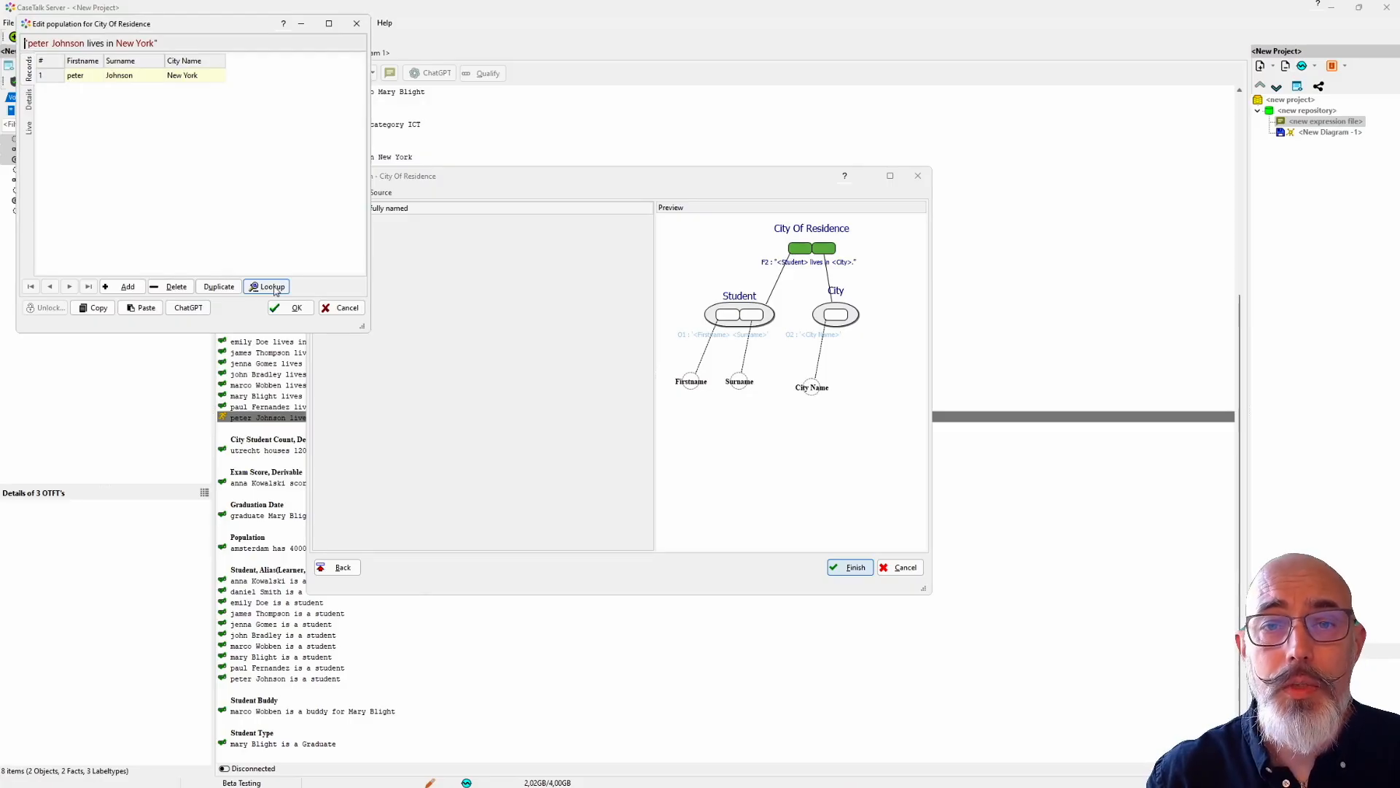
Step: Add a second record to the City Of Residence population with a first name, a surname and the city Utrecht, and accept it
{"action": "left_click_drag", "start_coordinate": [177, 31], "coordinate": [207, 131]}
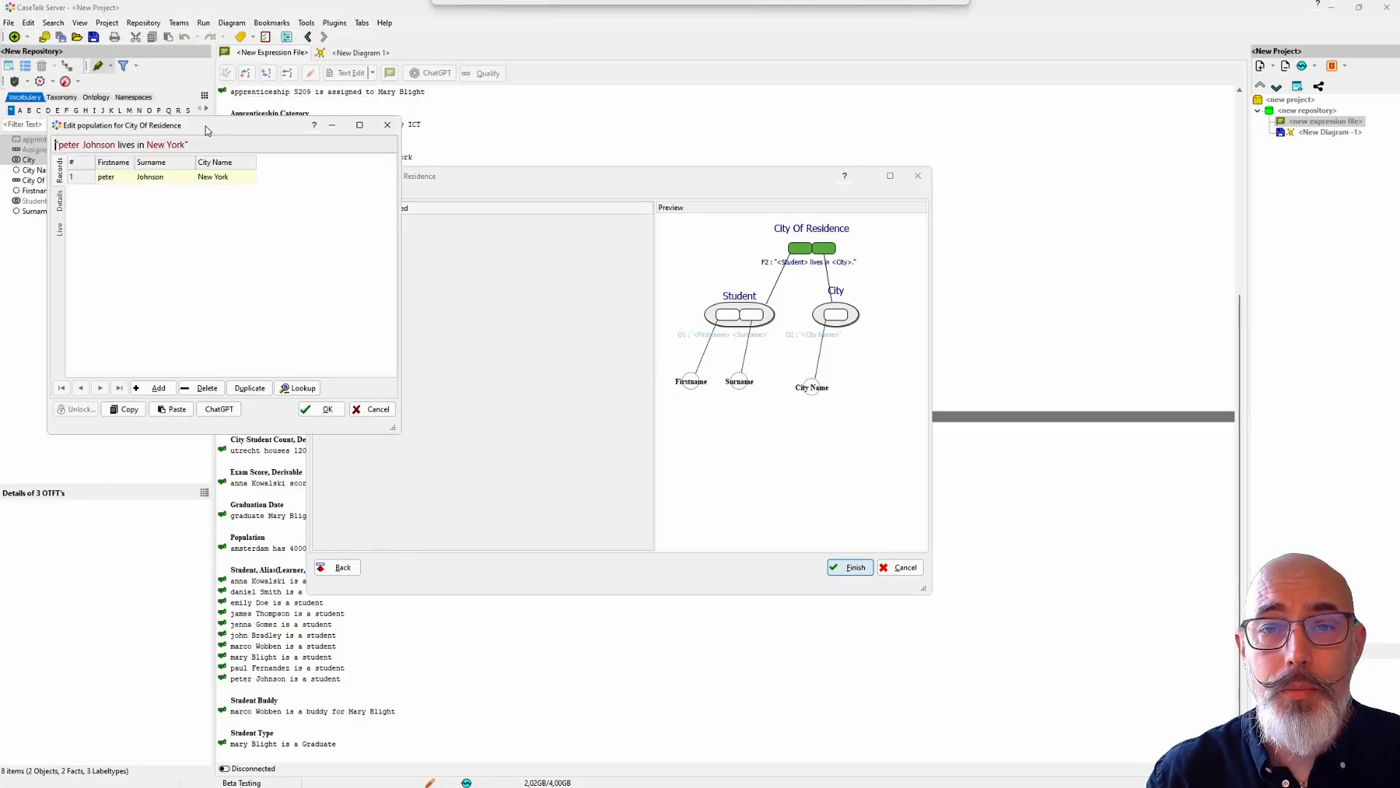
{"action": "left_click", "coordinate": [156, 387]}
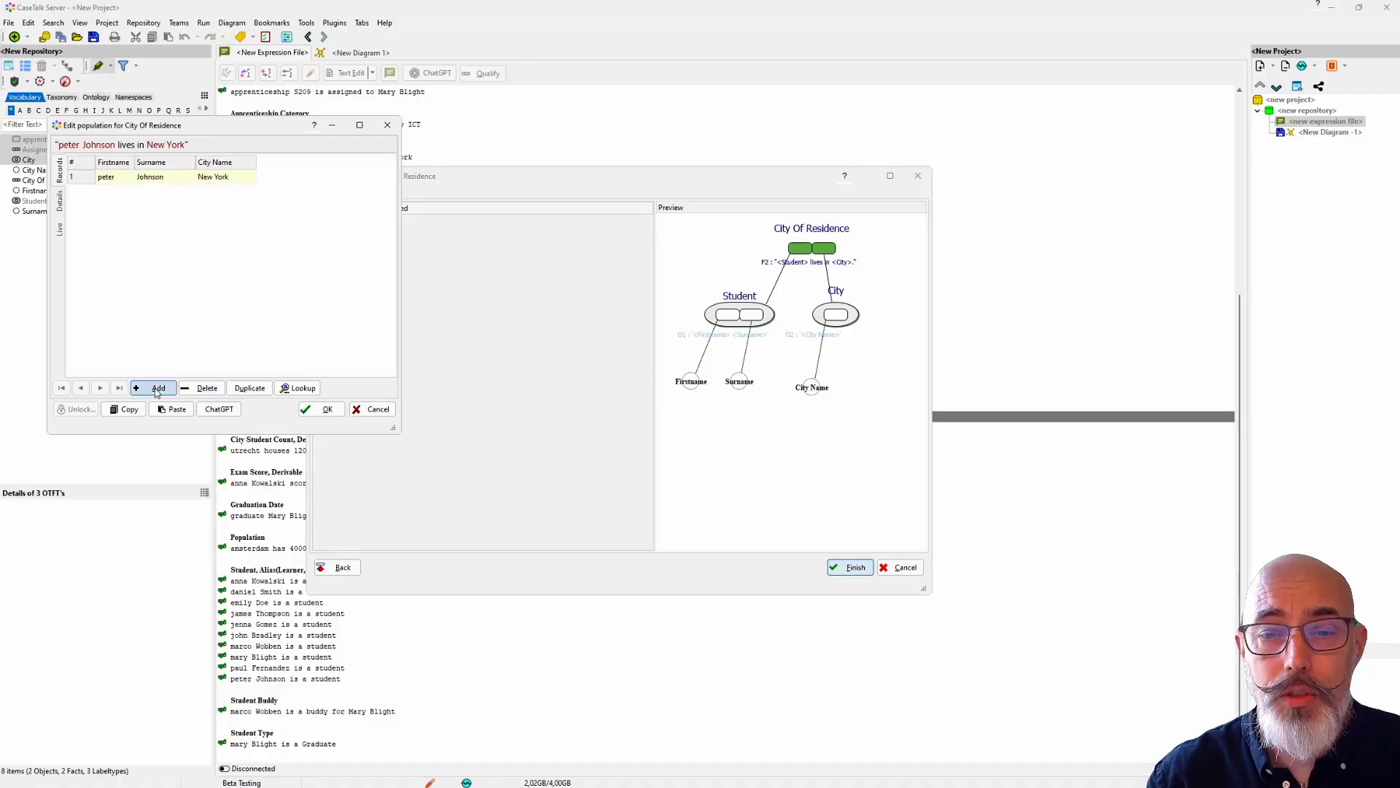
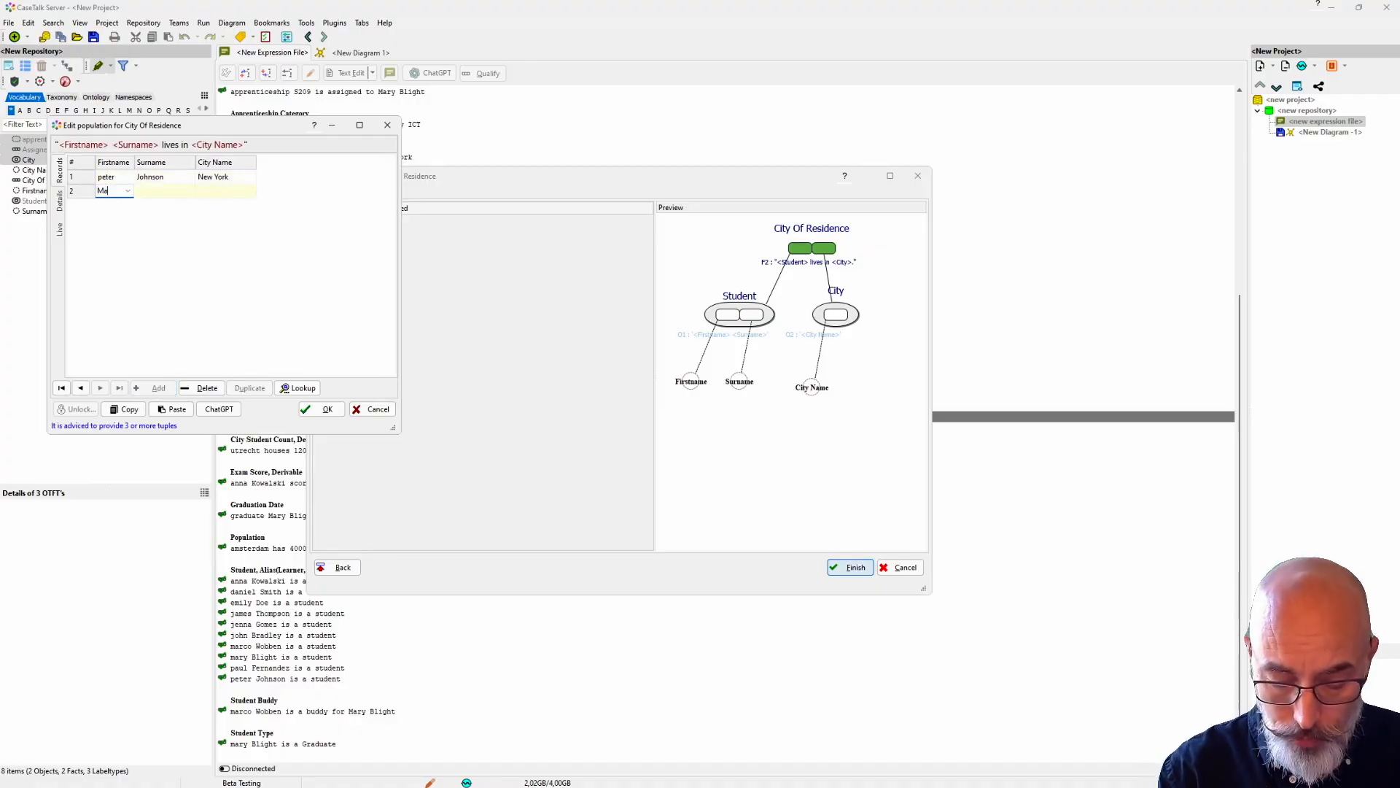
{"action": "left_click", "coordinate": [153, 193]}
{"action": "left_click", "coordinate": [217, 193]}
{"action": "type", "text": "Utrecht"}
{"action": "left_click", "coordinate": [321, 408]}
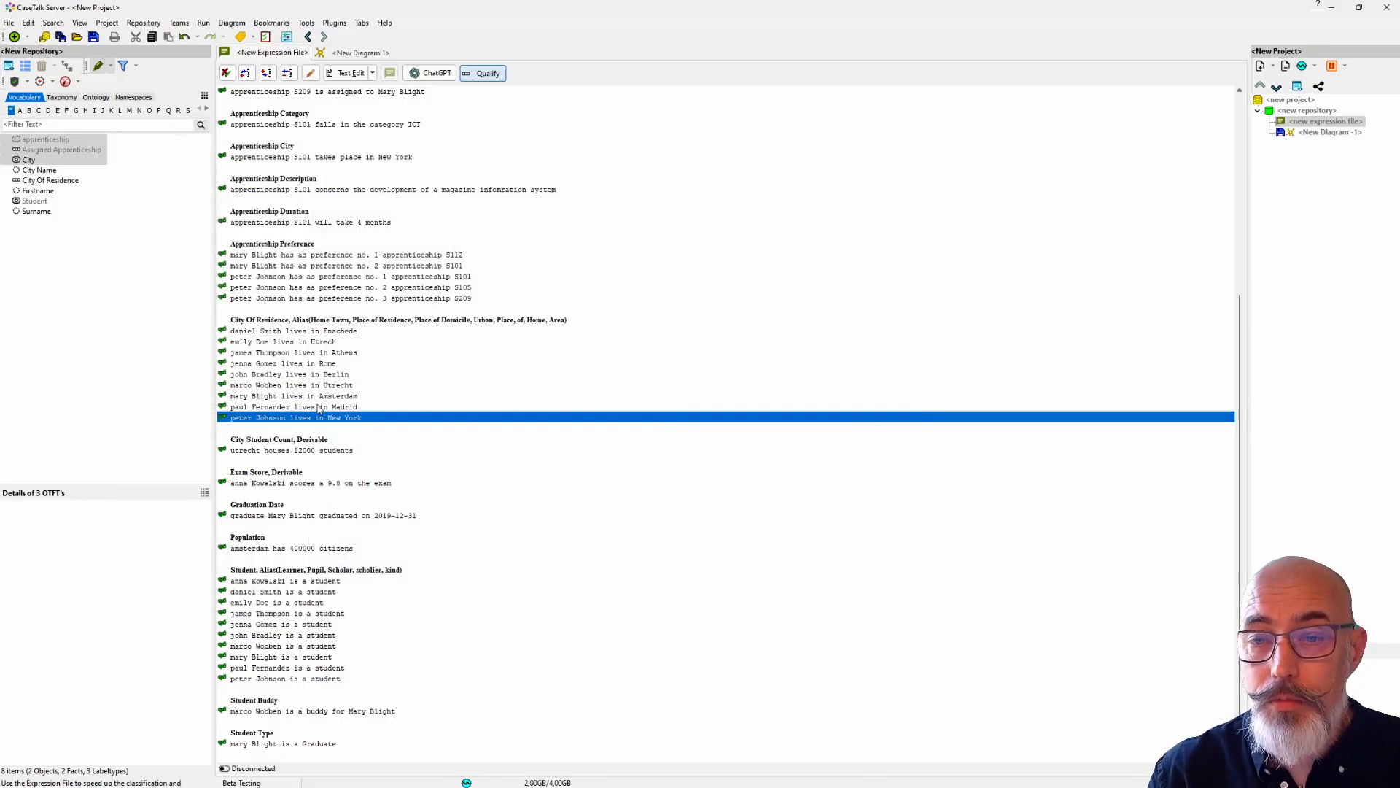
Step: Show all types related to Student in the diagram and place City Of Residence below Assigned Apprenticeship
{"action": "left_click", "coordinate": [356, 54]}
{"action": "left_click_drag", "start_coordinate": [418, 268], "coordinate": [419, 262]}
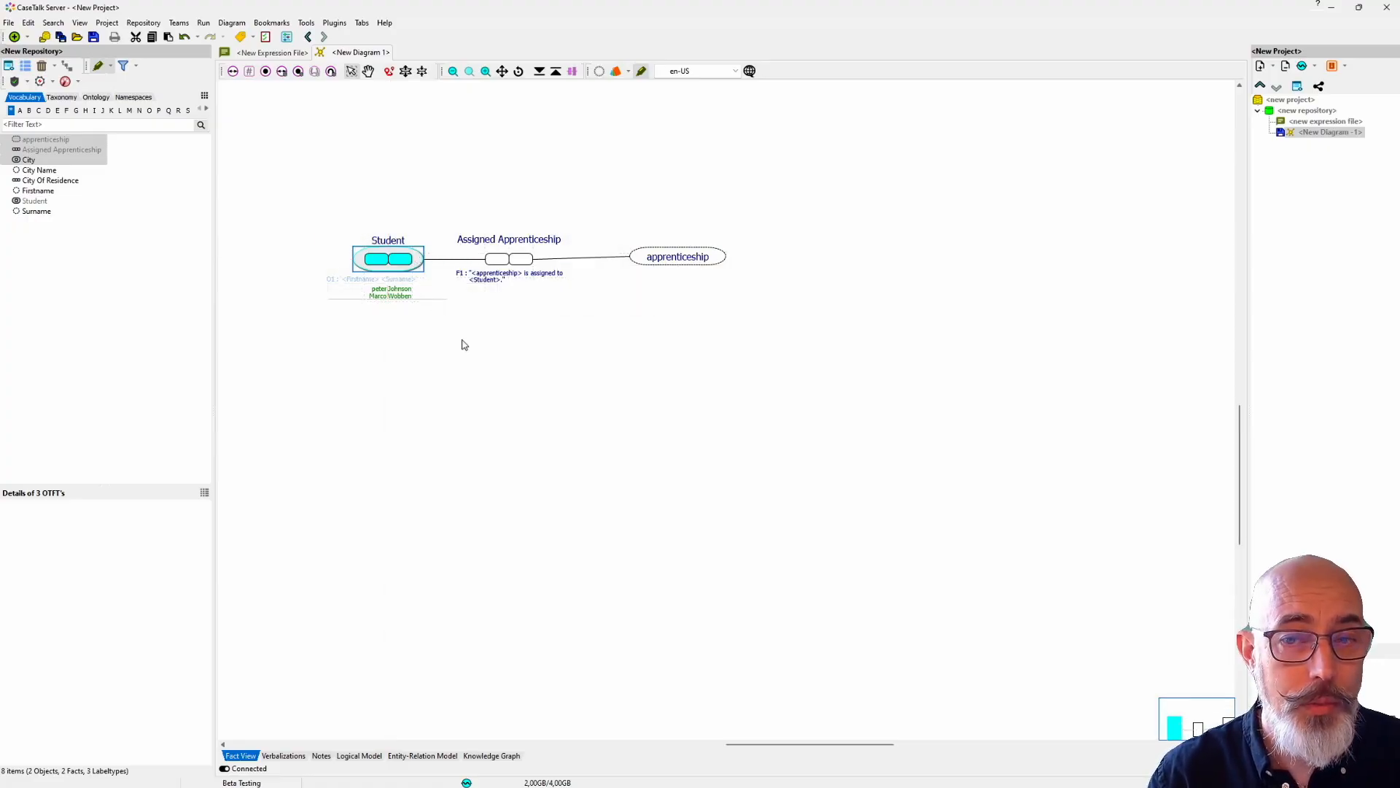
{"action": "right_click", "coordinate": [418, 261]}
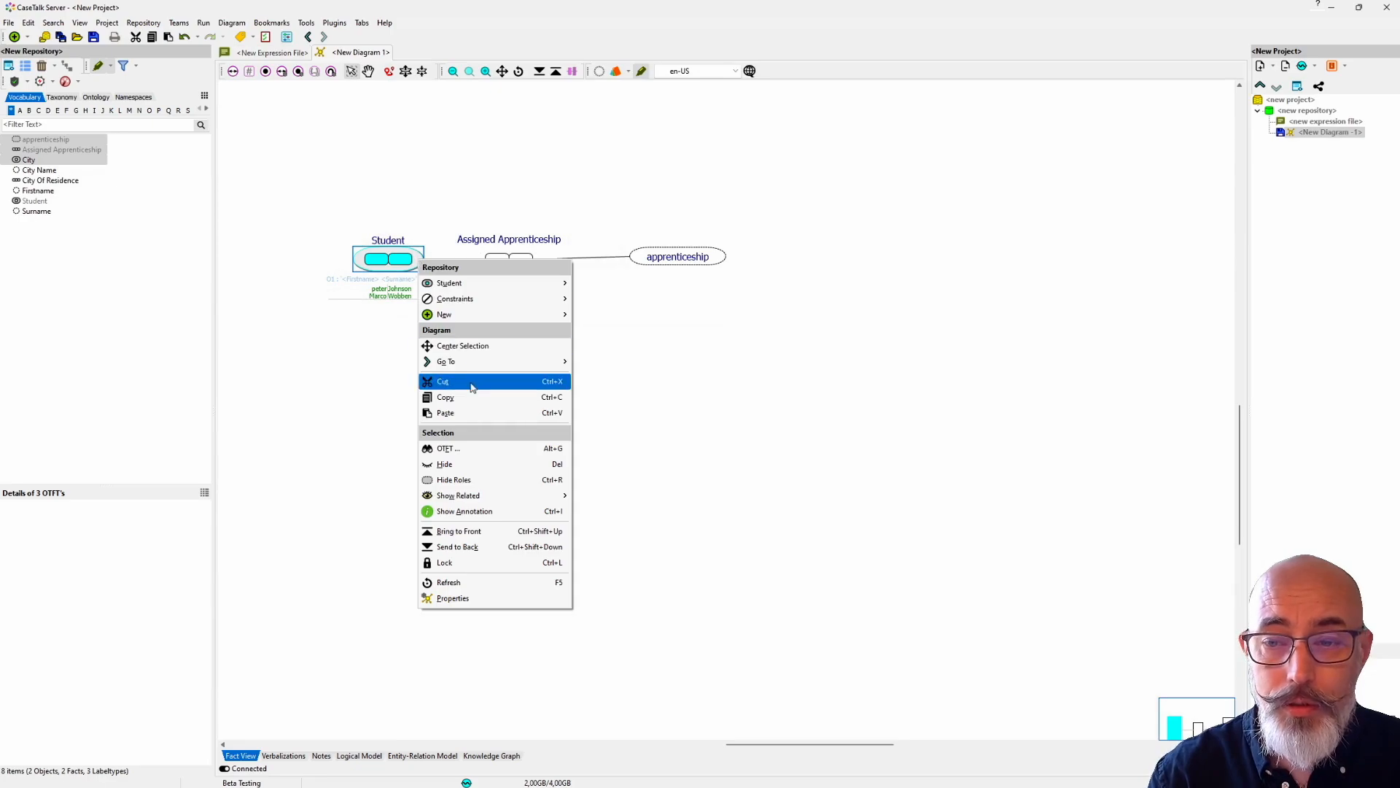
{"action": "mouse_move", "coordinate": [486, 496]}
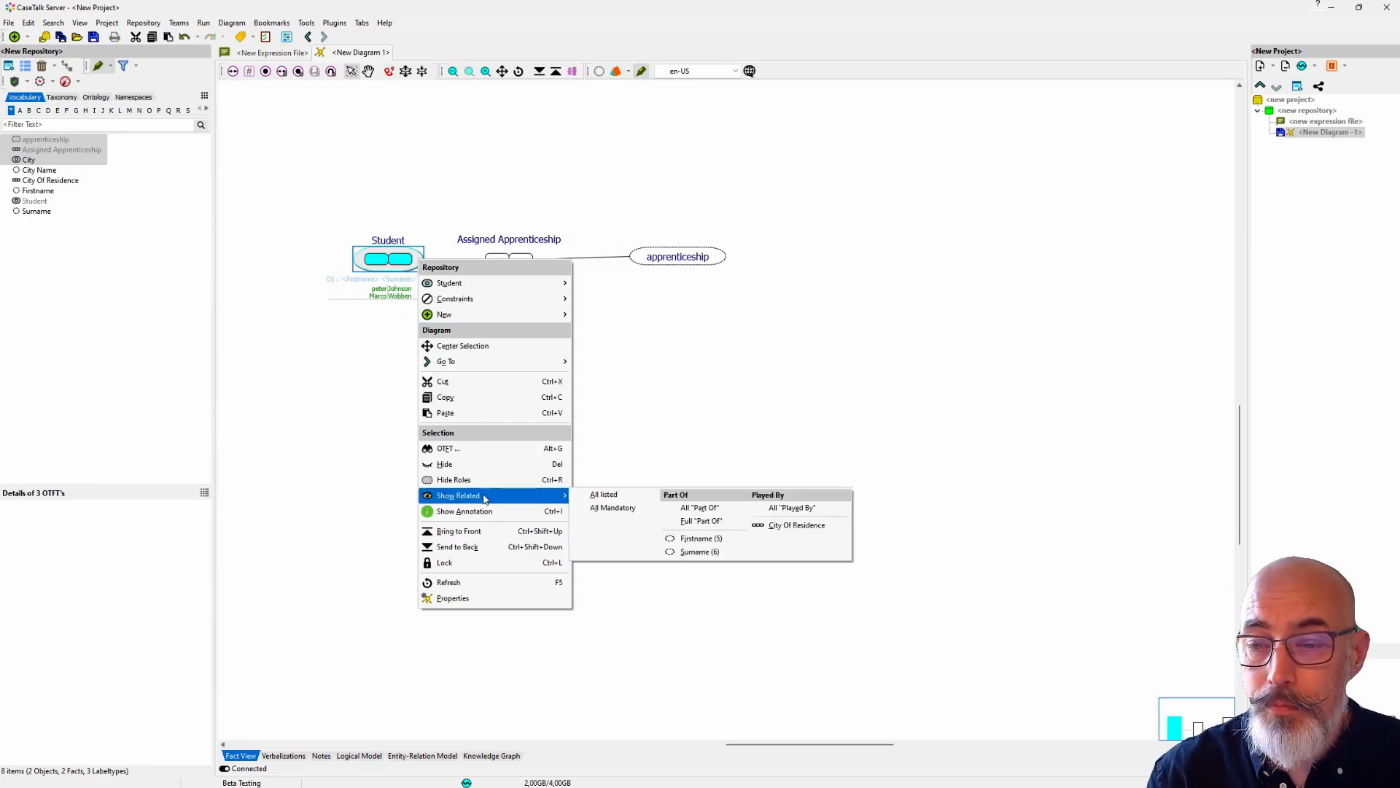
{"action": "left_click", "coordinate": [614, 497]}
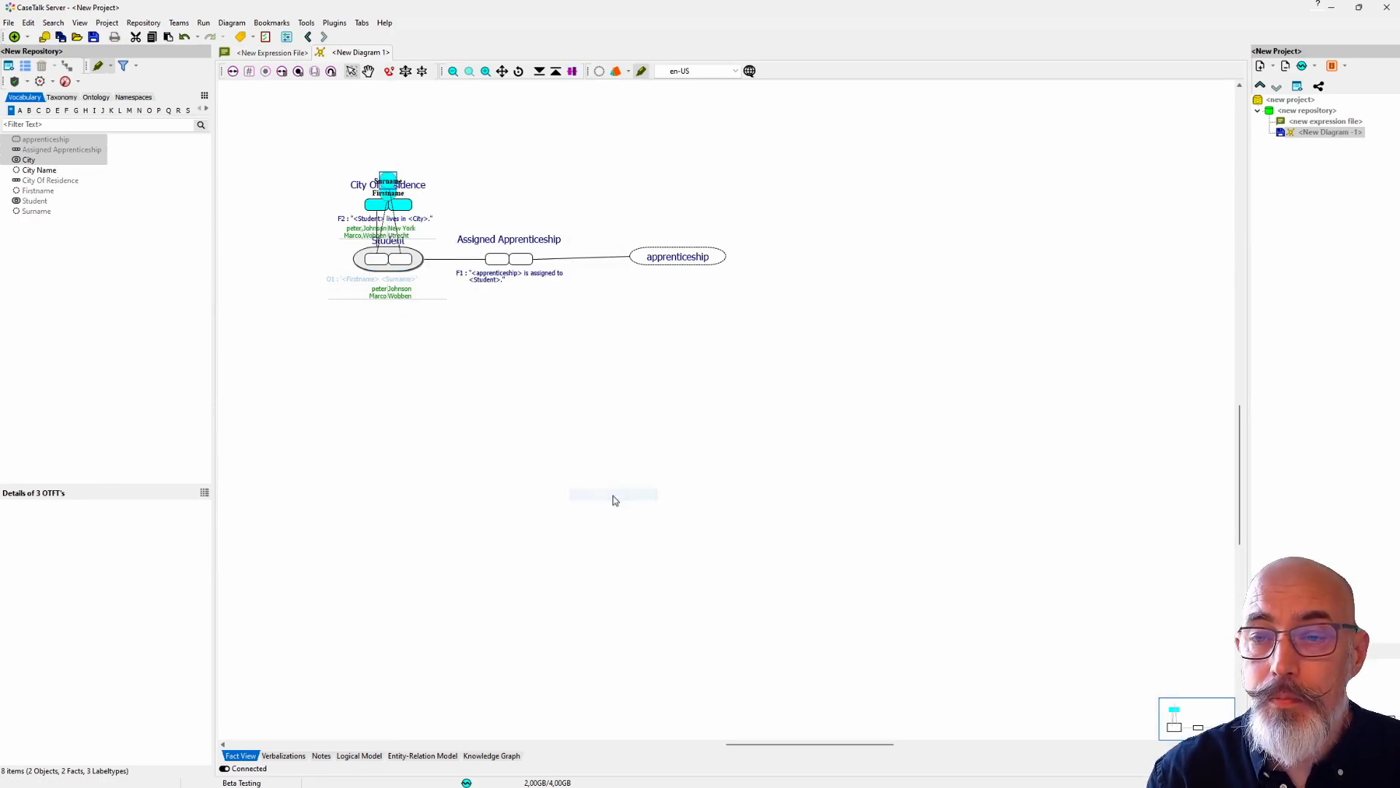
{"action": "left_click_drag", "start_coordinate": [391, 185], "coordinate": [501, 350]}
{"action": "left_click_drag", "start_coordinate": [502, 356], "coordinate": [503, 357]}
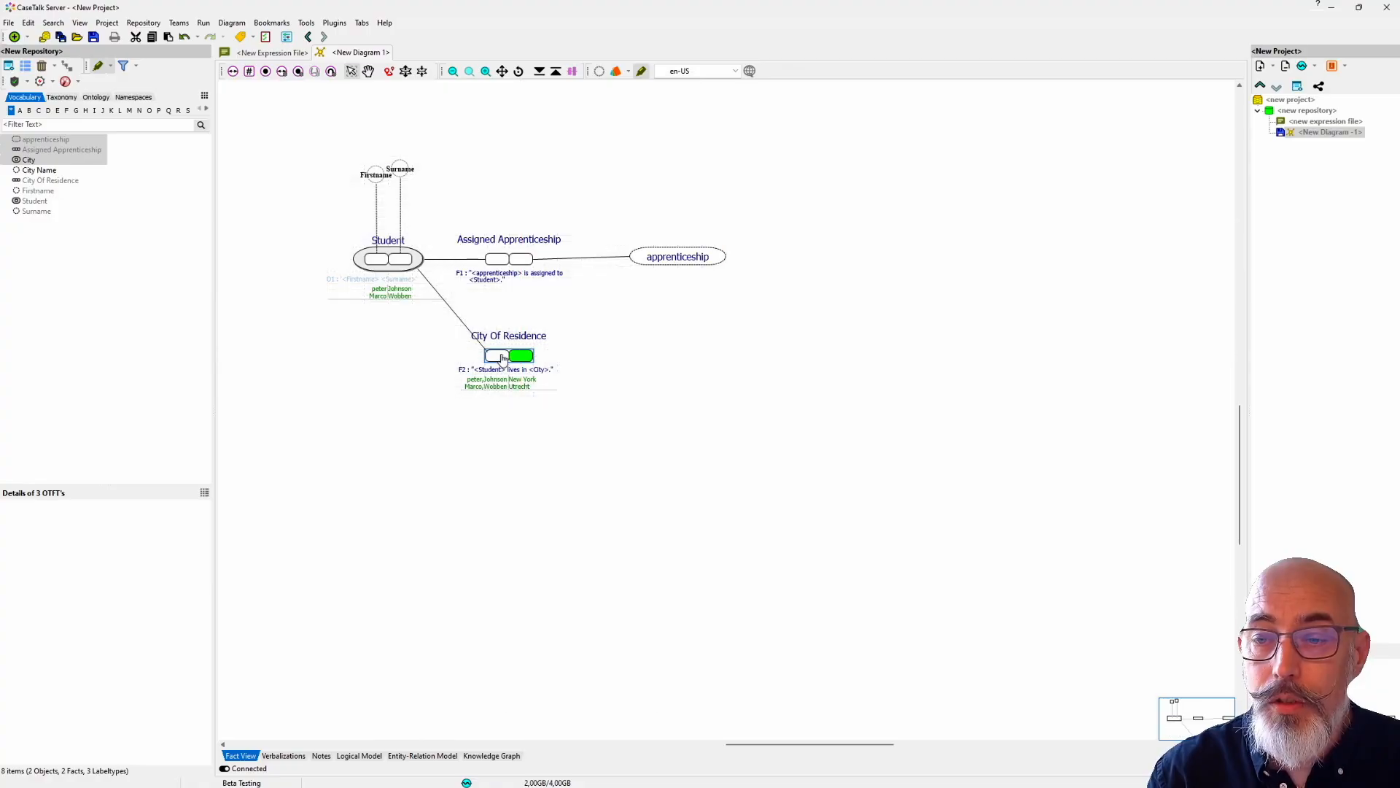
Step: Show the City object type related to City Of Residence and place it beside that fact type, on the side away from Student
{"action": "right_click", "coordinate": [503, 358]}
{"action": "mouse_move", "coordinate": [594, 591]}
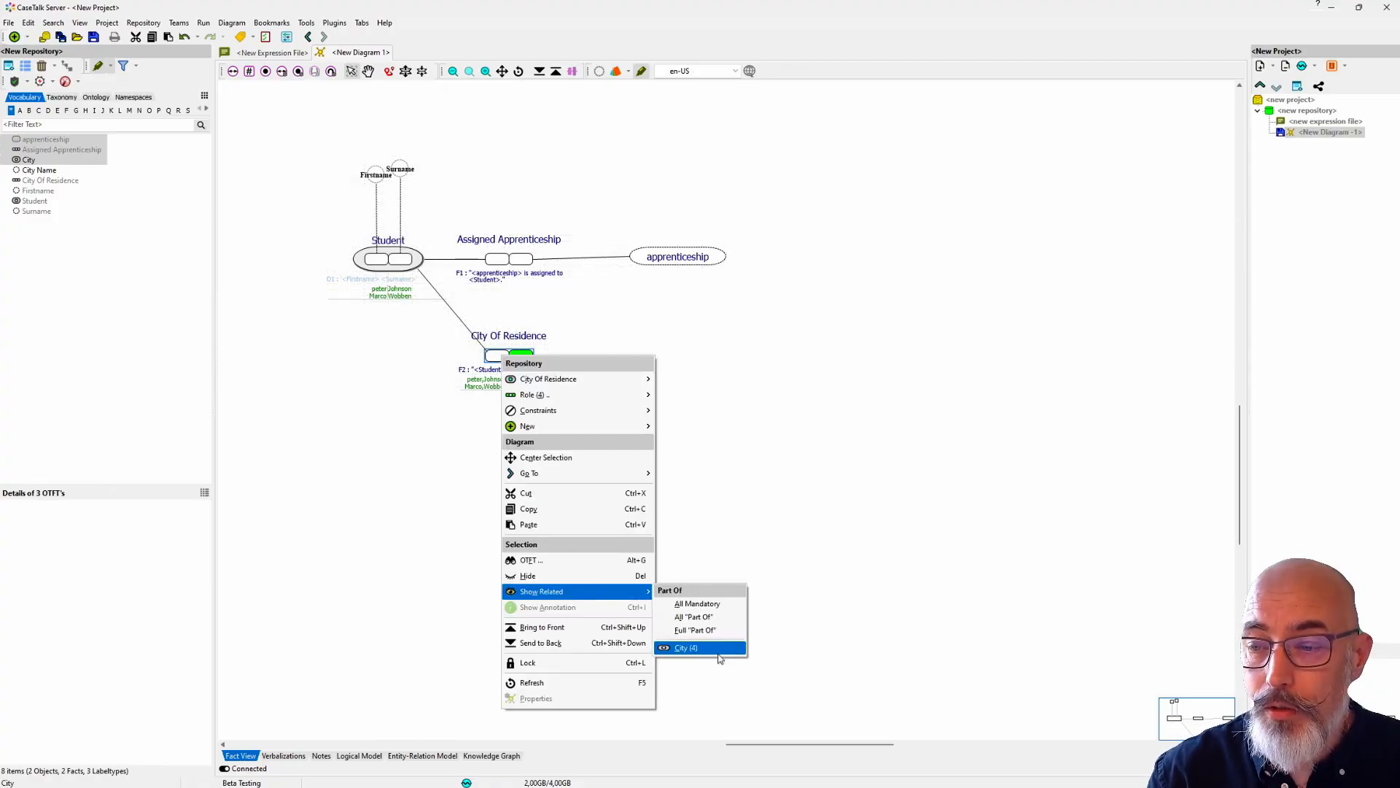
{"action": "left_click", "coordinate": [682, 647]}
{"action": "mouse_move", "coordinate": [532, 336]}
{"action": "left_mouse_down"}
{"action": "mouse_move", "coordinate": [596, 332]}
{"action": "mouse_move", "coordinate": [654, 354]}
{"action": "mouse_move", "coordinate": [642, 351]}
{"action": "left_mouse_up"}
Step: Show the City Name label type related to City and place it just above City in the diagram
{"action": "right_click", "coordinate": [642, 352]}
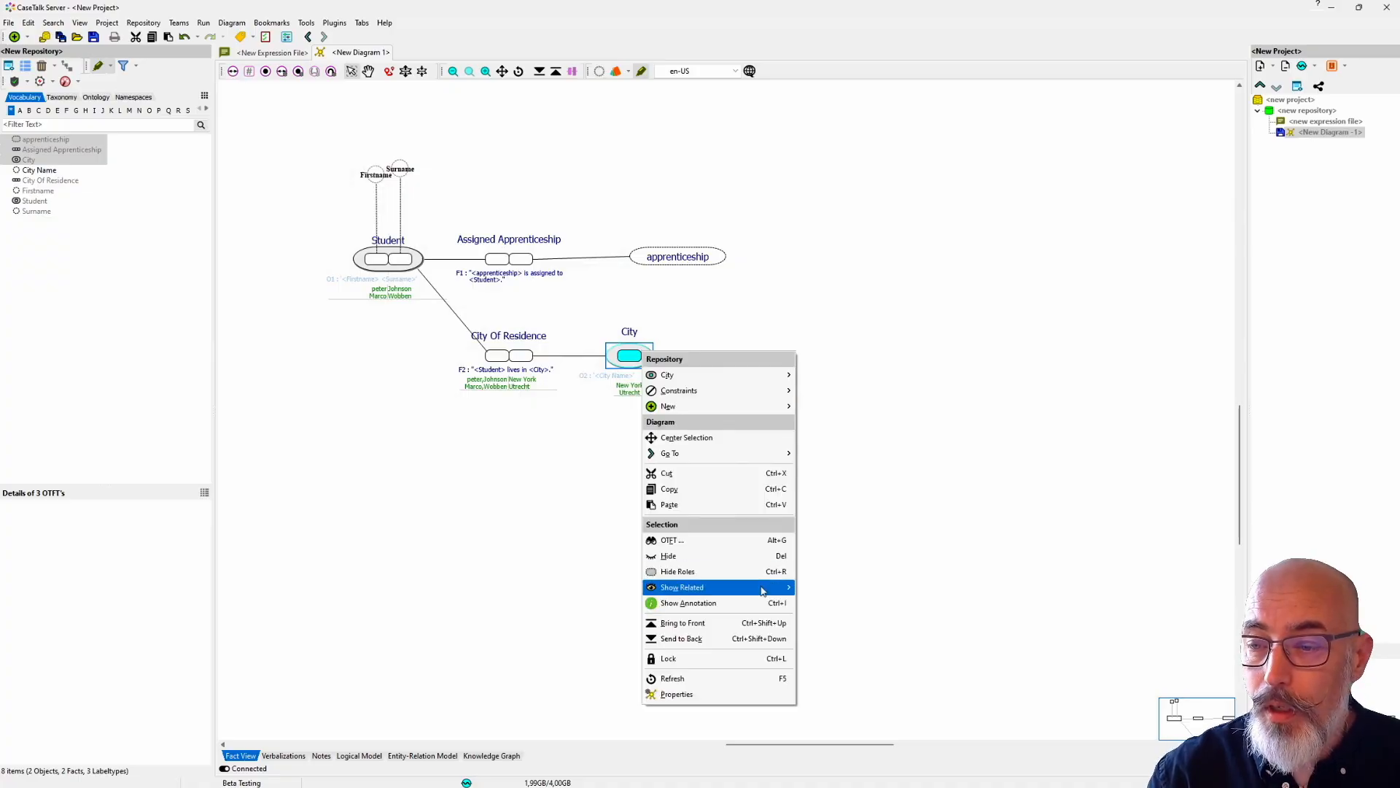
{"action": "mouse_move", "coordinate": [764, 588]}
{"action": "left_click", "coordinate": [837, 644]}
{"action": "left_click_drag", "start_coordinate": [629, 334], "coordinate": [630, 314]}
{"action": "left_click_drag", "start_coordinate": [678, 259], "coordinate": [678, 260]}
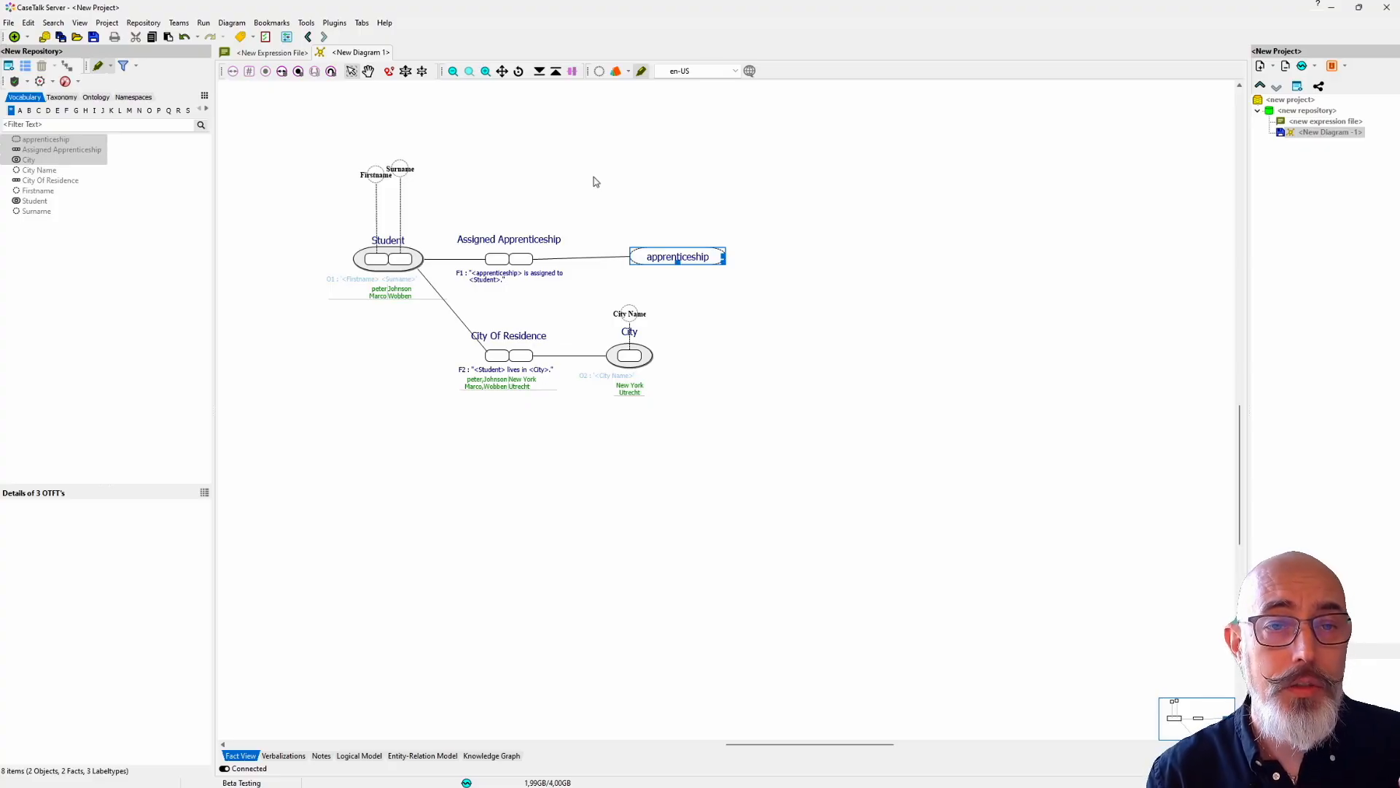
Step: Create a new expression in the repository reading "apprenticeship S101"
{"action": "left_click", "coordinate": [27, 37]}
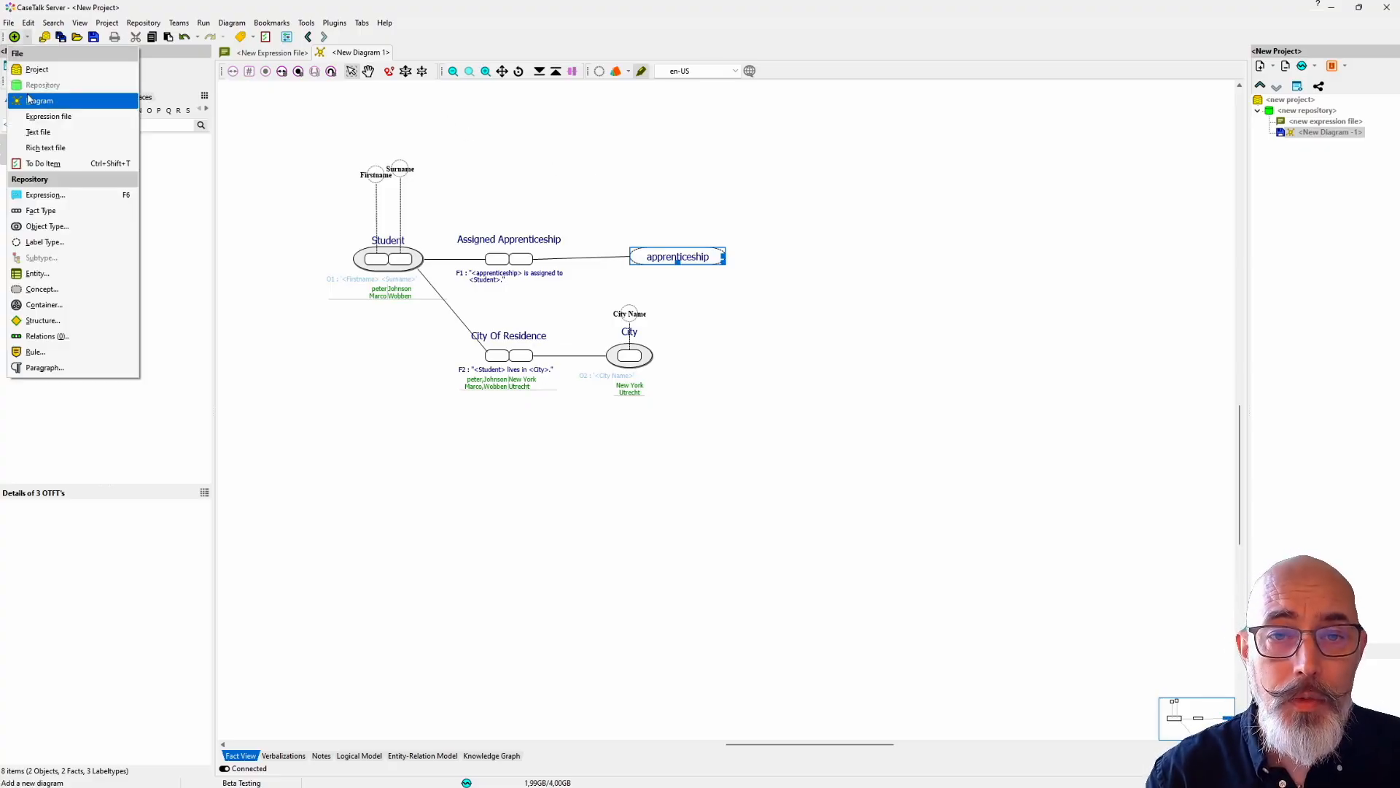
{"action": "left_click", "coordinate": [39, 197]}
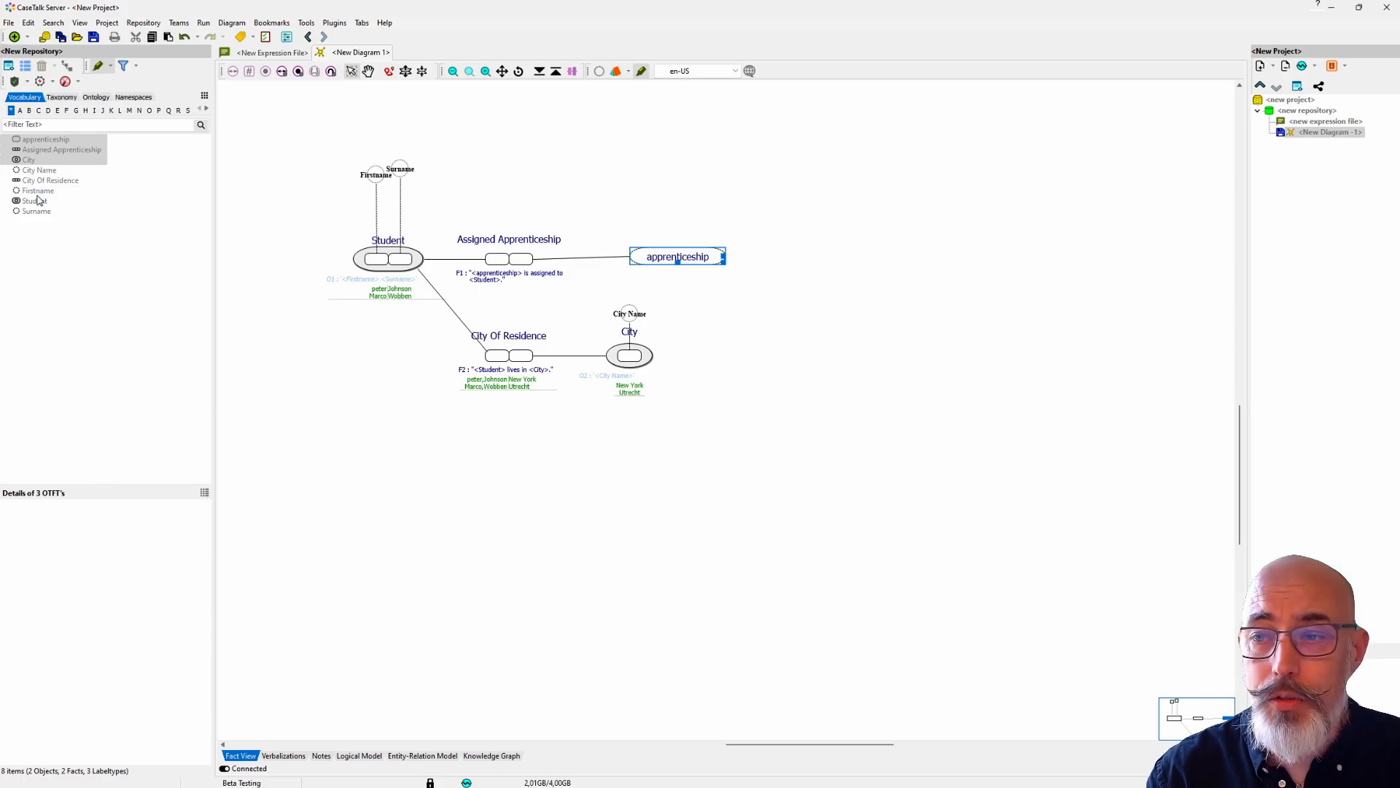
{"action": "left_click_drag", "start_coordinate": [179, 56], "coordinate": [376, 271]}
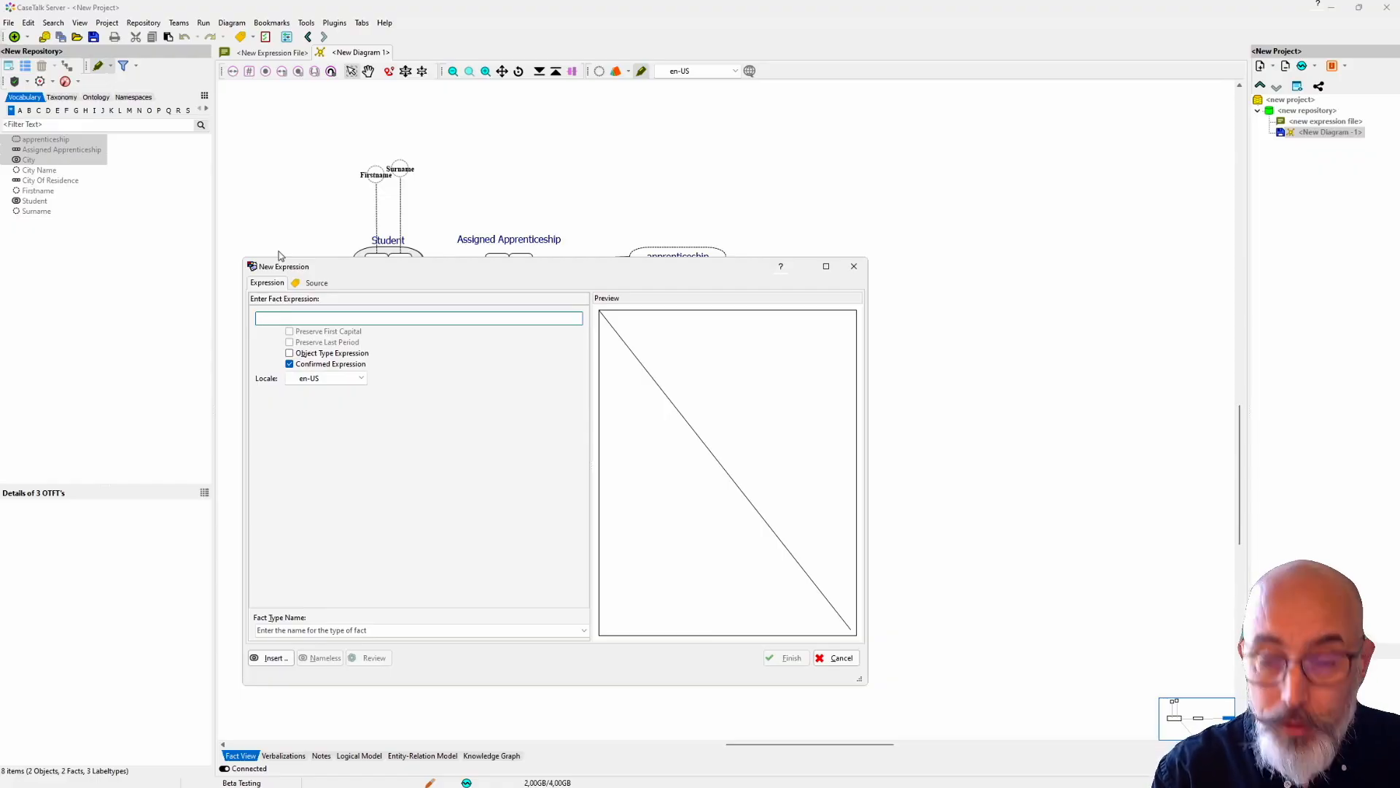
{"action": "type", "text": "apprenticeshi"}
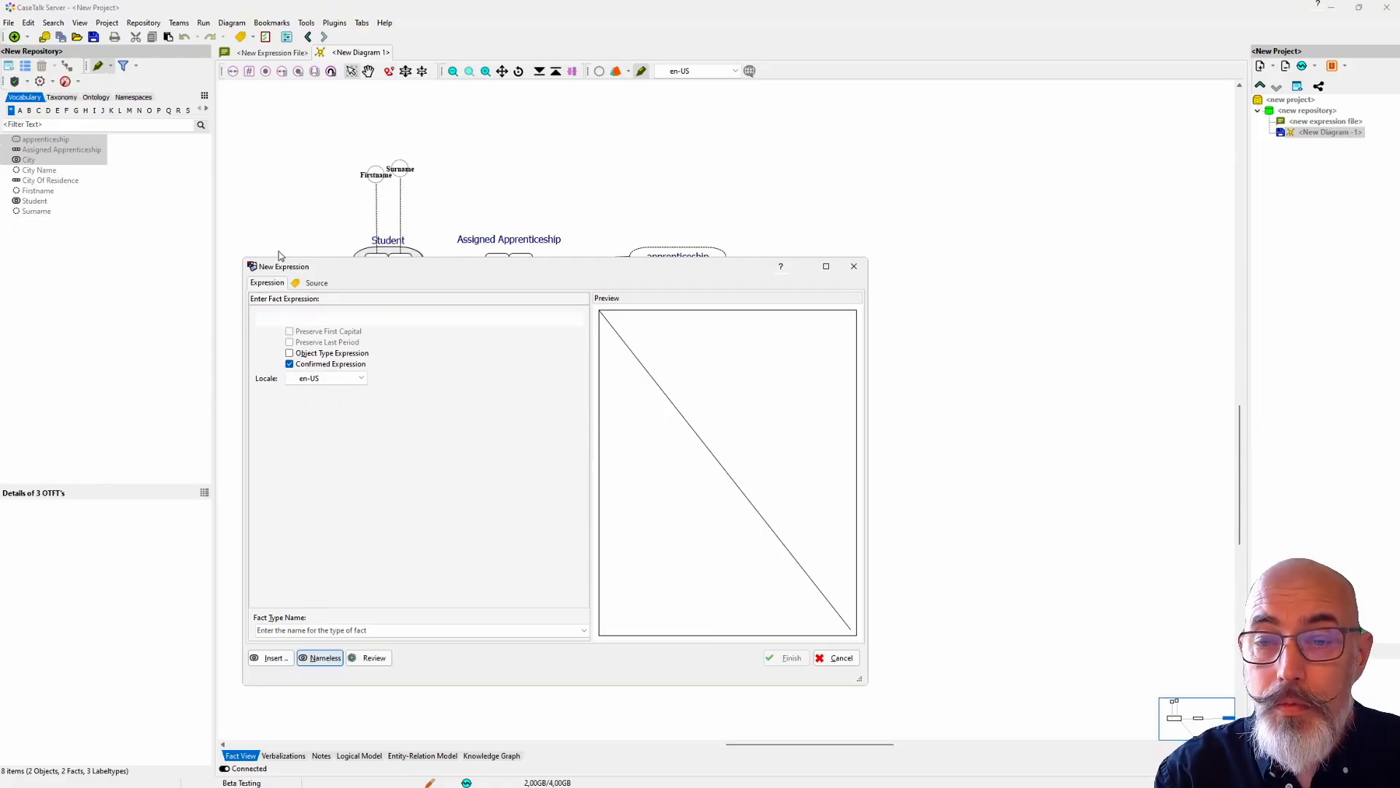
{"action": "type", "text": "p S101"}
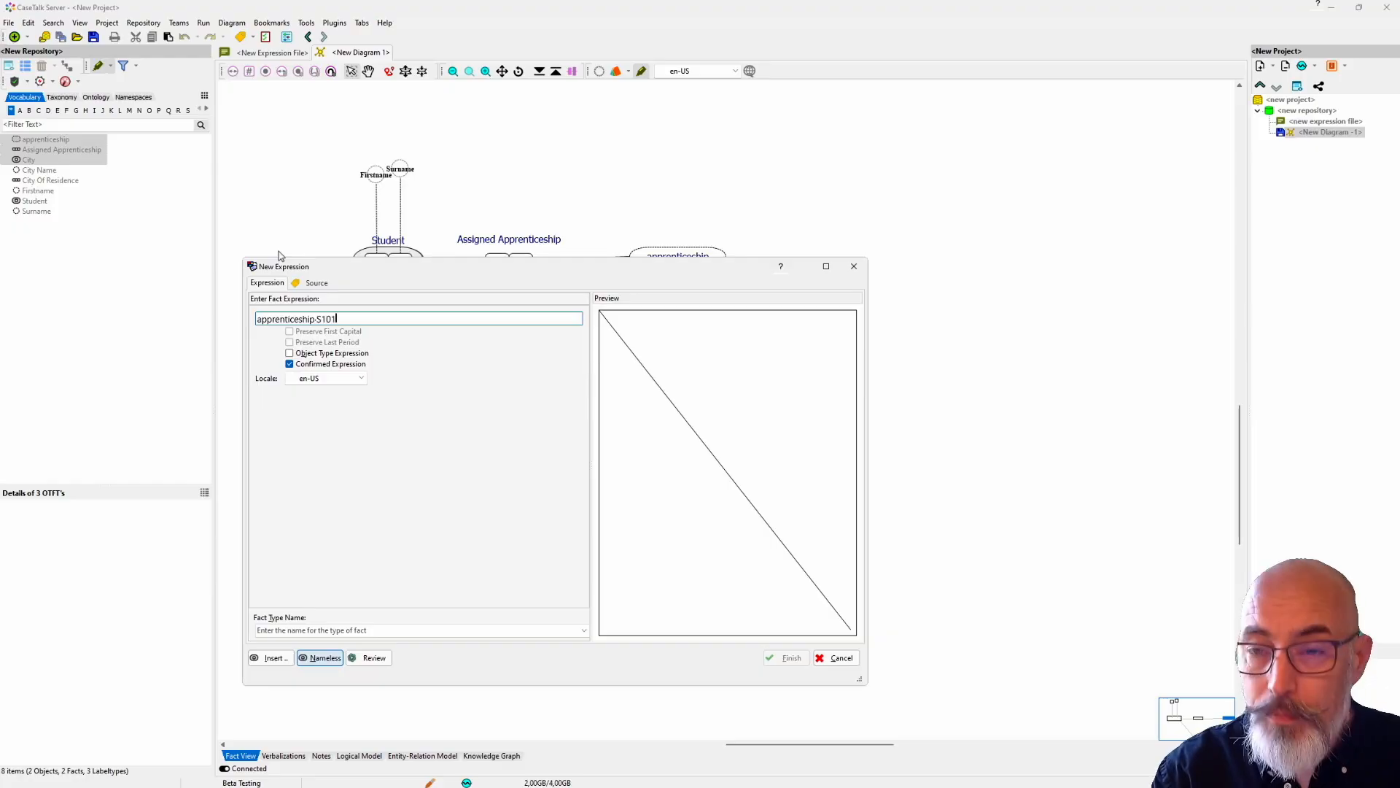
Step: Mark the expression as an object type expression and assign it to the existing apprenticeship type
{"action": "left_click", "coordinate": [317, 356]}
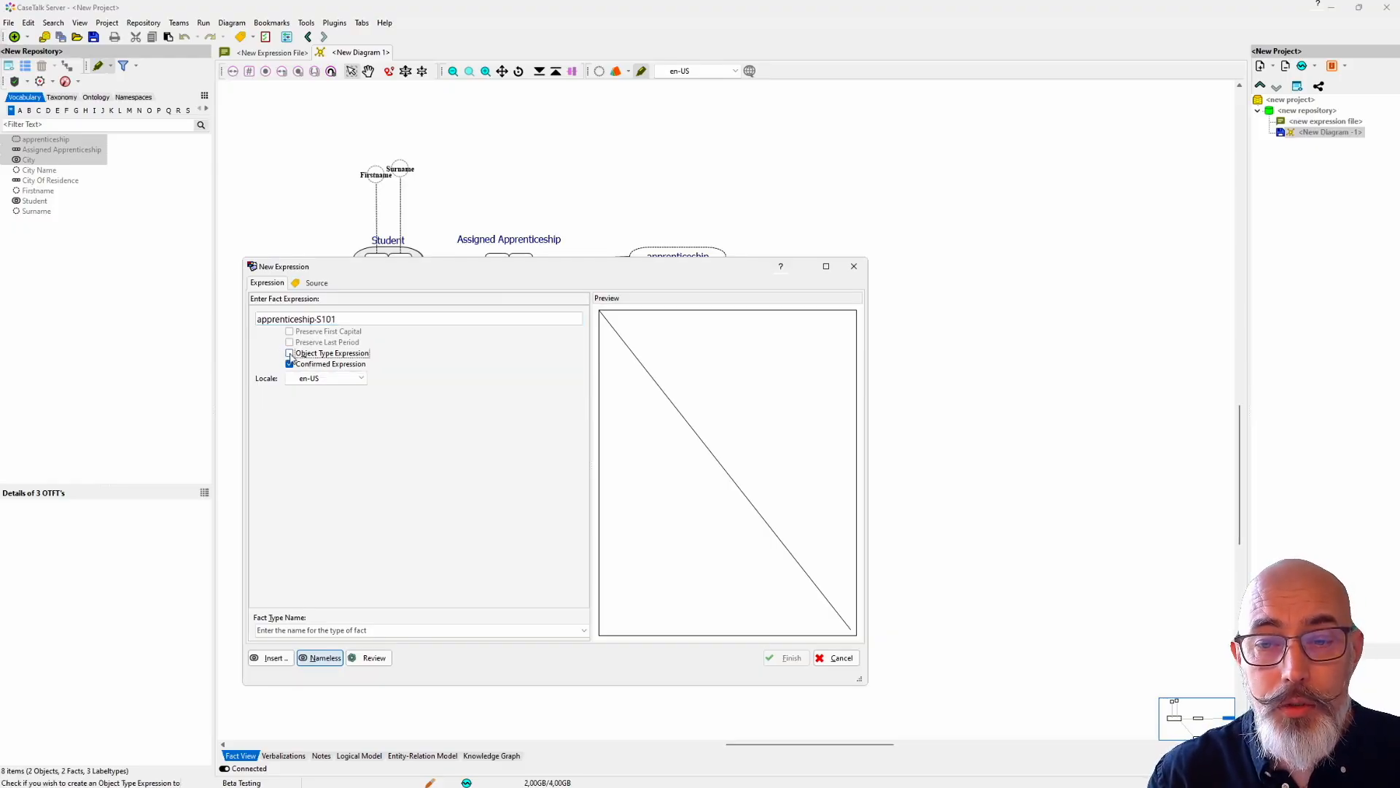
{"action": "left_click", "coordinate": [302, 633]}
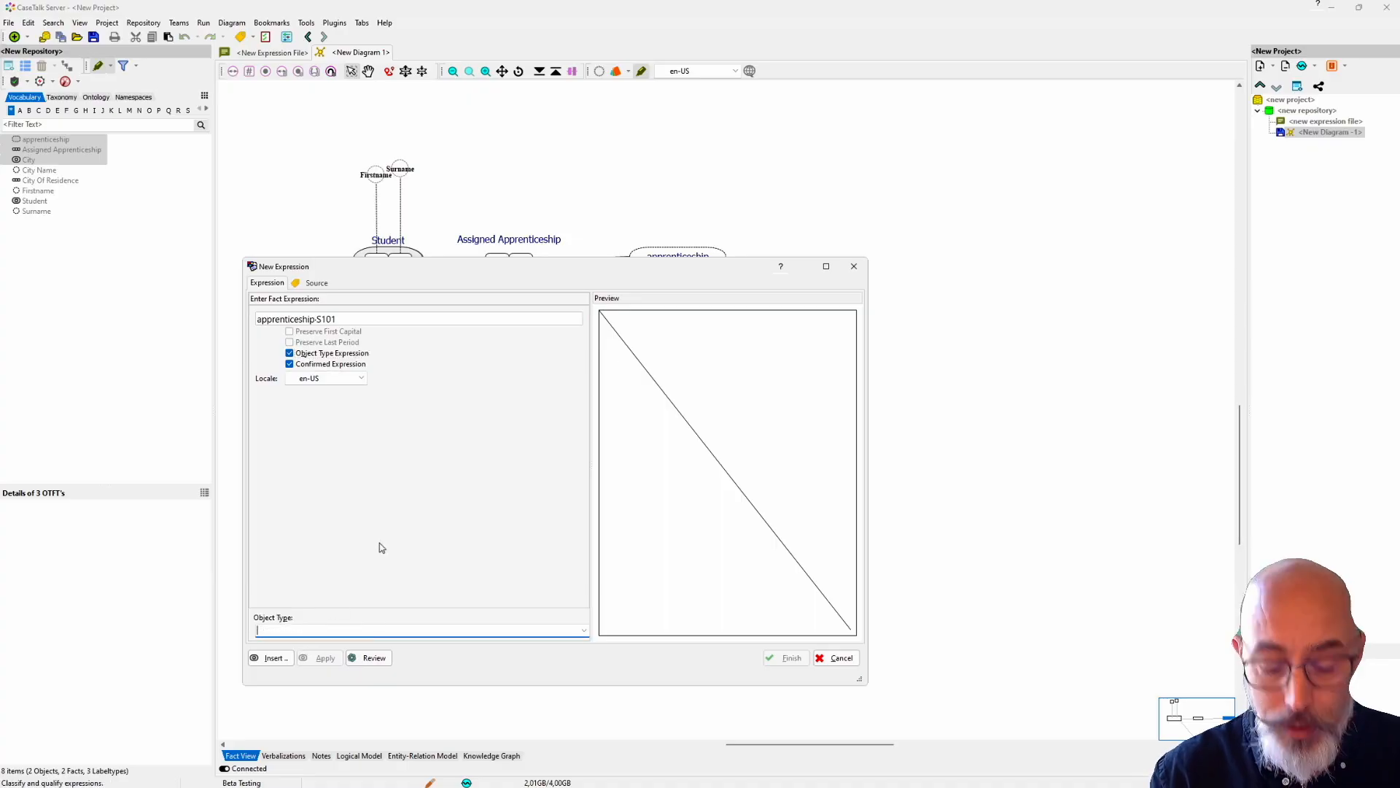
{"action": "type", "text": "Appe"}
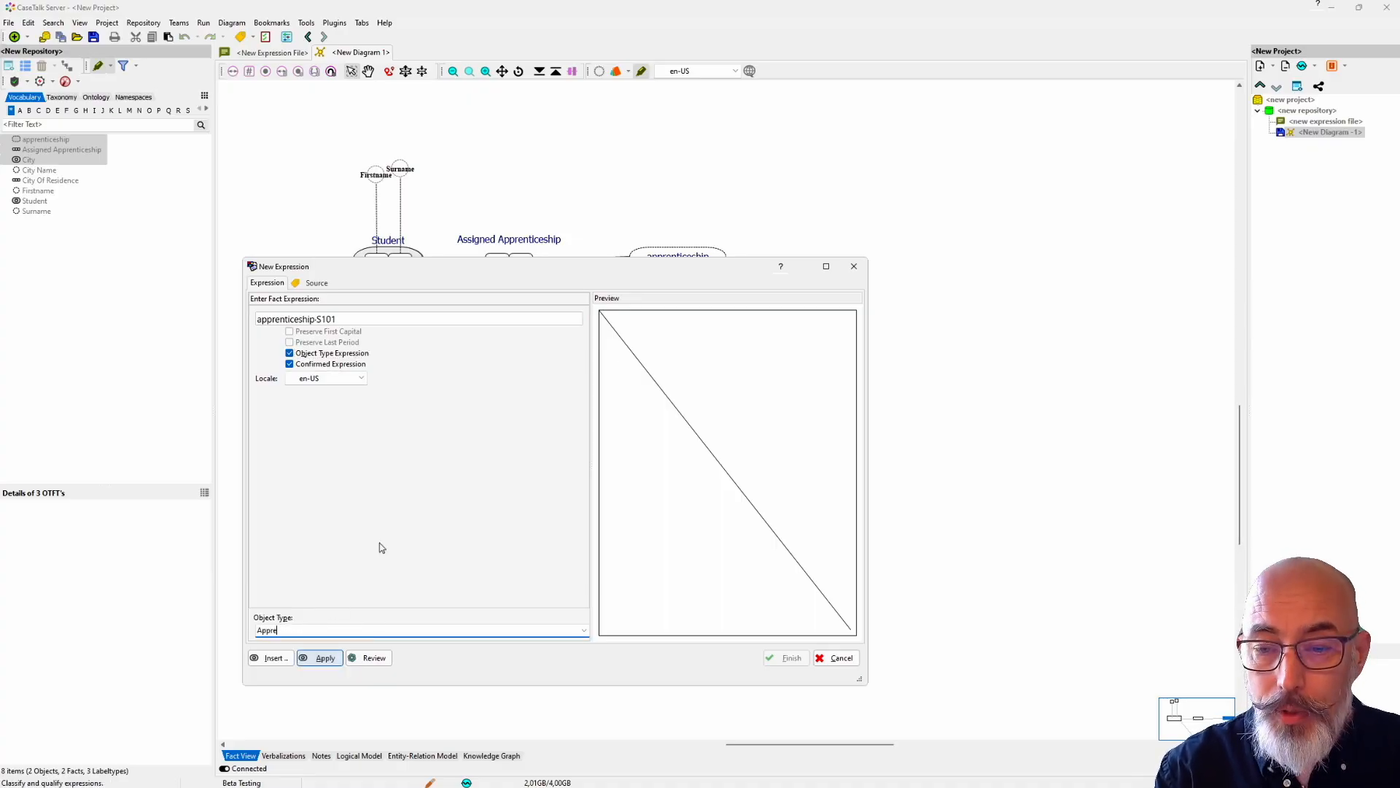
{"action": "key", "text": "Down"}
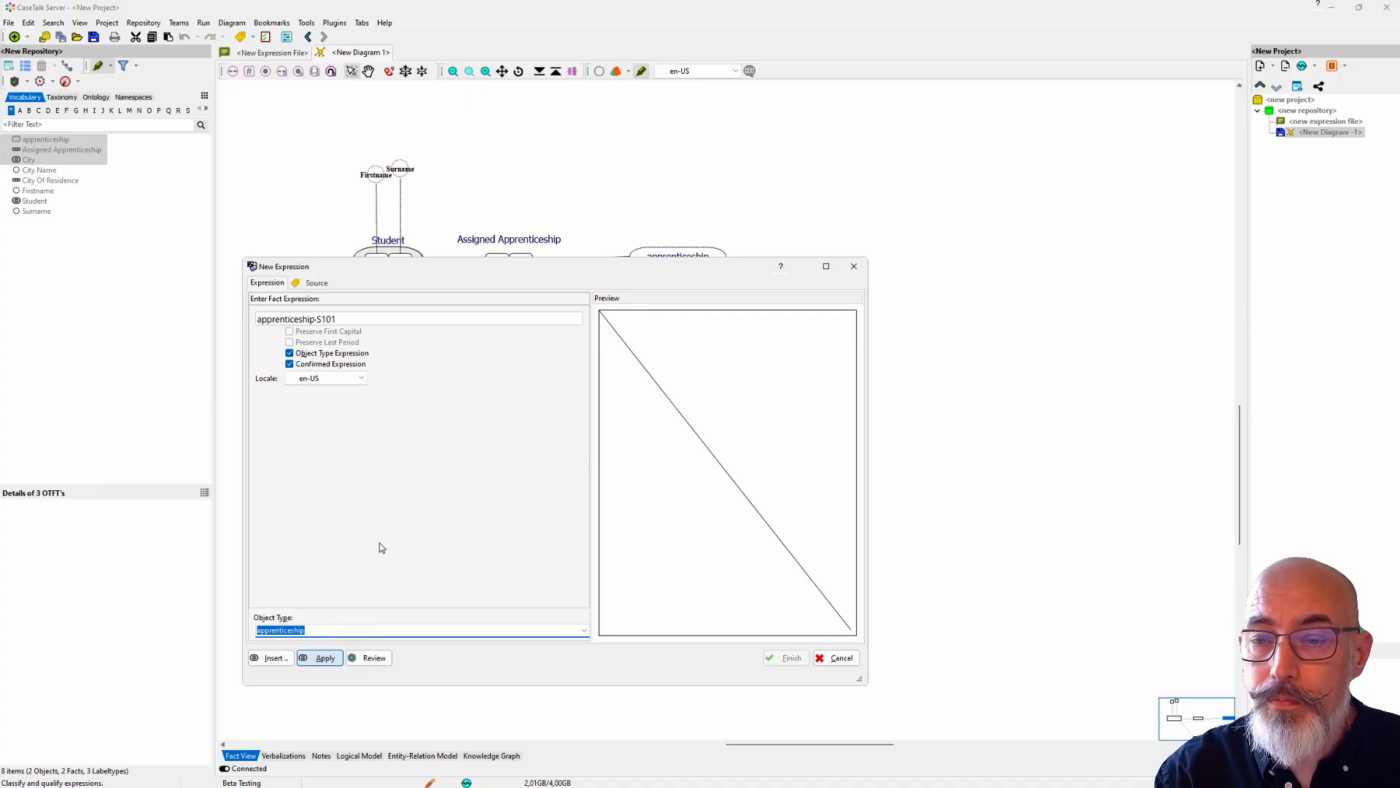
{"action": "key", "text": "Return"}
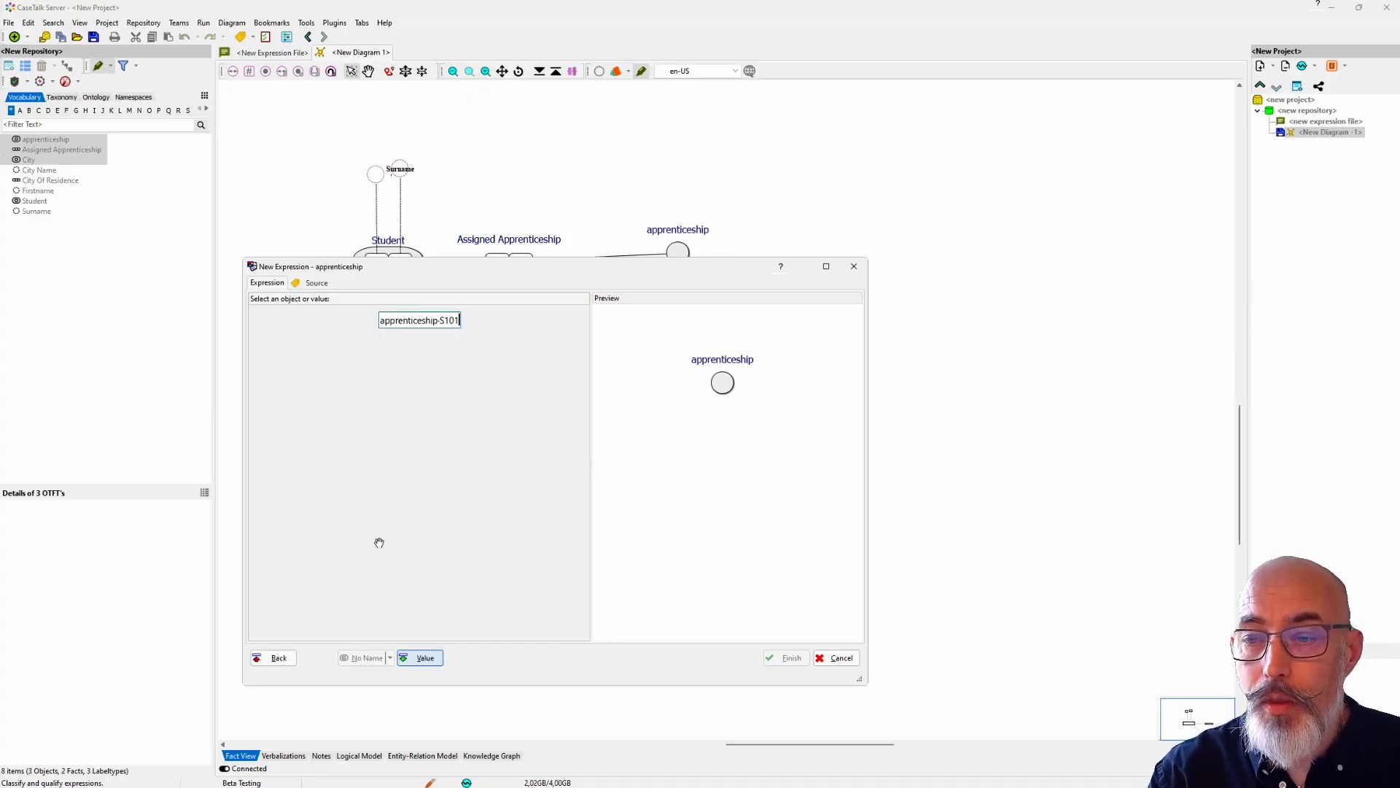
Step: Qualify S101 in the expression as an "apprenticeship Code" value, then complete and finish the expression
{"action": "key", "text": "ctrl+shift+Left"}
{"action": "key", "text": "Tab"}
{"action": "type", "text": "App"}
{"action": "key", "text": "Down"}
{"action": "key", "text": "End"}
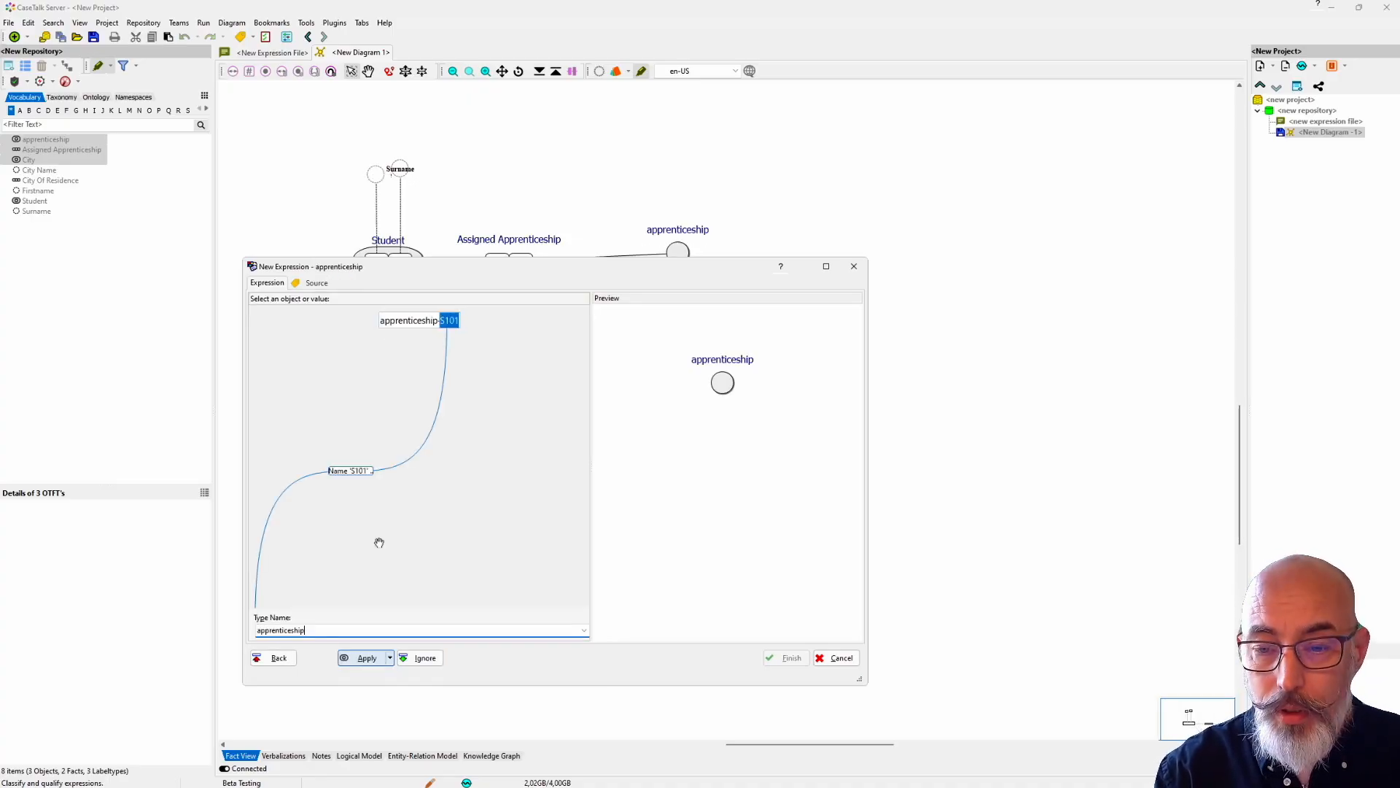
{"action": "type", "text": "Code"}
{"action": "key", "text": "Return"}
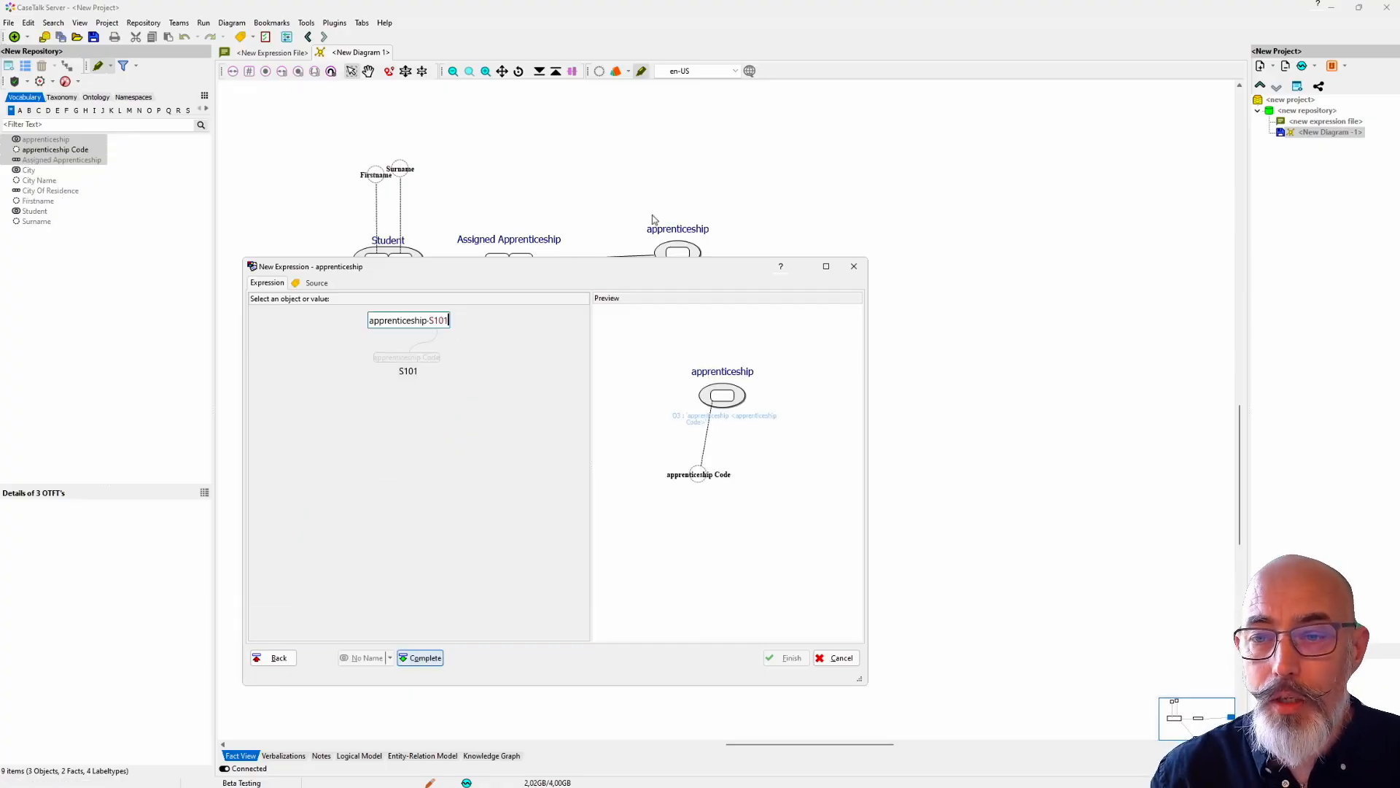
{"action": "left_click_drag", "start_coordinate": [519, 268], "coordinate": [430, 294]}
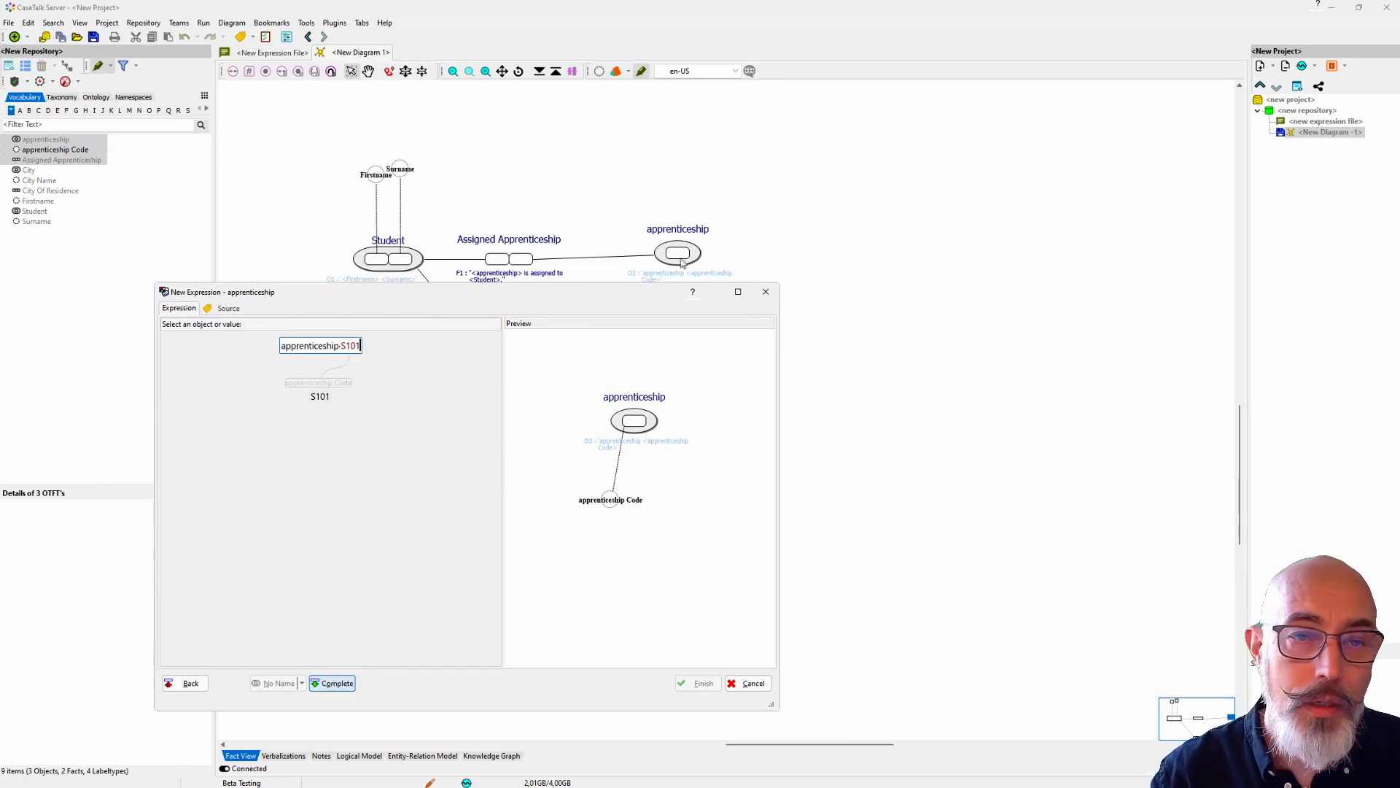
{"action": "left_click", "coordinate": [341, 684]}
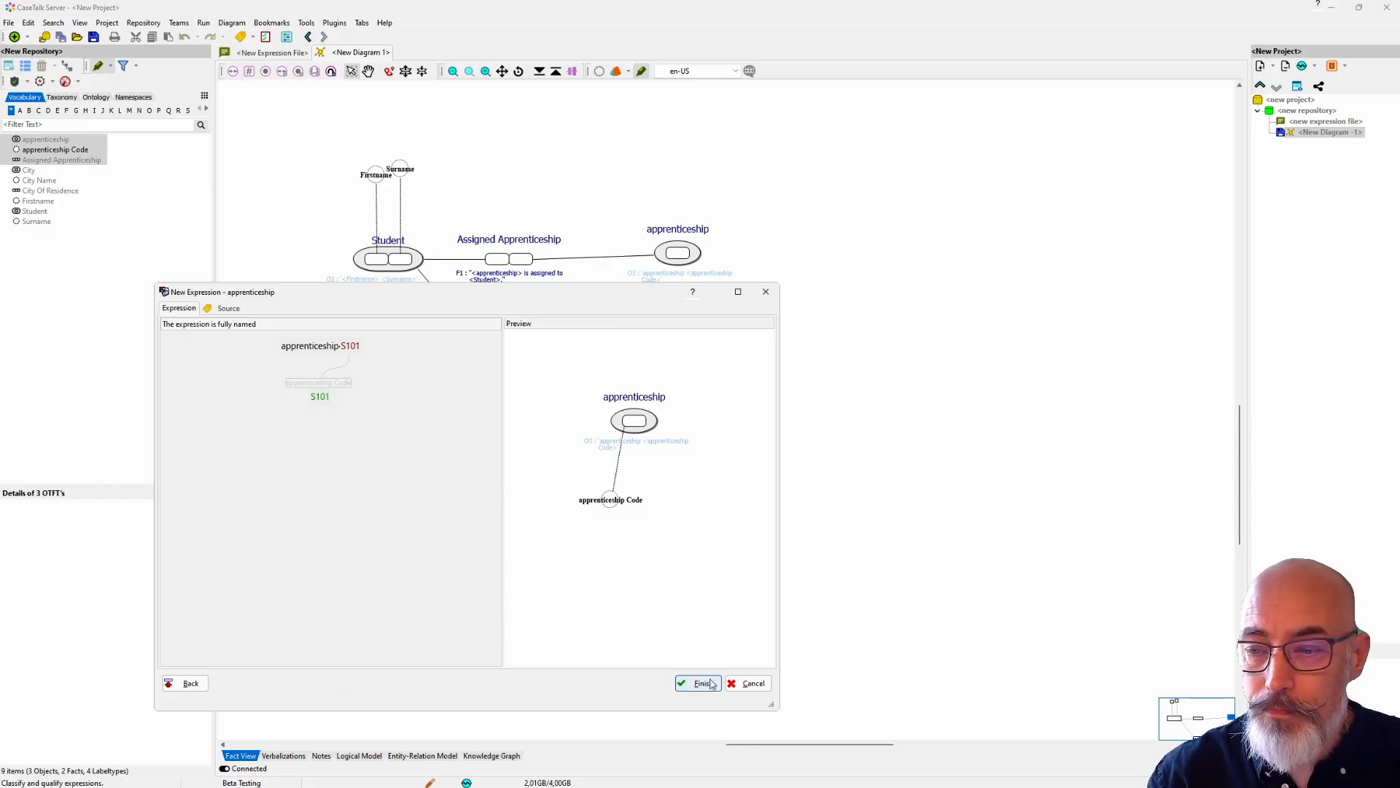
{"action": "left_click", "coordinate": [711, 684]}
Step: Level apprenticeship with Assigned Apprenticeship in the diagram, and show its related apprenticeship Code label type just above it
{"action": "left_click_drag", "start_coordinate": [698, 256], "coordinate": [686, 264]}
{"action": "right_click", "coordinate": [681, 262]}
{"action": "mouse_move", "coordinate": [786, 496]}
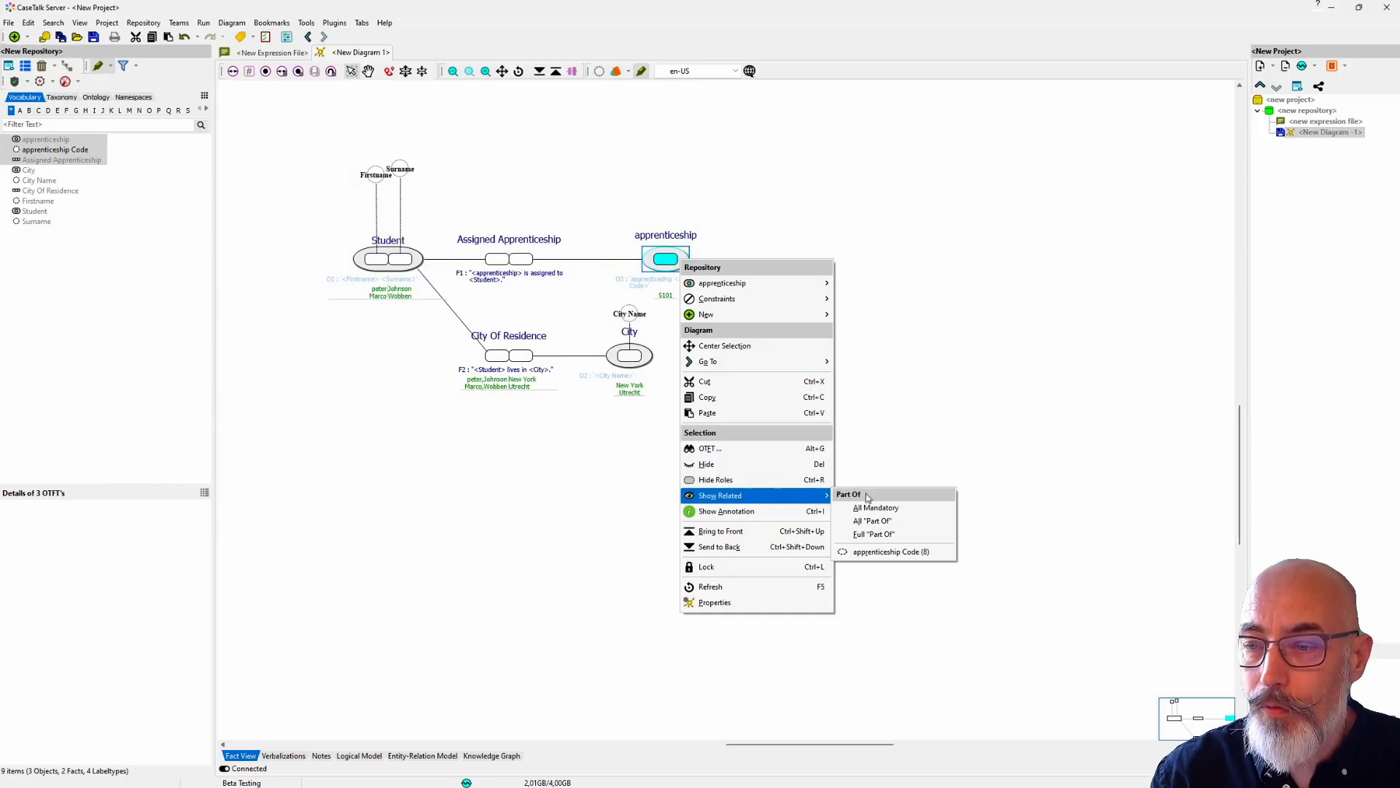
{"action": "left_click", "coordinate": [890, 552]}
{"action": "left_click_drag", "start_coordinate": [663, 238], "coordinate": [662, 201]}
{"action": "left_click", "coordinate": [465, 560]}
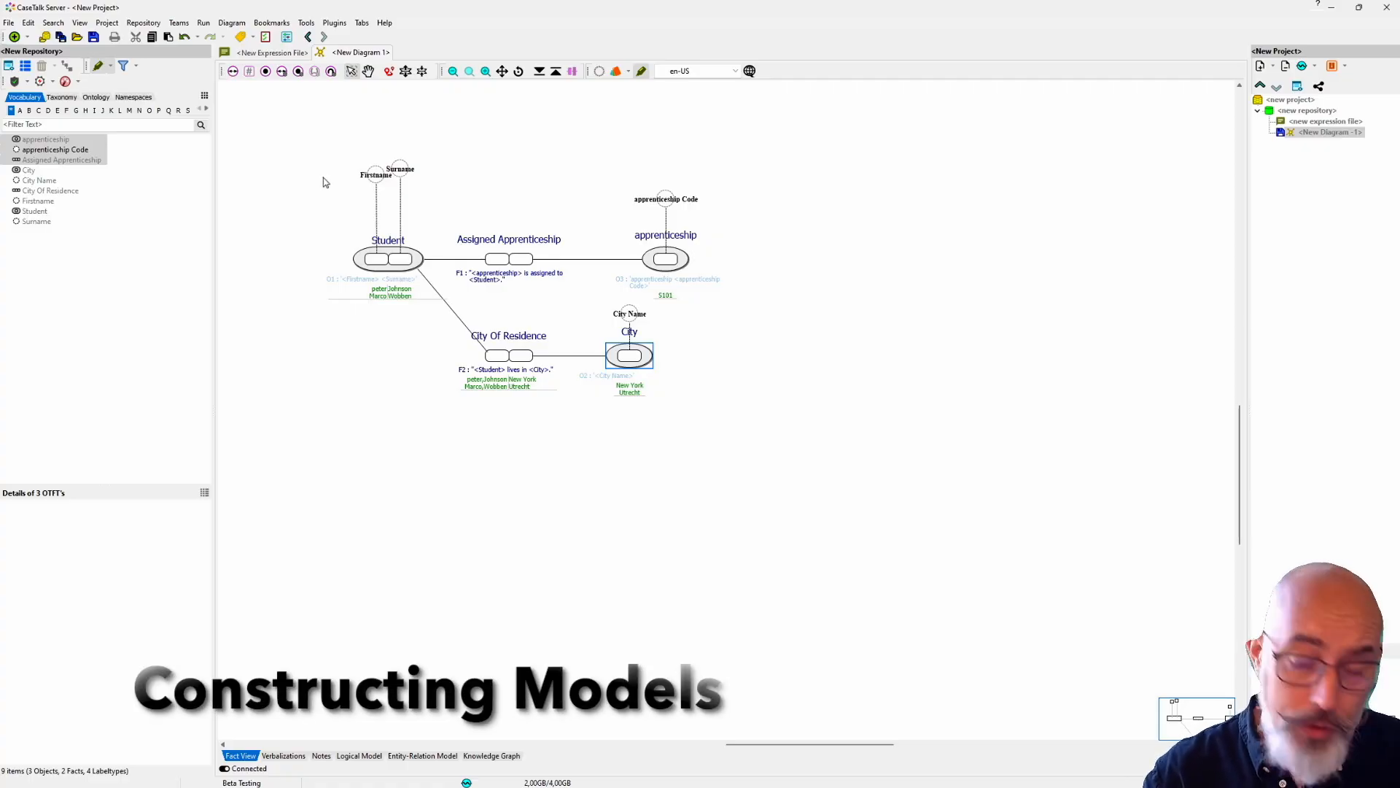
Step: Delete the Surname label type from the repository, including all expression and fact types that depend on it
{"action": "left_click_drag", "start_coordinate": [321, 130], "coordinate": [723, 385]}
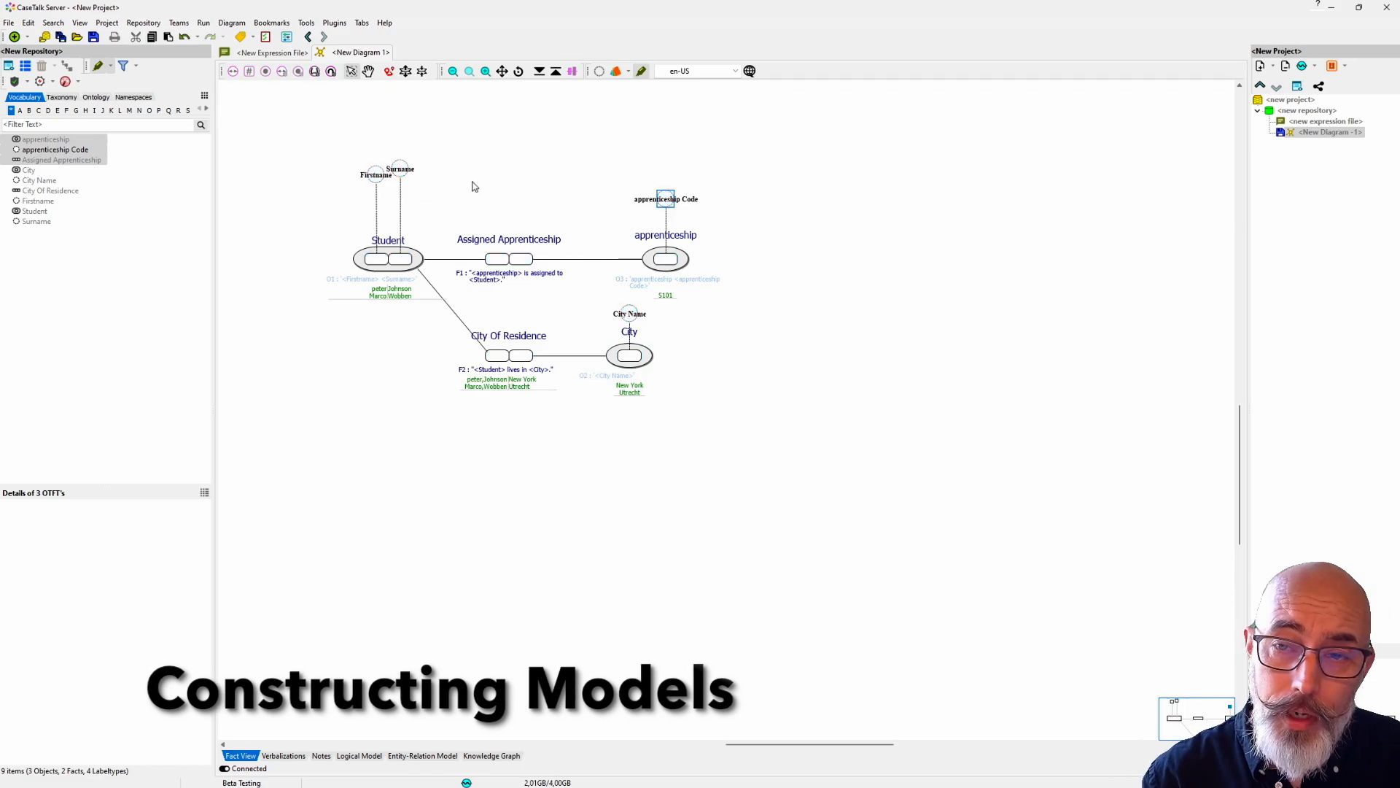
{"action": "right_click", "coordinate": [400, 168]}
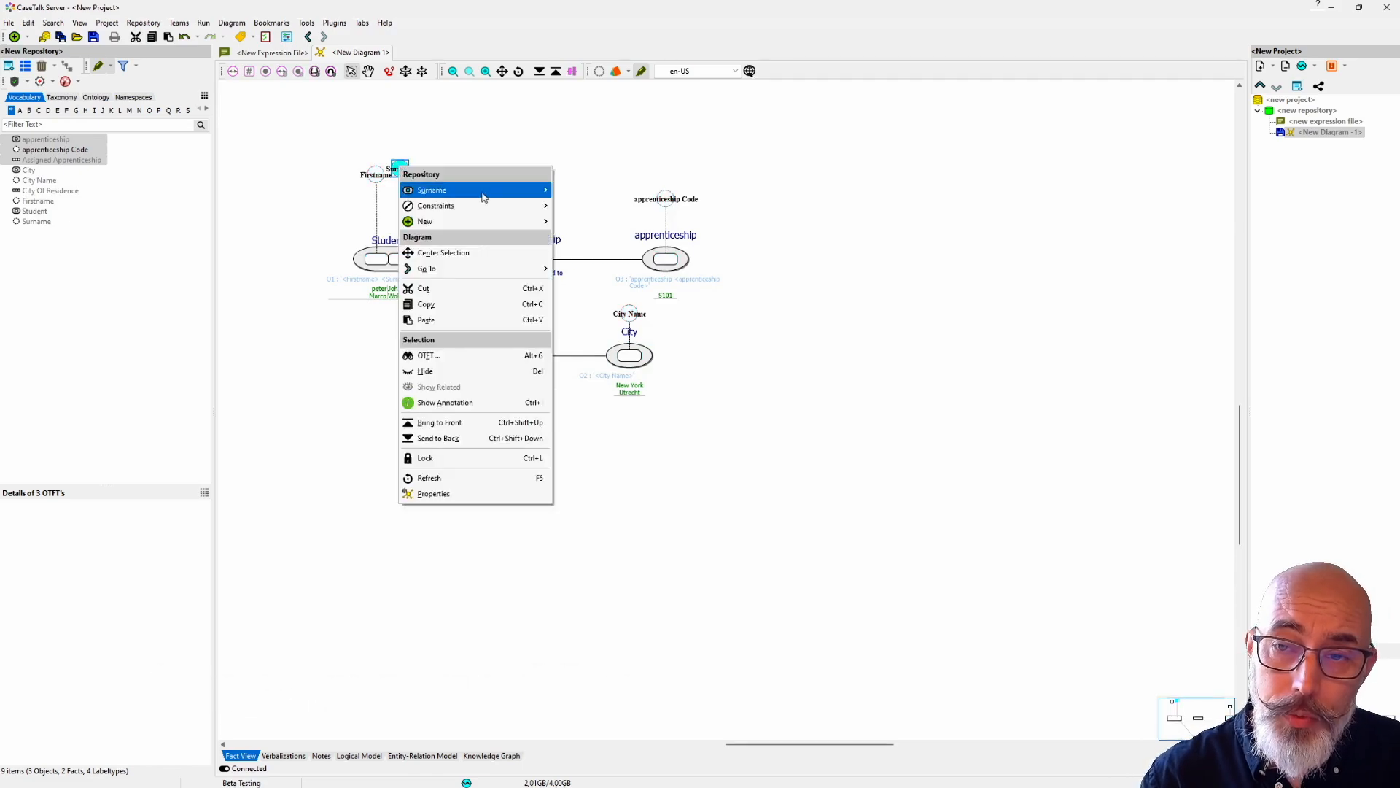
{"action": "mouse_move", "coordinate": [484, 196]}
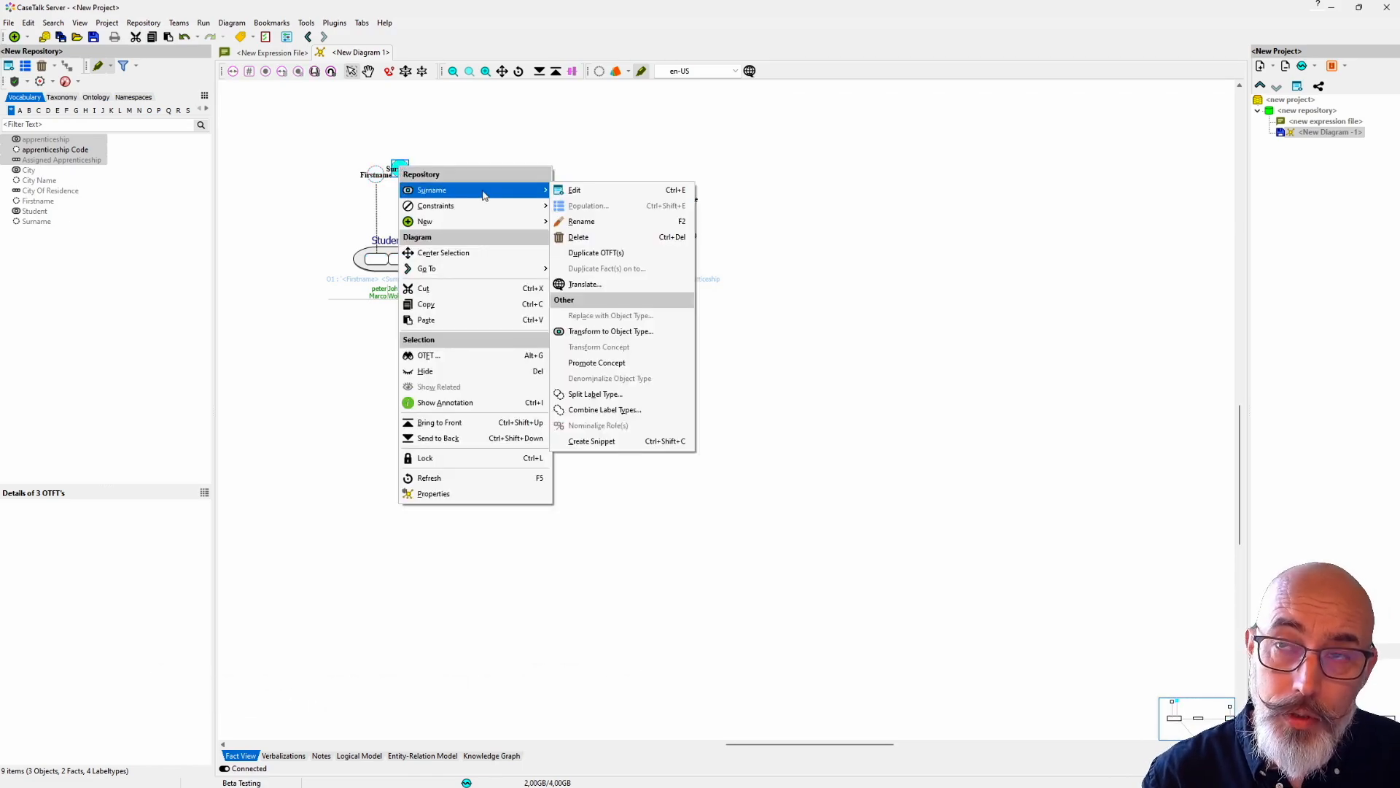
{"action": "left_click", "coordinate": [576, 238]}
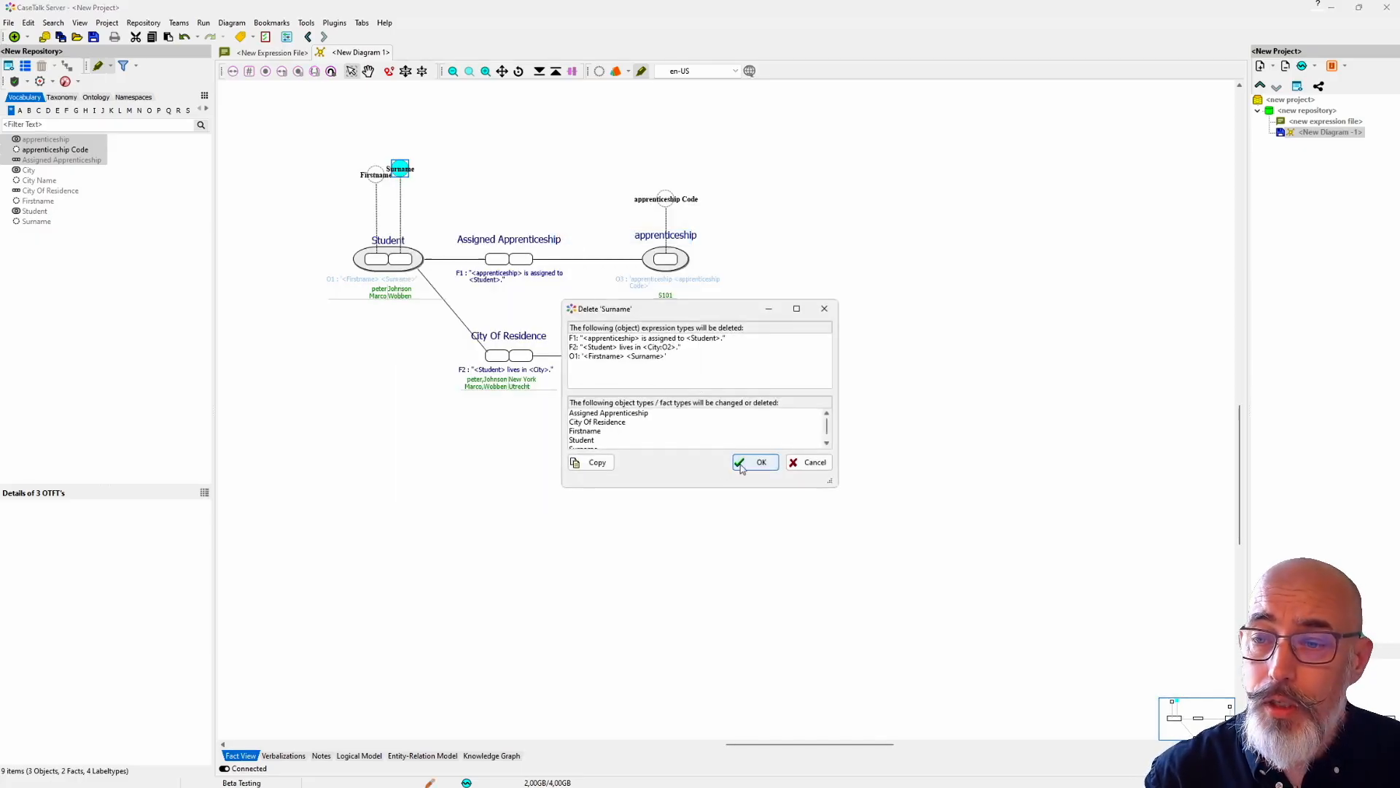
{"action": "left_click", "coordinate": [744, 467]}
Step: Delete the City Name label type from the repository together with its dependent City object type
{"action": "left_click", "coordinate": [628, 314]}
{"action": "right_click", "coordinate": [629, 314]}
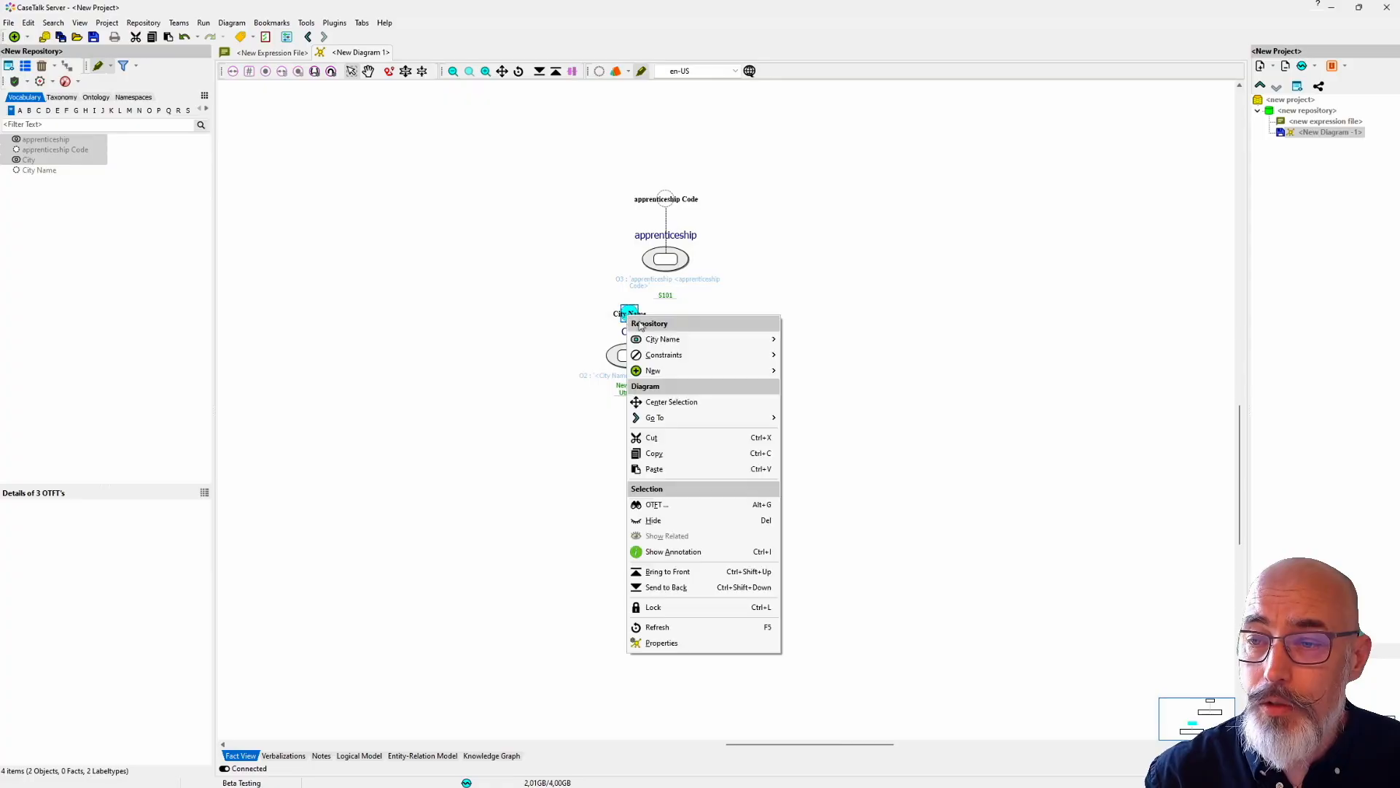
{"action": "mouse_move", "coordinate": [782, 342]}
{"action": "left_click", "coordinate": [791, 386]}
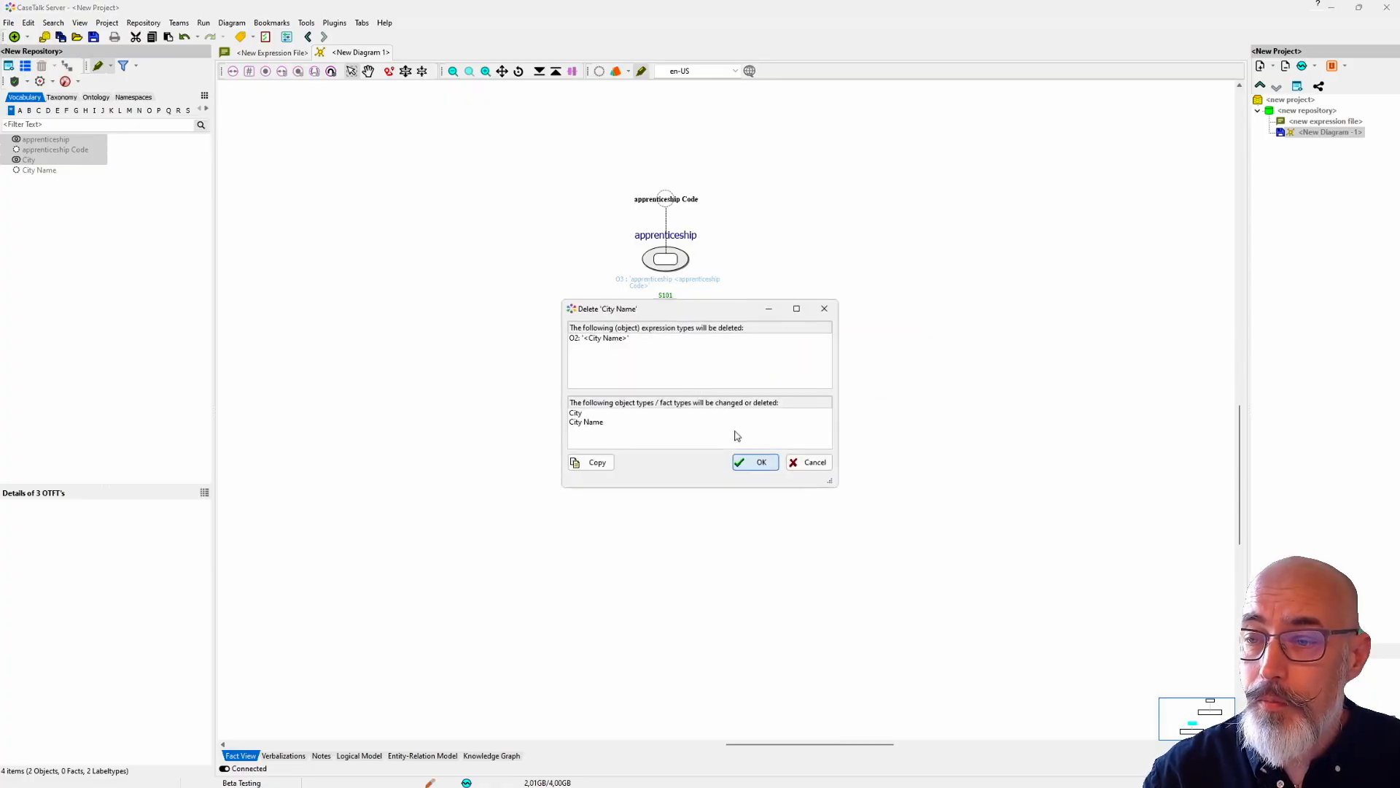
{"action": "left_click", "coordinate": [741, 454]}
Step: Delete the apprenticeship Code label type from the repository together with its dependent apprenticeship object type
{"action": "left_click", "coordinate": [665, 201]}
{"action": "right_click", "coordinate": [666, 200]}
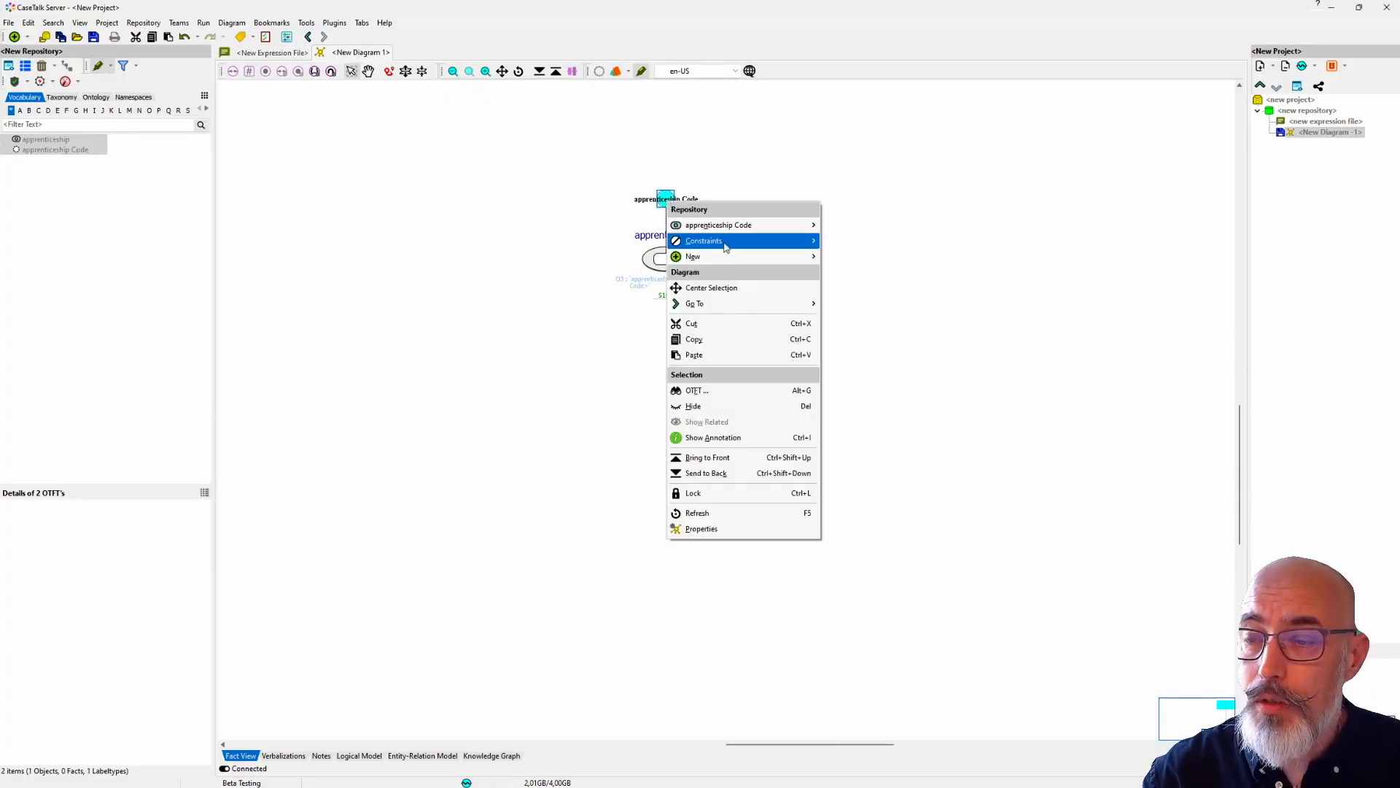
{"action": "mouse_move", "coordinate": [734, 259]}
{"action": "mouse_move", "coordinate": [759, 226]}
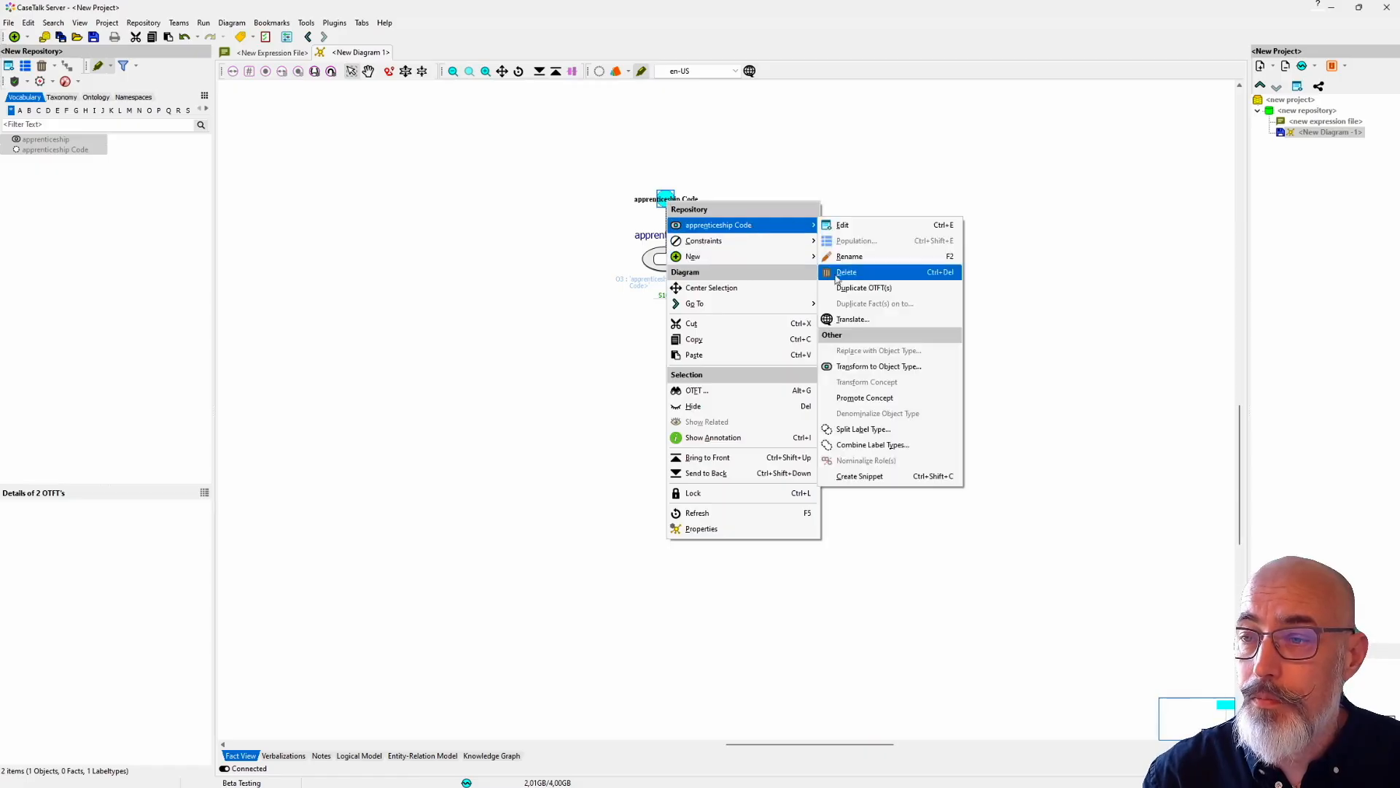
{"action": "left_click", "coordinate": [844, 274]}
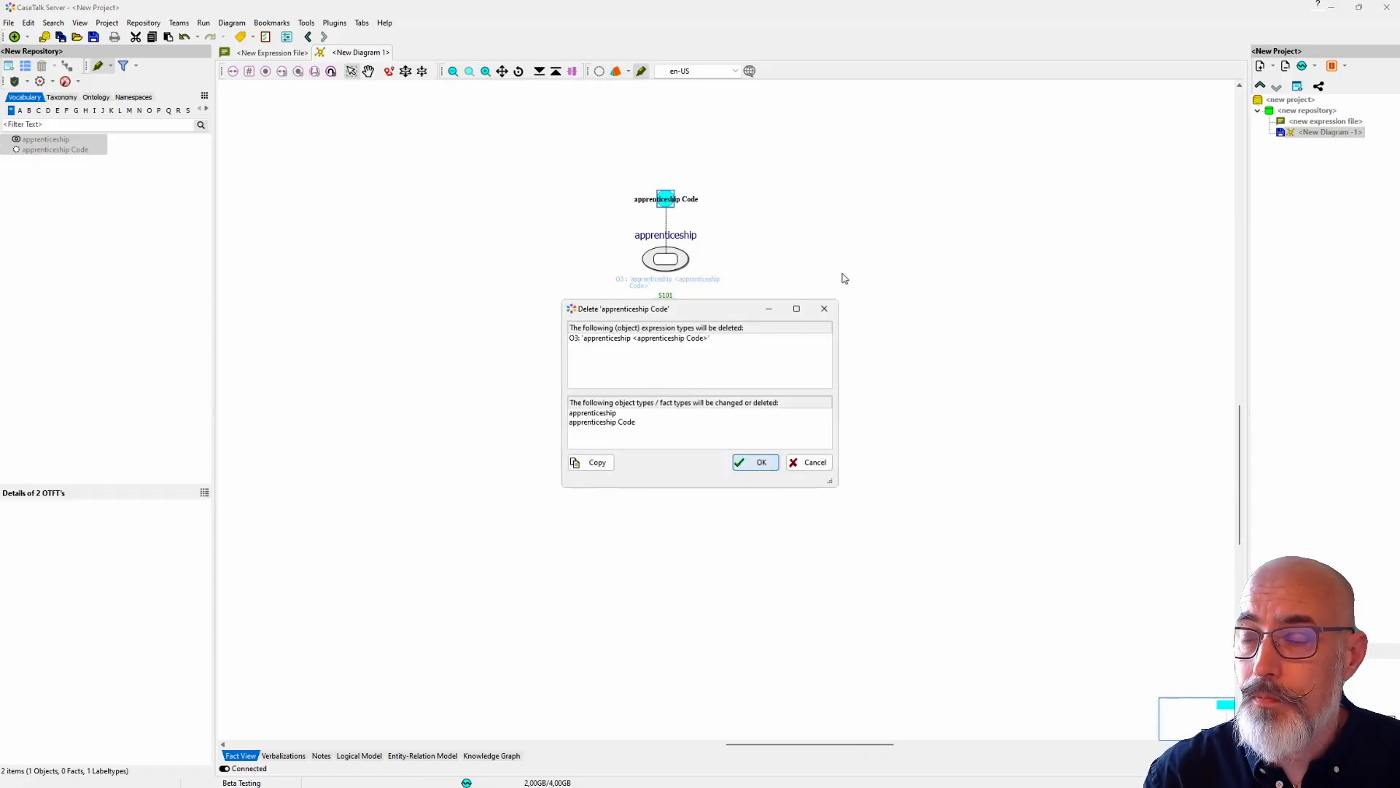
{"action": "left_click", "coordinate": [760, 462]}
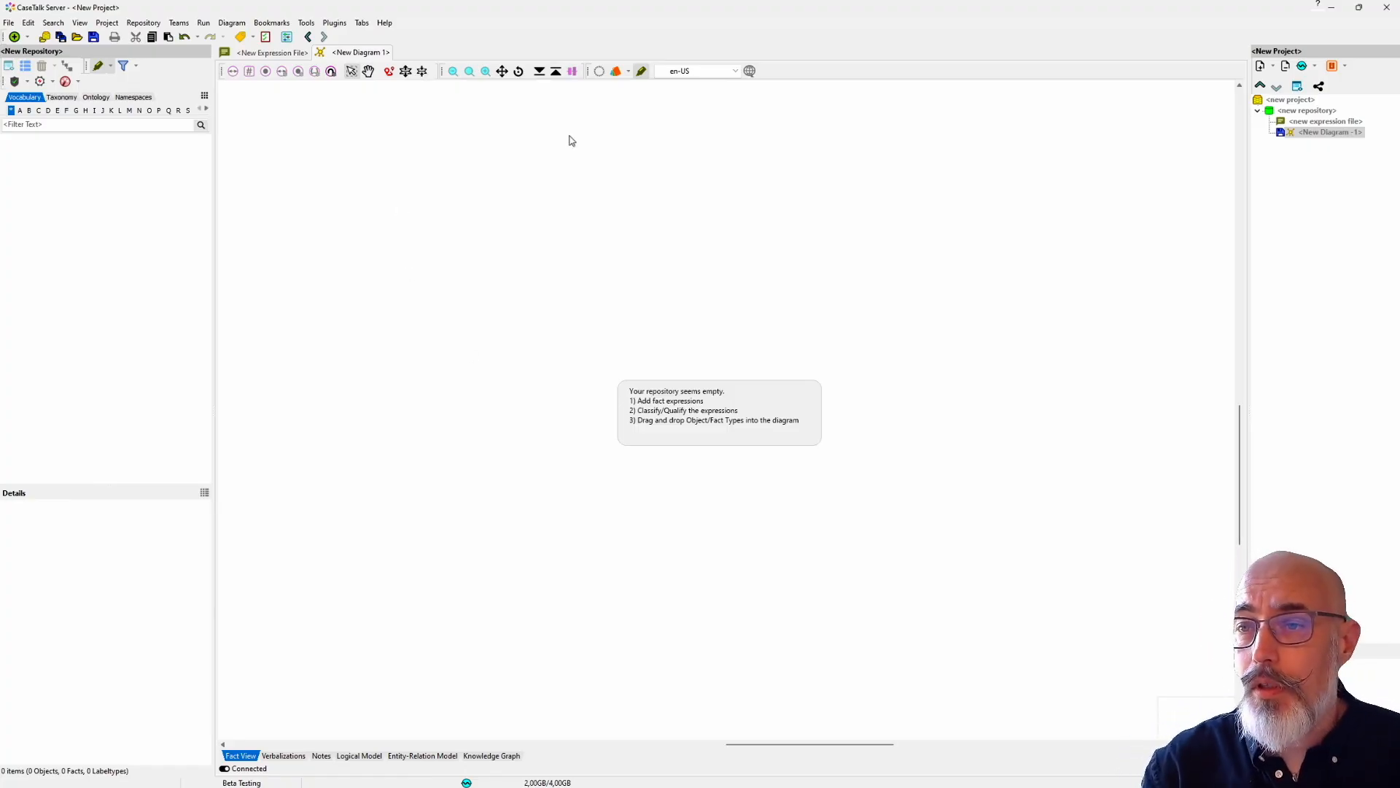
Step: Enable the Refactoring Toolbar in the tool preferences and dock it on its own row beneath the diagram toolbar
{"action": "left_click", "coordinate": [306, 23]}
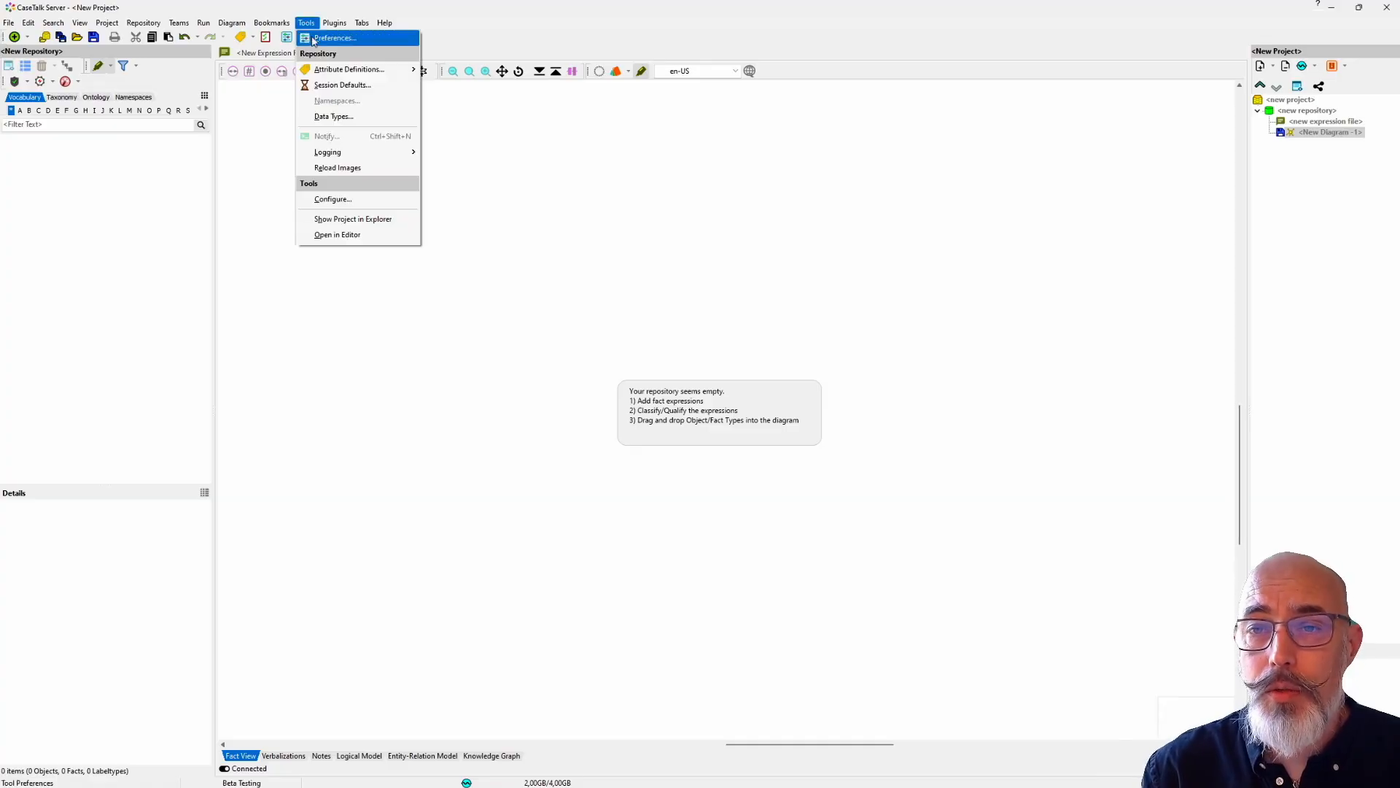
{"action": "left_click", "coordinate": [334, 38]}
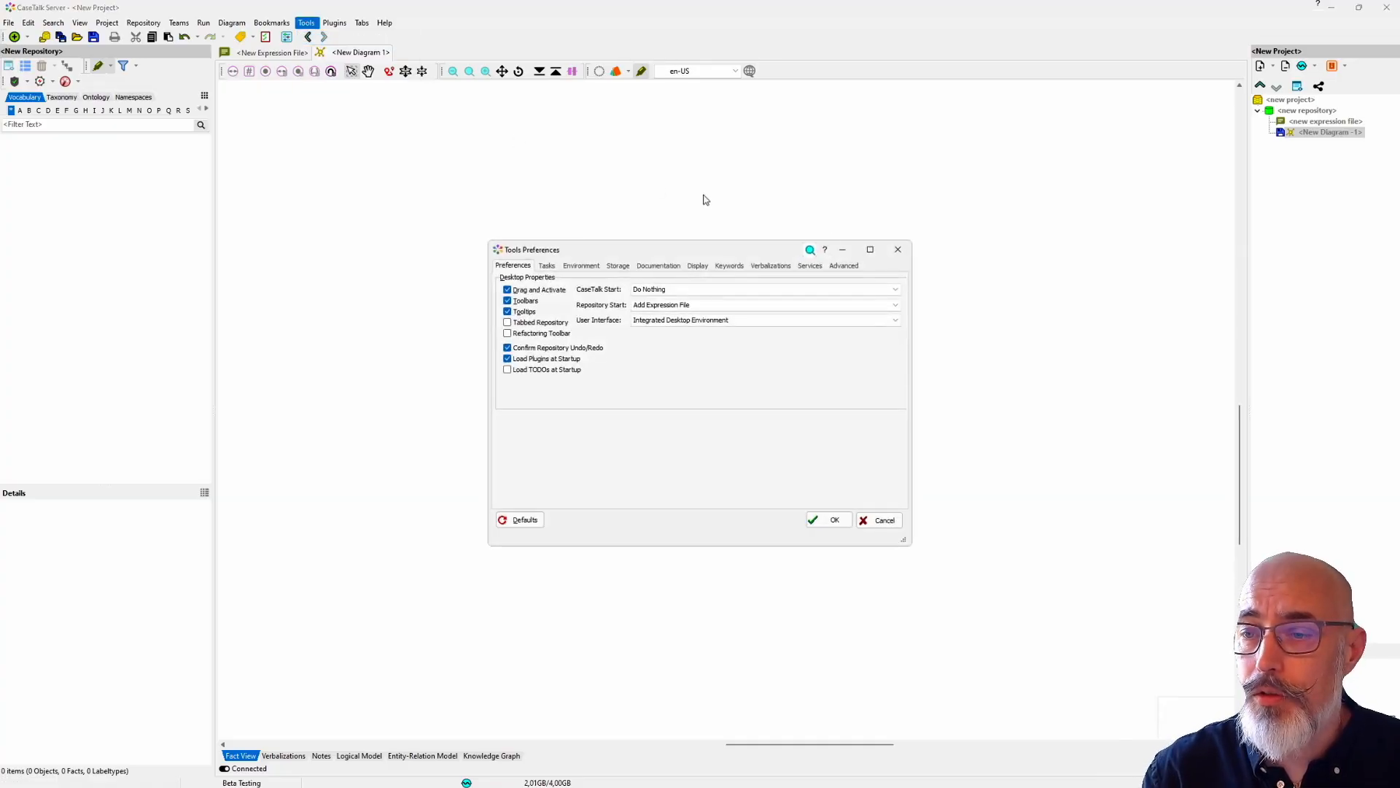
{"action": "left_click", "coordinate": [843, 265]}
{"action": "left_click", "coordinate": [512, 266]}
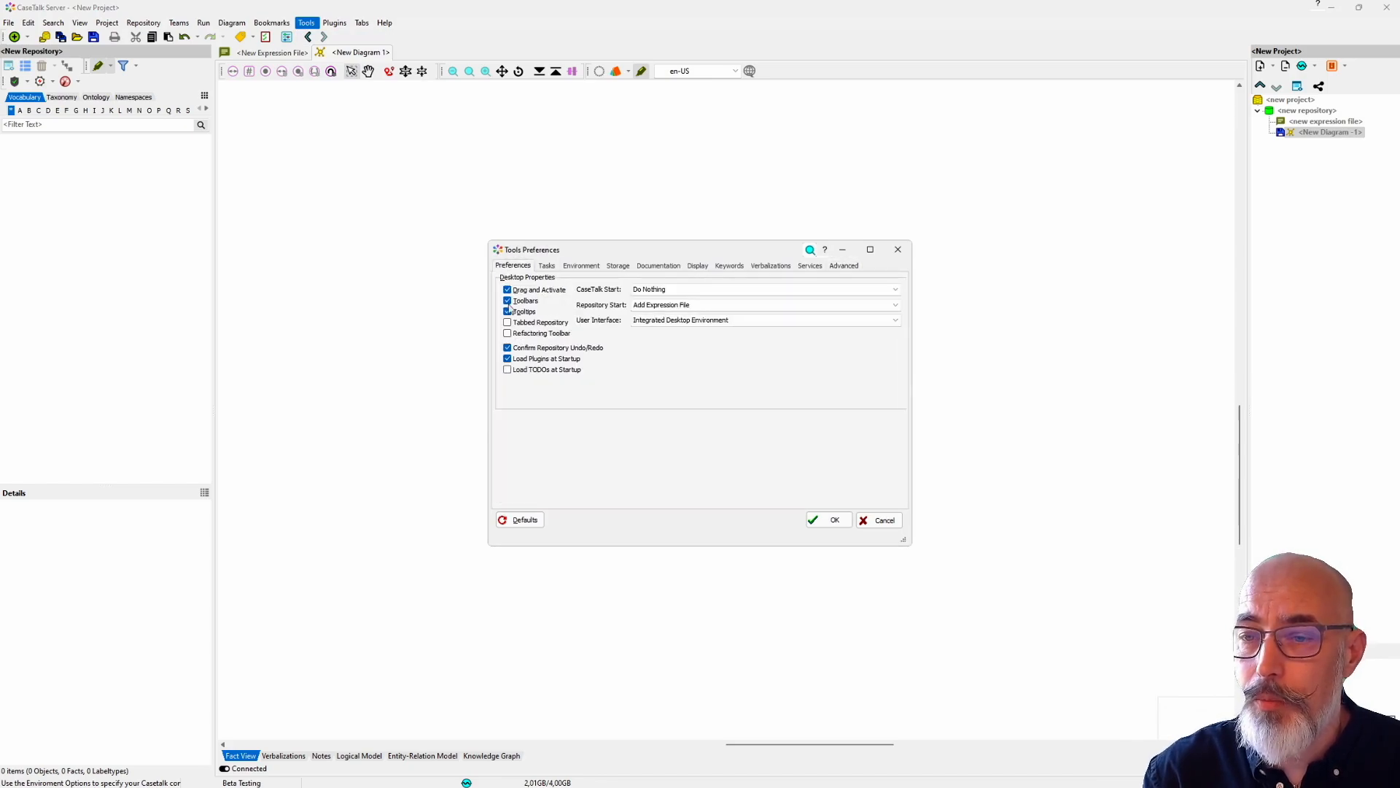
{"action": "left_click", "coordinate": [508, 334]}
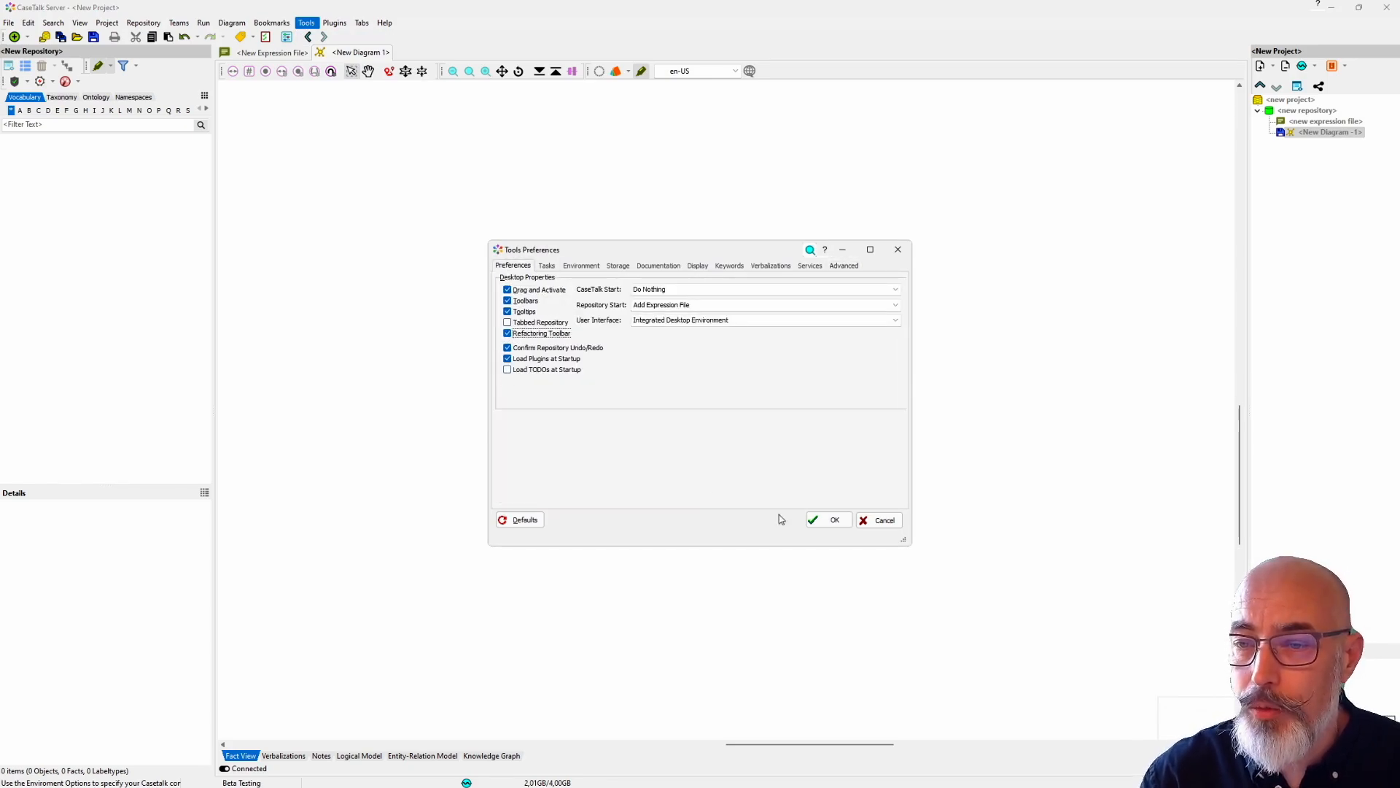
{"action": "left_click", "coordinate": [829, 520]}
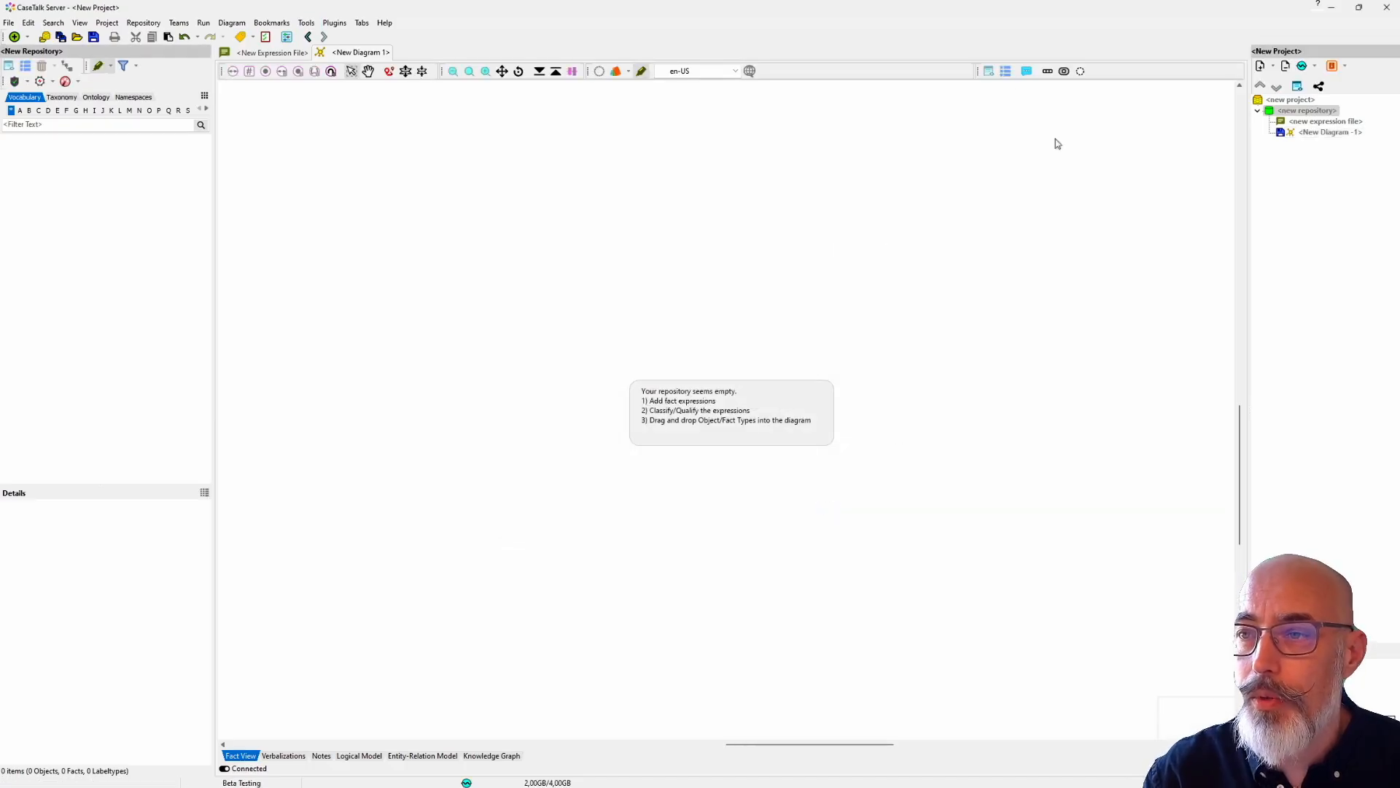
{"action": "left_click_drag", "start_coordinate": [975, 70], "coordinate": [855, 99]}
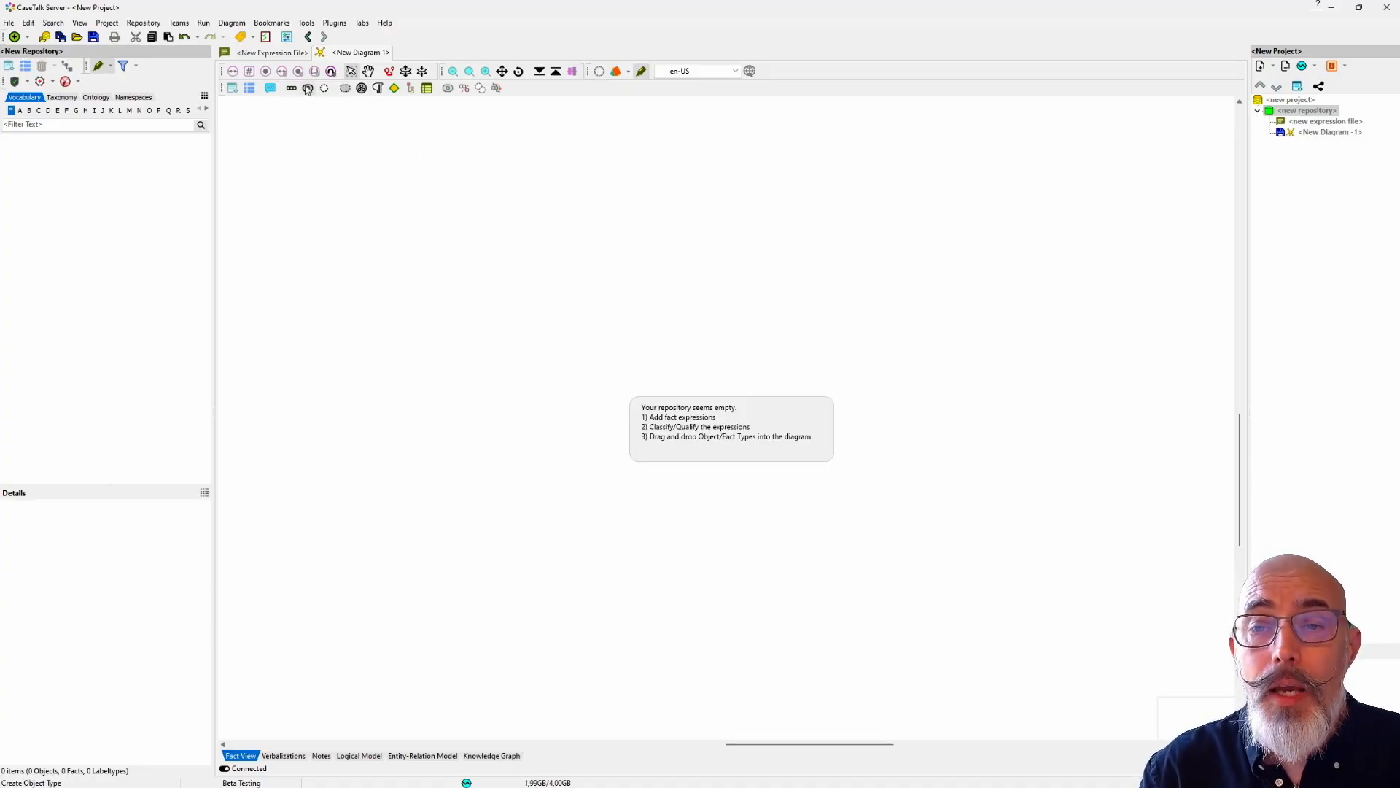
Step: Create two concepts named Student and Apprenticeship in the empty diagram, with Apprenticeship placed beside Student
{"action": "left_click", "coordinate": [346, 89]}
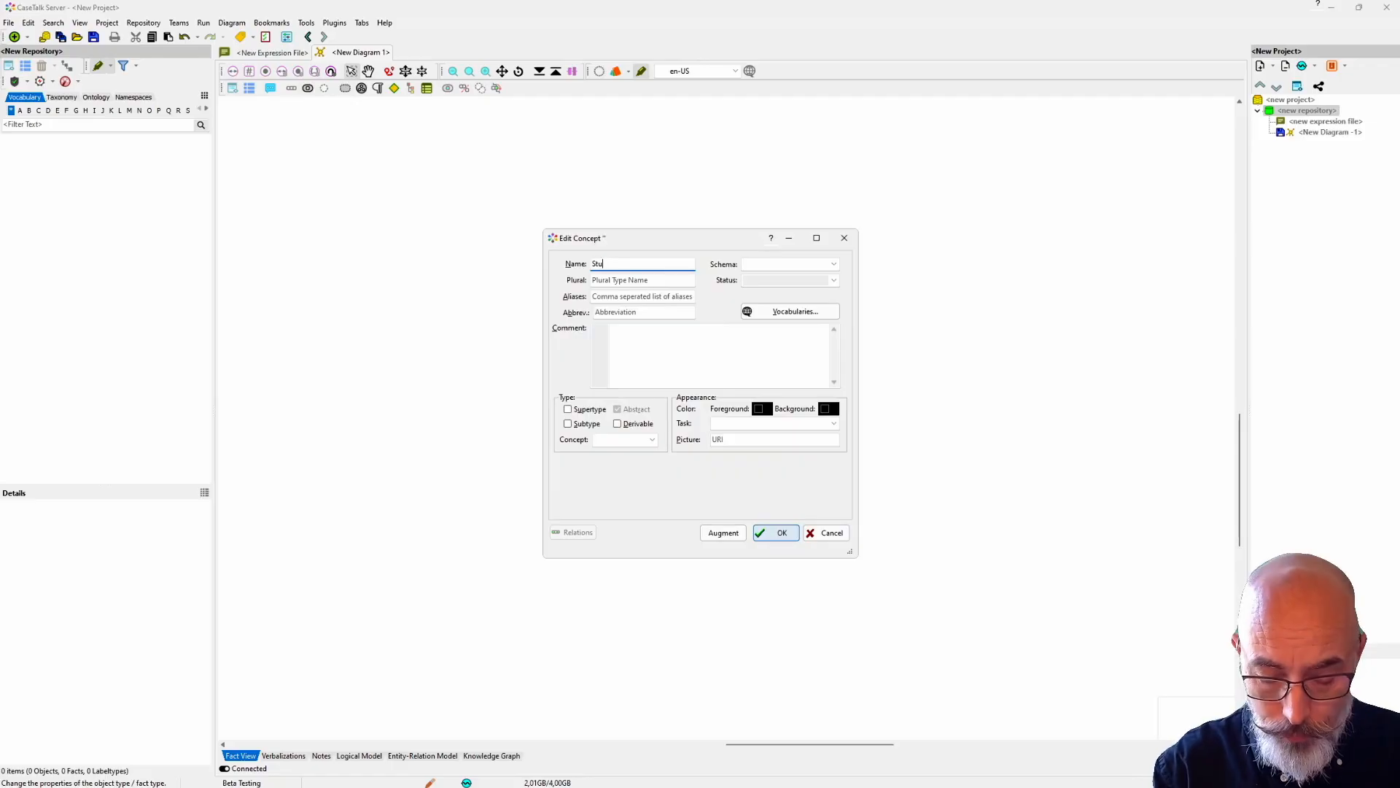
{"action": "key", "text": "Return"}
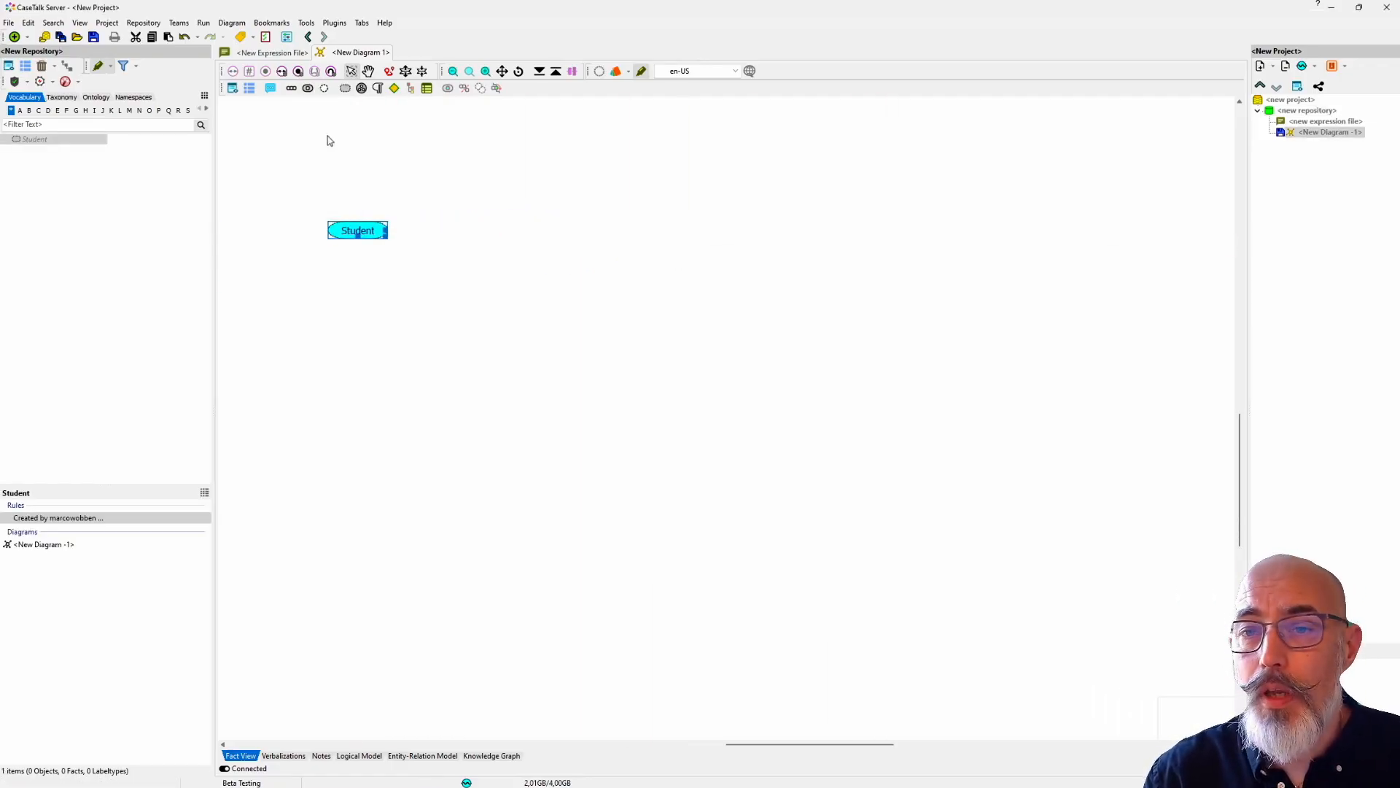
{"action": "left_click", "coordinate": [486, 277]}
{"action": "type", "text": "Apprenticeship"}
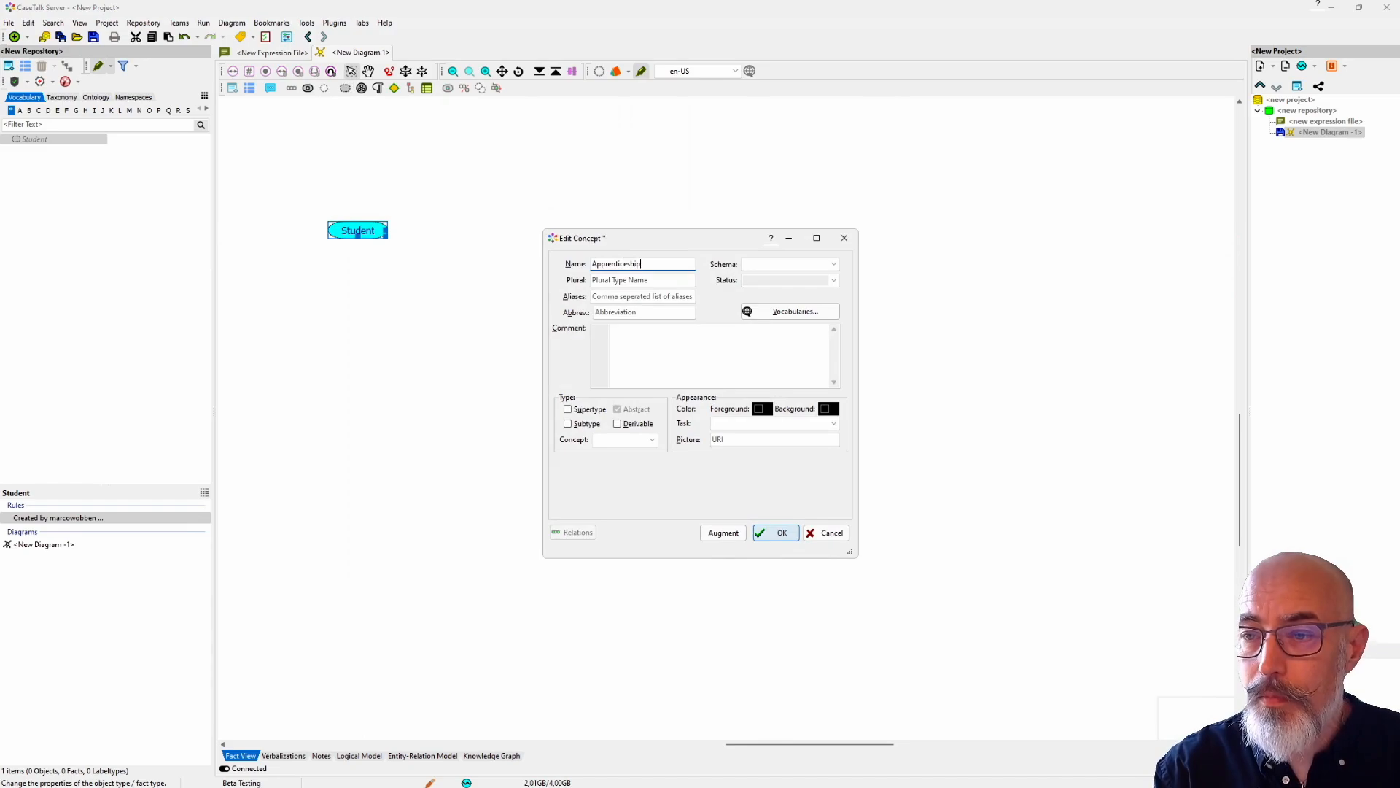
{"action": "key", "text": "Return"}
{"action": "left_click_drag", "start_coordinate": [398, 235], "coordinate": [567, 235]}
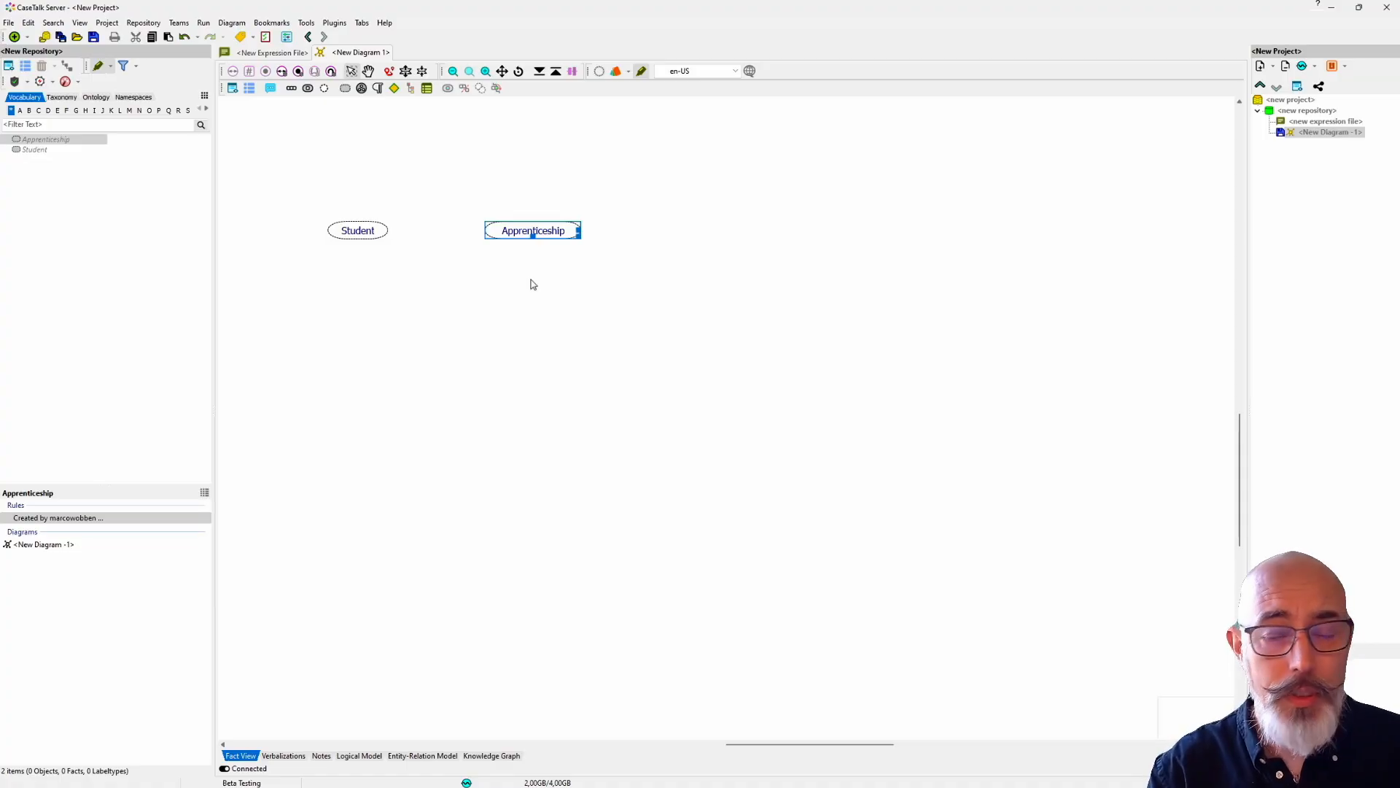
Step: Try to create a fact type connecting the Student and Apprenticeship concepts
{"action": "left_click_drag", "start_coordinate": [324, 171], "coordinate": [567, 293]}
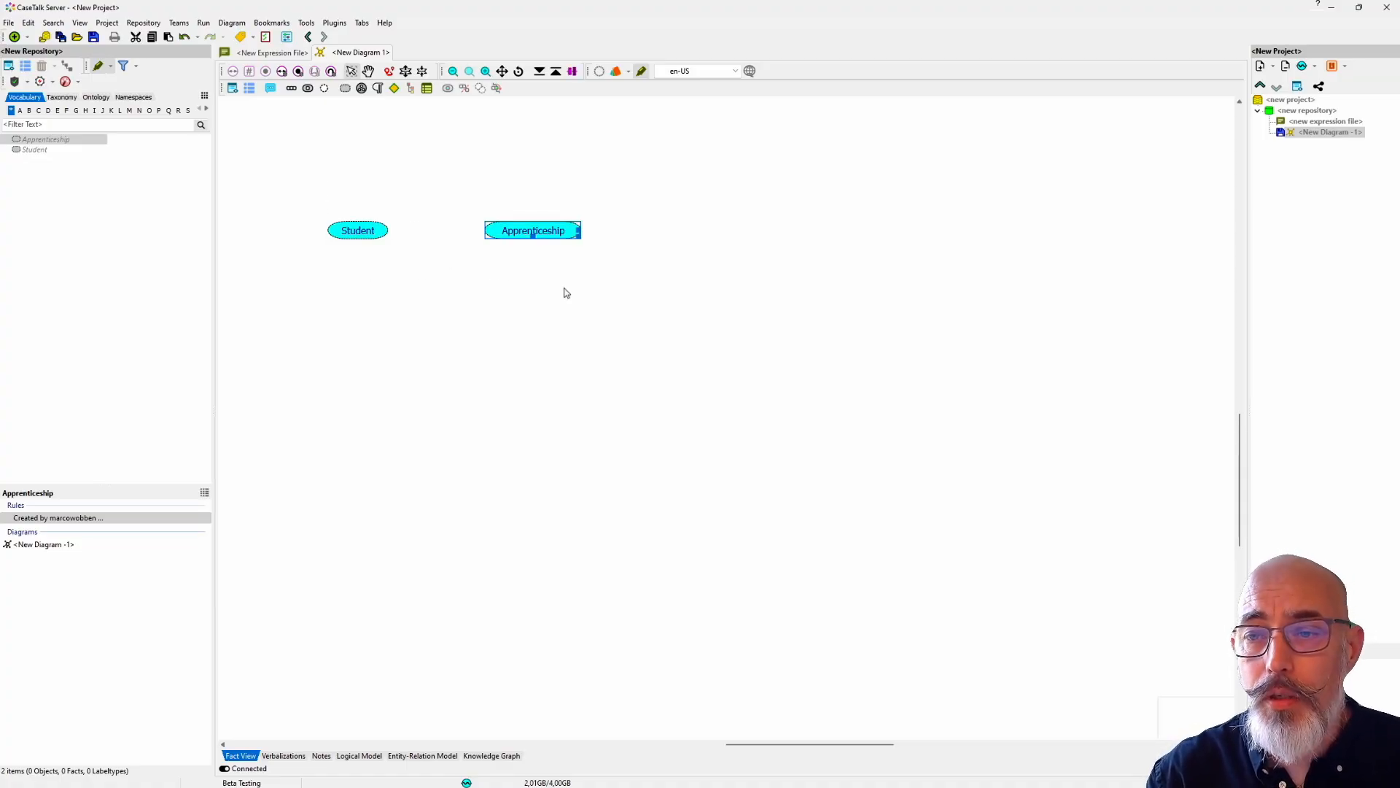
{"action": "left_click", "coordinate": [291, 89]}
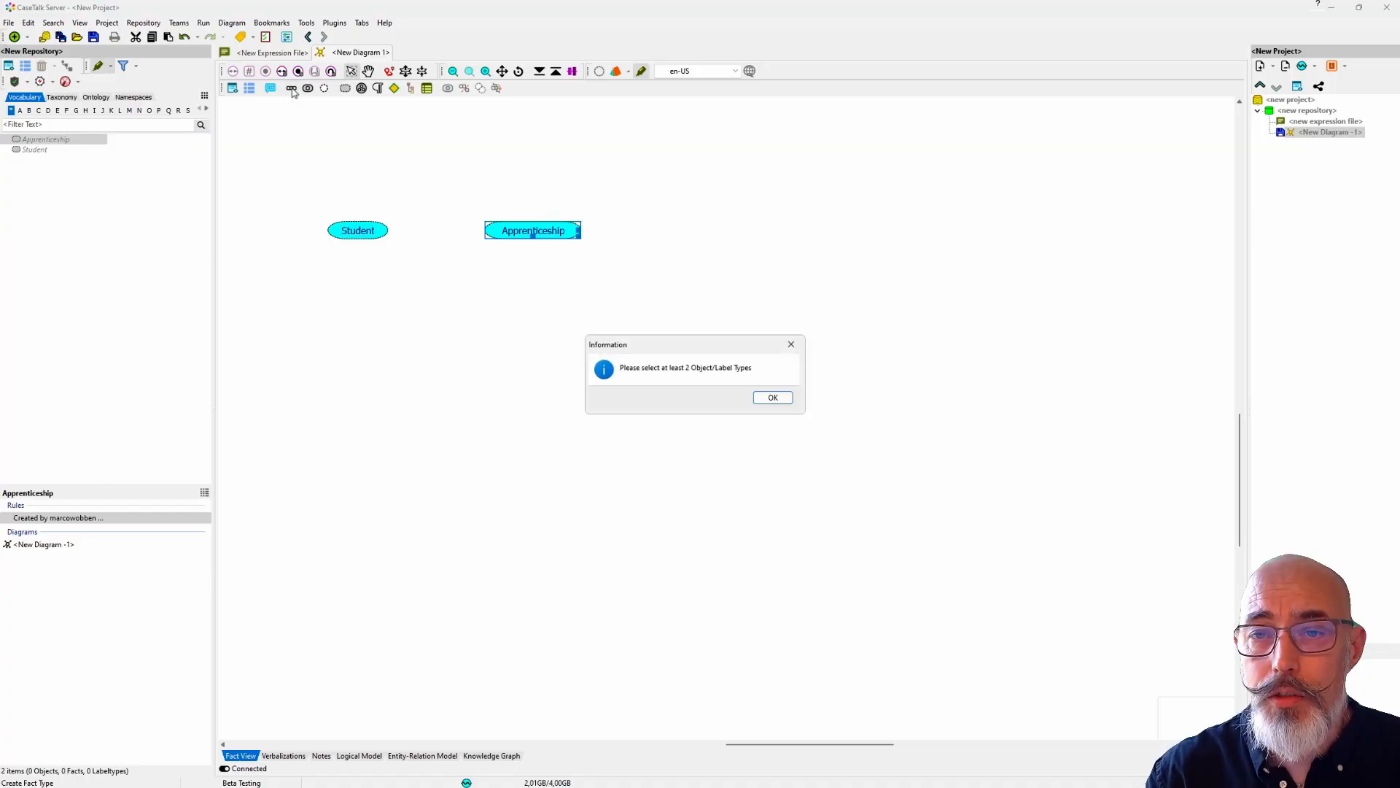
{"action": "left_click", "coordinate": [773, 398]}
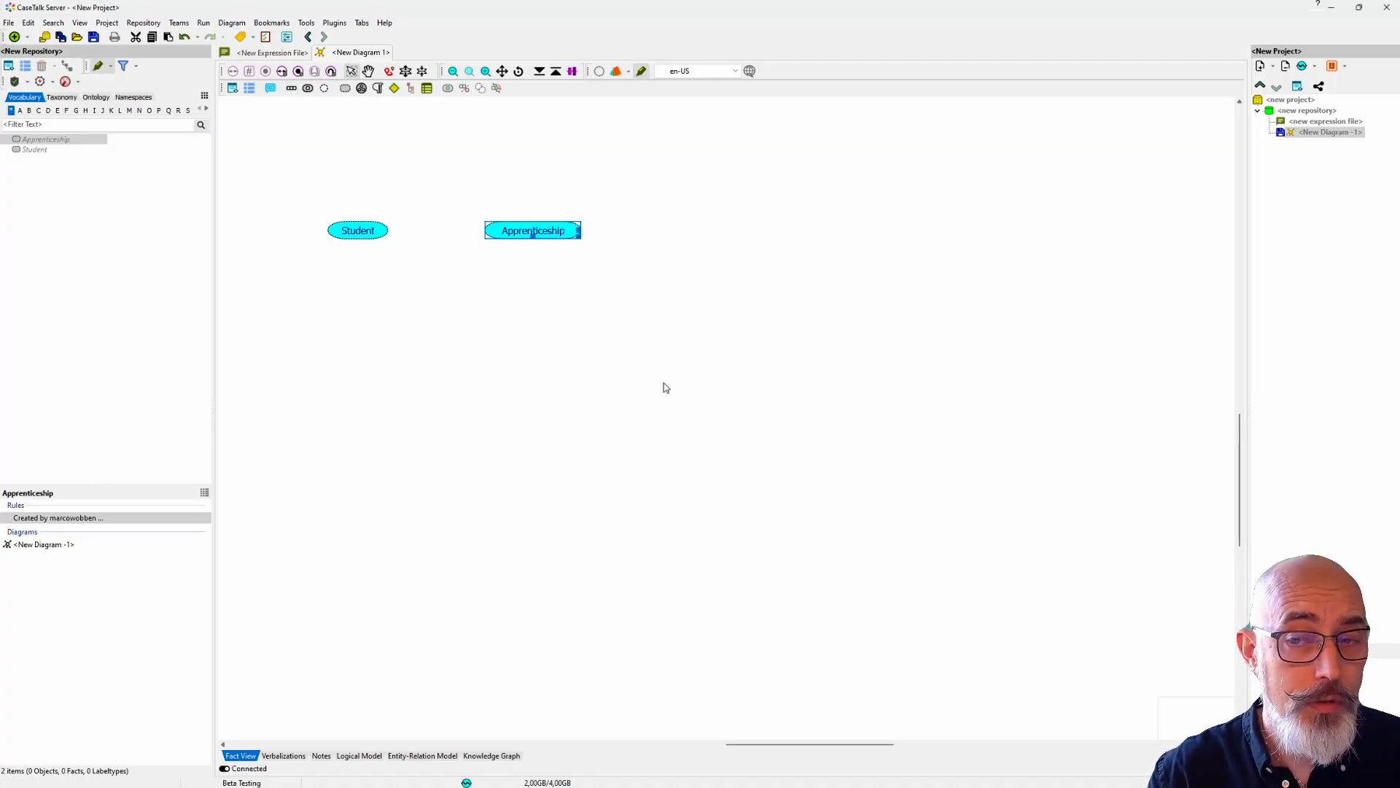
{"action": "left_click", "coordinate": [544, 353]}
Step: Enter a student's full name as a new object type expression and assign it to the object type Student
{"action": "left_click", "coordinate": [358, 232]}
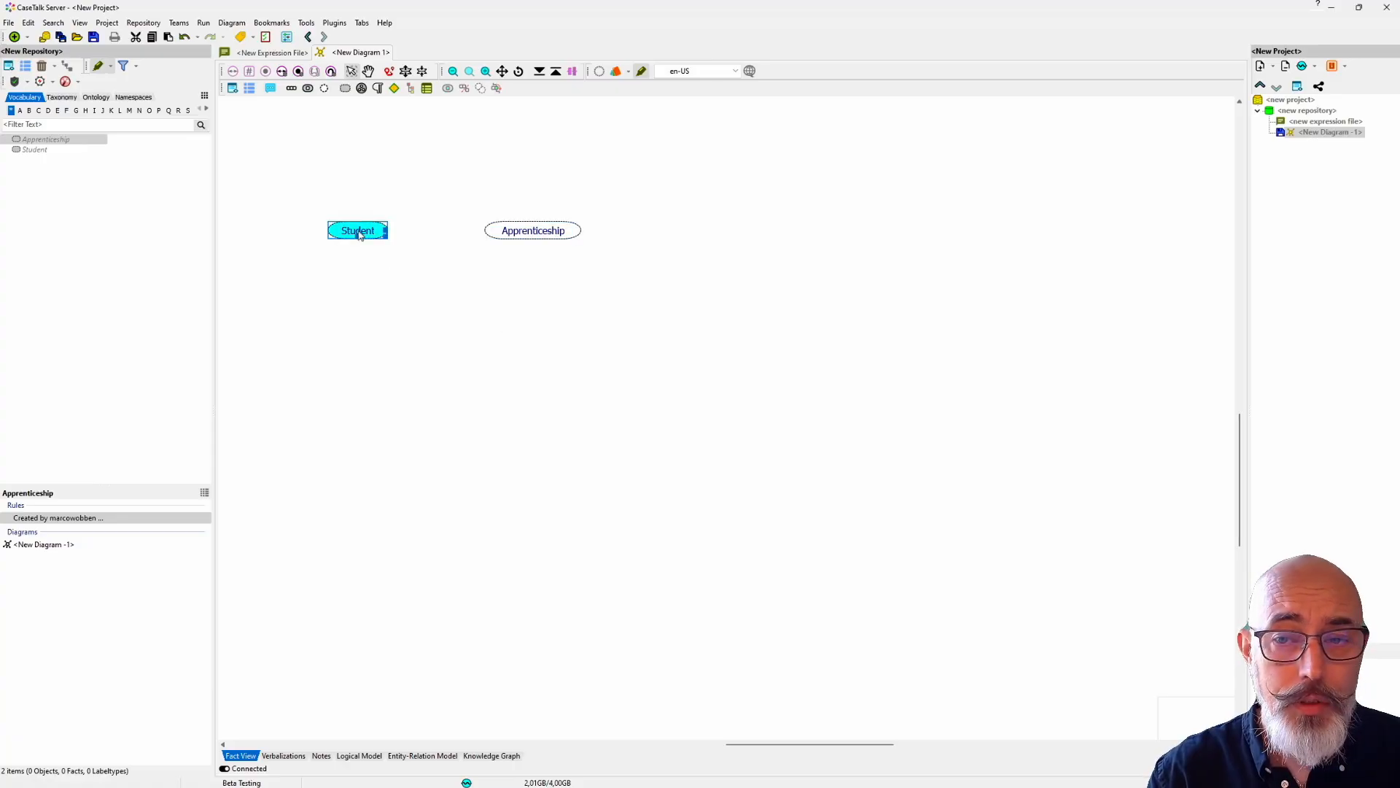
{"action": "left_click", "coordinate": [27, 37]}
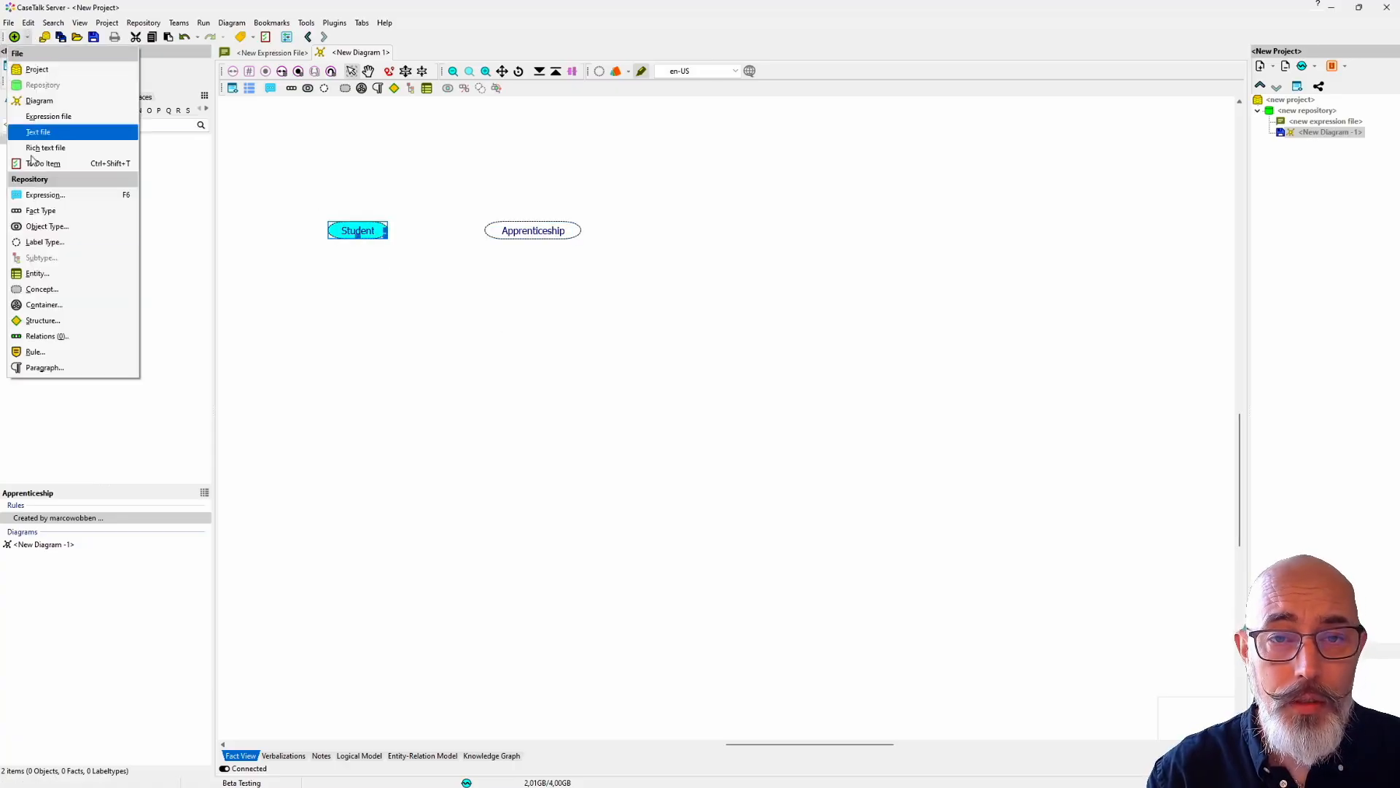
{"action": "left_click", "coordinate": [38, 195]}
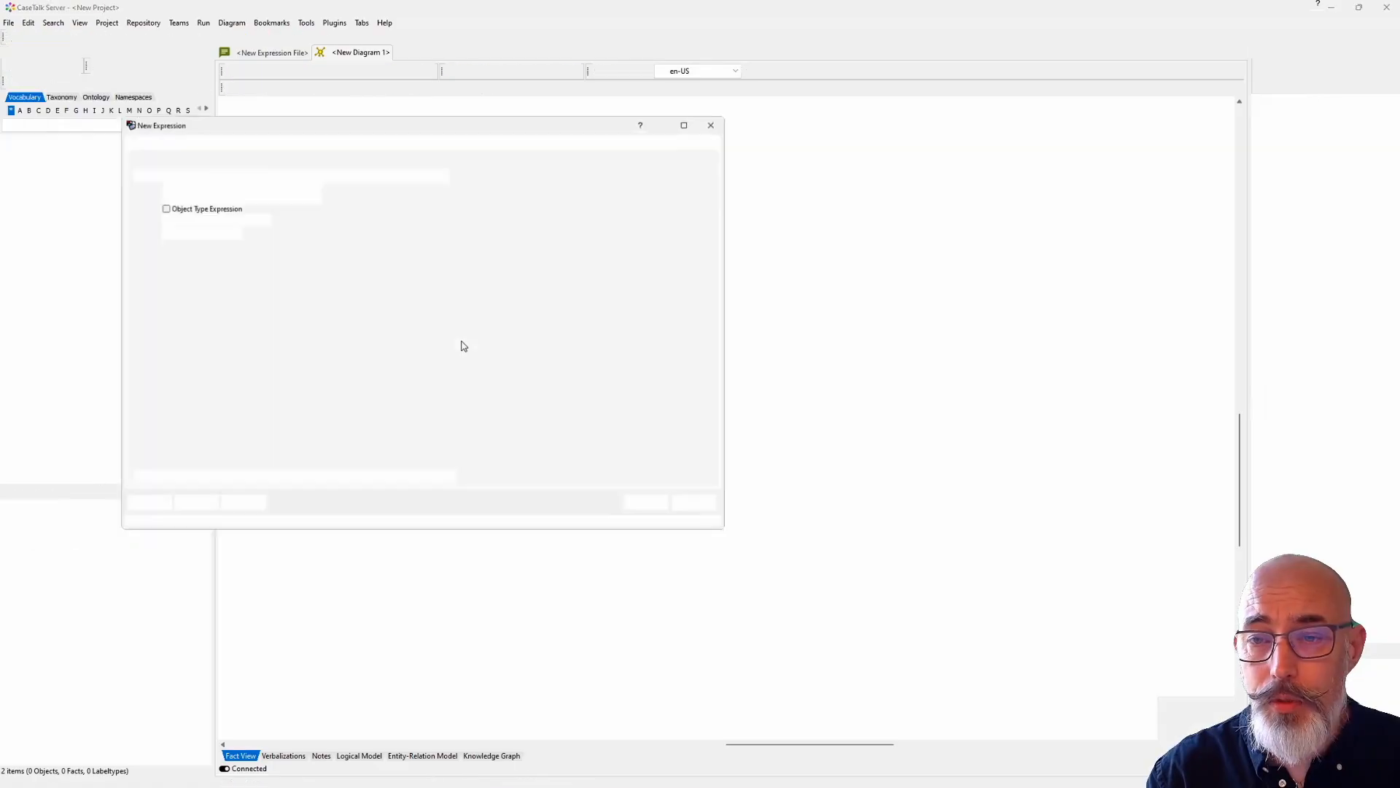
{"action": "left_click", "coordinate": [240, 171]}
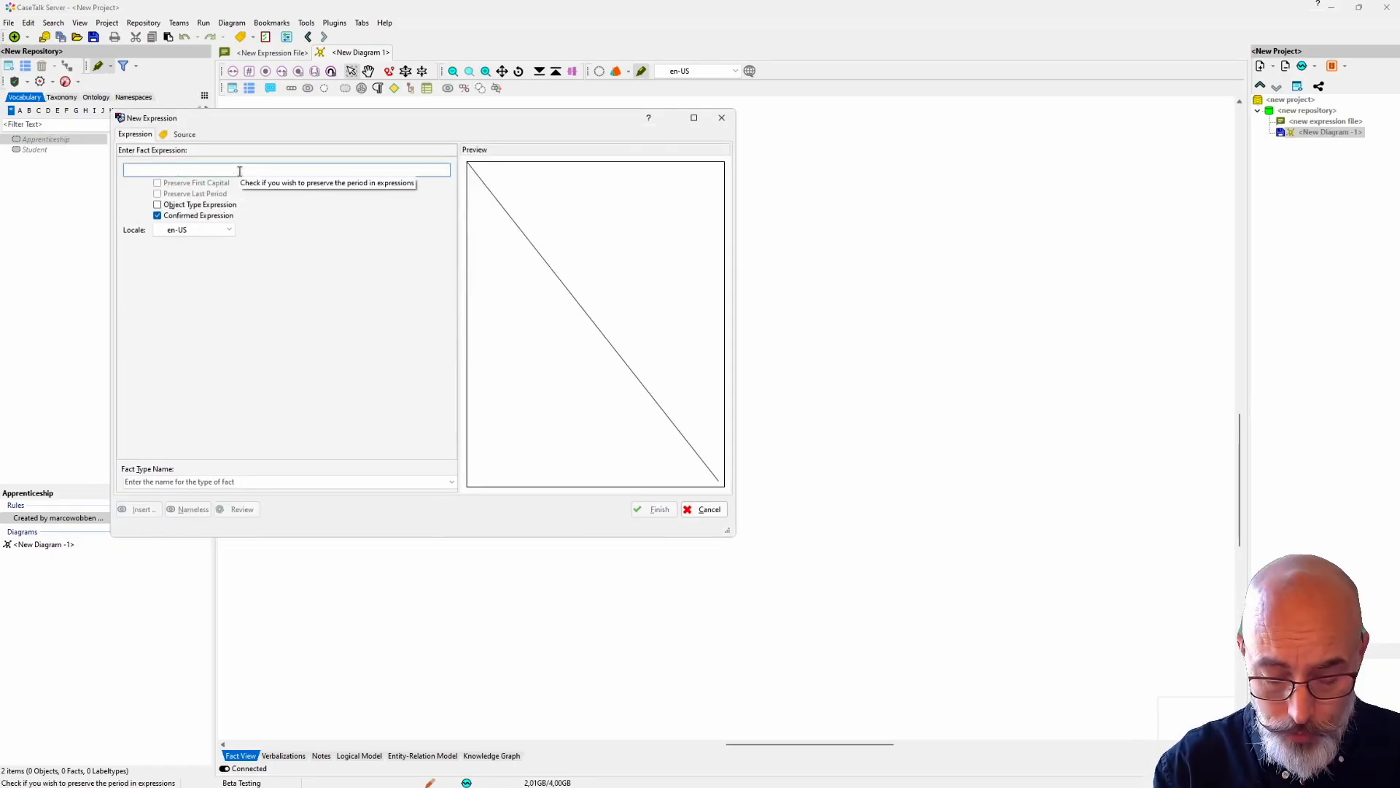
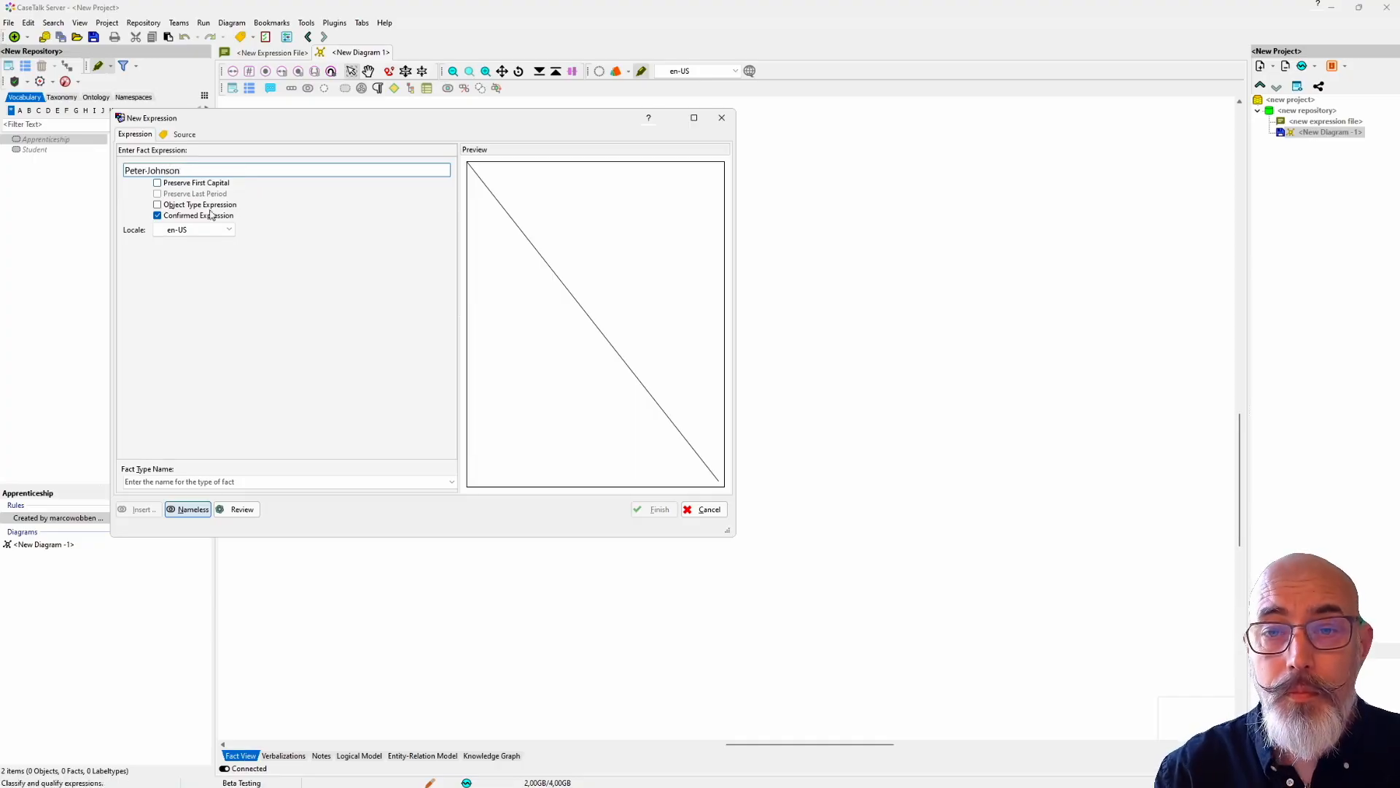
{"action": "left_click", "coordinate": [158, 204]}
{"action": "left_click", "coordinate": [207, 481]}
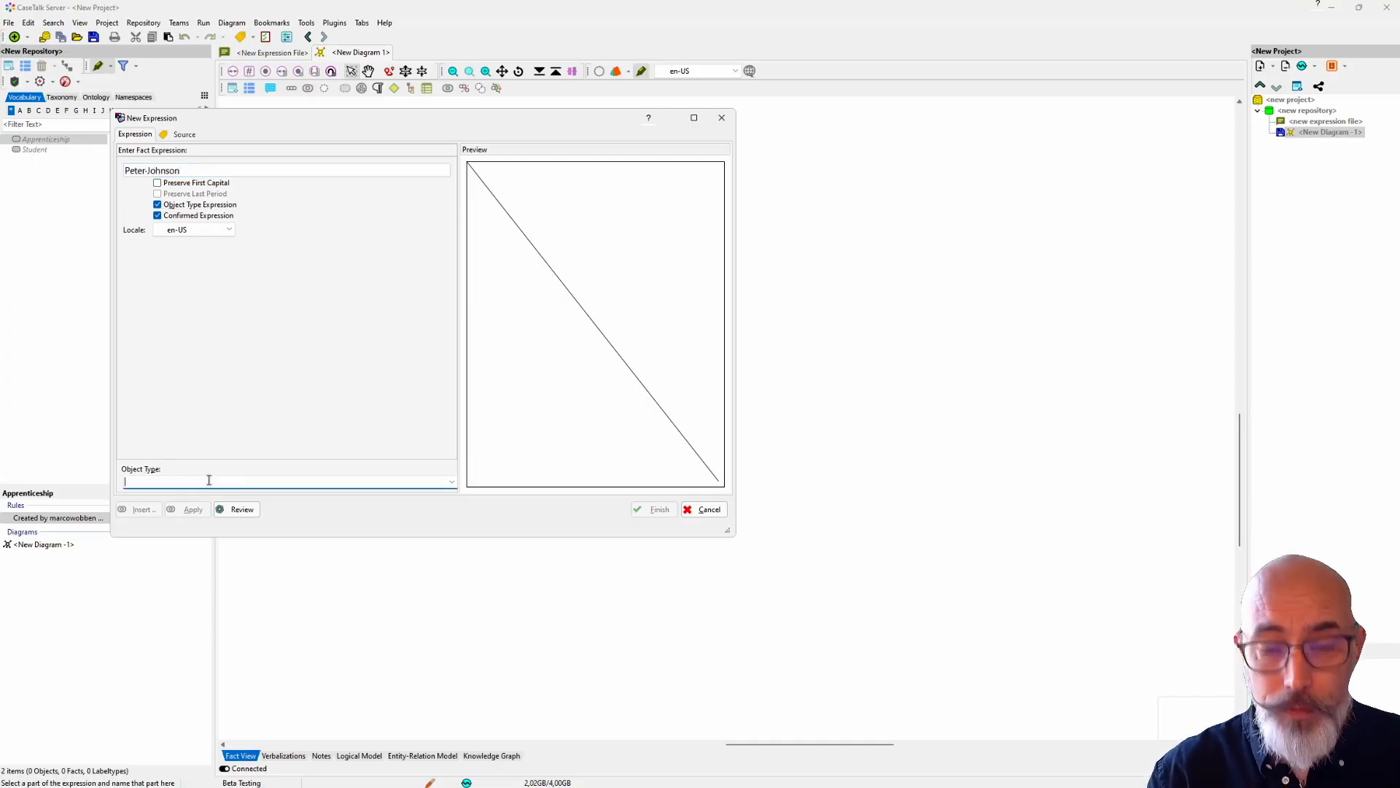
{"action": "type", "text": "Student"}
{"action": "key", "text": "Return"}
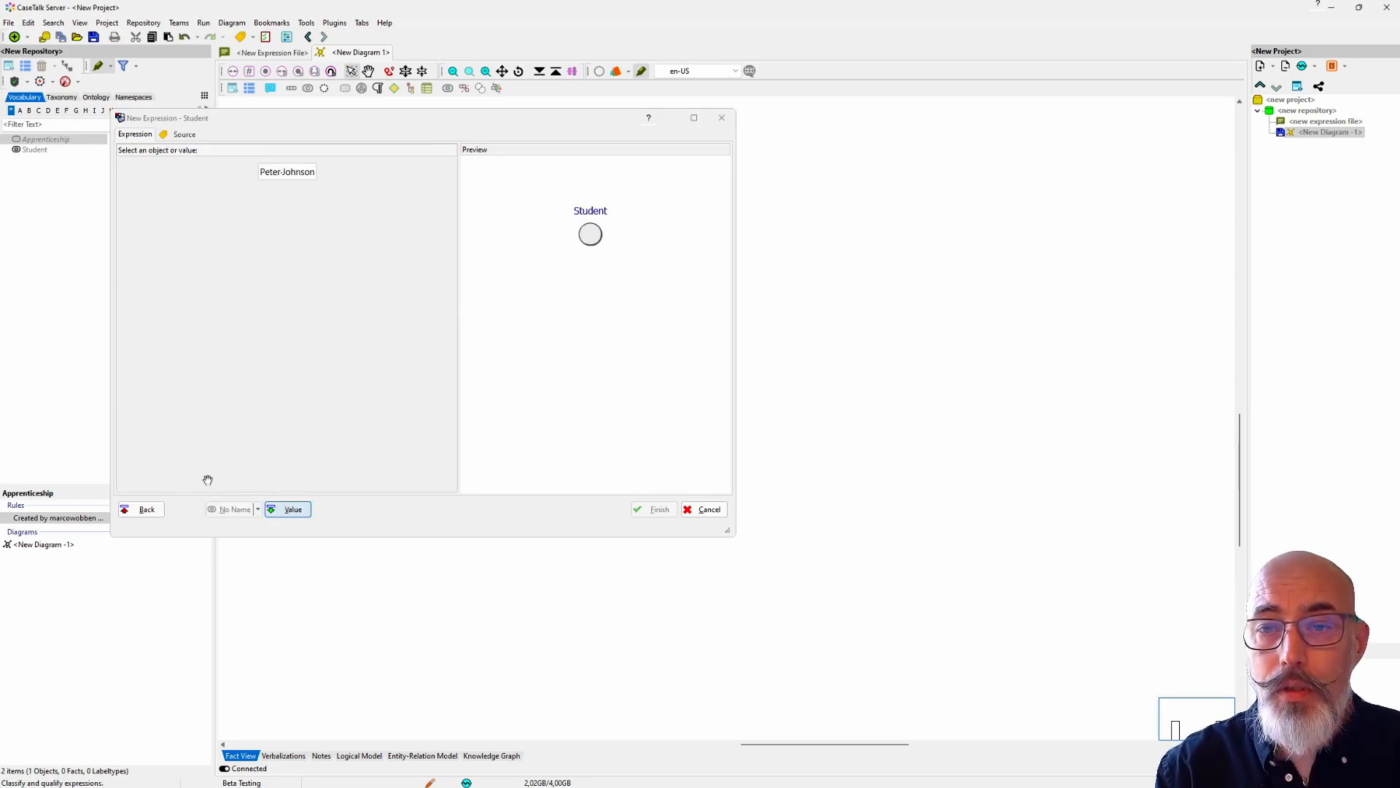
Step: Qualify the two parts of the student expression as Firstname and Surname, and accept the resulting Student population
{"action": "left_click_drag", "start_coordinate": [260, 173], "coordinate": [280, 176]}
{"action": "type", "text": "Firstname"}
{"action": "key", "text": "Return"}
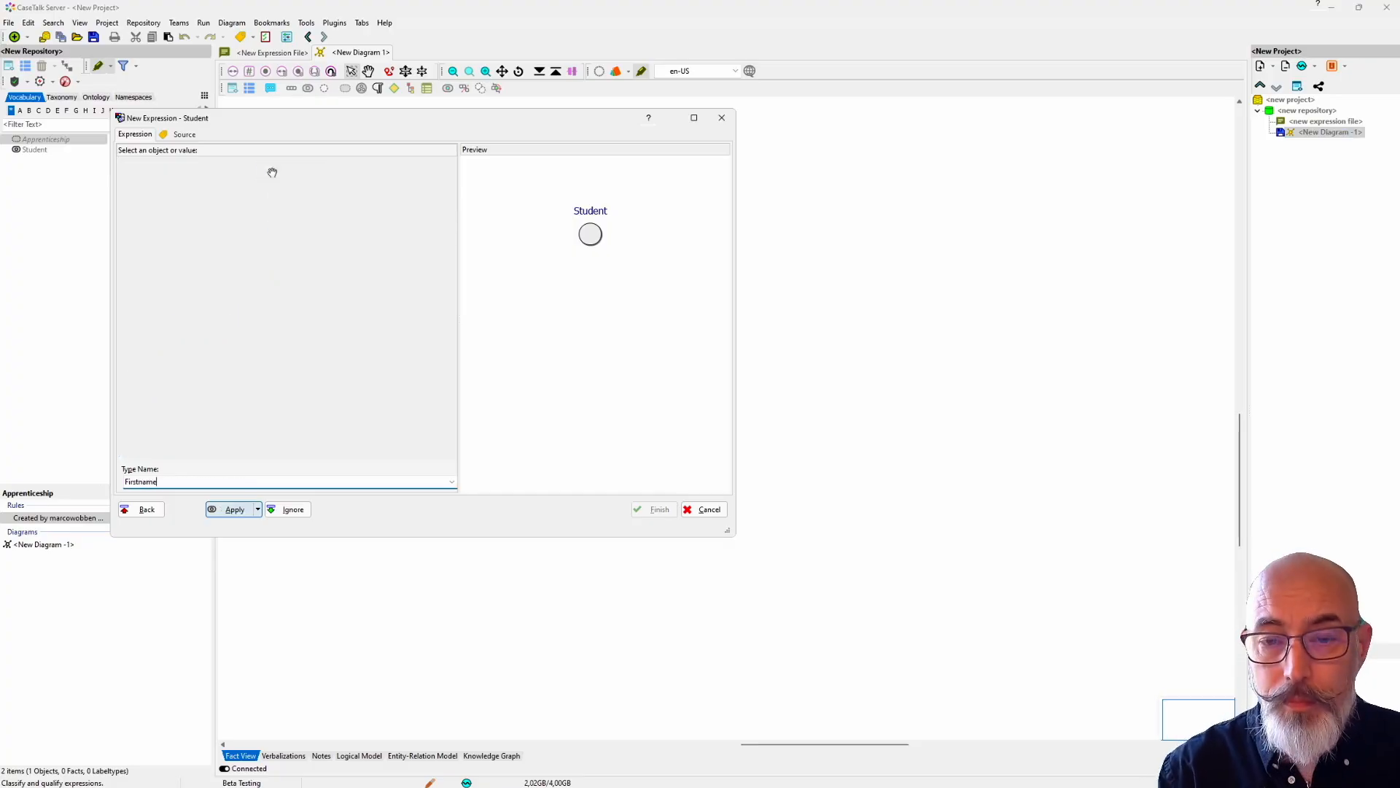
{"action": "type", "text": "Surname"}
{"action": "key", "text": "Return"}
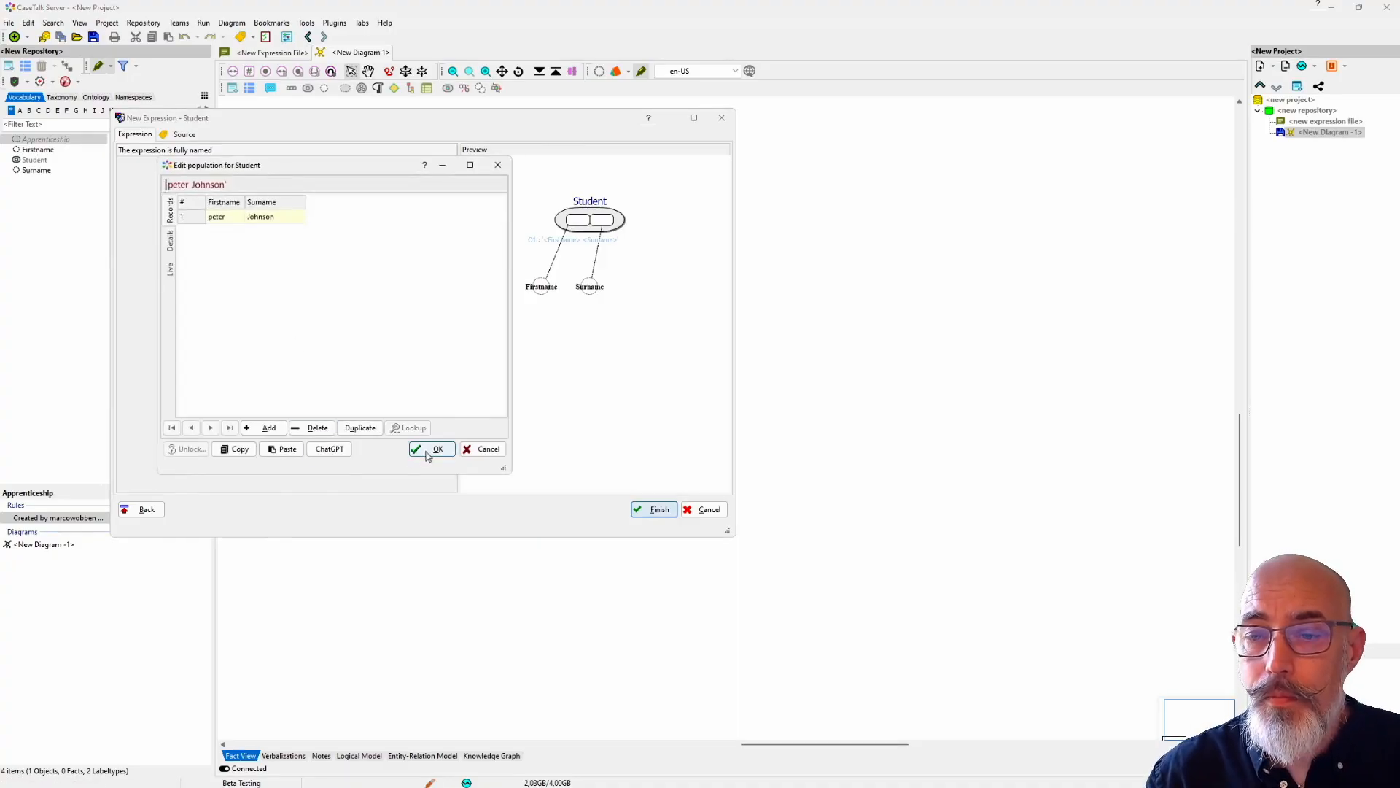
{"action": "left_click", "coordinate": [414, 448]}
Step: Start a new expression for the Apprenticeship concept and enter "Apprenticeship S101" as its text
{"action": "left_click_drag", "start_coordinate": [487, 237], "coordinate": [673, 323]}
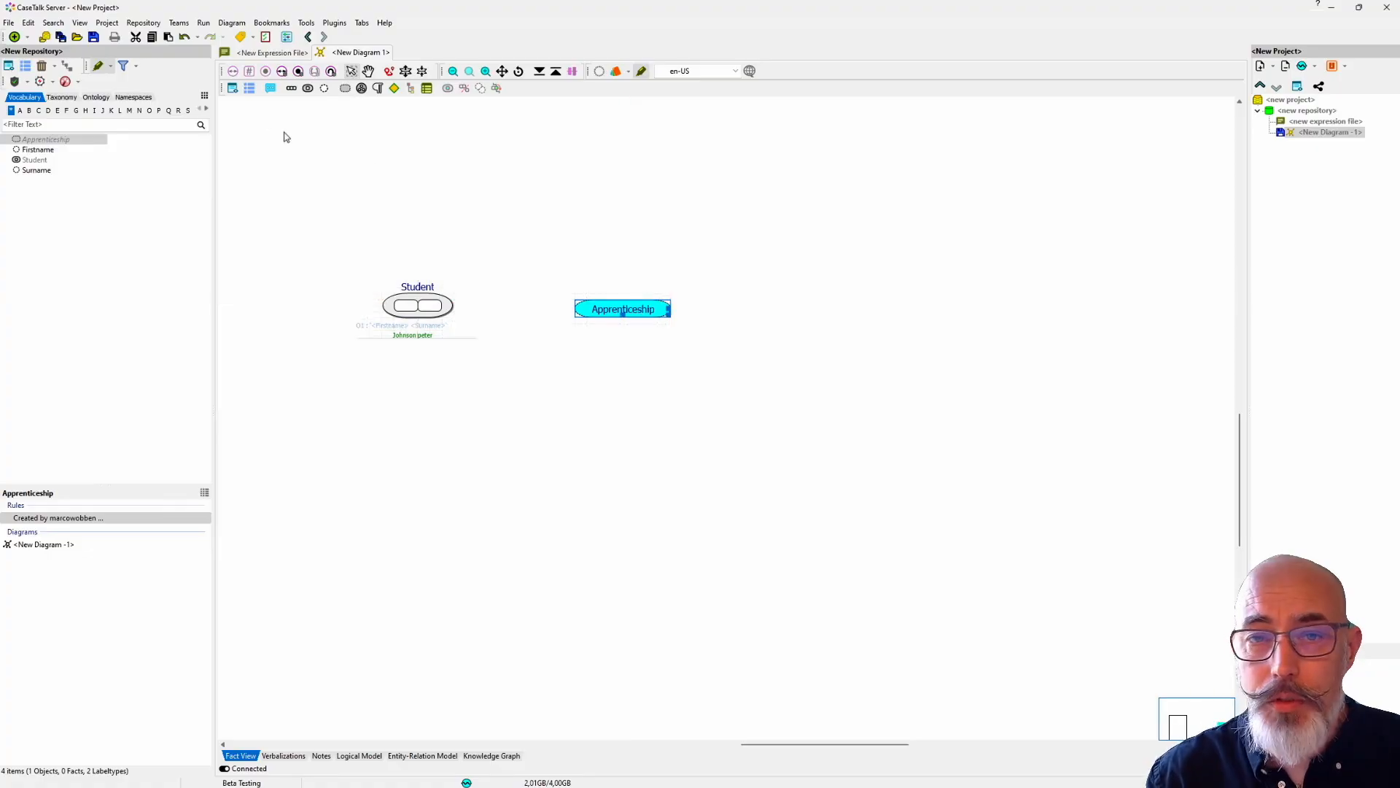
{"action": "left_click", "coordinate": [26, 38]}
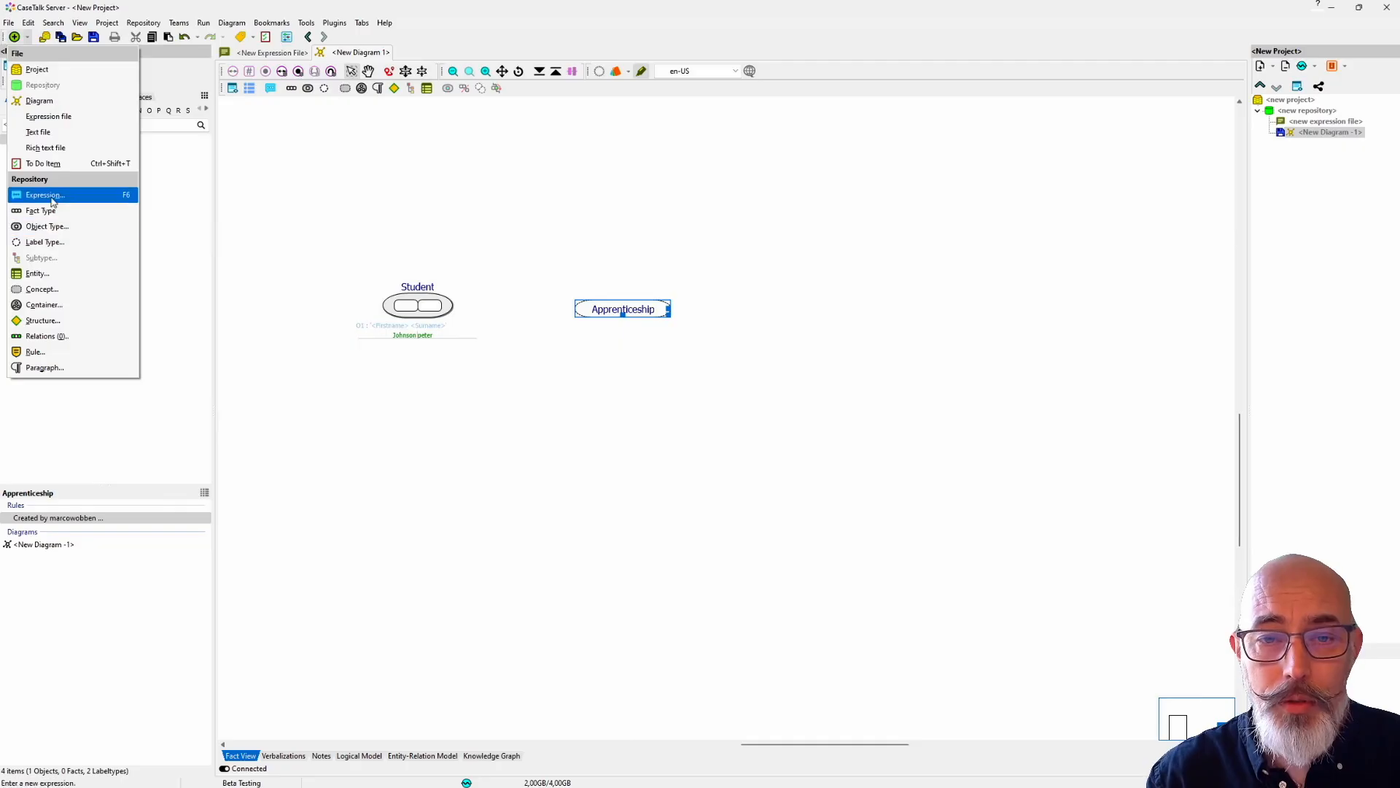
{"action": "left_click", "coordinate": [312, 268]}
{"action": "key", "text": "ctrl+e"}
{"action": "left_click_drag", "start_coordinate": [261, 15], "coordinate": [322, 144]}
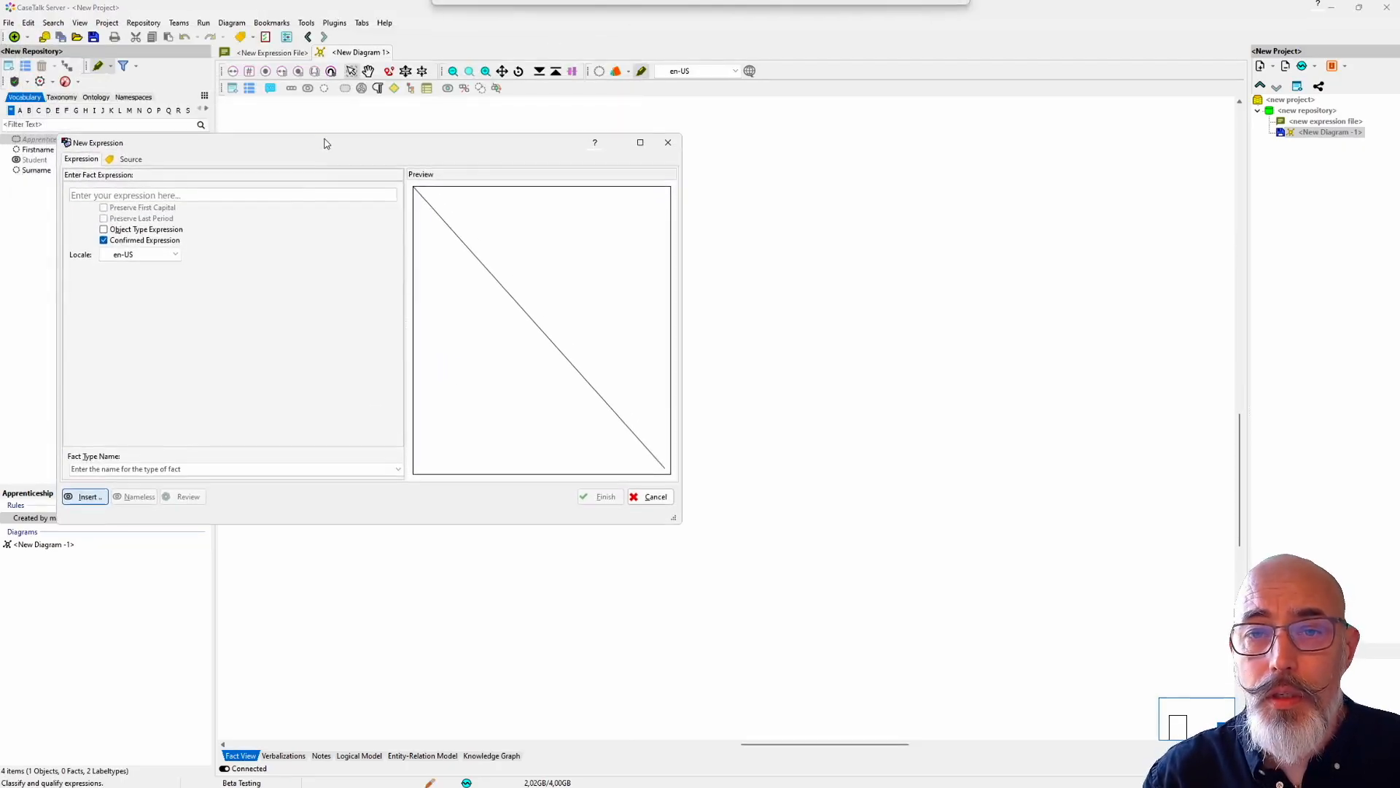
{"action": "left_click", "coordinate": [110, 194]}
{"action": "type", "text": "Apper"}
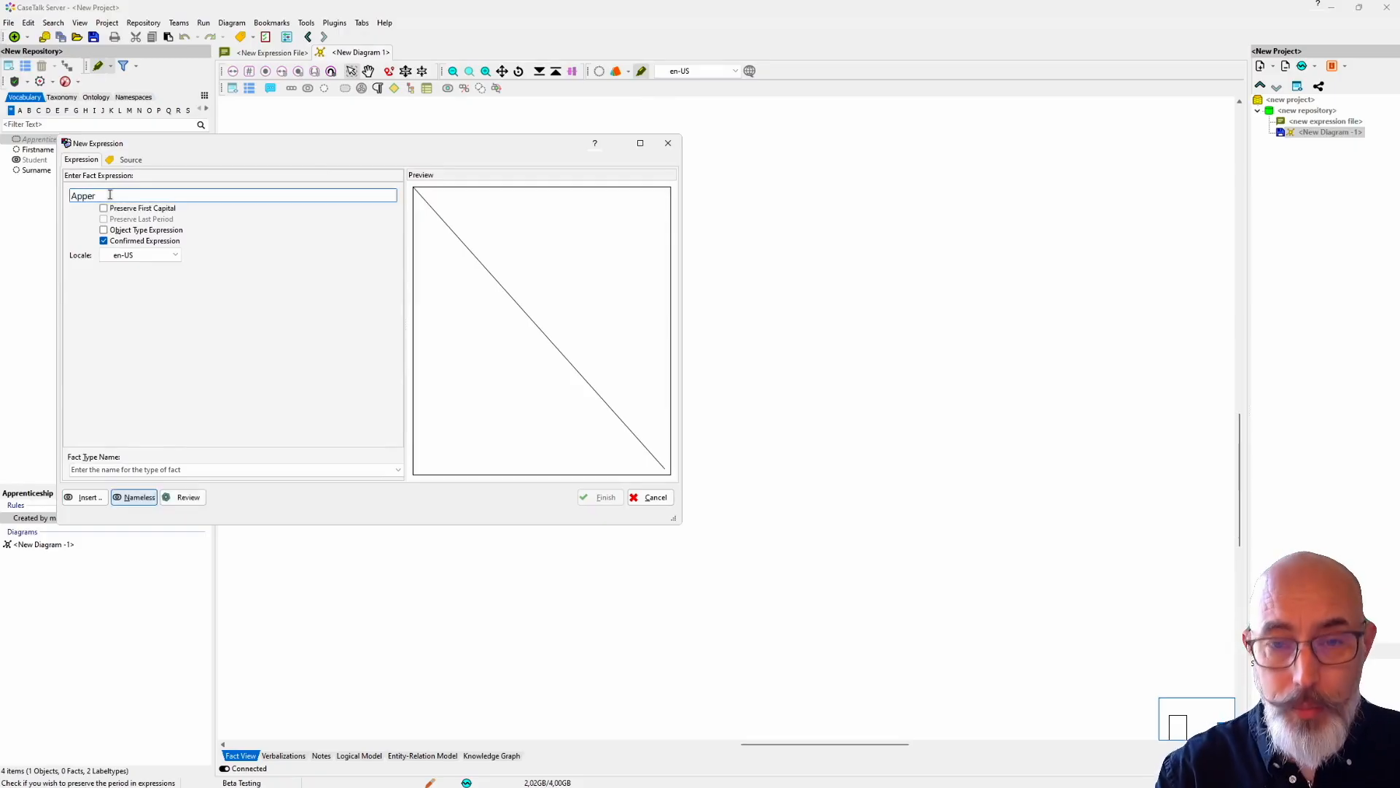
{"action": "key", "text": "BackSpace"}
{"action": "type", "text": "renticeship S"}
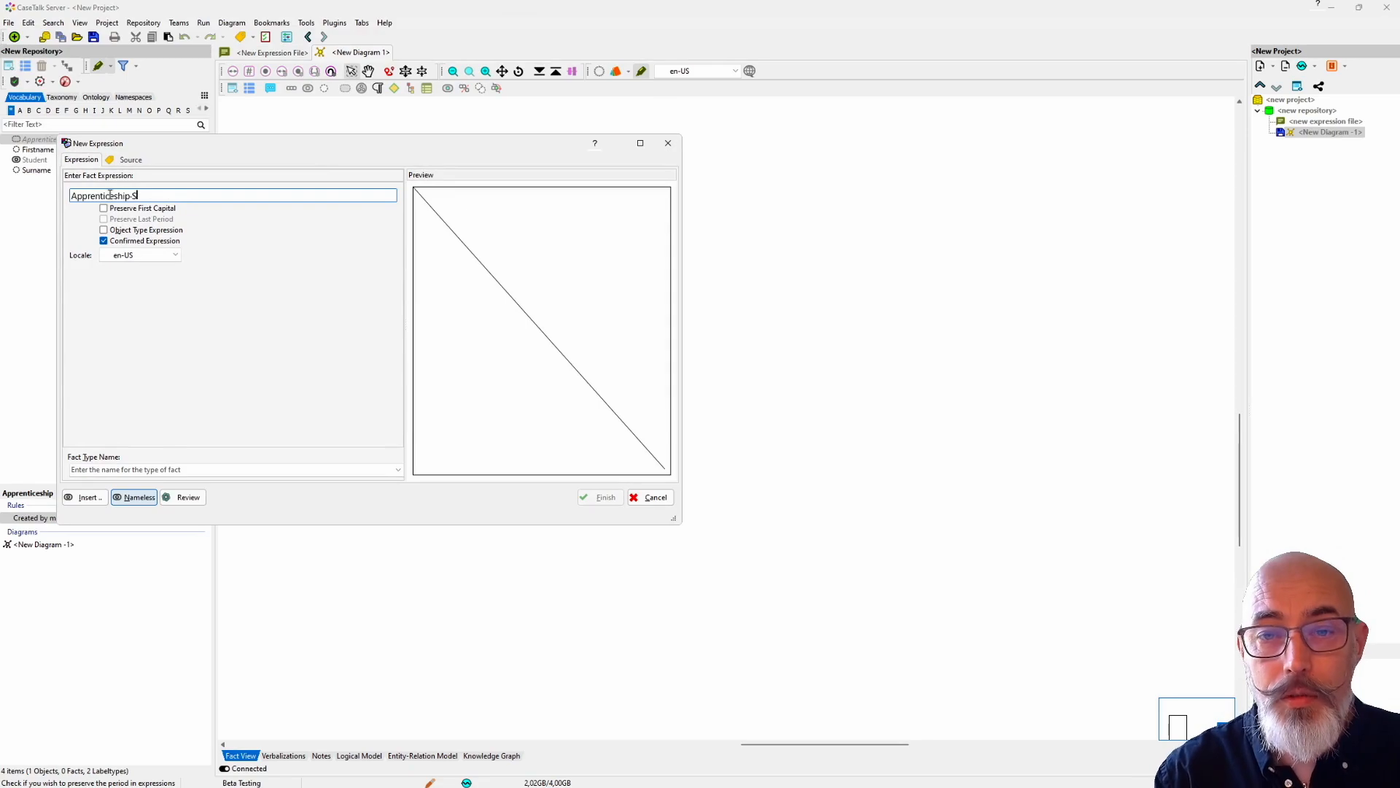
{"action": "type", "text": "1"}
Step: Assign the expression "Apprenticeship S101" to the fact type Apprenticeship
{"action": "key", "text": "Tab"}
{"action": "key", "text": "Tab"}
{"action": "key", "text": "Tab"}
{"action": "key", "text": "Tab"}
{"action": "key", "text": "Tab"}
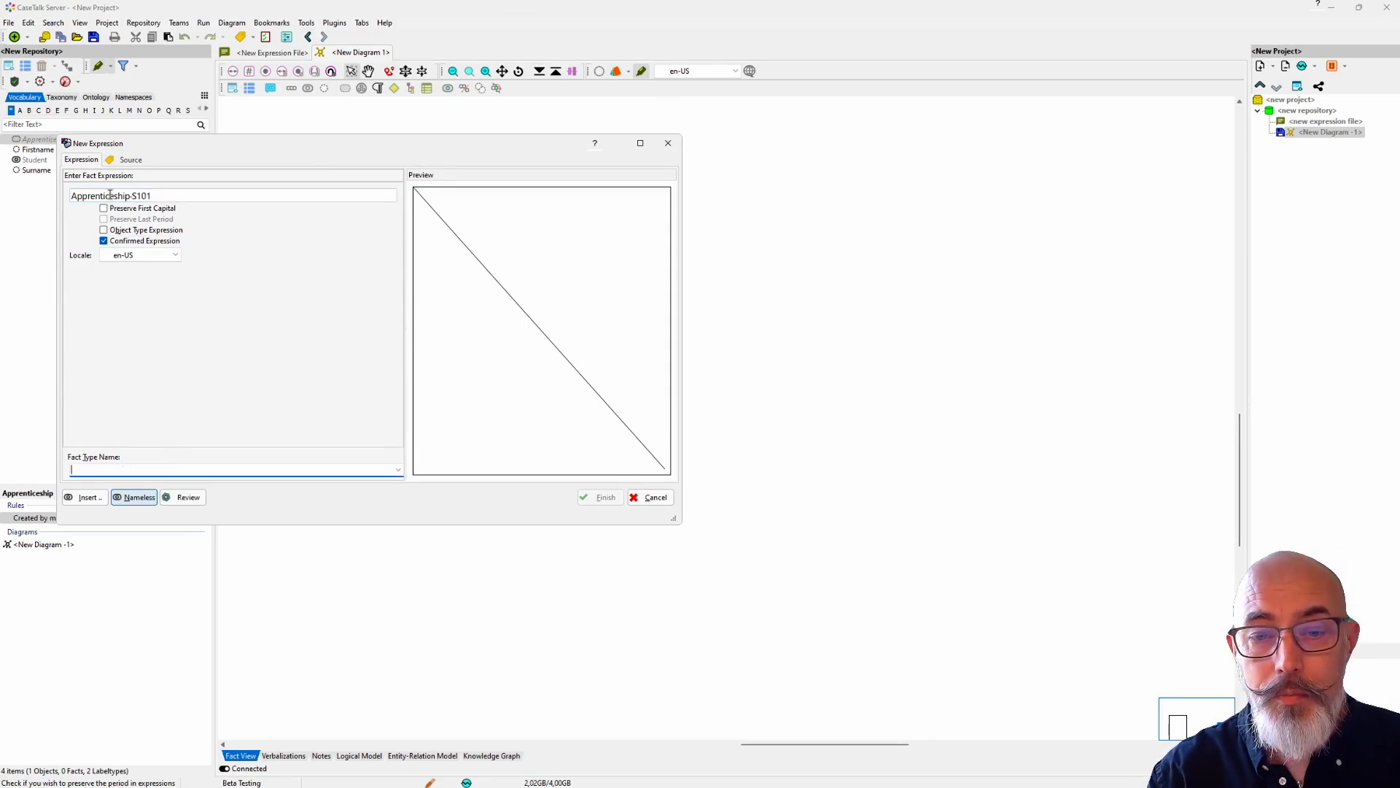
{"action": "type", "text": "a"}
{"action": "key", "text": "Down"}
{"action": "key", "text": "Return"}
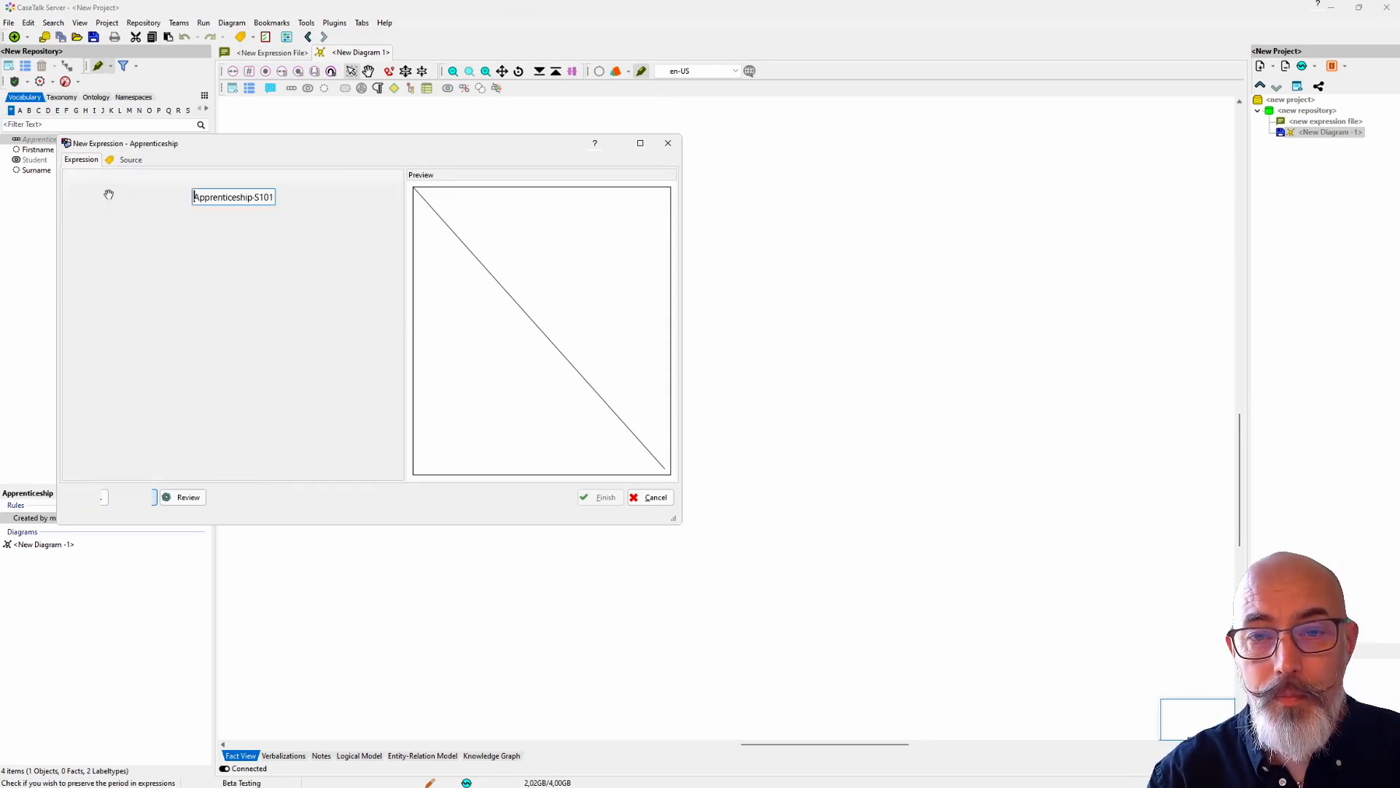
Step: Qualify S101 as the value of a label type named Apprenticeship Code and complete the expression
{"action": "type", "text": "a"}
{"action": "key", "text": "Down"}
{"action": "key", "text": "End"}
{"action": "type", "text": "Code"}
{"action": "key", "text": "Return"}
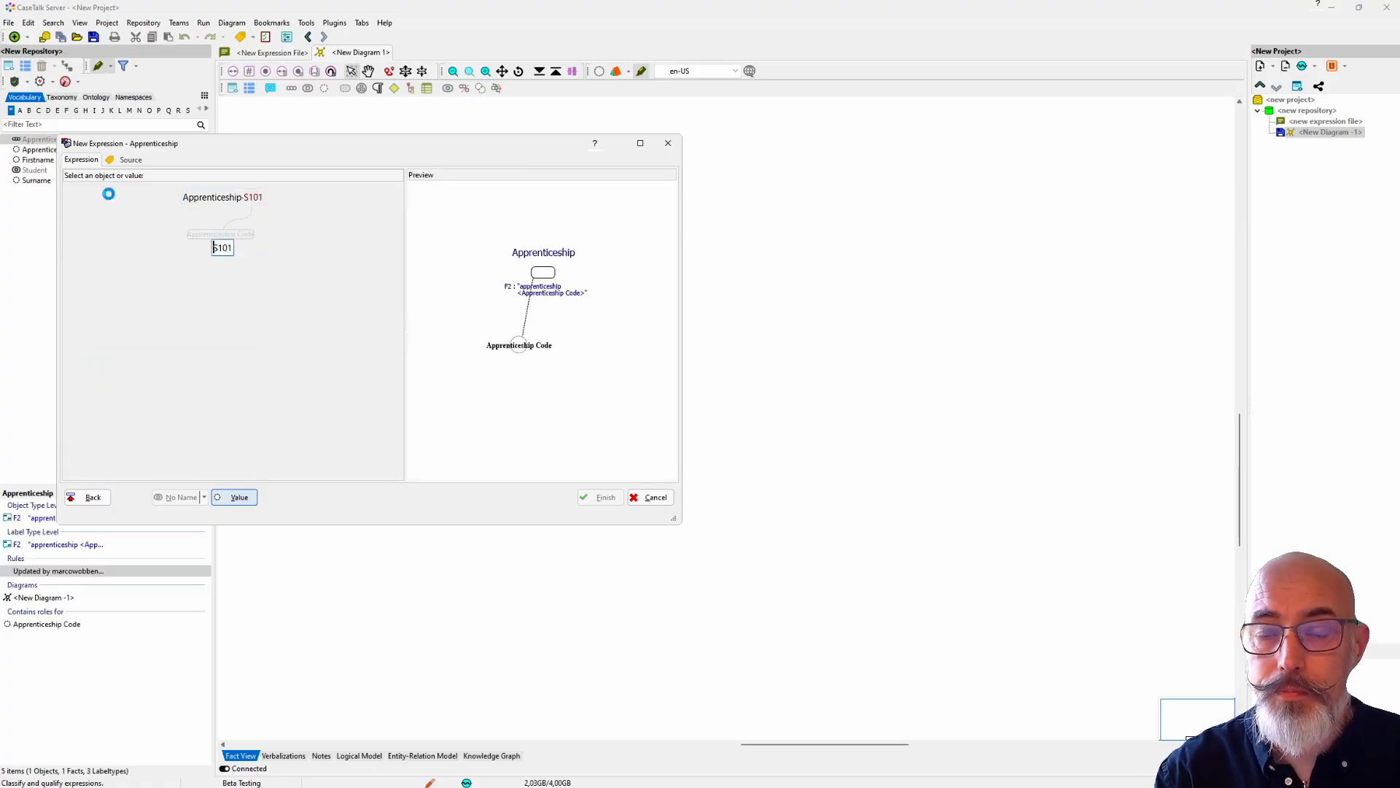
{"action": "key", "text": "Return"}
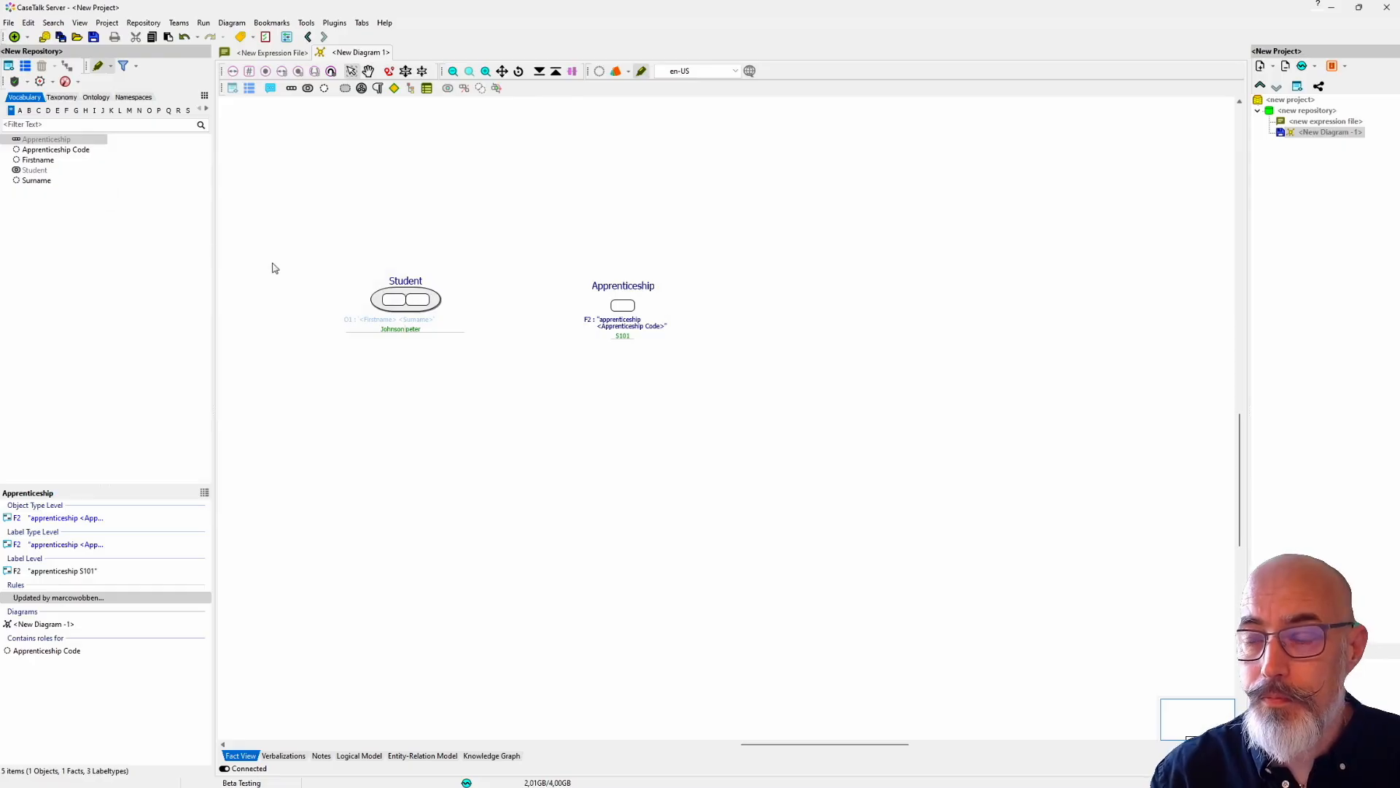
Step: Copy the Apprenticeship fact expression F2 to an object expression so Apprenticeship becomes an object type
{"action": "left_click_drag", "start_coordinate": [622, 305], "coordinate": [625, 298]}
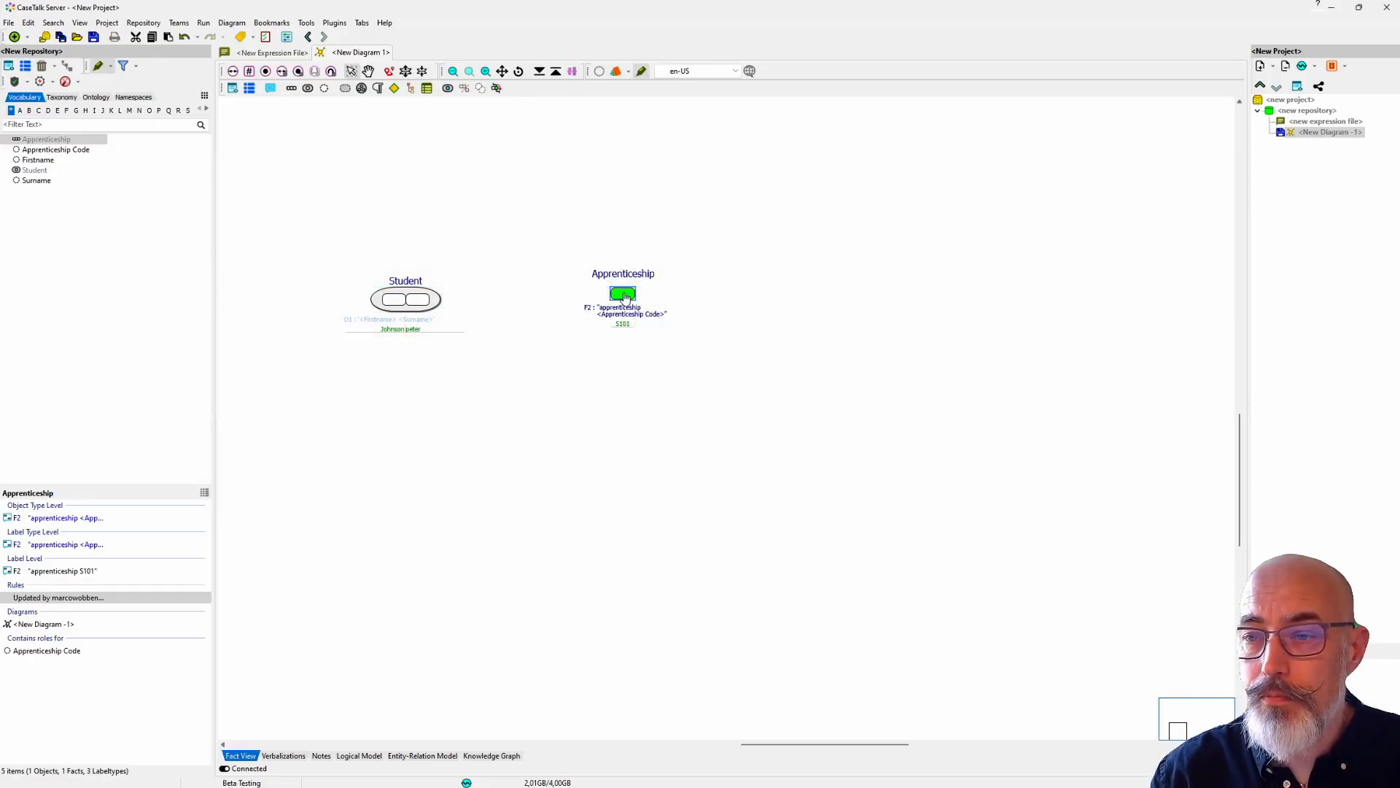
{"action": "right_click", "coordinate": [70, 518]}
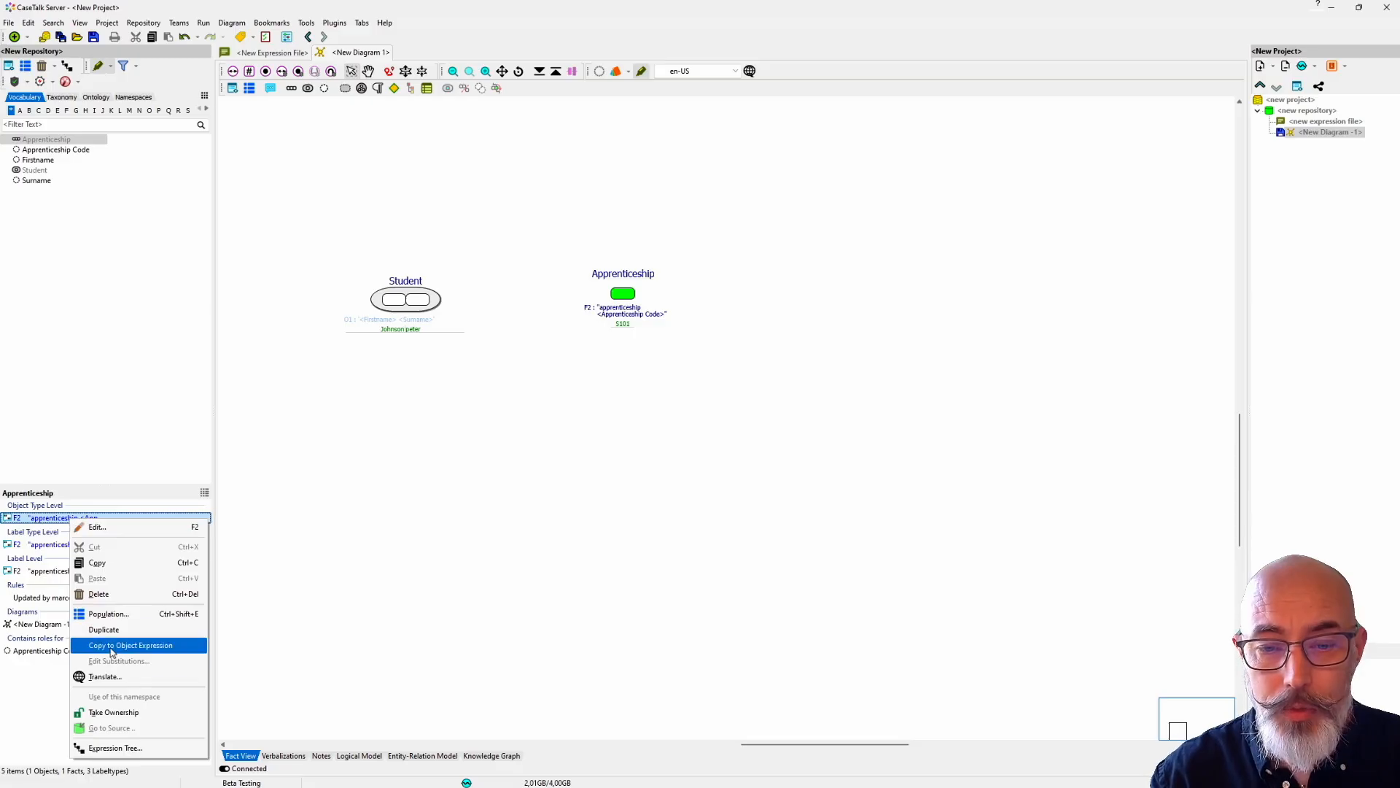
{"action": "left_click", "coordinate": [112, 645]}
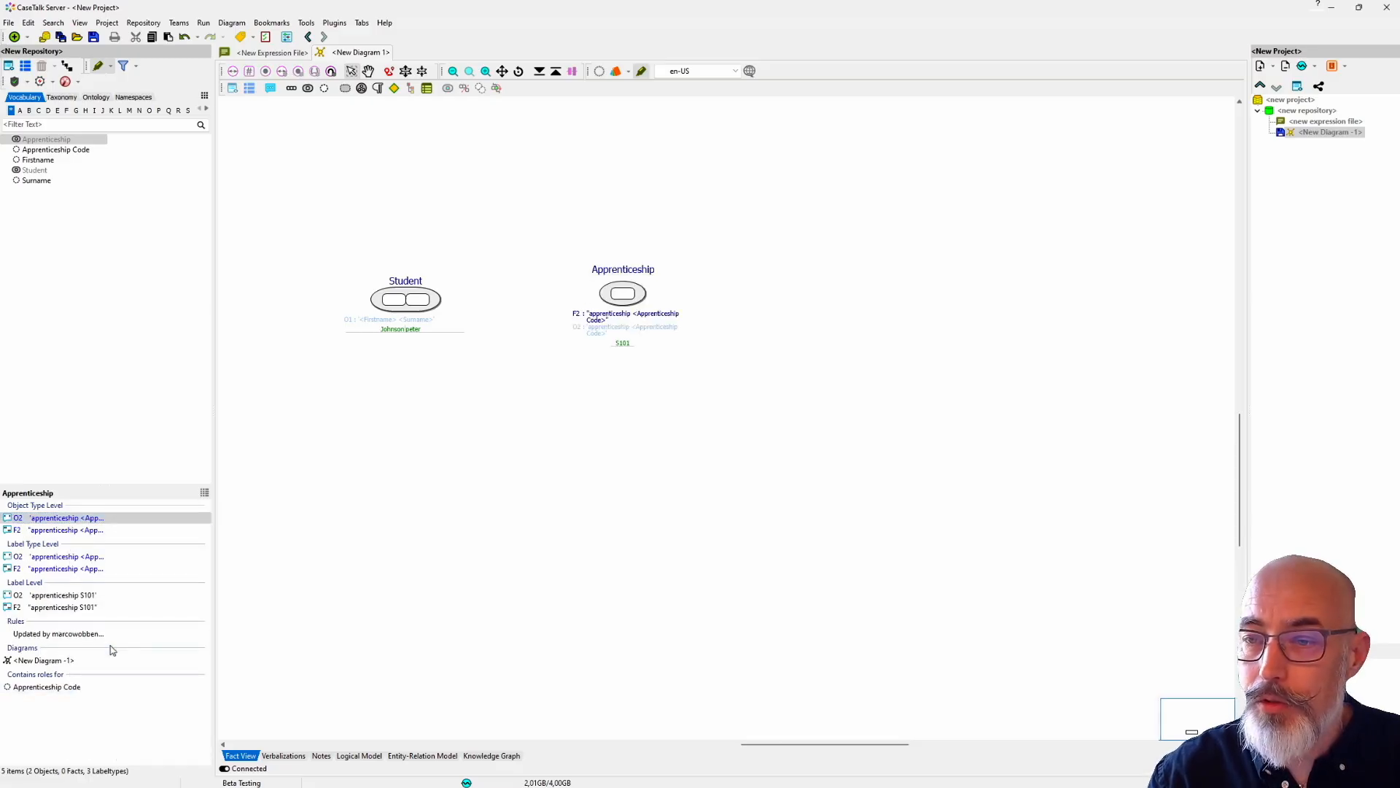
Step: Connect the Student and Apprenticeship object types with a new fact type named "Assigned Apprenticeship"
{"action": "left_click_drag", "start_coordinate": [434, 296], "coordinate": [634, 334]}
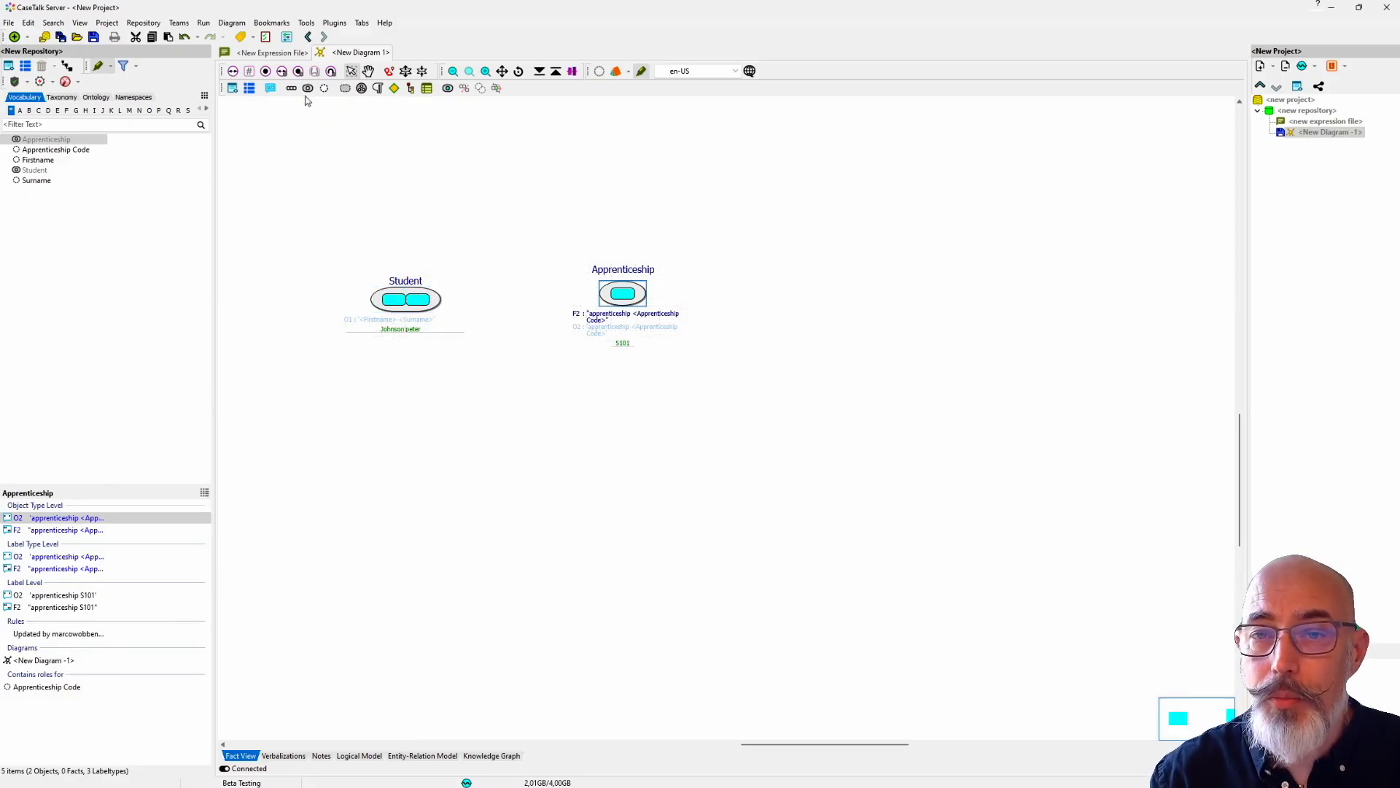
{"action": "left_click", "coordinate": [292, 89]}
{"action": "left_click_drag", "start_coordinate": [675, 370], "coordinate": [410, 415]}
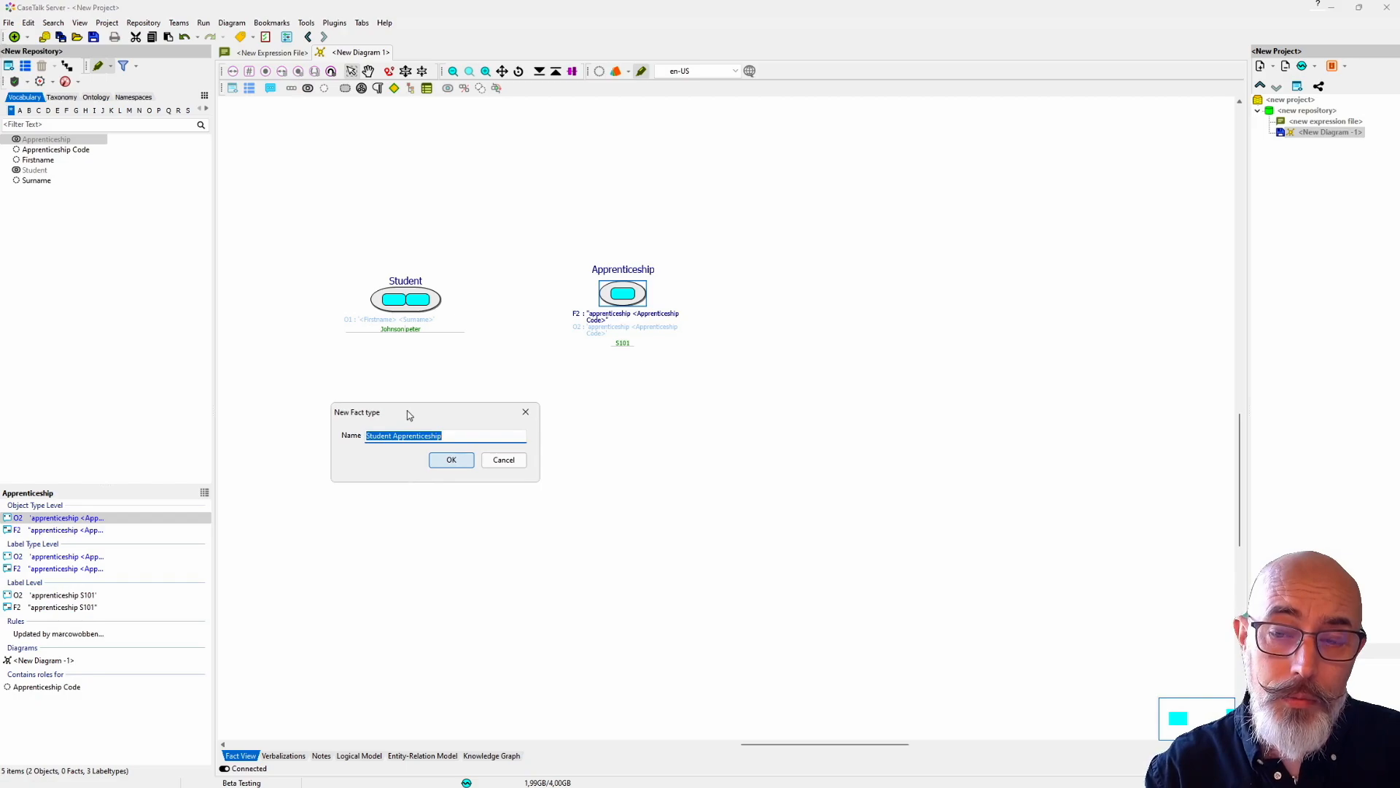
{"action": "key", "text": "Home"}
{"action": "key", "text": "ctrl+shift+Right"}
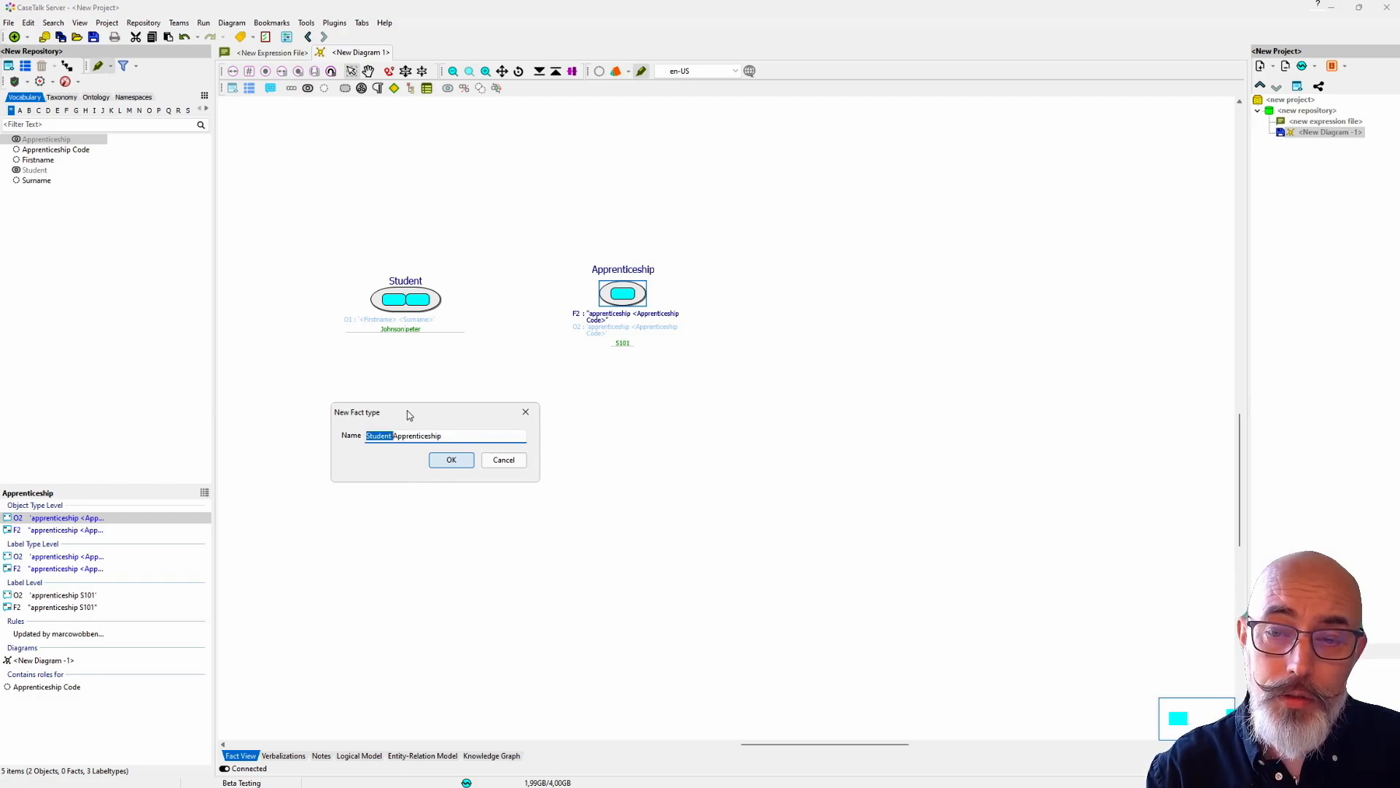
{"action": "key", "text": "Delete"}
{"action": "type", "text": "Assigned"}
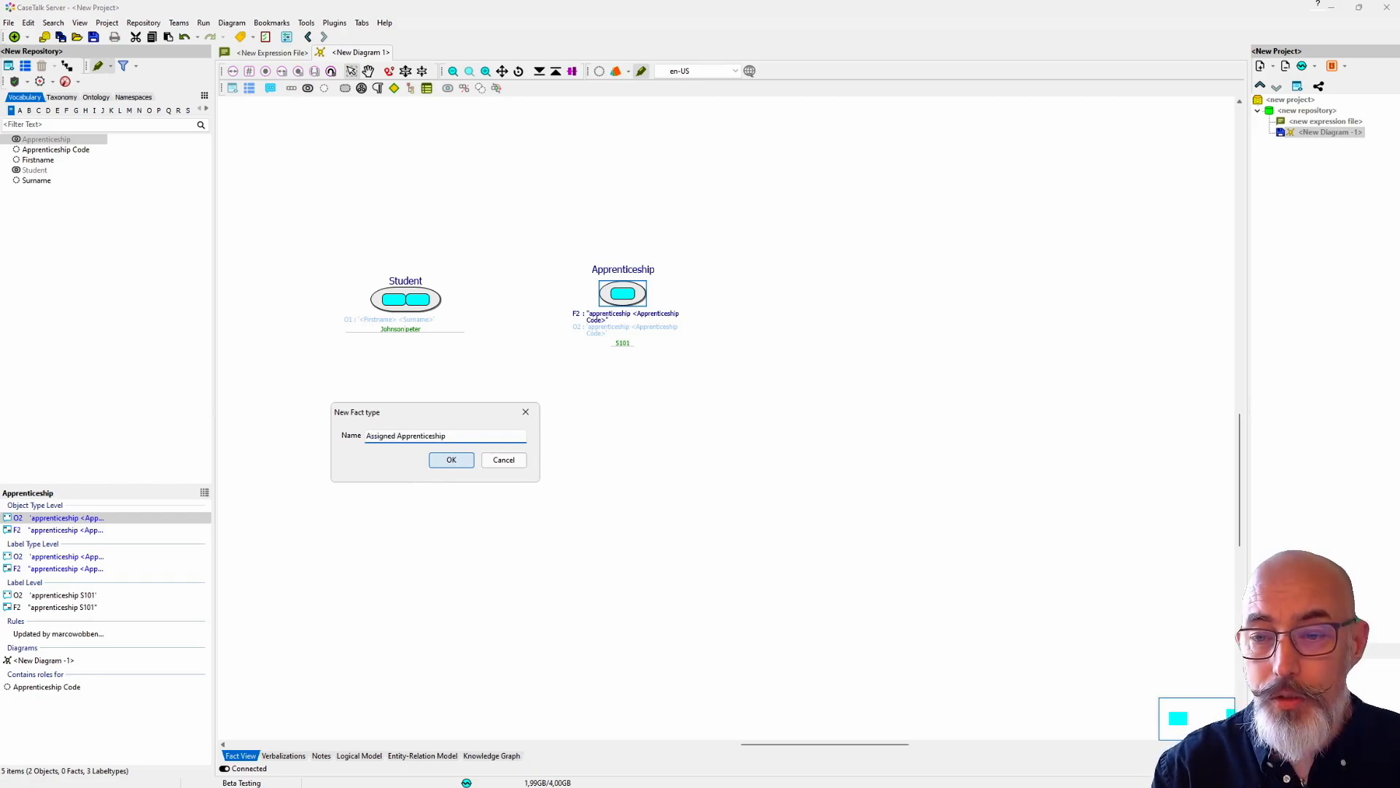
{"action": "key", "text": "Return"}
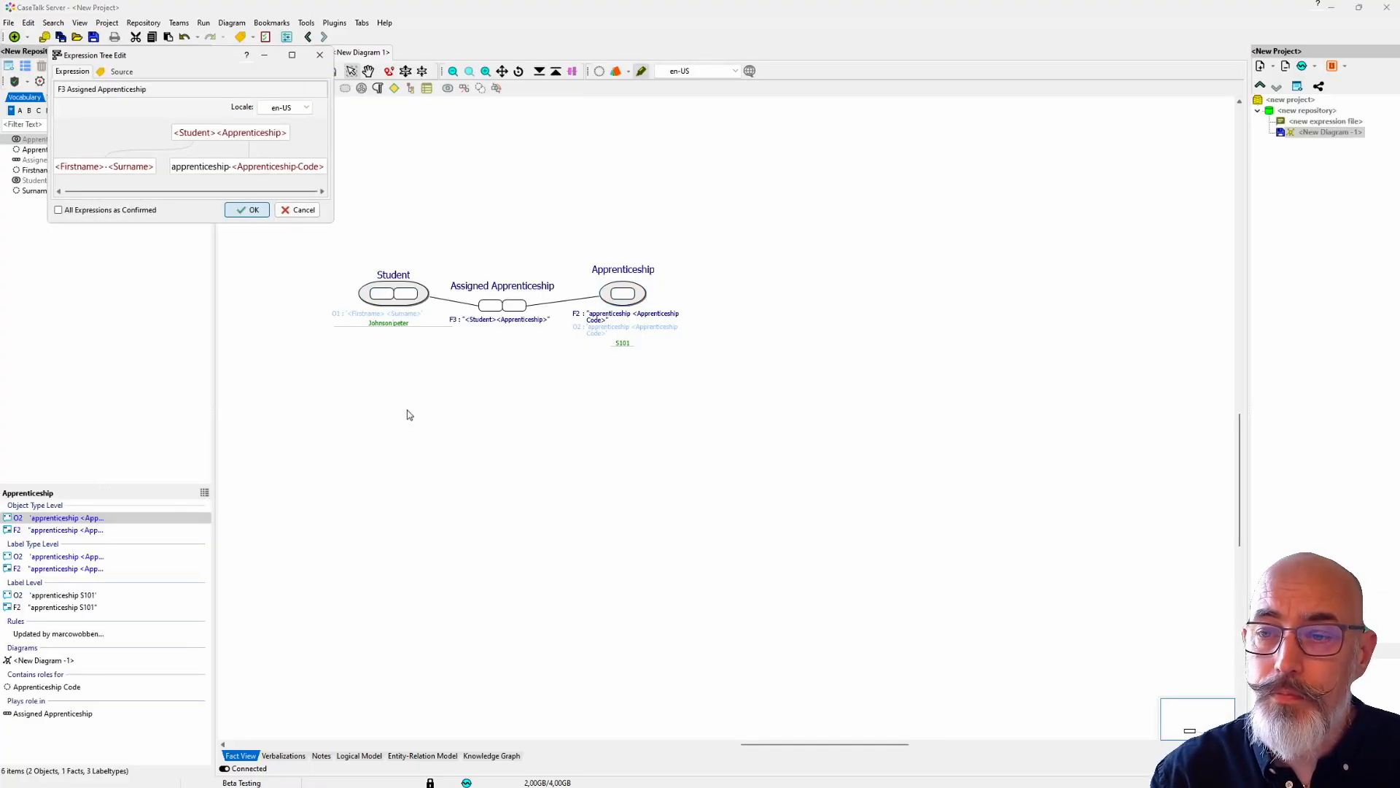
Step: Enlarge the expression editor and try placing Apprenticeship before Student in the fact expression, restoring the original order
{"action": "left_click_drag", "start_coordinate": [196, 62], "coordinate": [231, 336]}
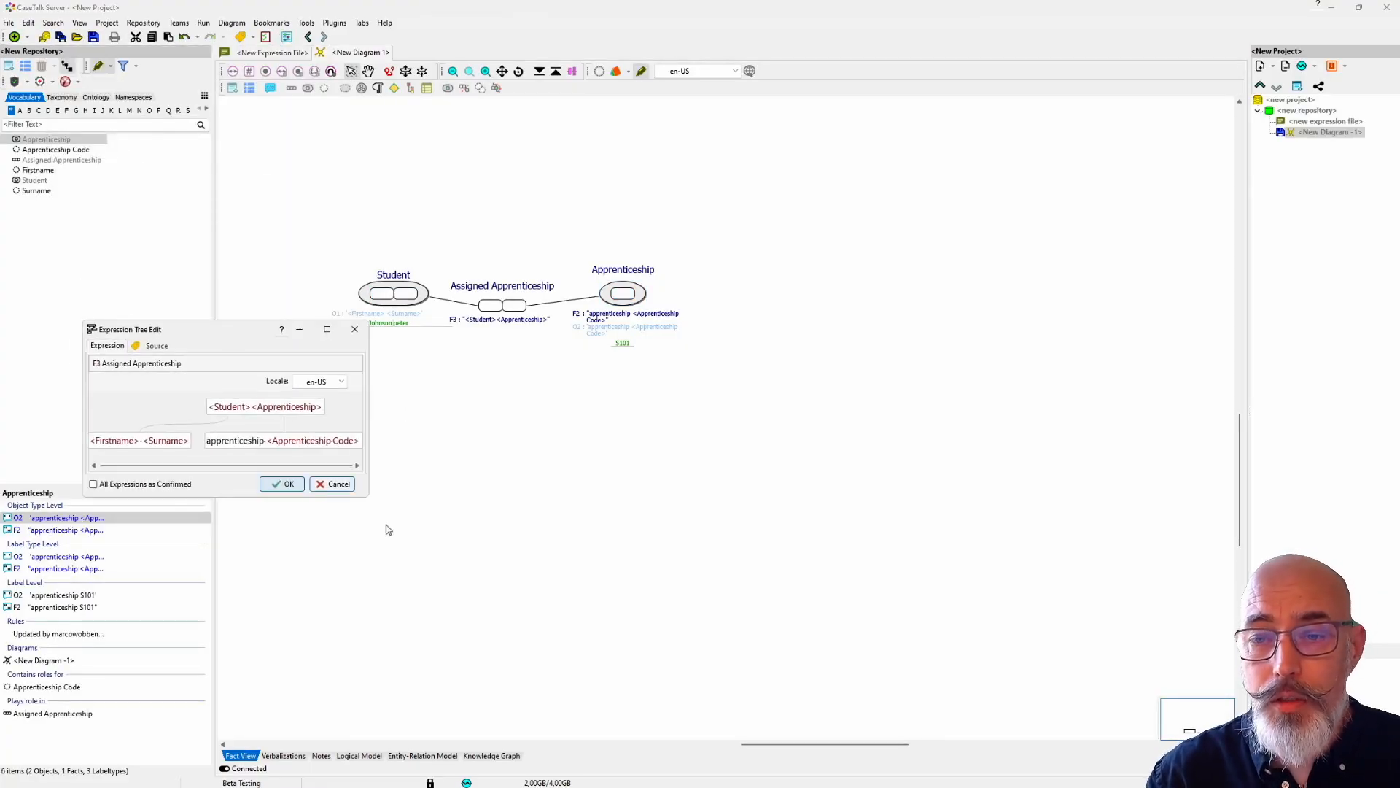
{"action": "left_click_drag", "start_coordinate": [369, 494], "coordinate": [604, 611]}
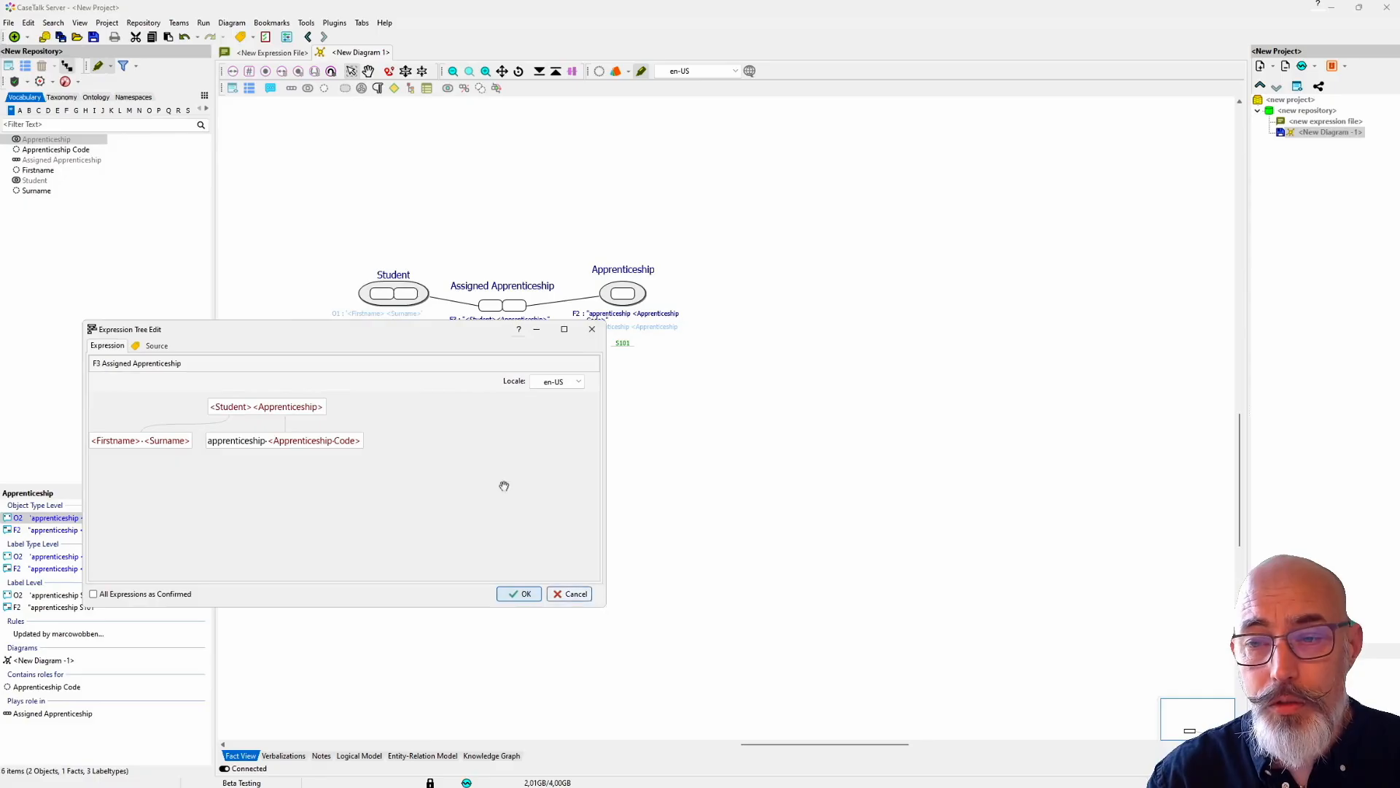
{"action": "left_click_drag", "start_coordinate": [397, 331], "coordinate": [610, 377]}
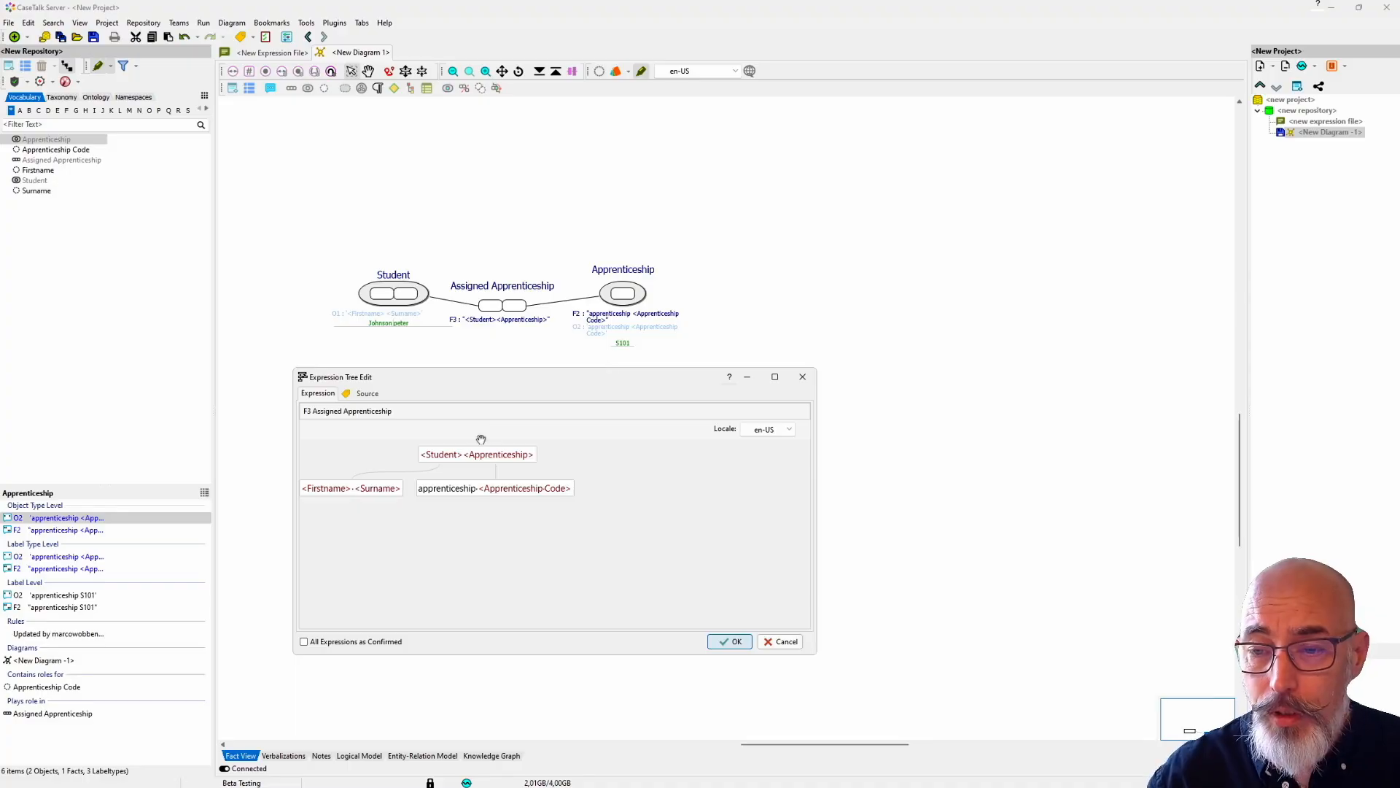
{"action": "left_click", "coordinate": [464, 458]}
{"action": "left_click", "coordinate": [473, 461]}
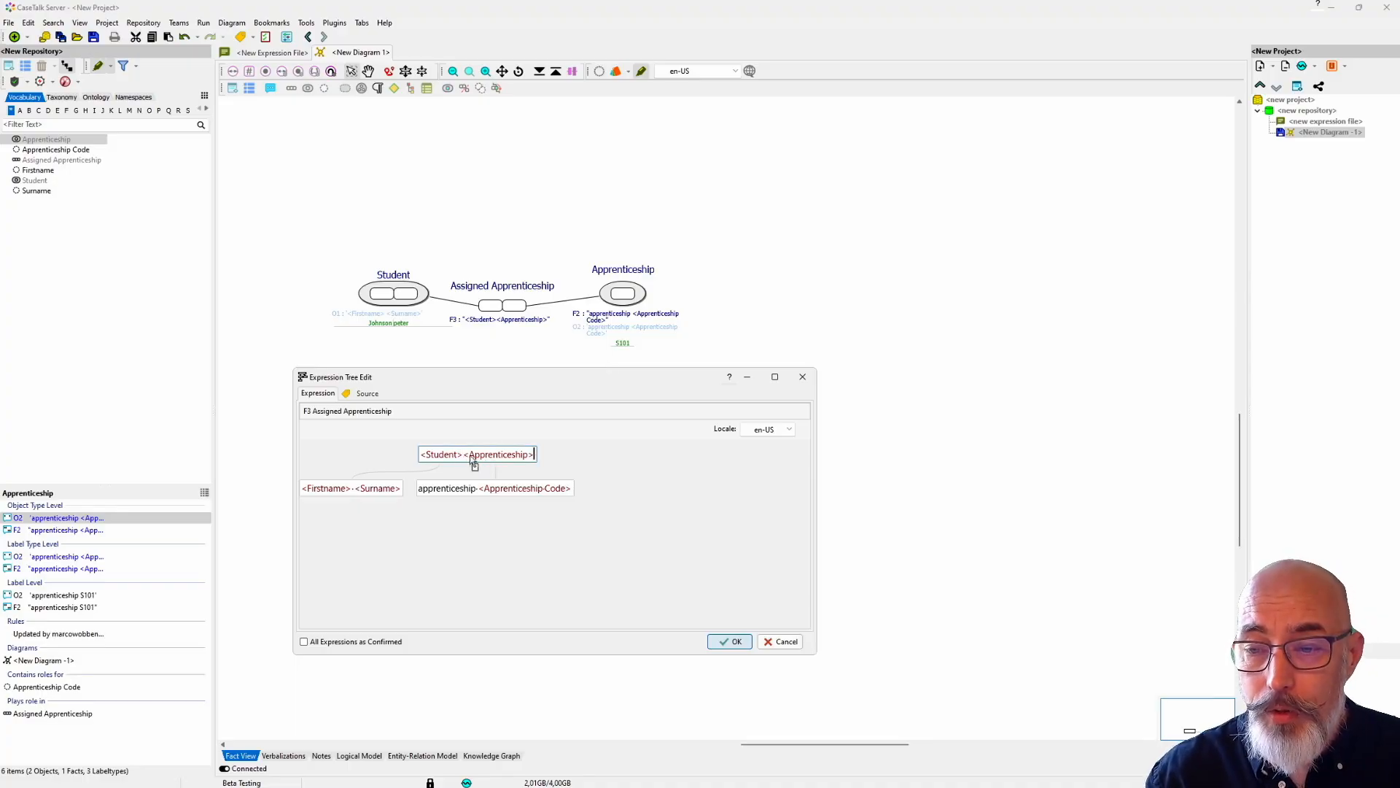
{"action": "left_click_drag", "start_coordinate": [430, 459], "coordinate": [555, 461]}
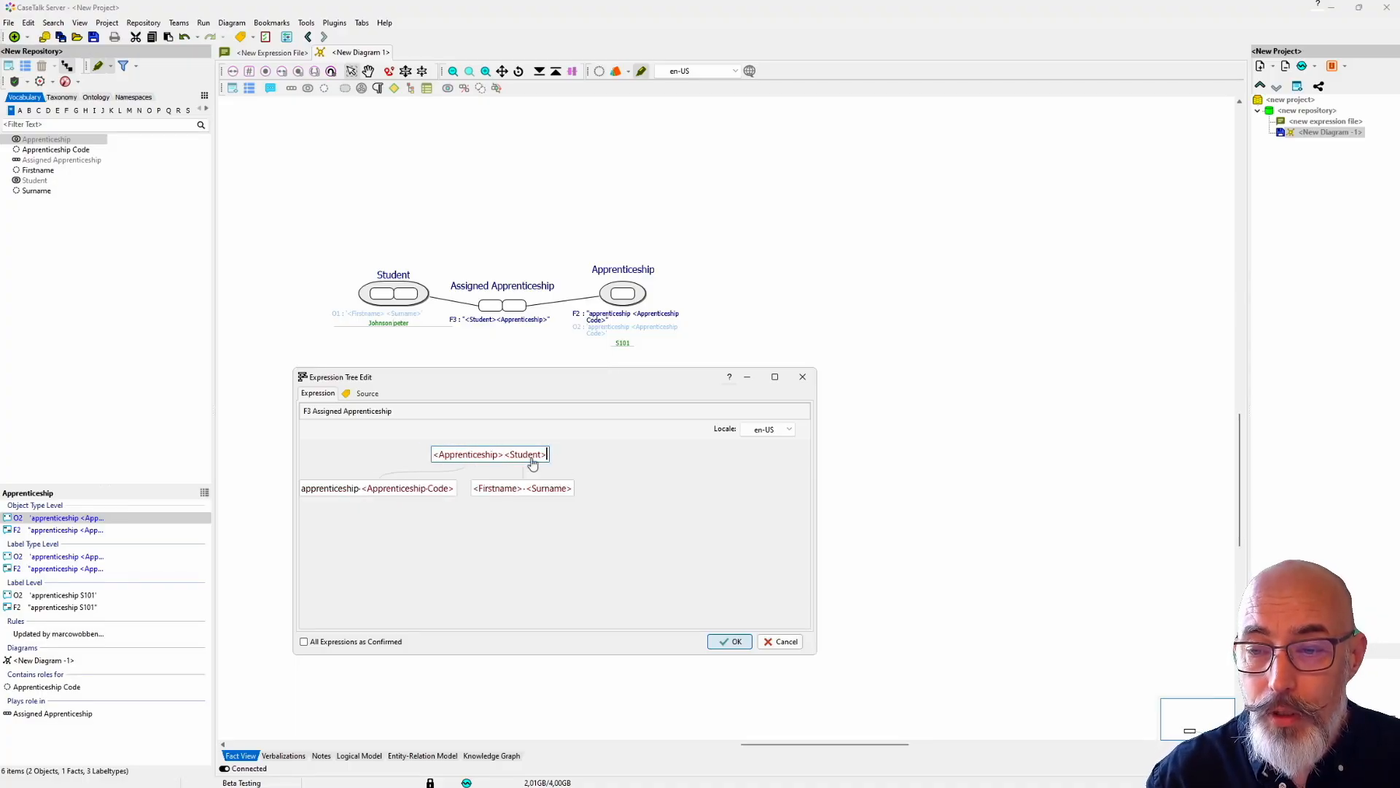
{"action": "left_click_drag", "start_coordinate": [446, 465], "coordinate": [559, 461]}
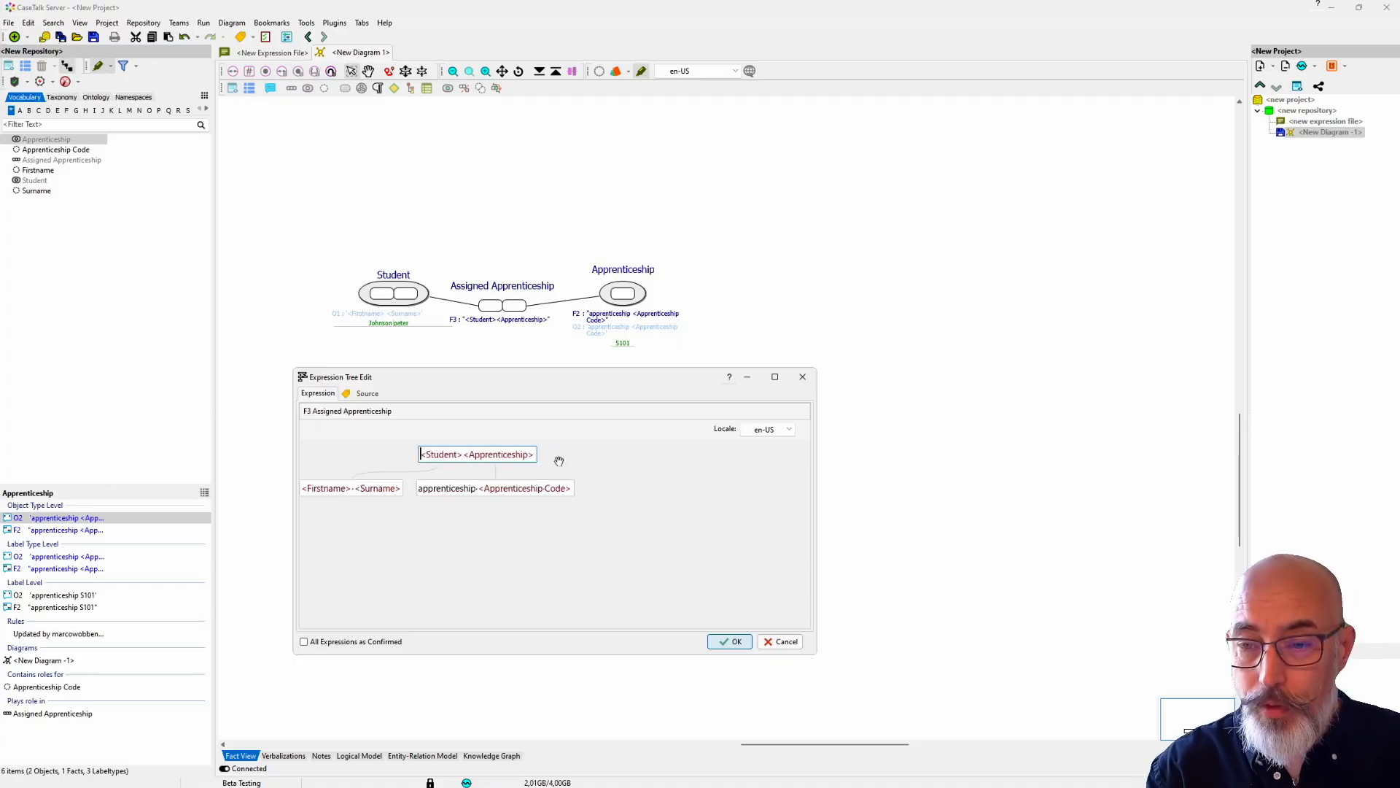
Step: Word the fact expression as "The <Student> is the <Apprenticeship> assigned" and accept it
{"action": "type", "text": "The"}
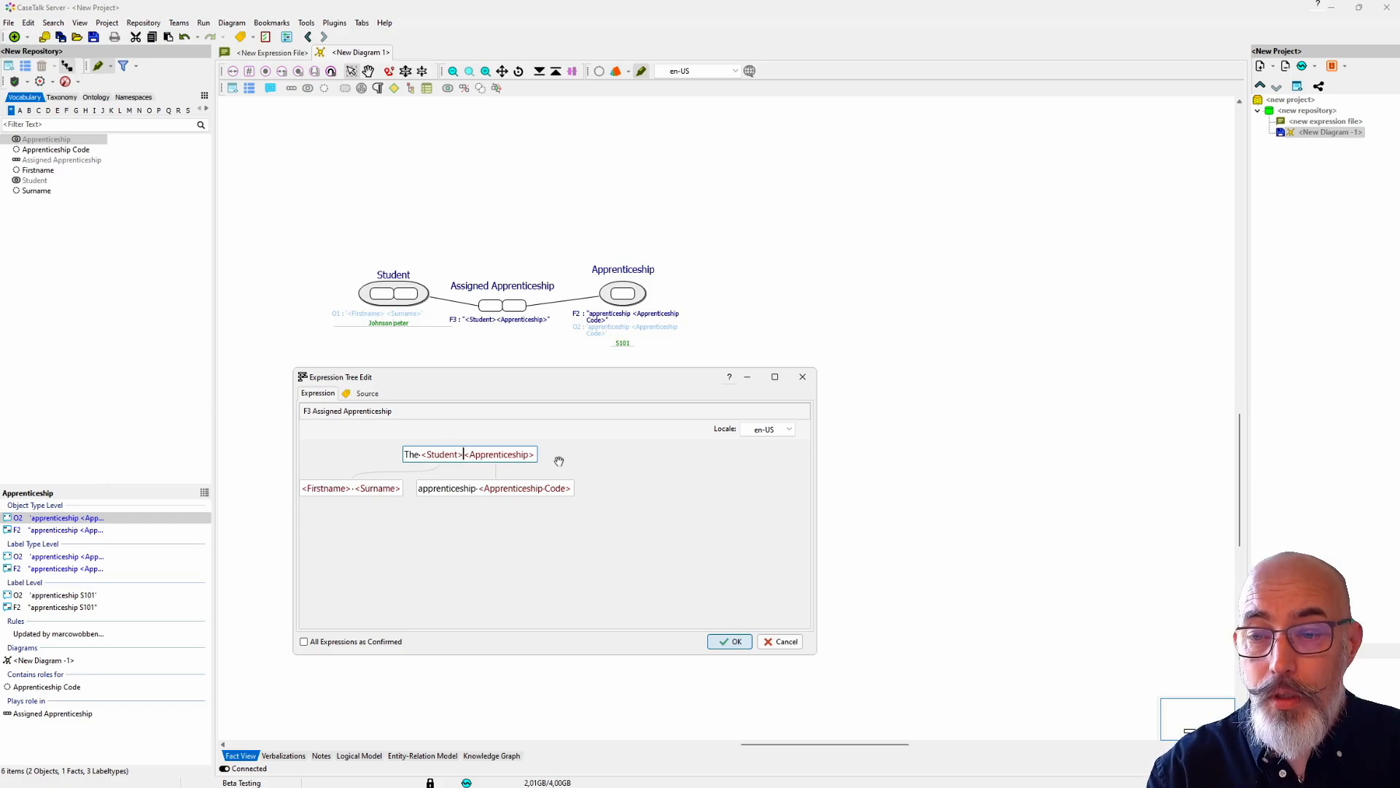
{"action": "type", "text": " is the"}
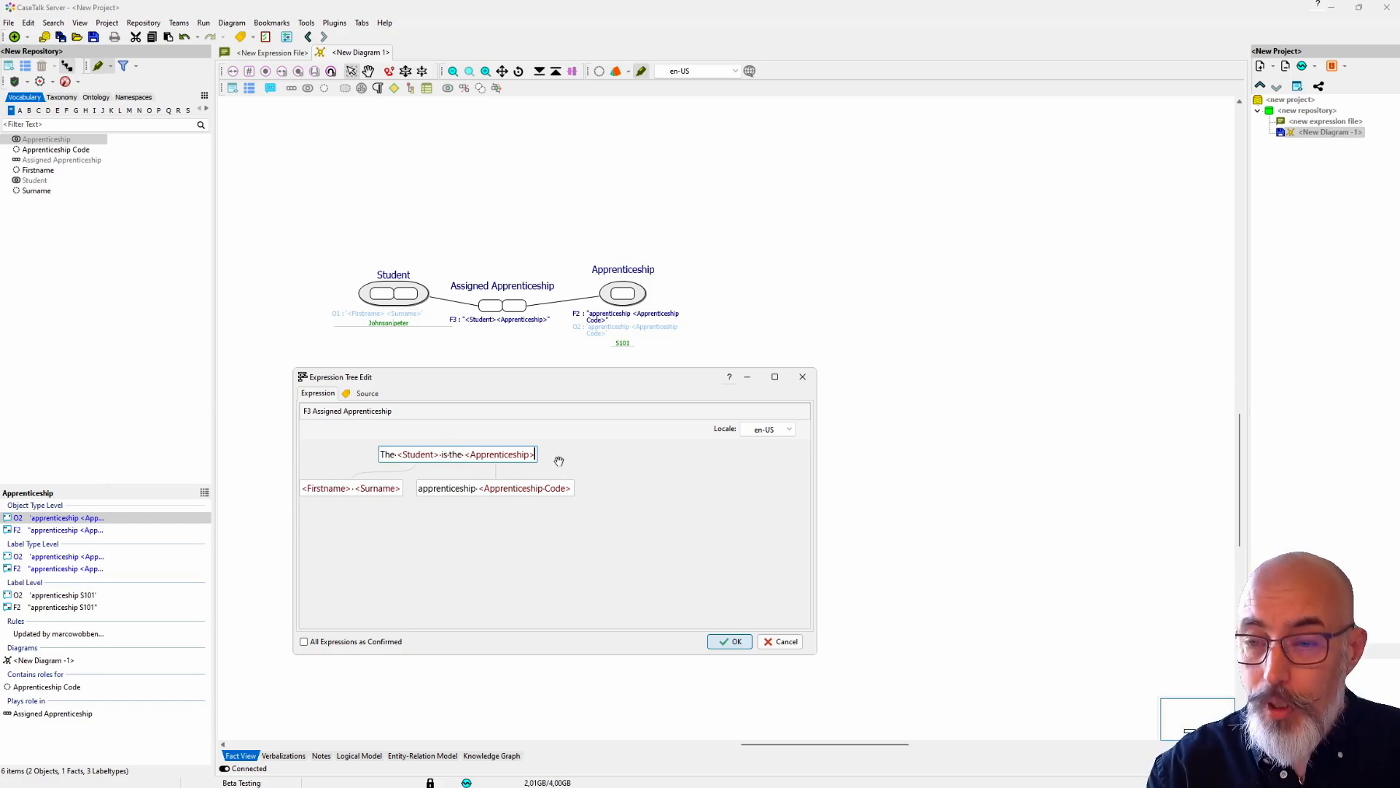
{"action": "type", "text": " assigned."}
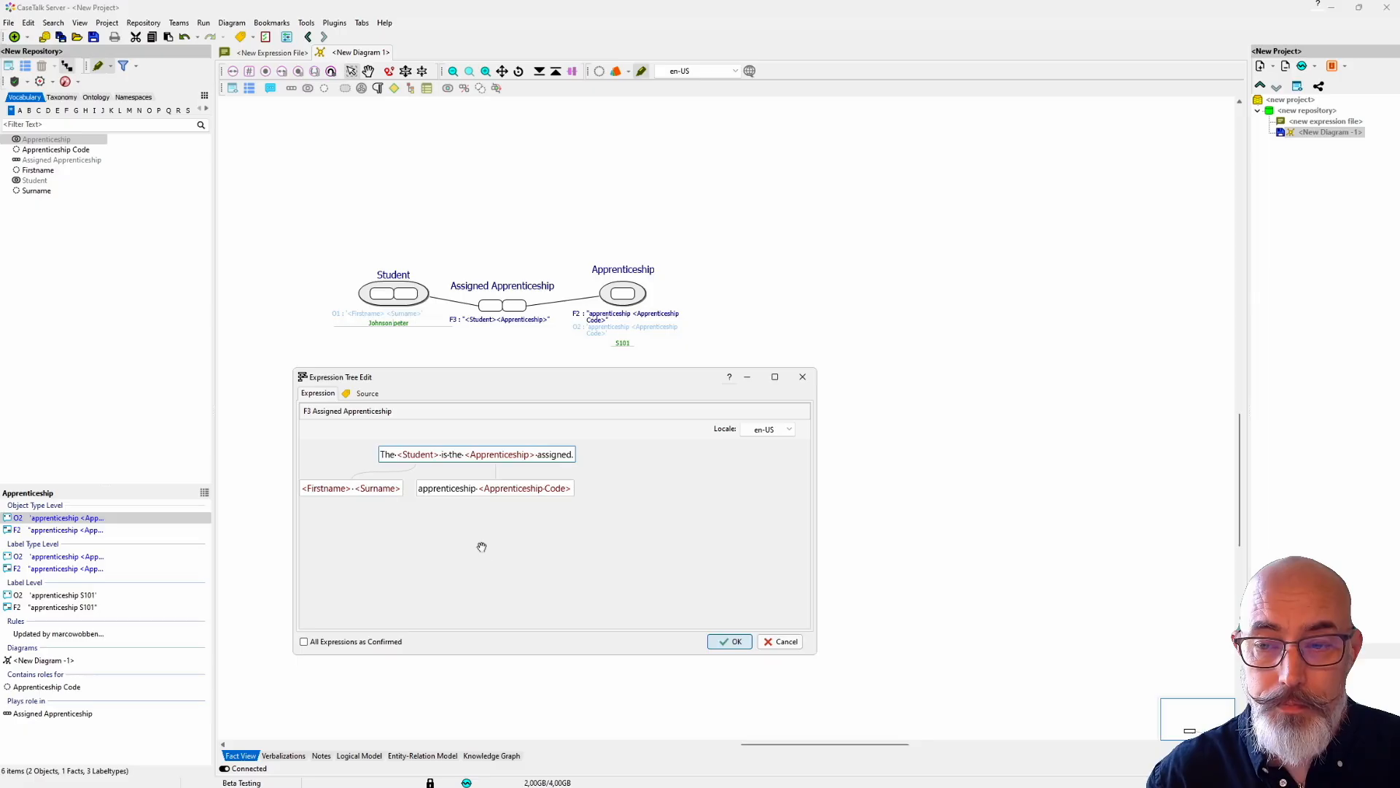
{"action": "left_click", "coordinate": [730, 641]}
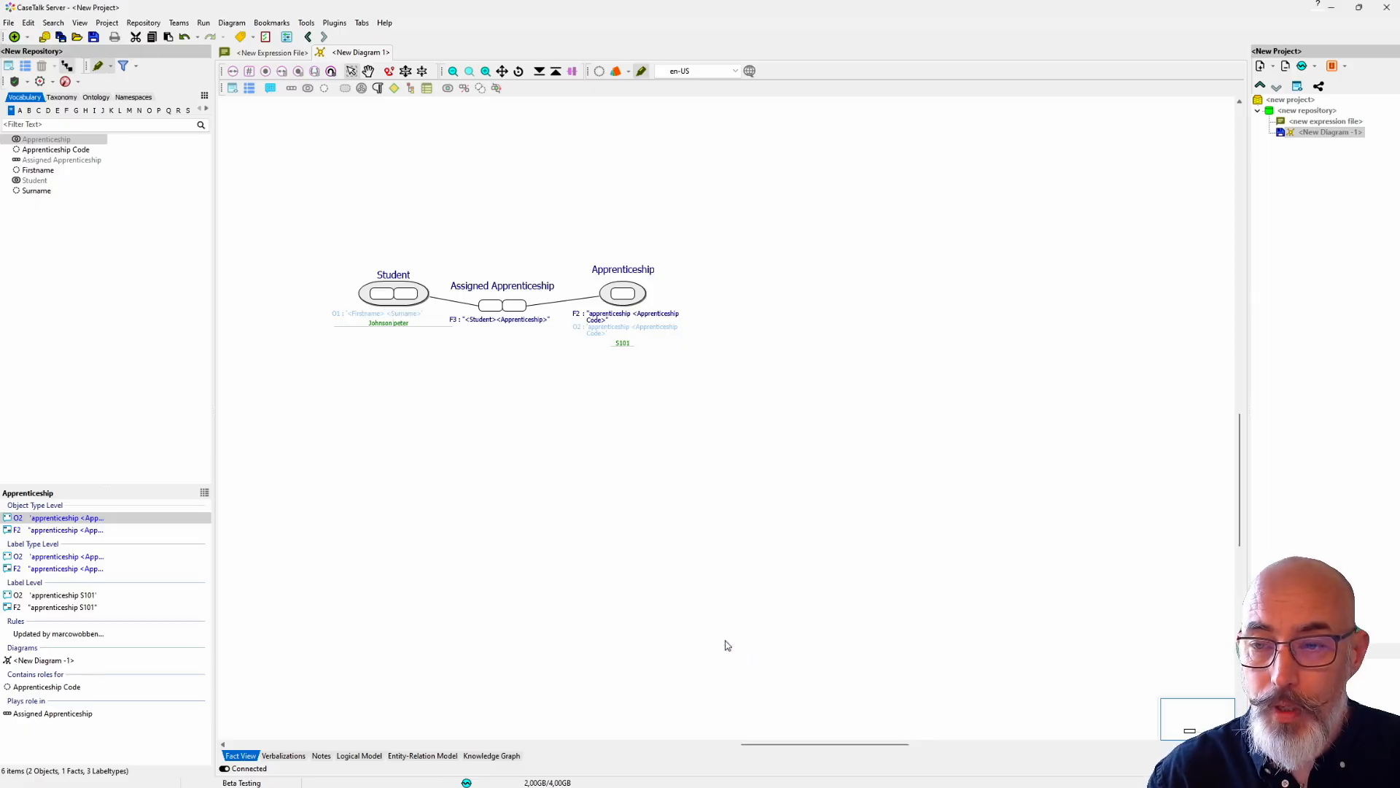
Step: Populate Assigned Apprenticeship with one record holding the student's first name and surname and apprenticeship code S101
{"action": "left_click", "coordinate": [169, 154]}
{"action": "type", "text": "peter"}
{"action": "left_click", "coordinate": [237, 155]}
{"action": "left_click", "coordinate": [237, 155]}
{"action": "left_click", "coordinate": [219, 166]}
{"action": "left_click", "coordinate": [286, 155]}
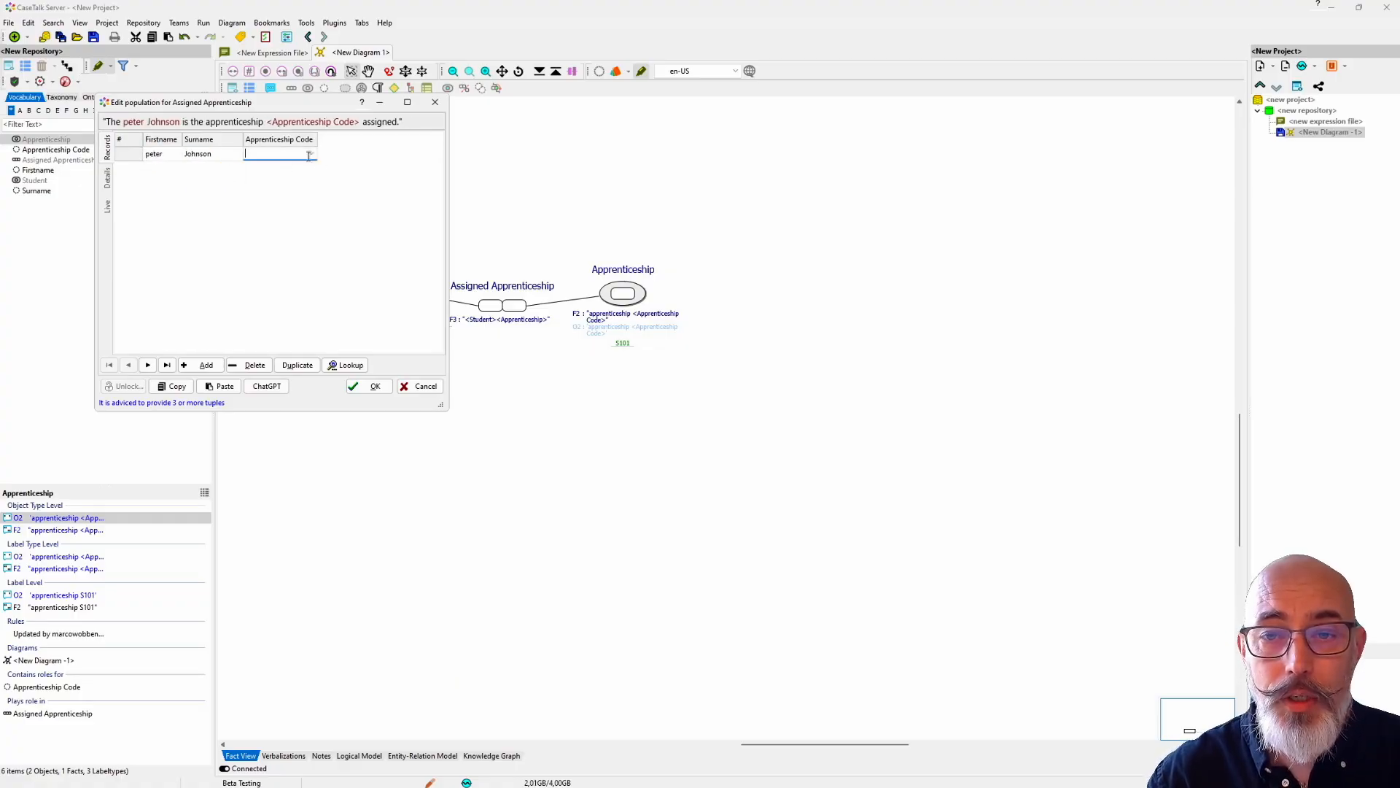
{"action": "left_click", "coordinate": [313, 155]}
{"action": "left_click", "coordinate": [287, 169]}
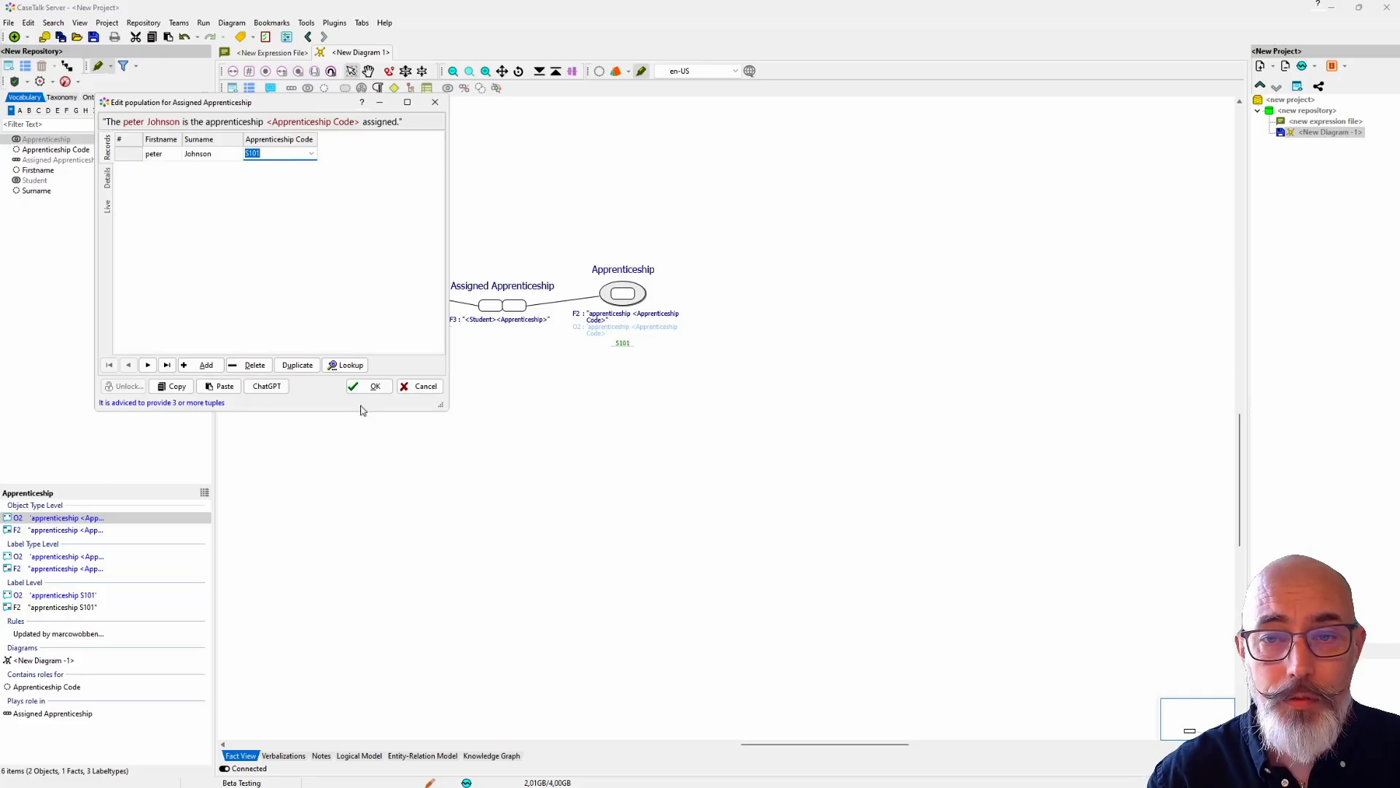
{"action": "left_click", "coordinate": [371, 388]}
Step: Move the Assigned Apprenticeship fact type above the two object types and show its label-level expression tree in an enlarged viewer
{"action": "left_click", "coordinate": [501, 291]}
{"action": "left_click_drag", "start_coordinate": [501, 292], "coordinate": [502, 218]}
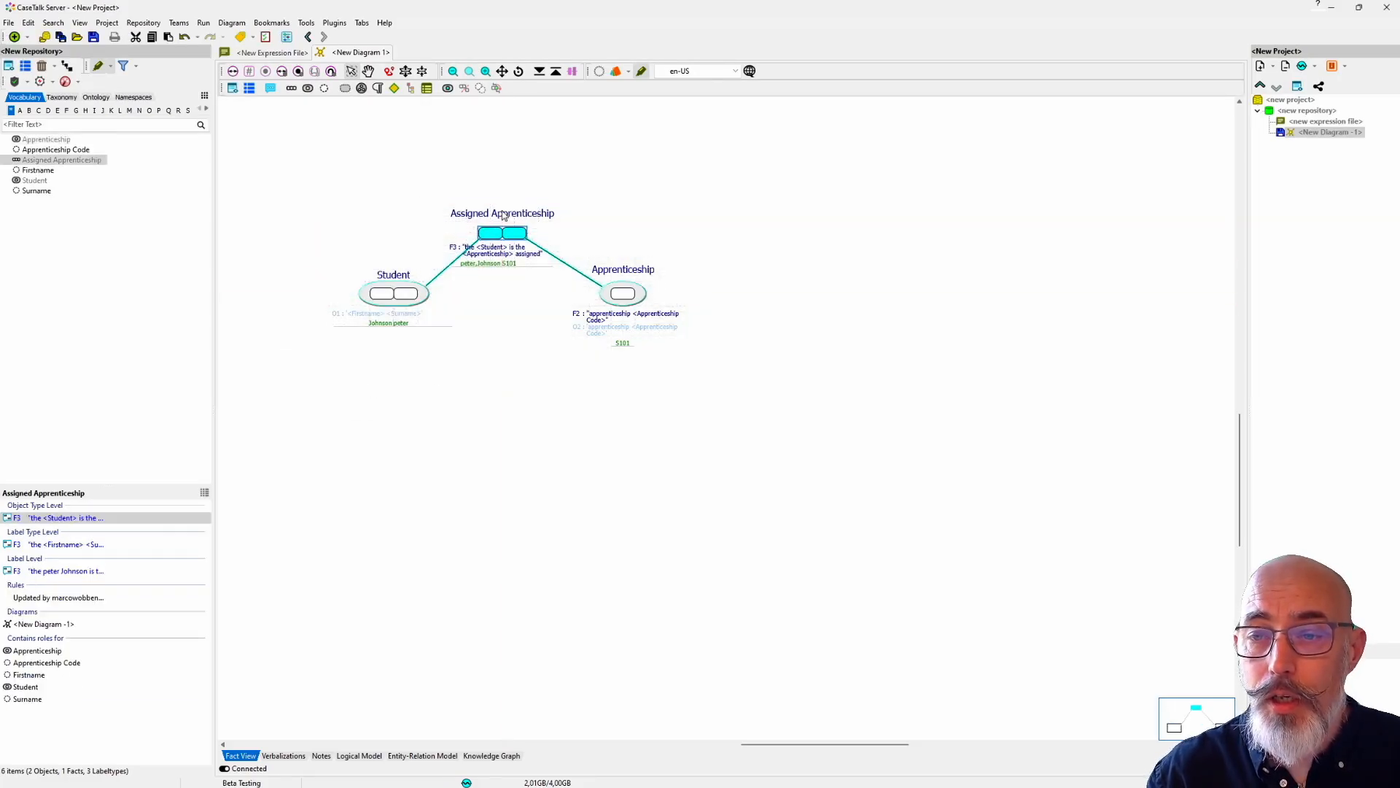
{"action": "left_click", "coordinate": [49, 159]}
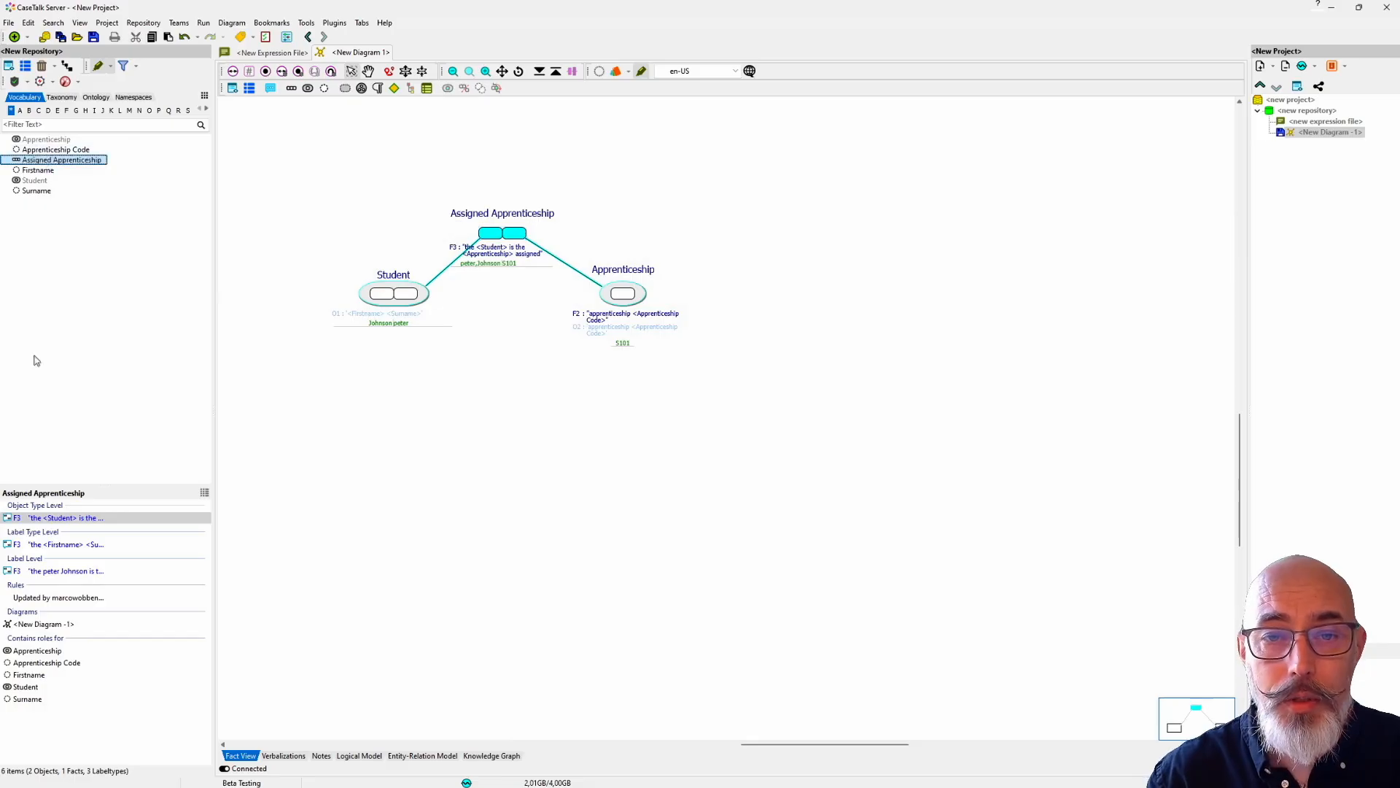
{"action": "left_click", "coordinate": [65, 573]}
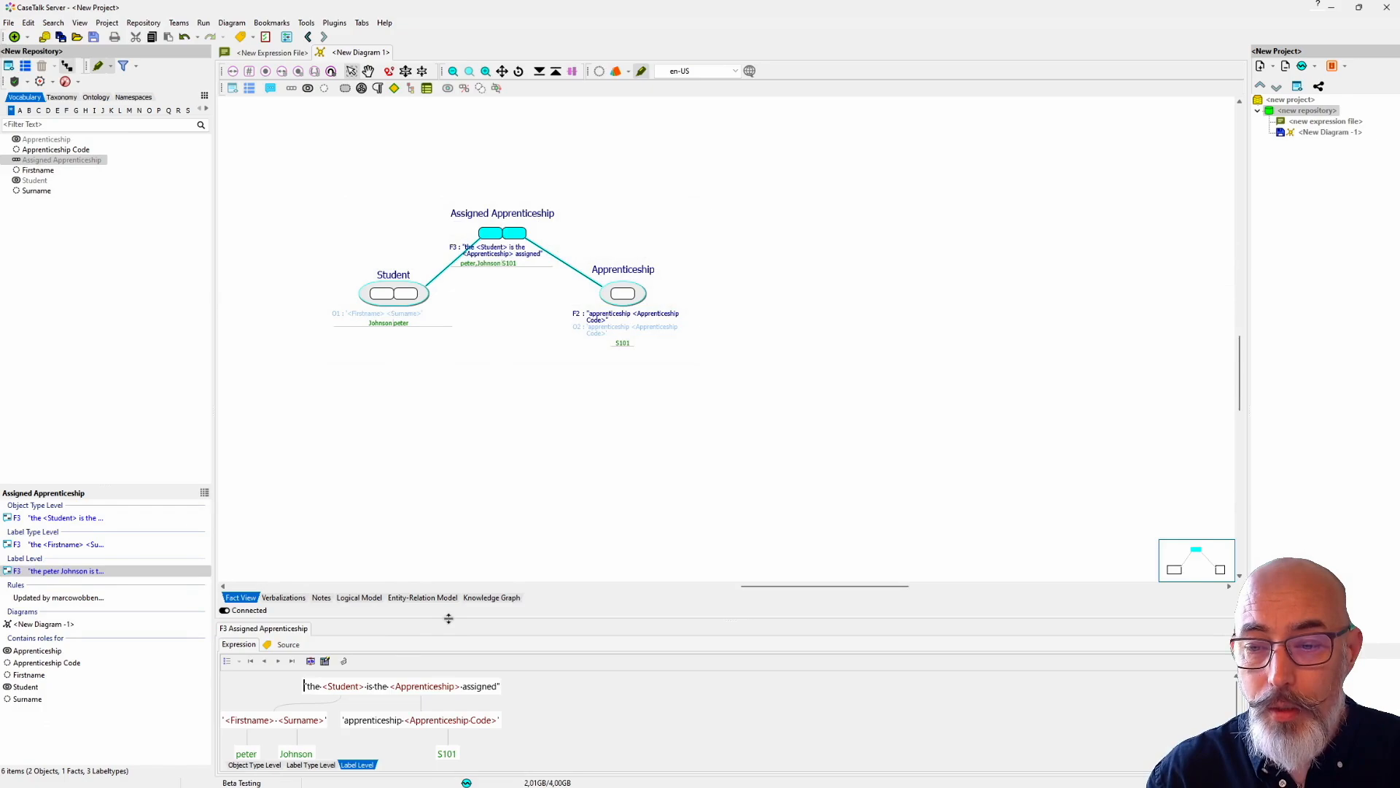
{"action": "left_click_drag", "start_coordinate": [448, 619], "coordinate": [469, 516]}
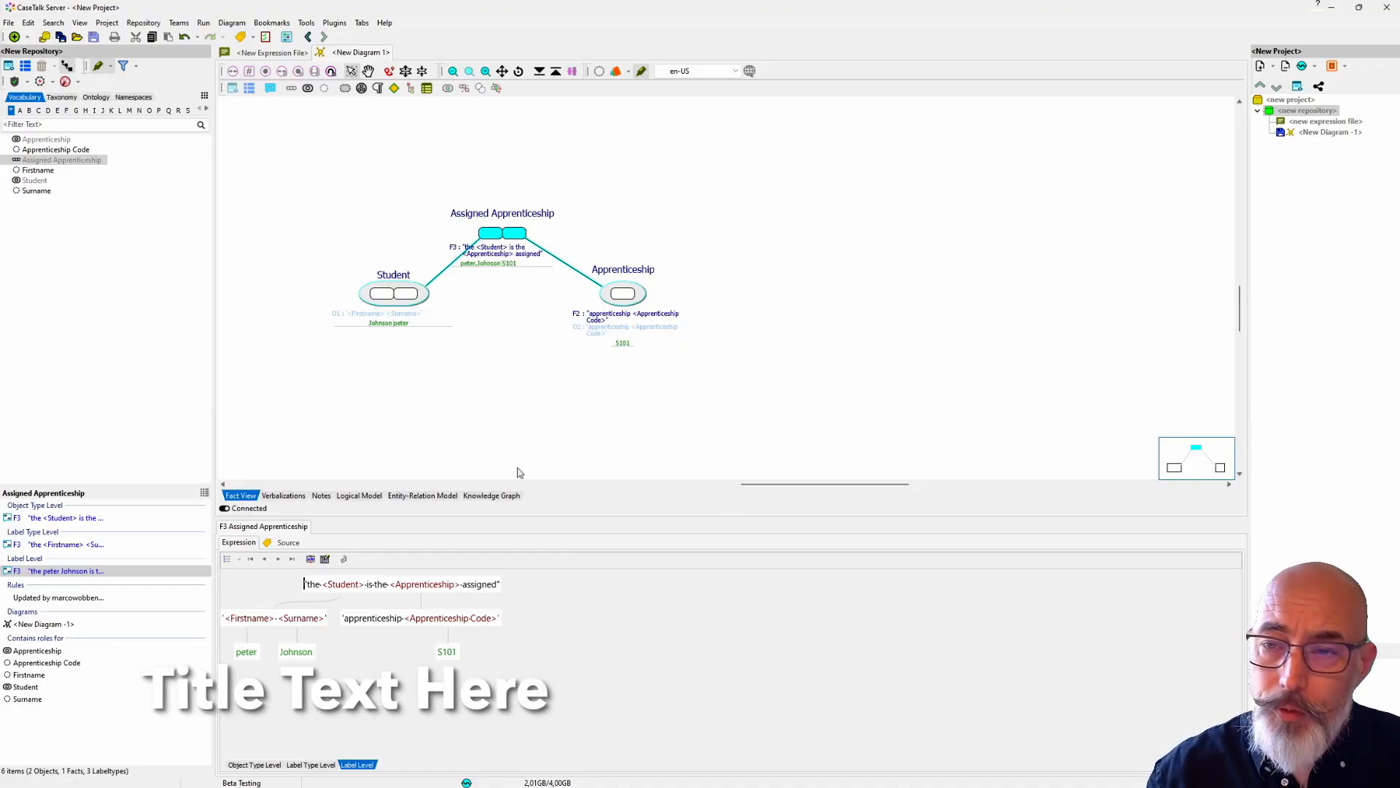
Step: Add all vocabulary items to the diagram and delete the Apprenticeship Code label type together with its dependent types
{"action": "left_click_drag", "start_coordinate": [27, 219], "coordinate": [381, 166]}
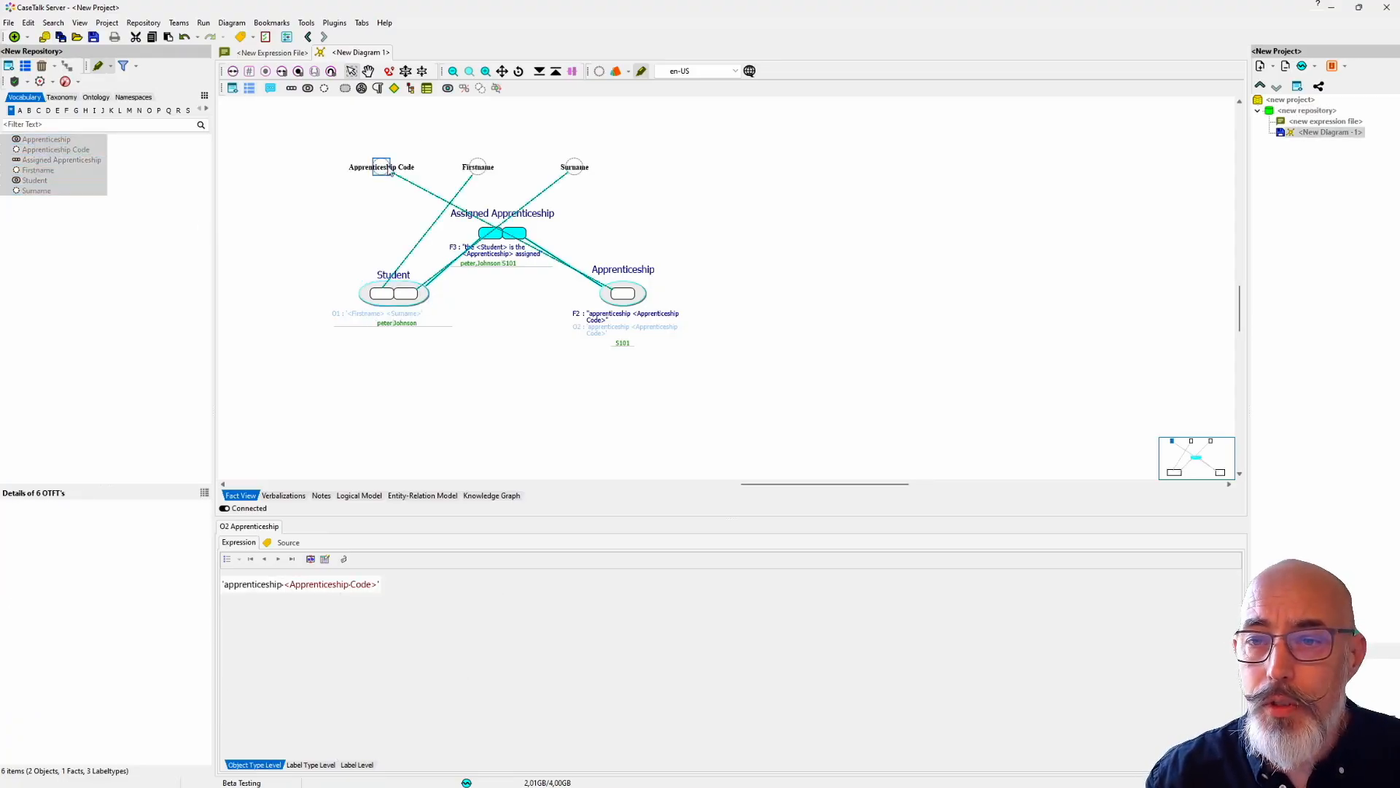
{"action": "right_click", "coordinate": [387, 168]}
{"action": "mouse_move", "coordinate": [467, 190]}
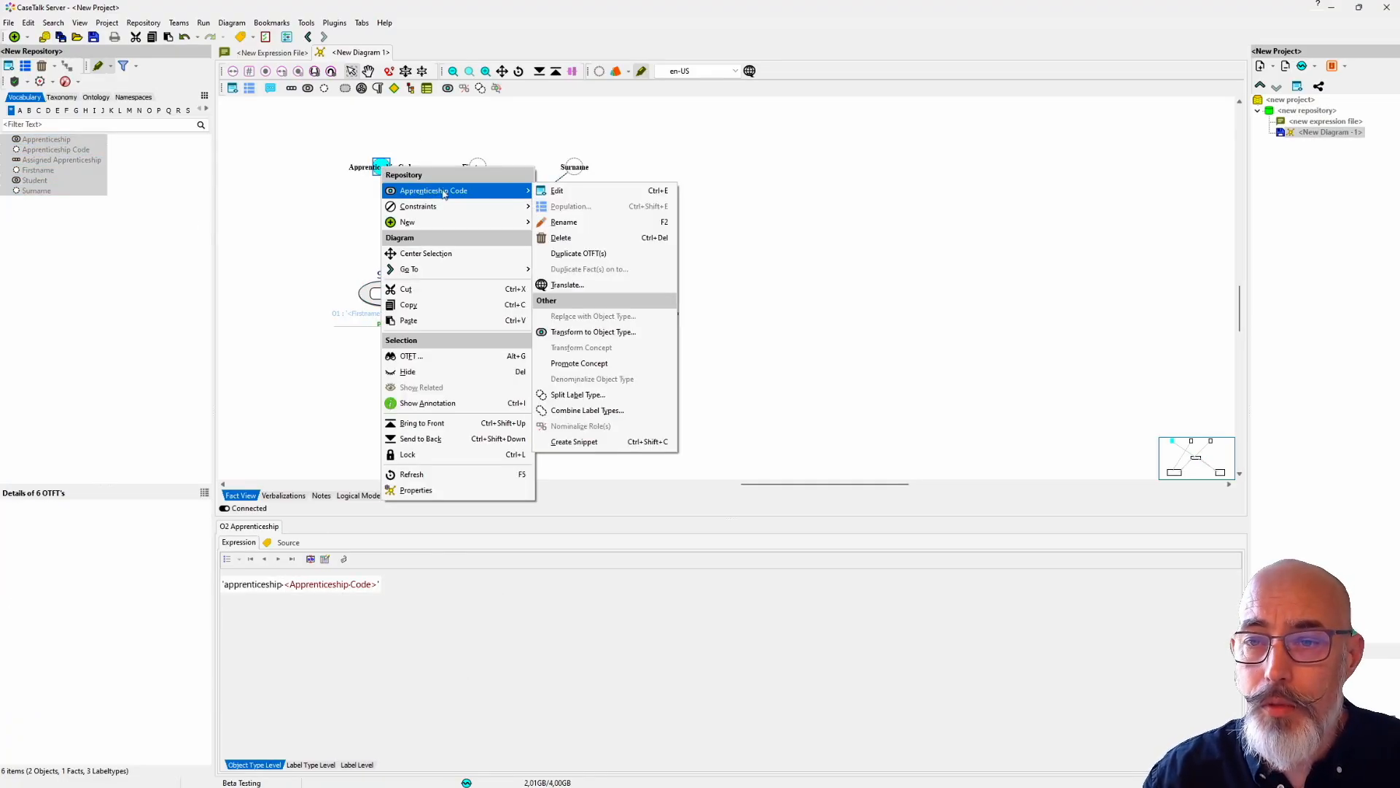
{"action": "left_click", "coordinate": [582, 238]}
{"action": "left_click", "coordinate": [755, 462]}
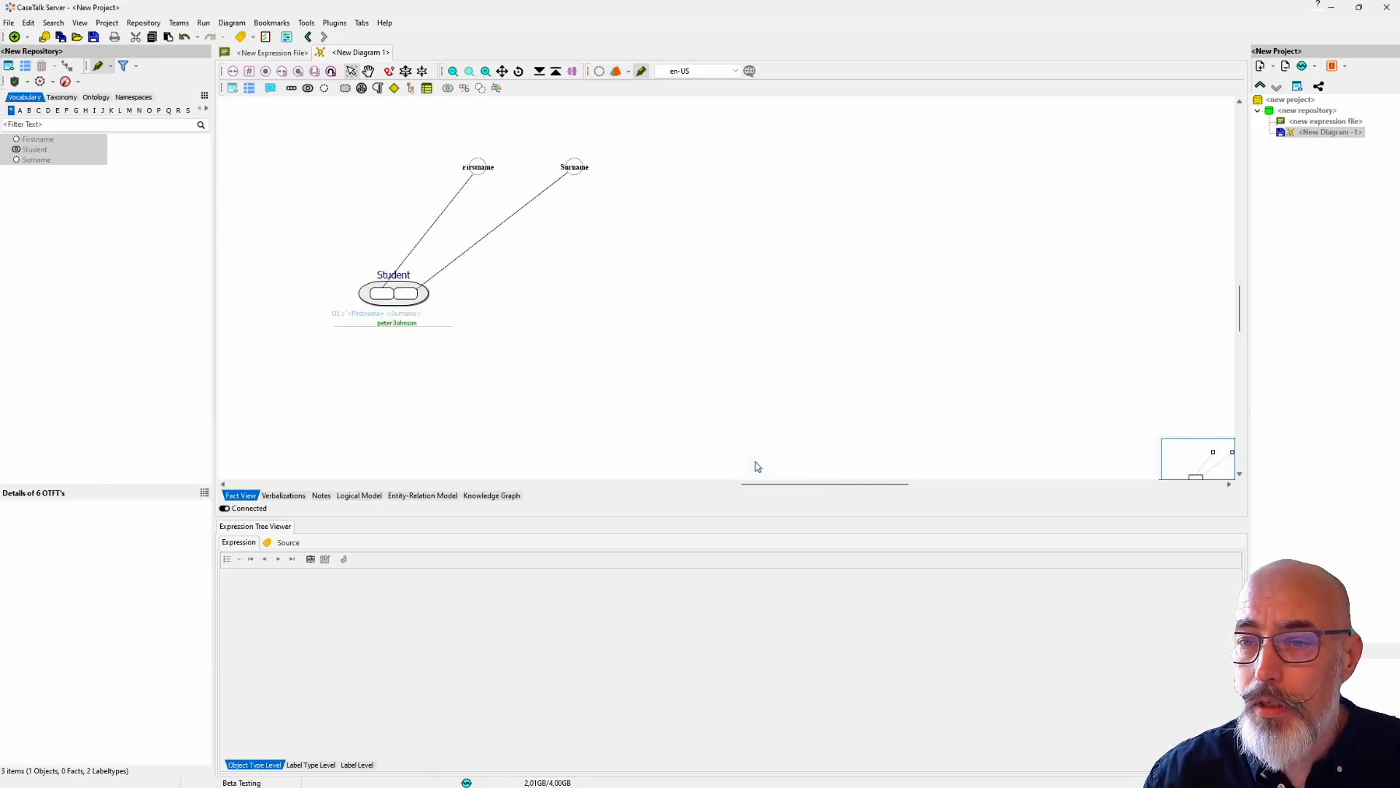
Step: Delete the Firstname label type together with its dependent types and close the expression tree viewer
{"action": "left_click", "coordinate": [478, 167]}
{"action": "right_click", "coordinate": [479, 168]}
{"action": "mouse_move", "coordinate": [513, 188]}
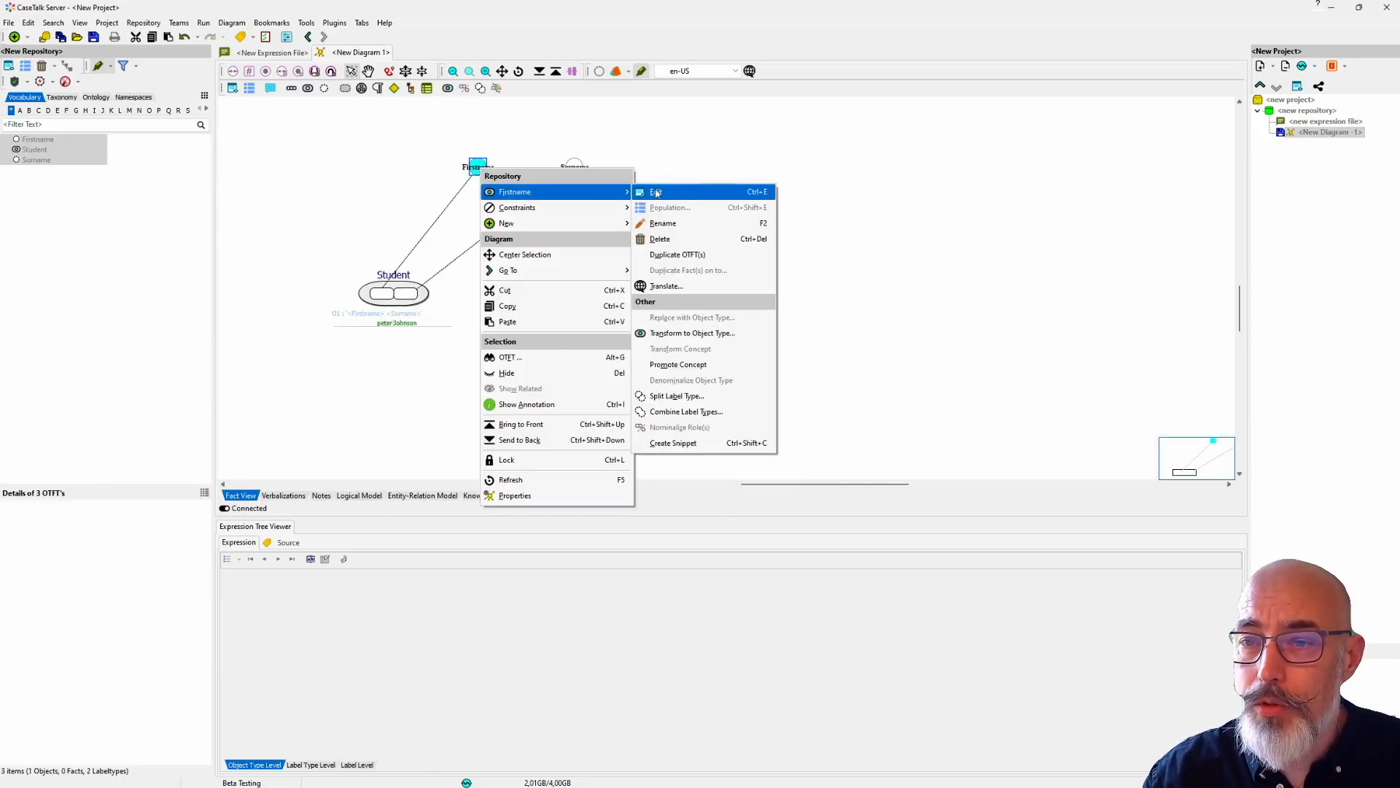
{"action": "left_click", "coordinate": [676, 238]}
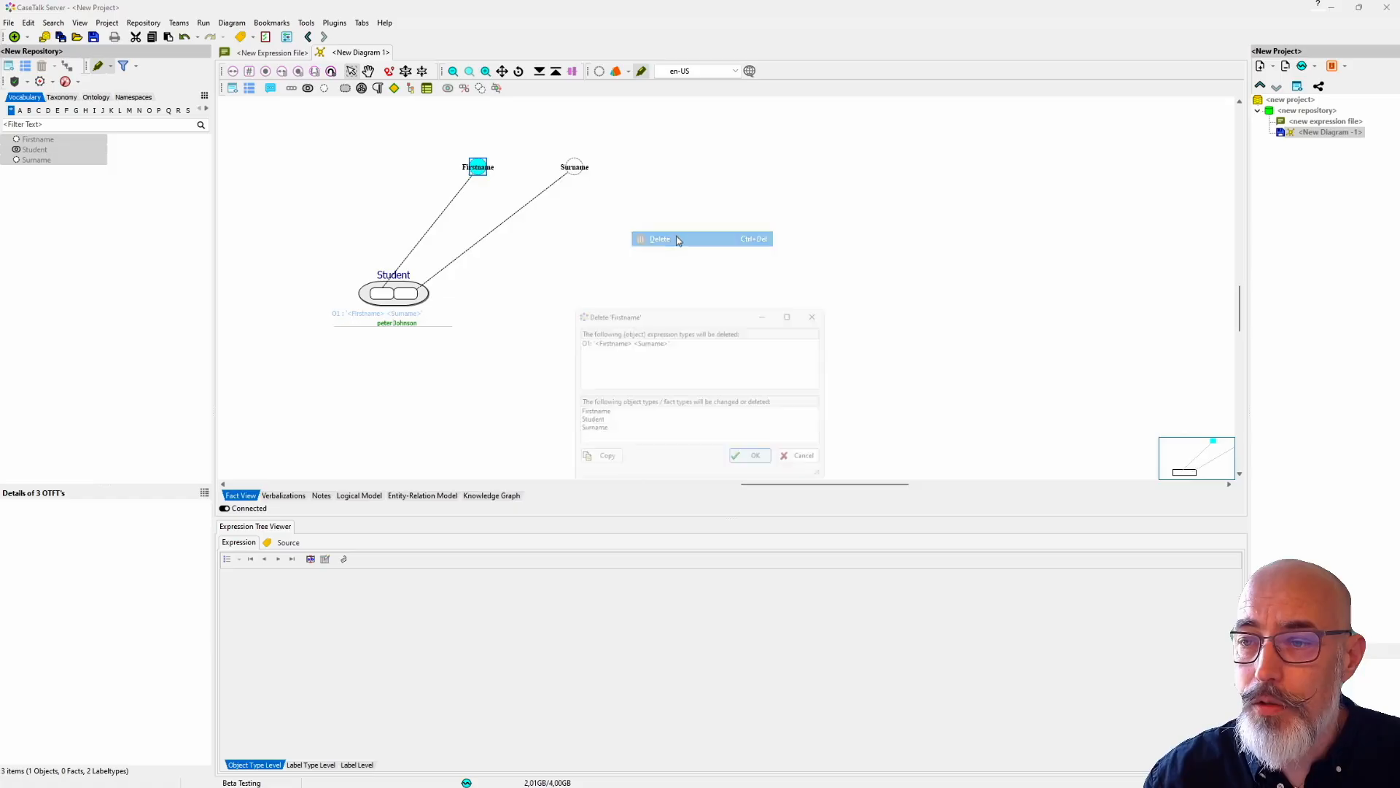
{"action": "left_click", "coordinate": [754, 464]}
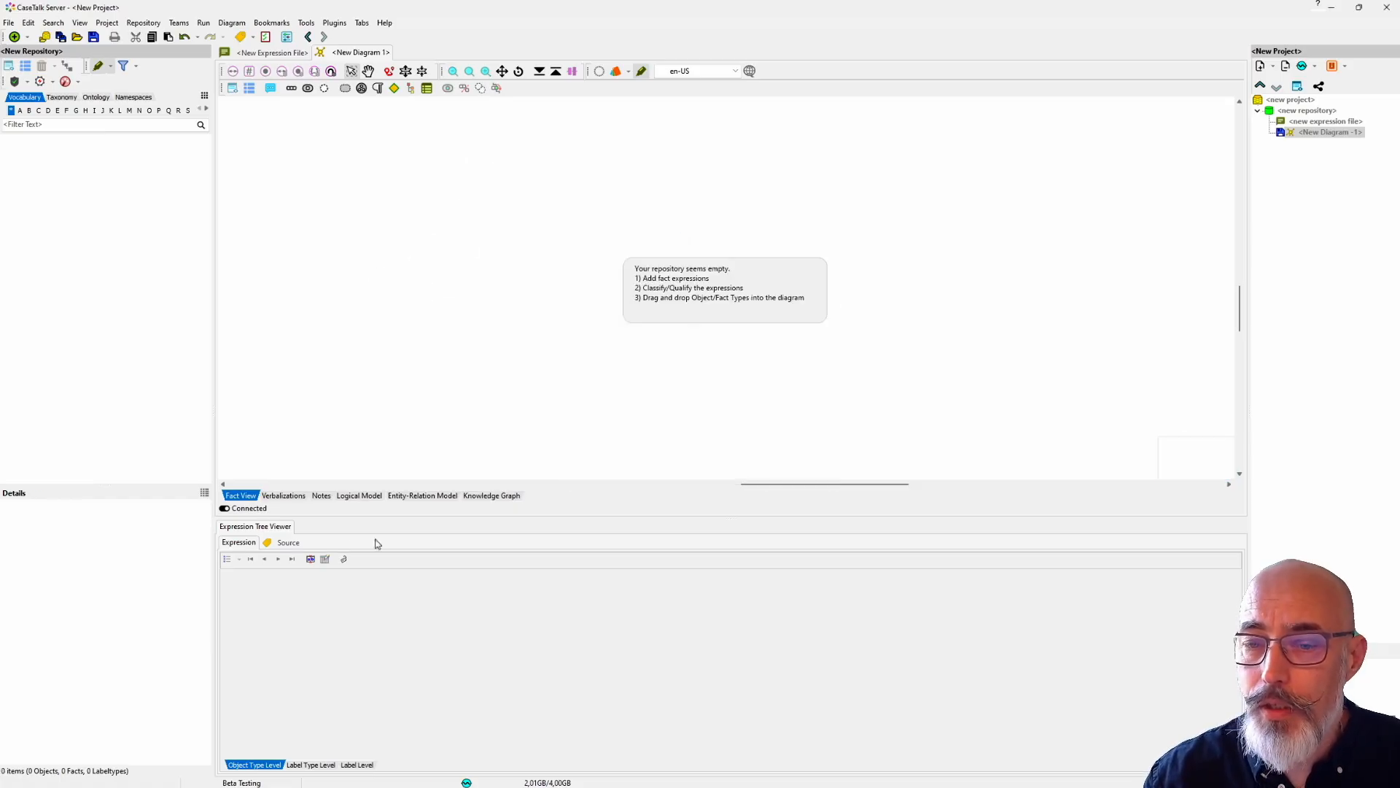
{"action": "left_click", "coordinate": [286, 526]}
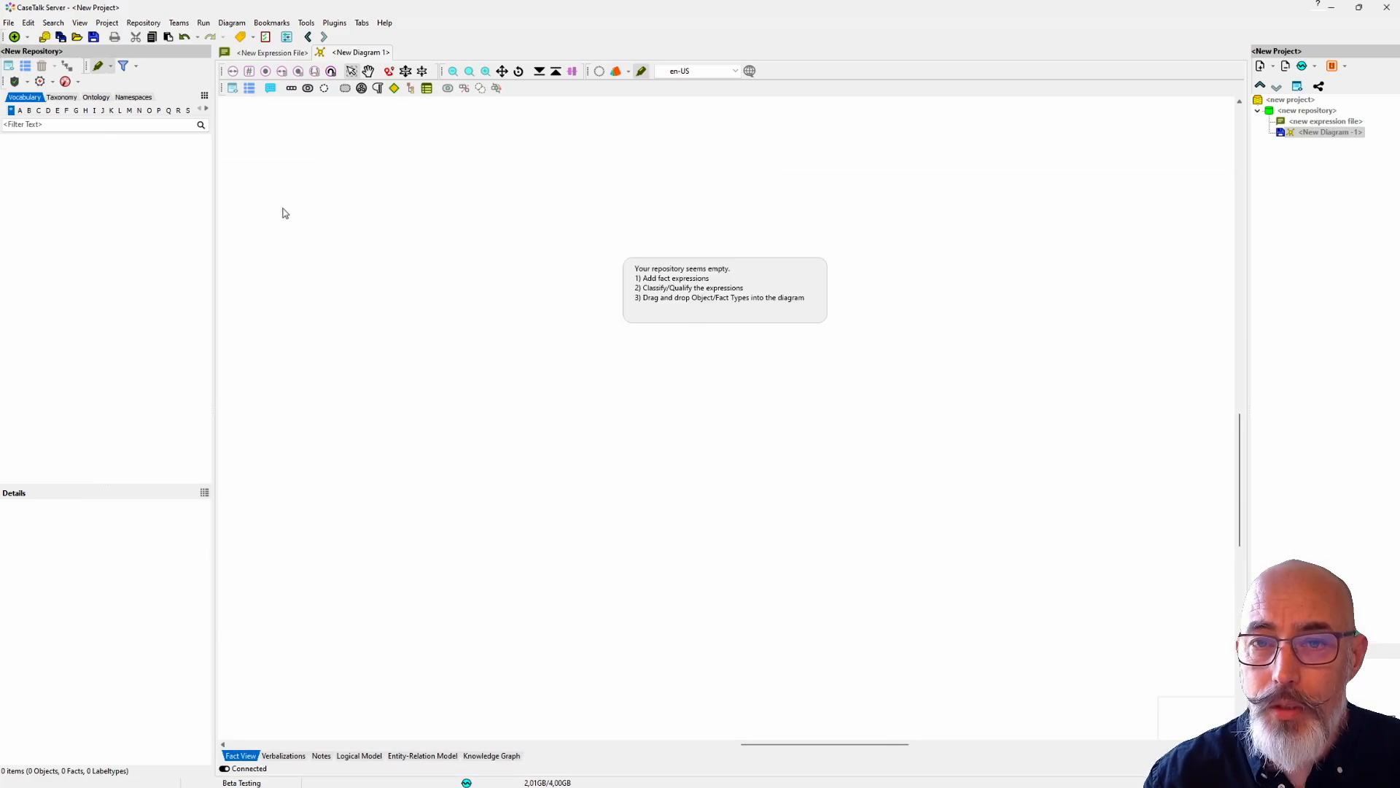
Step: Review the experimental features in the advanced tool preferences, including Create Entity, and accept the settings
{"action": "left_click", "coordinate": [307, 22]}
{"action": "left_click", "coordinate": [342, 37]}
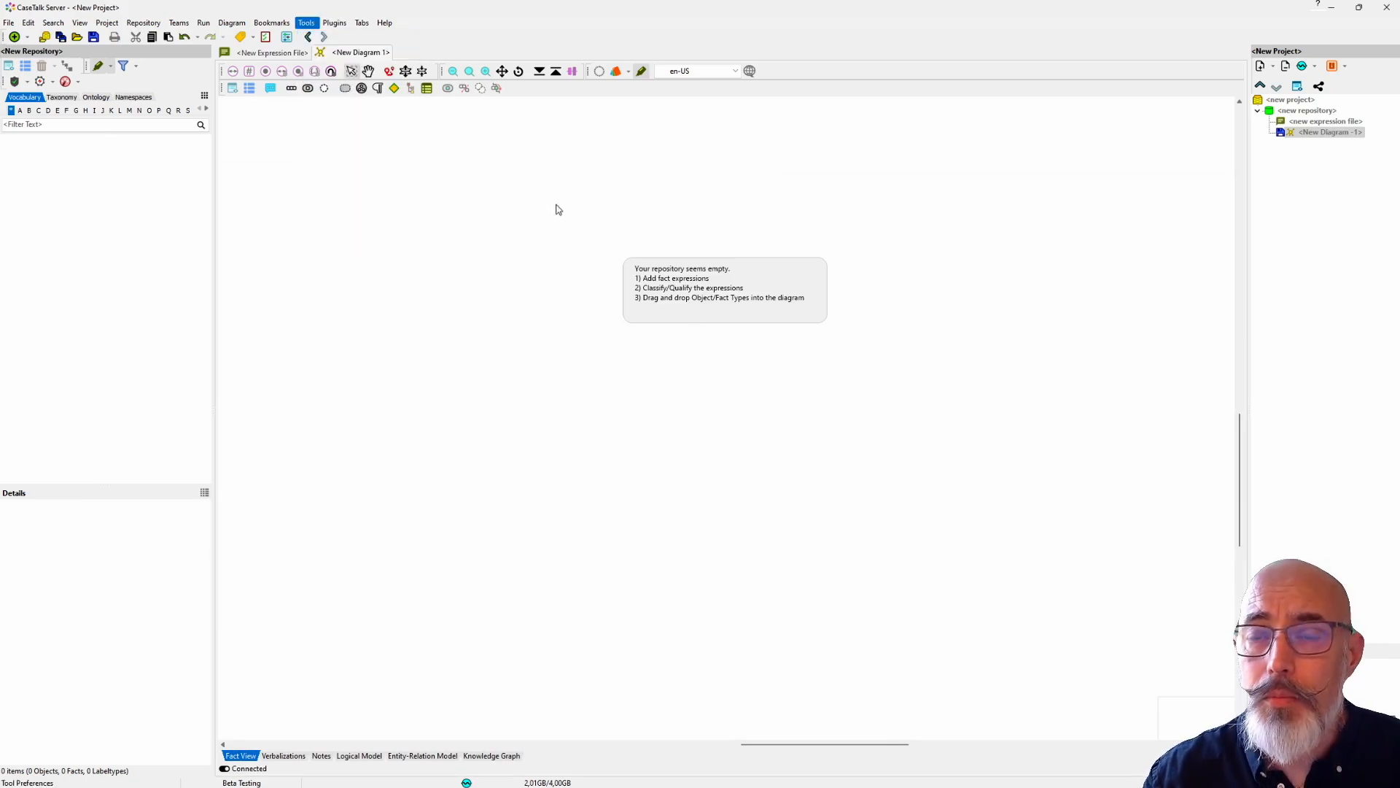
{"action": "left_click", "coordinate": [844, 266]}
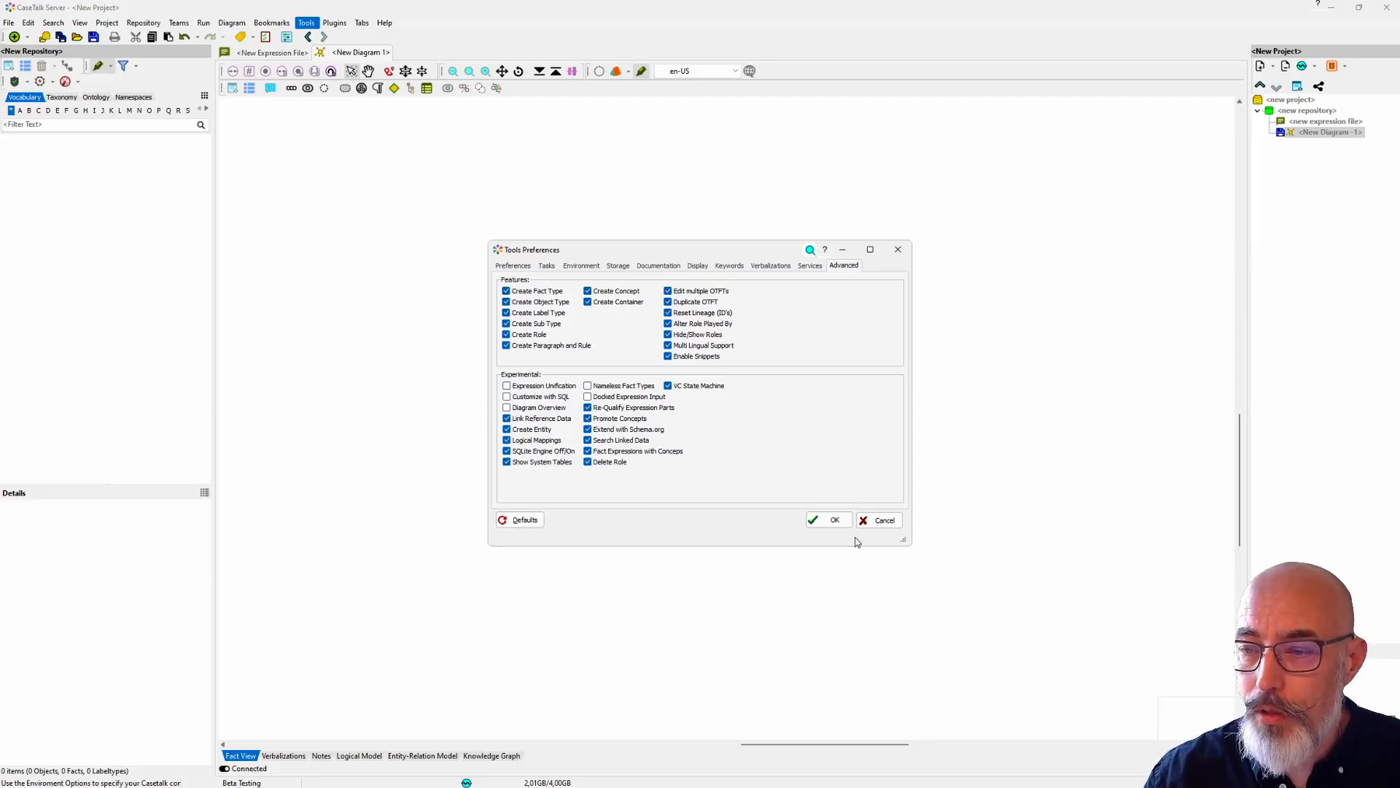
{"action": "left_click", "coordinate": [835, 521]}
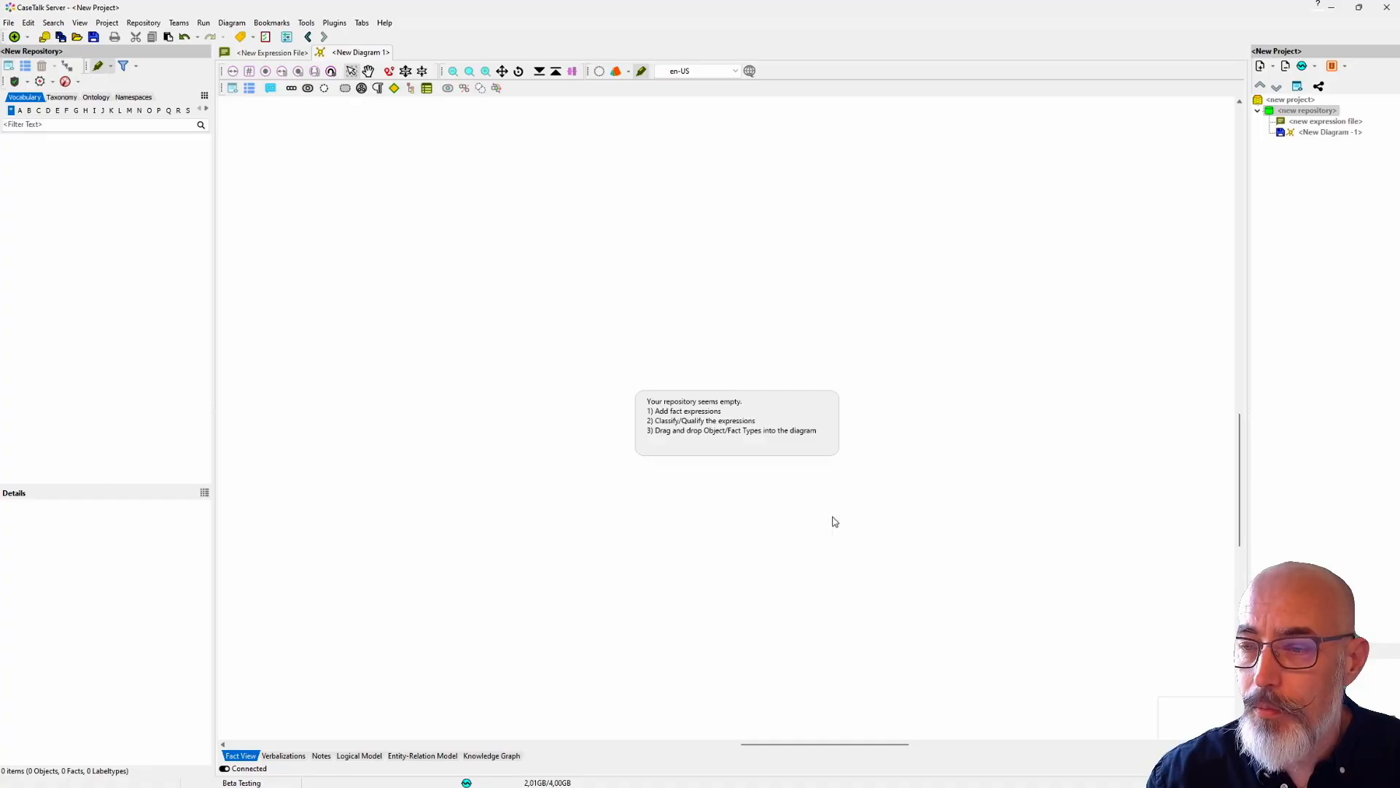
Step: Start a new entity by manually specifying a table and enter Student and City as the table names
{"action": "left_click", "coordinate": [27, 37]}
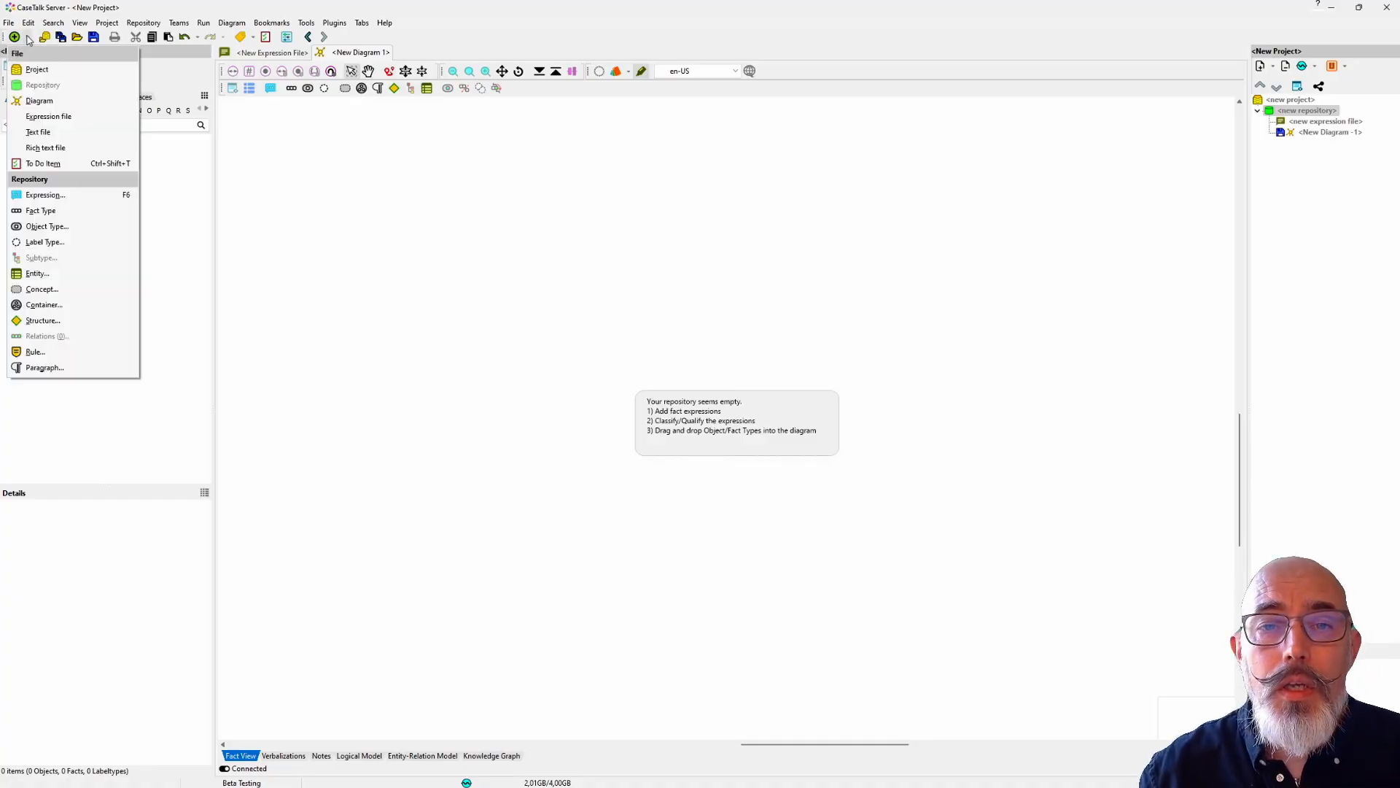
{"action": "left_click", "coordinate": [37, 273]}
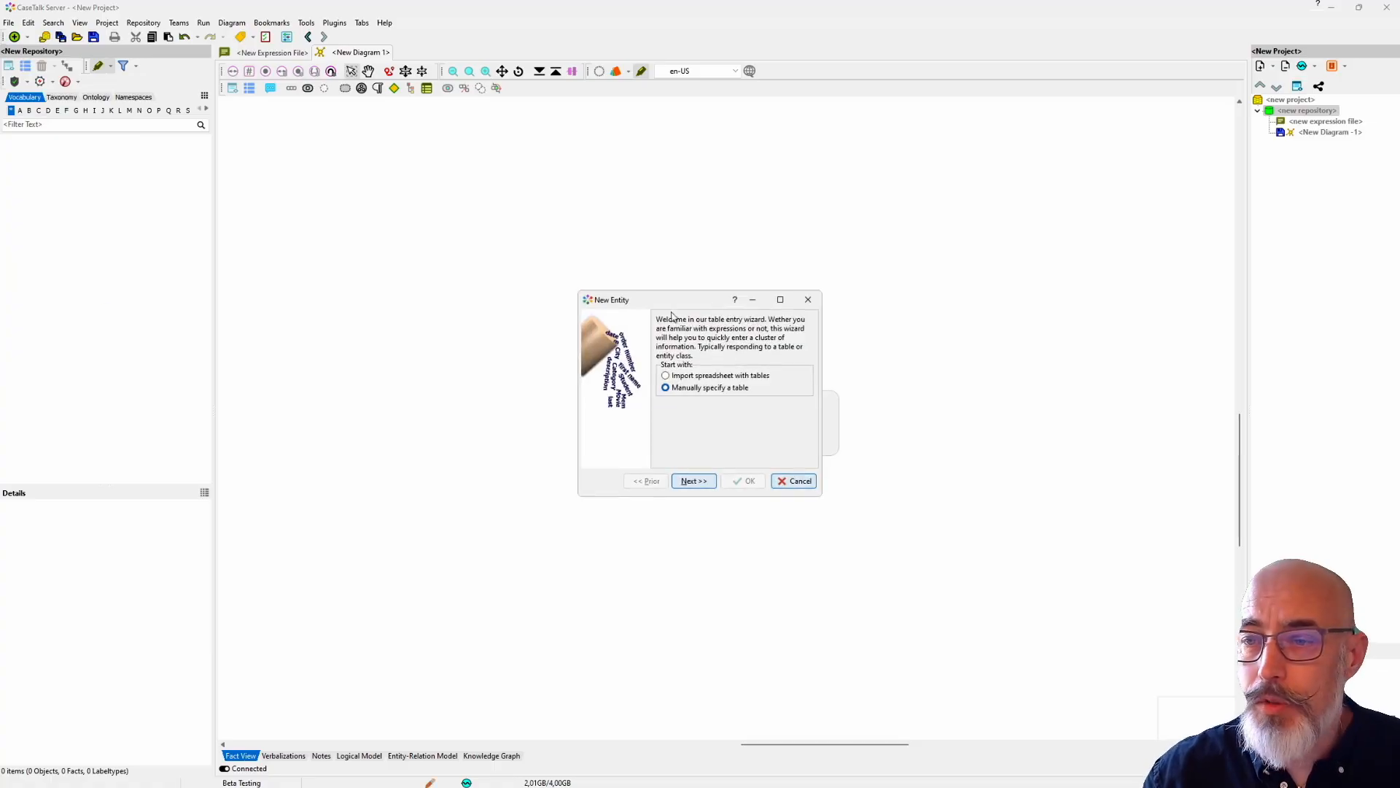
{"action": "left_click", "coordinate": [695, 482]}
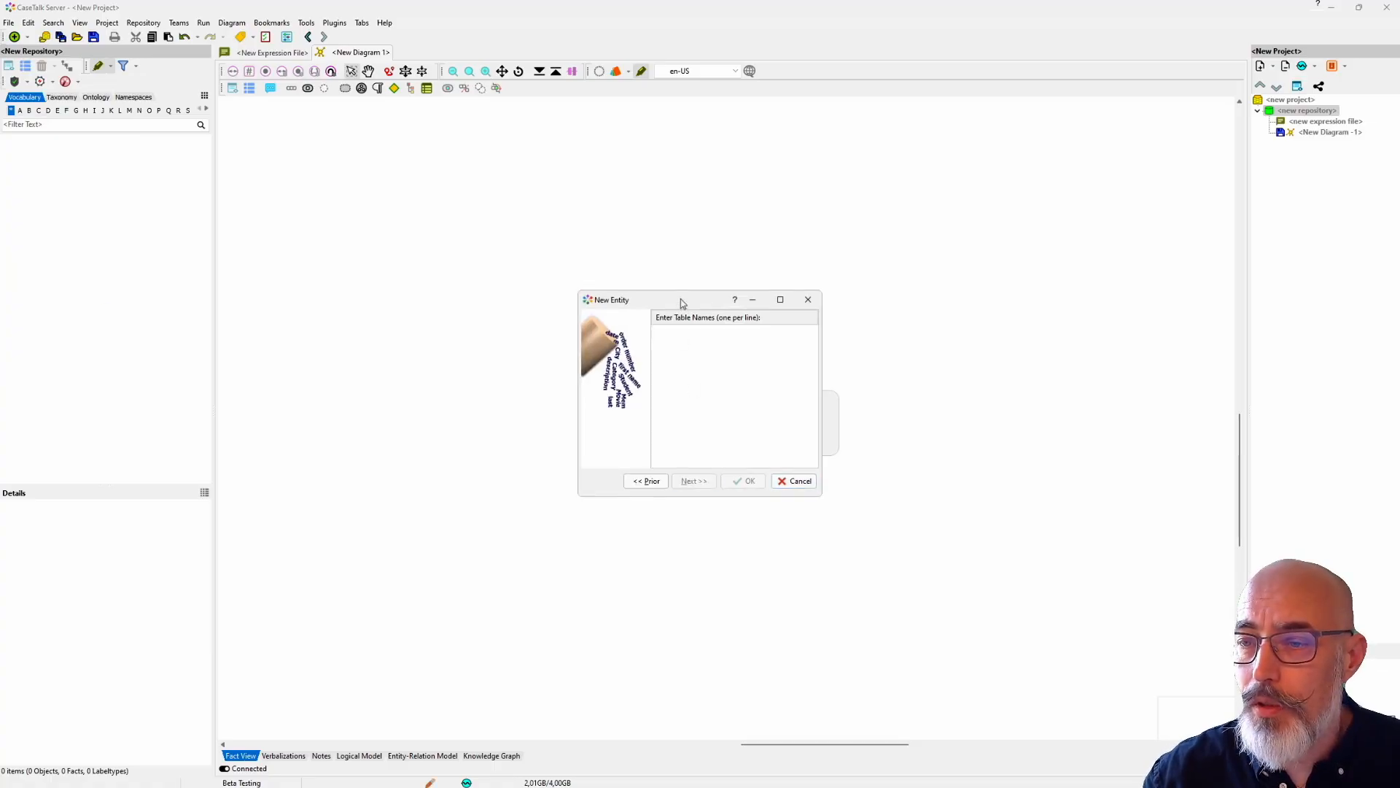
{"action": "left_click_drag", "start_coordinate": [682, 302], "coordinate": [438, 269]}
{"action": "type", "text": "Student"}
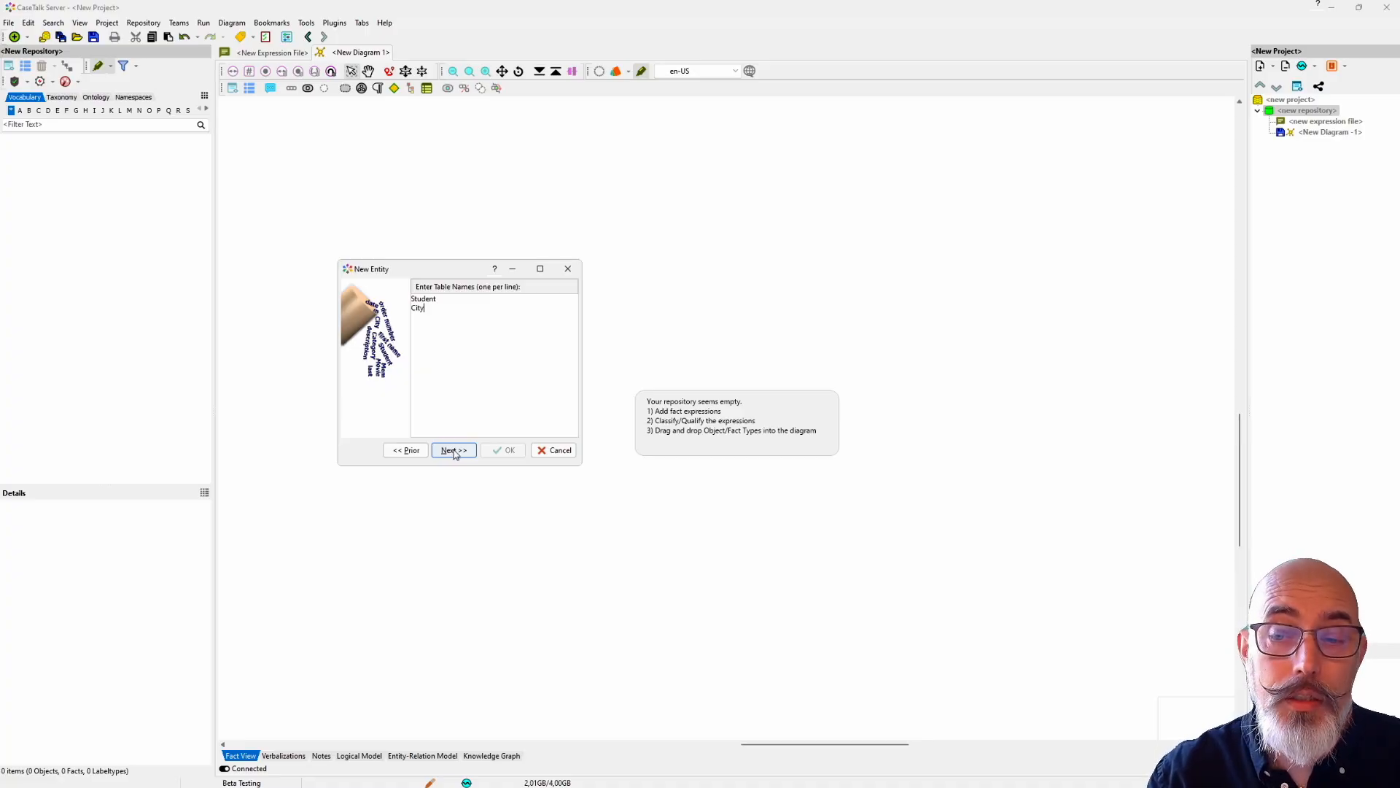
Step: Specify Firstname, Surname and City of Residence as the columns of the Student table
{"action": "left_click", "coordinate": [453, 452]}
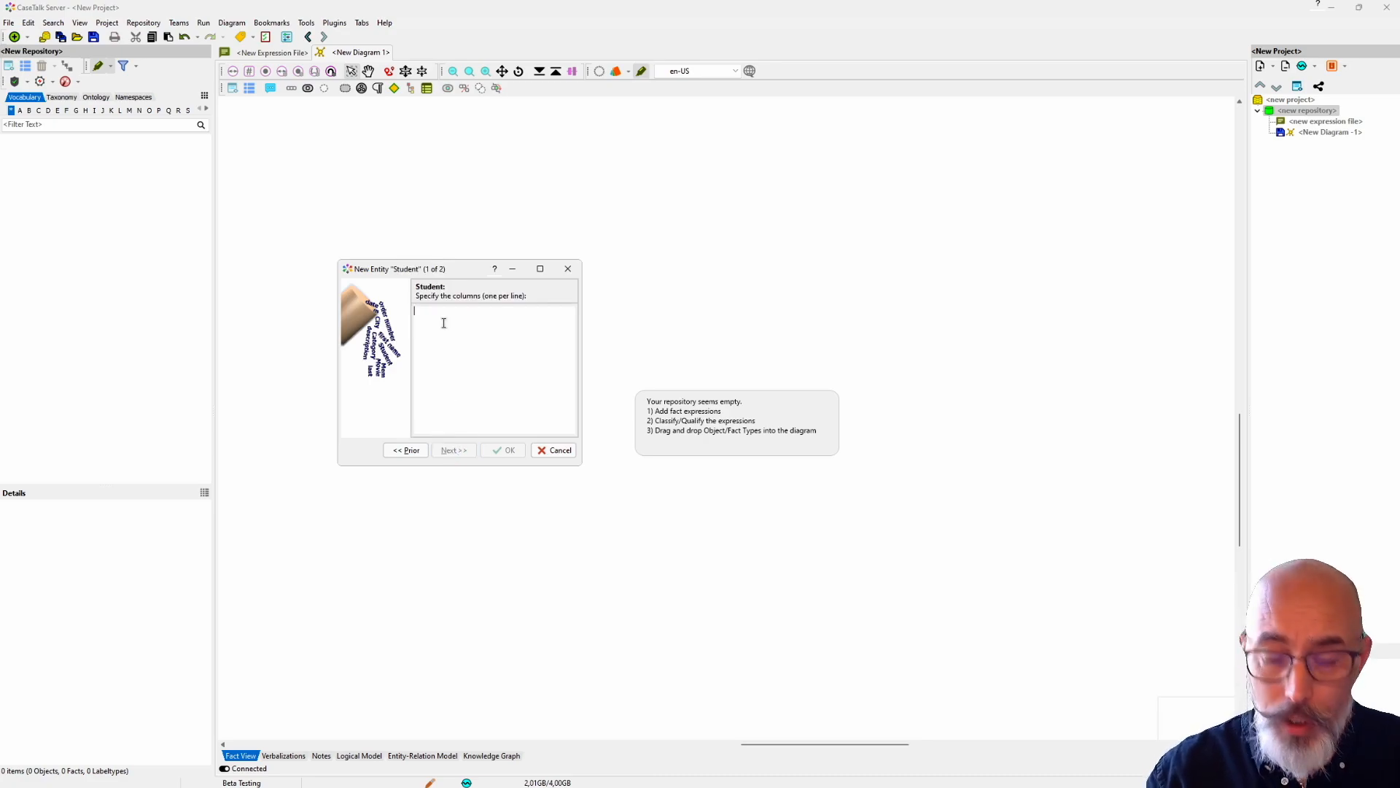
{"action": "type", "text": "Firstn"}
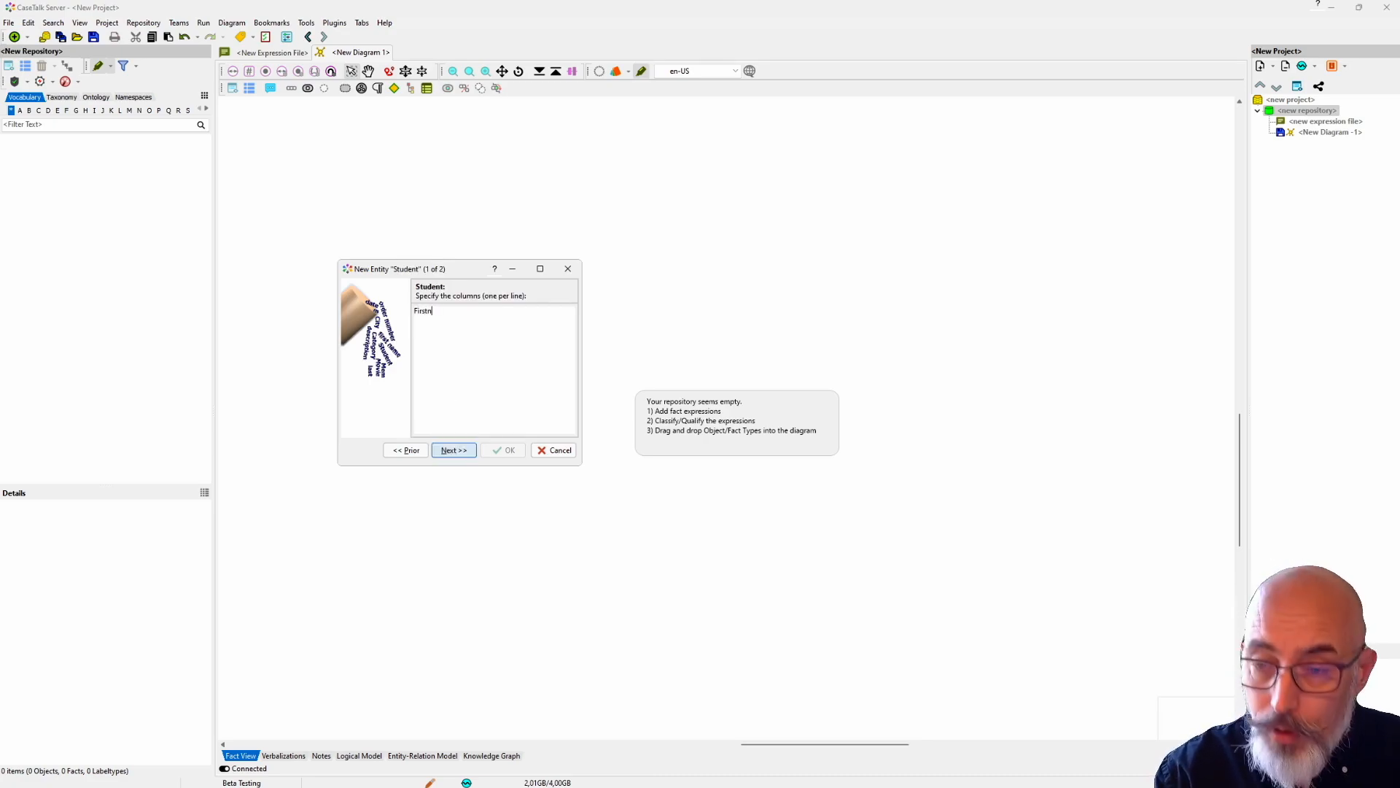
{"action": "type", "text": "ame"}
{"action": "key", "text": "Return"}
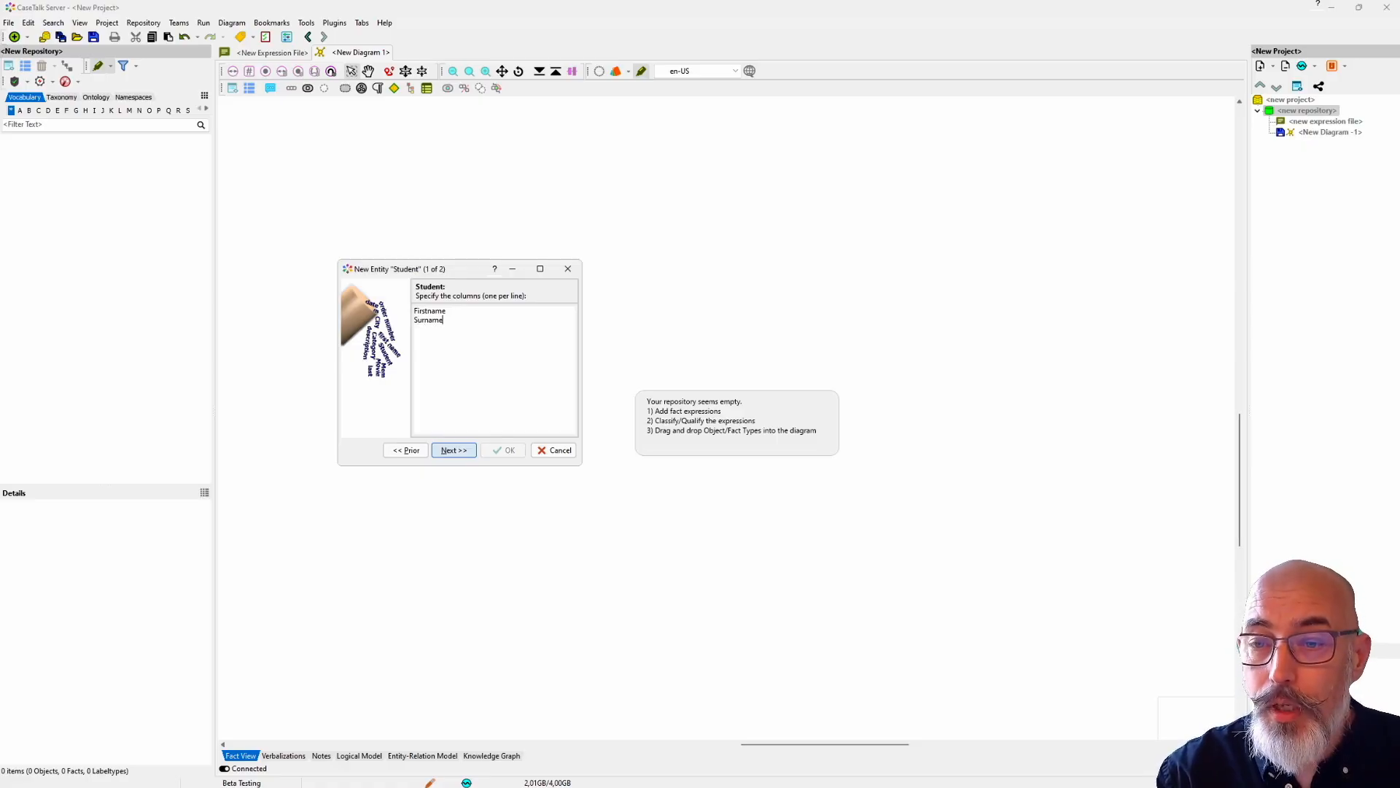
{"action": "type", "text": "Surname City o"}
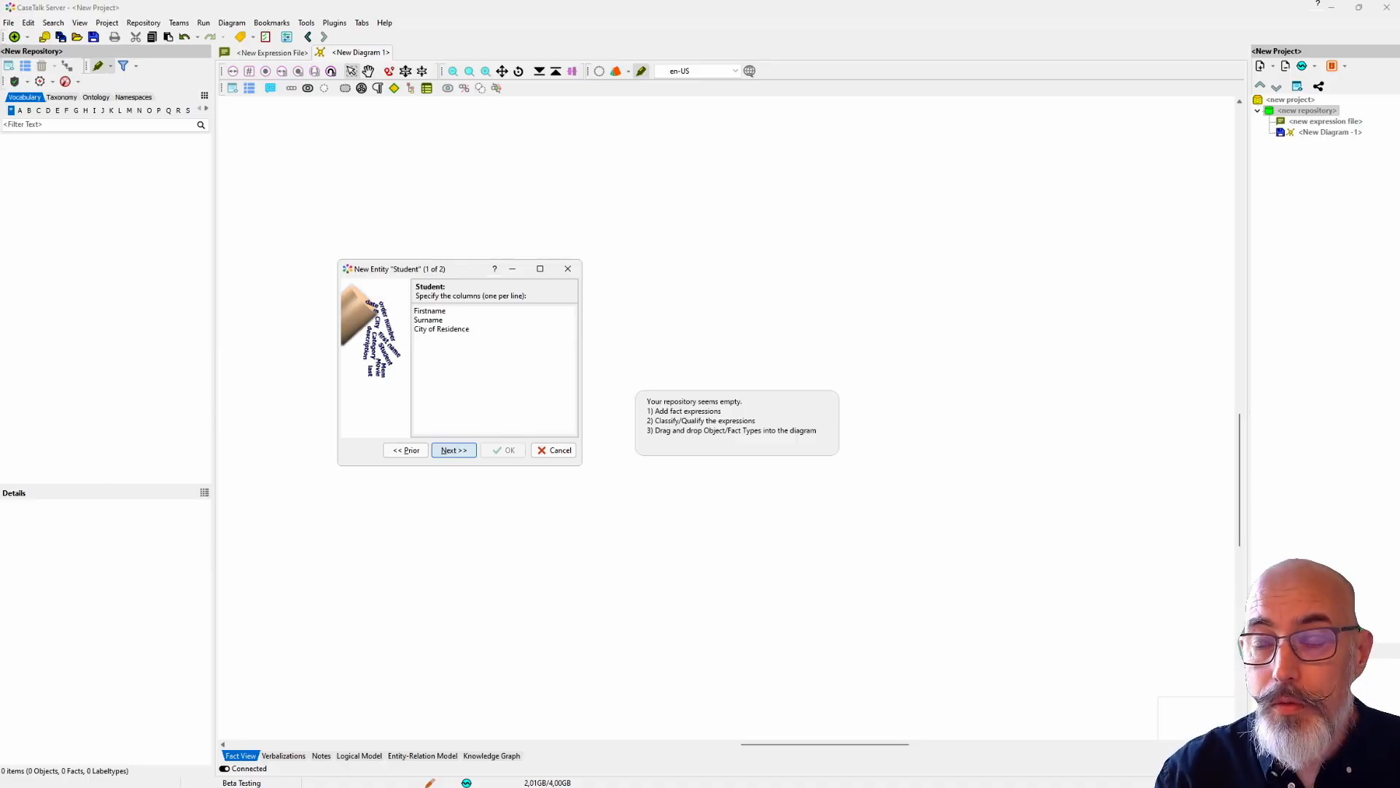
{"action": "left_click", "coordinate": [453, 451]}
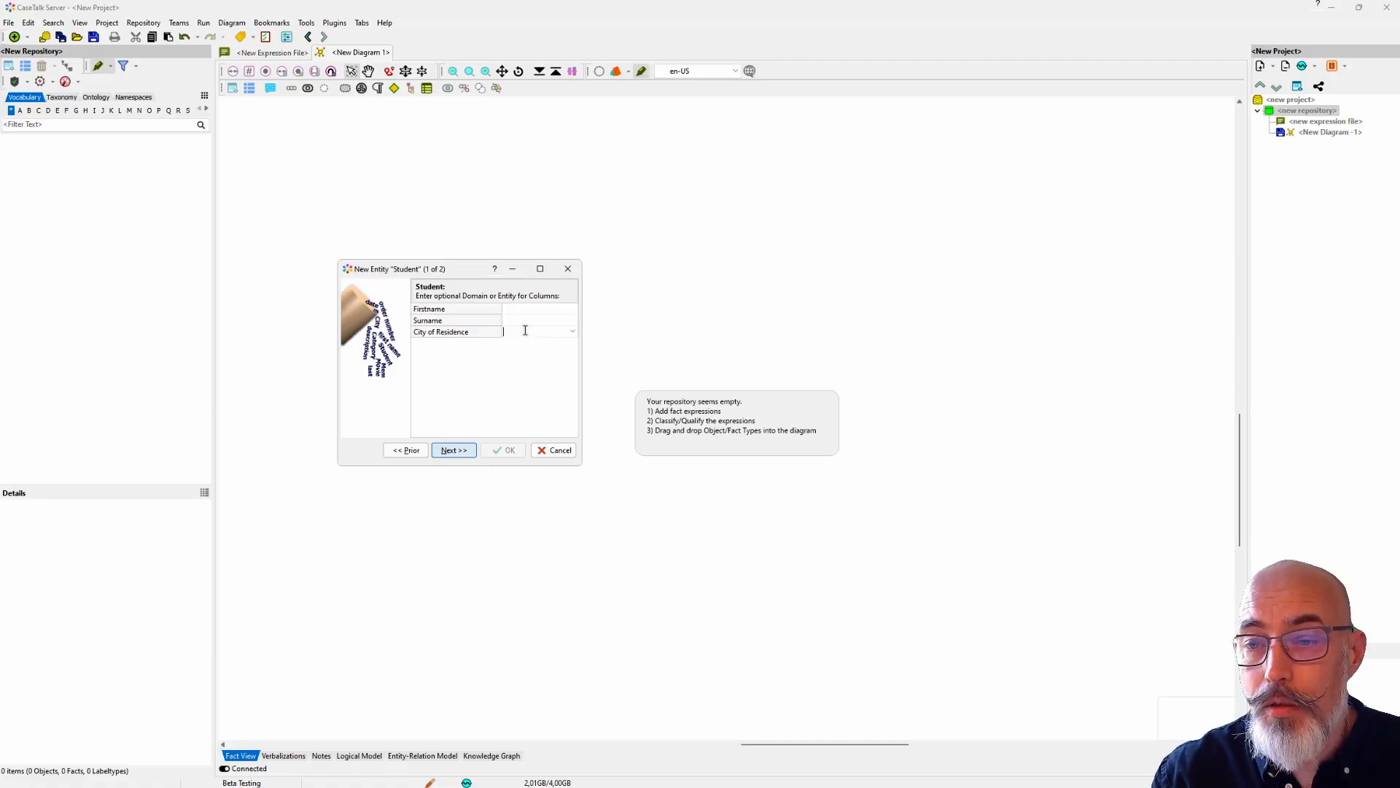
Step: Assign the City entity to the City of Residence column, leaving Firstname and Surname without a domain
{"action": "left_click", "coordinate": [550, 311]}
{"action": "left_click", "coordinate": [572, 311]}
{"action": "left_click", "coordinate": [573, 312]}
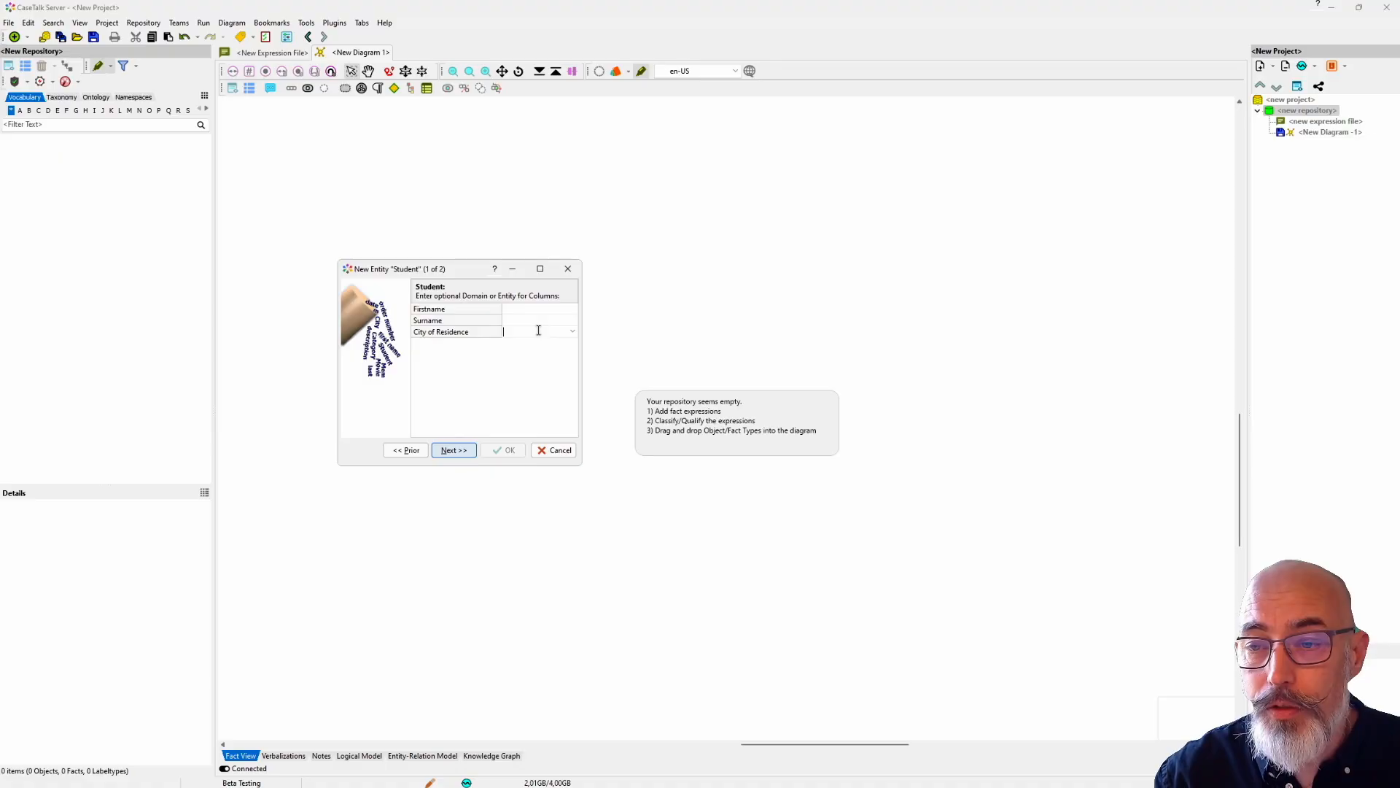
{"action": "left_click", "coordinate": [572, 331]}
{"action": "left_click", "coordinate": [521, 343]}
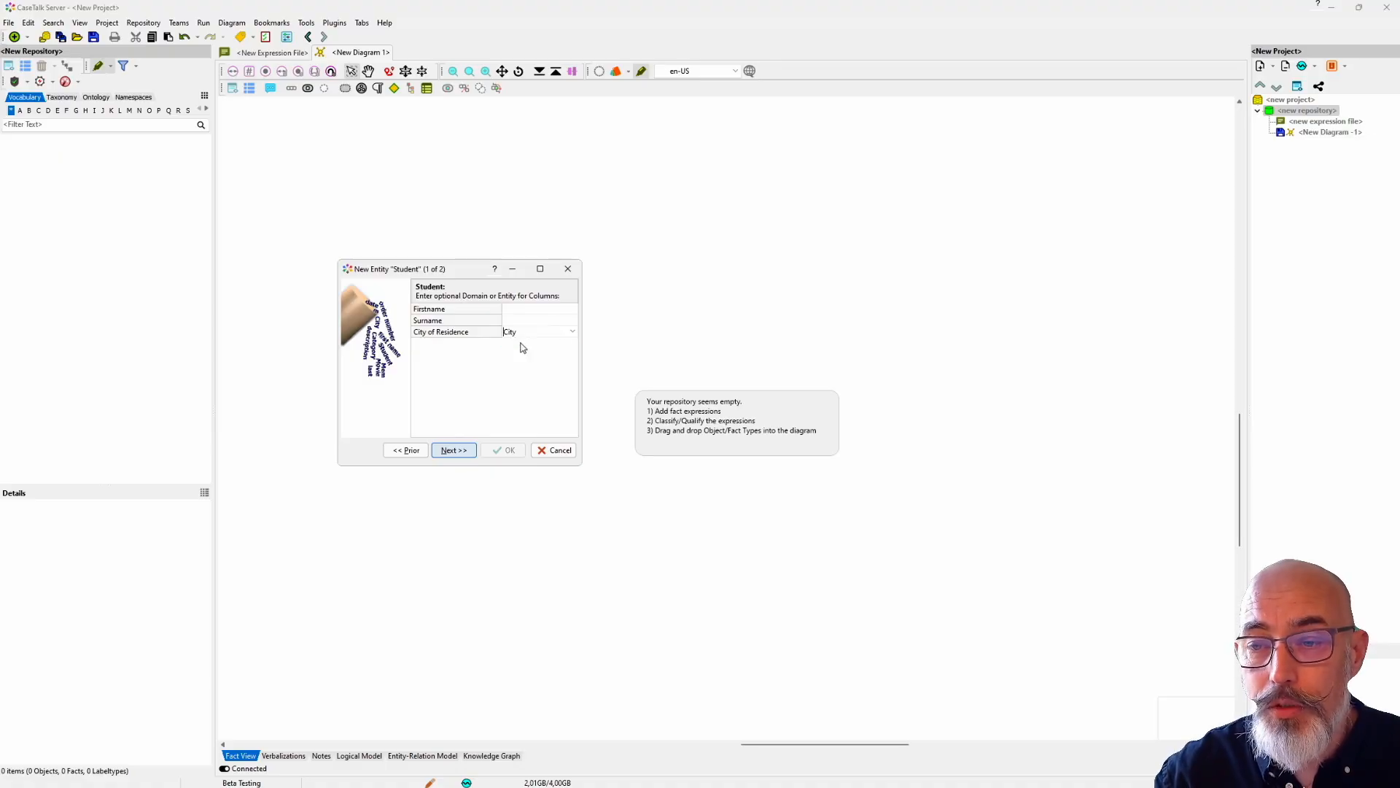
{"action": "left_click", "coordinate": [453, 450]}
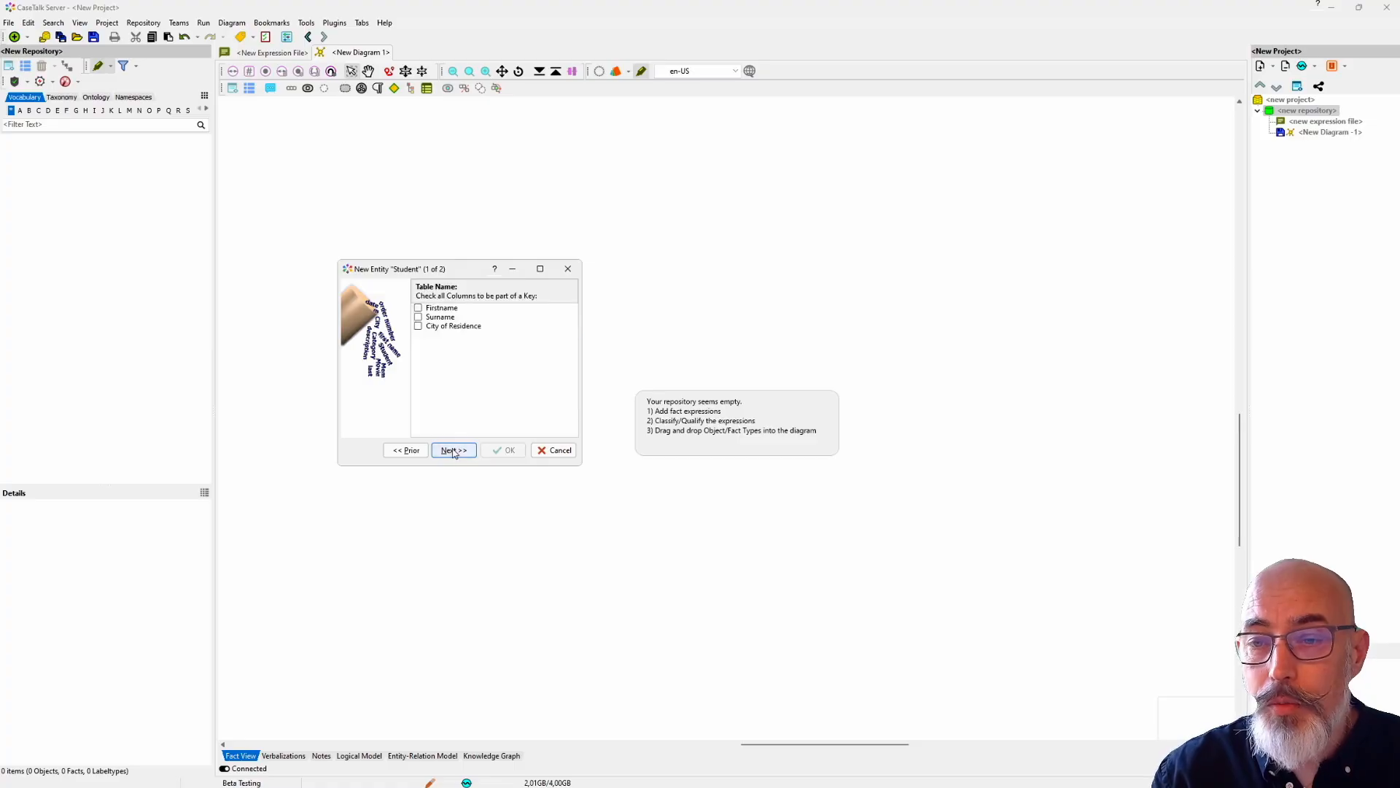
Step: Make Firstname and Surname the key columns of the Student table
{"action": "left_click", "coordinate": [419, 308]}
{"action": "left_click", "coordinate": [418, 317]}
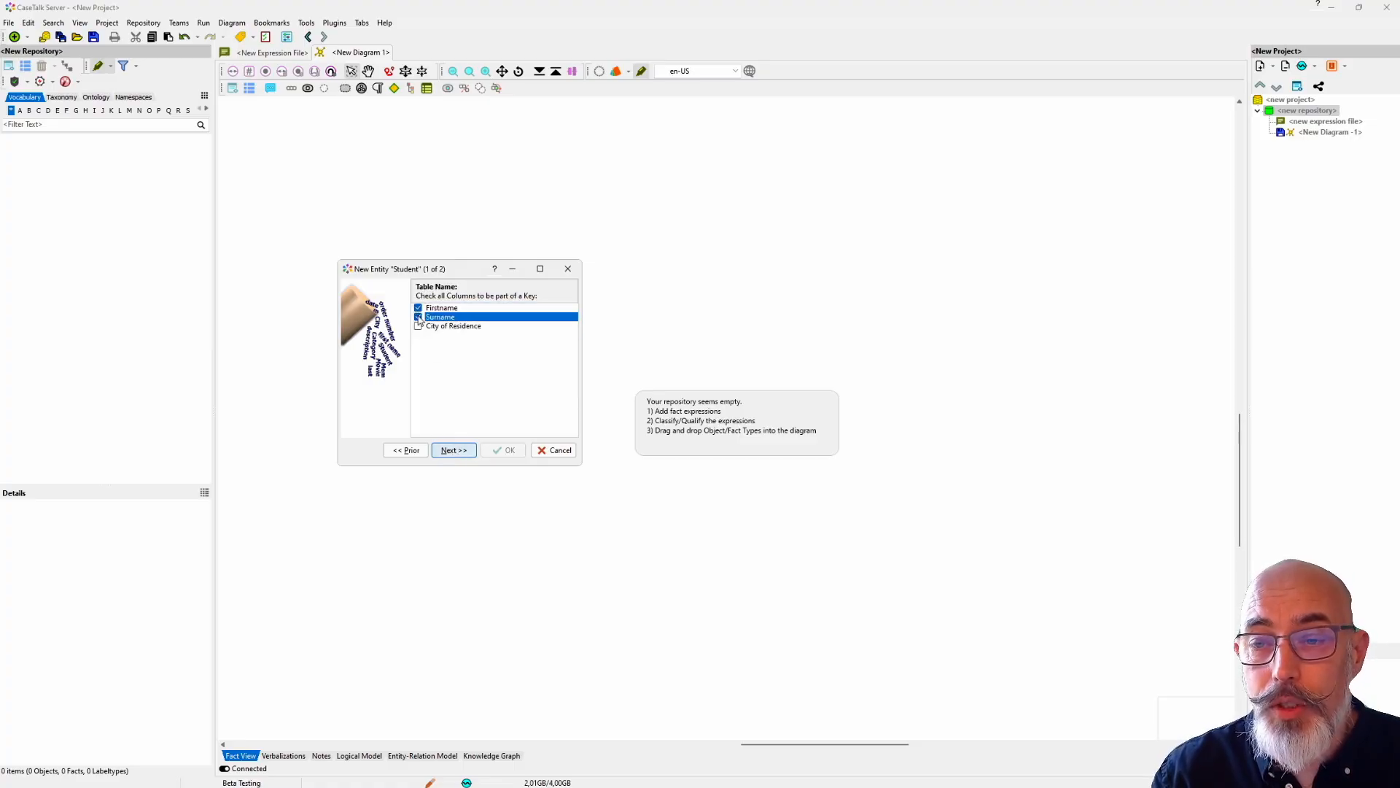
{"action": "left_click", "coordinate": [455, 452]}
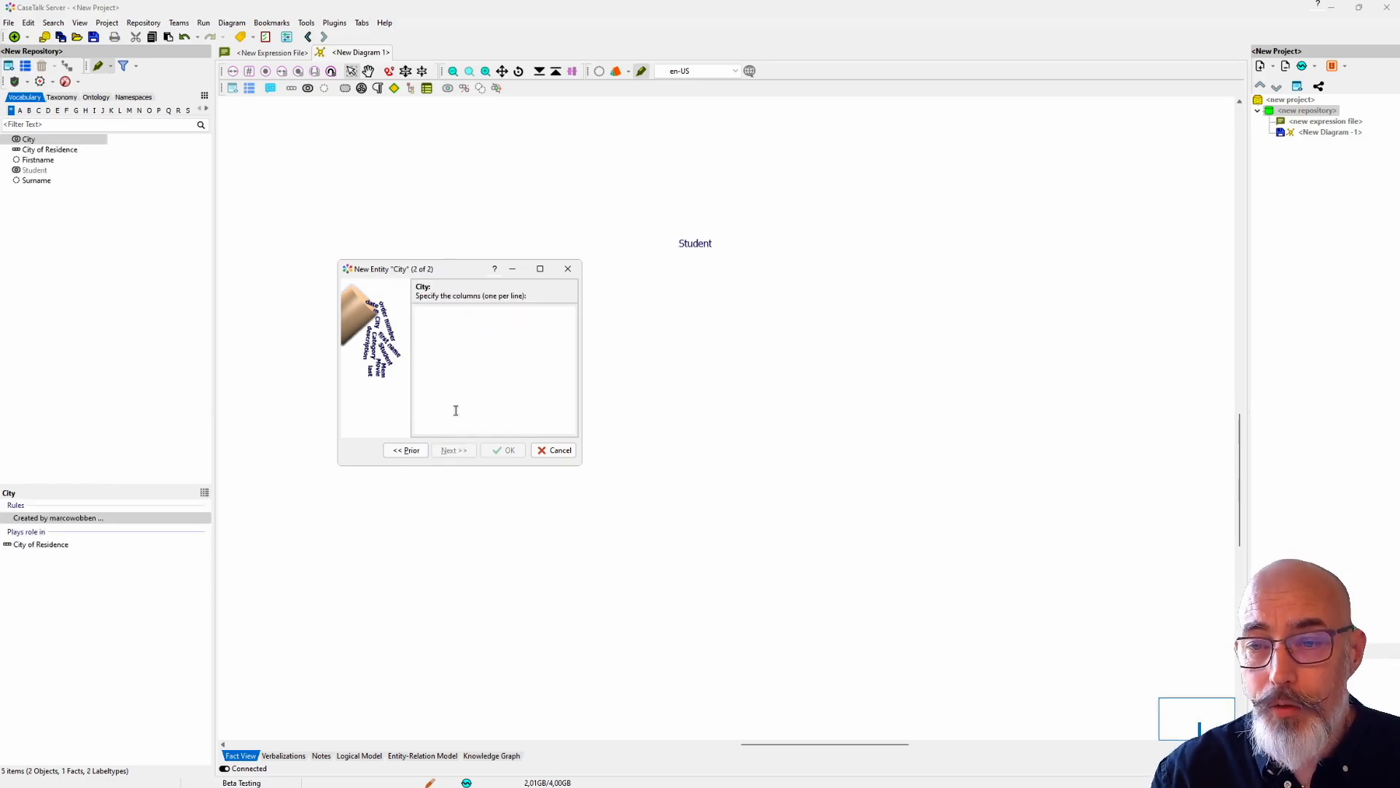
Step: Define the City table with City Name as its only column and key, and finish the entity wizard
{"action": "type", "text": "City Name"}
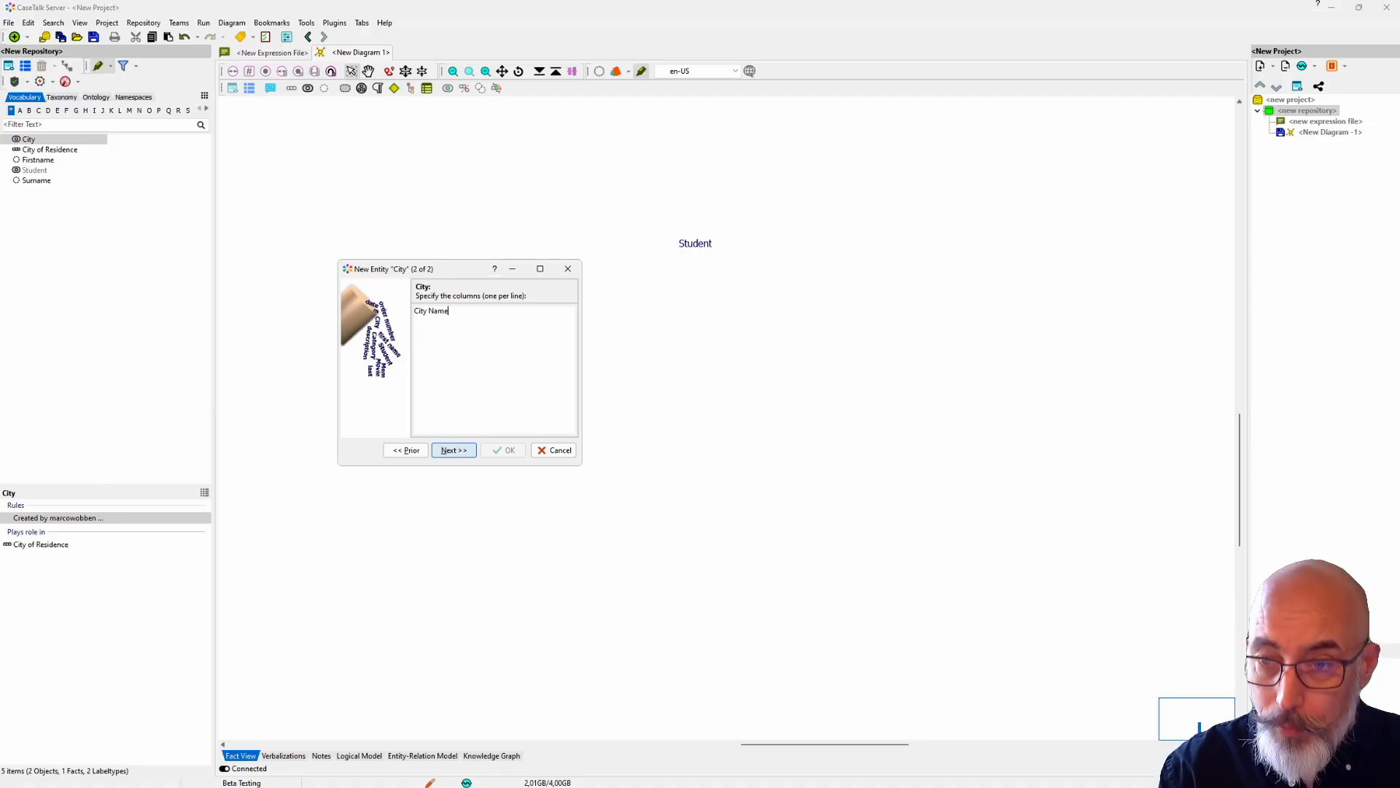
{"action": "left_click", "coordinate": [454, 451]}
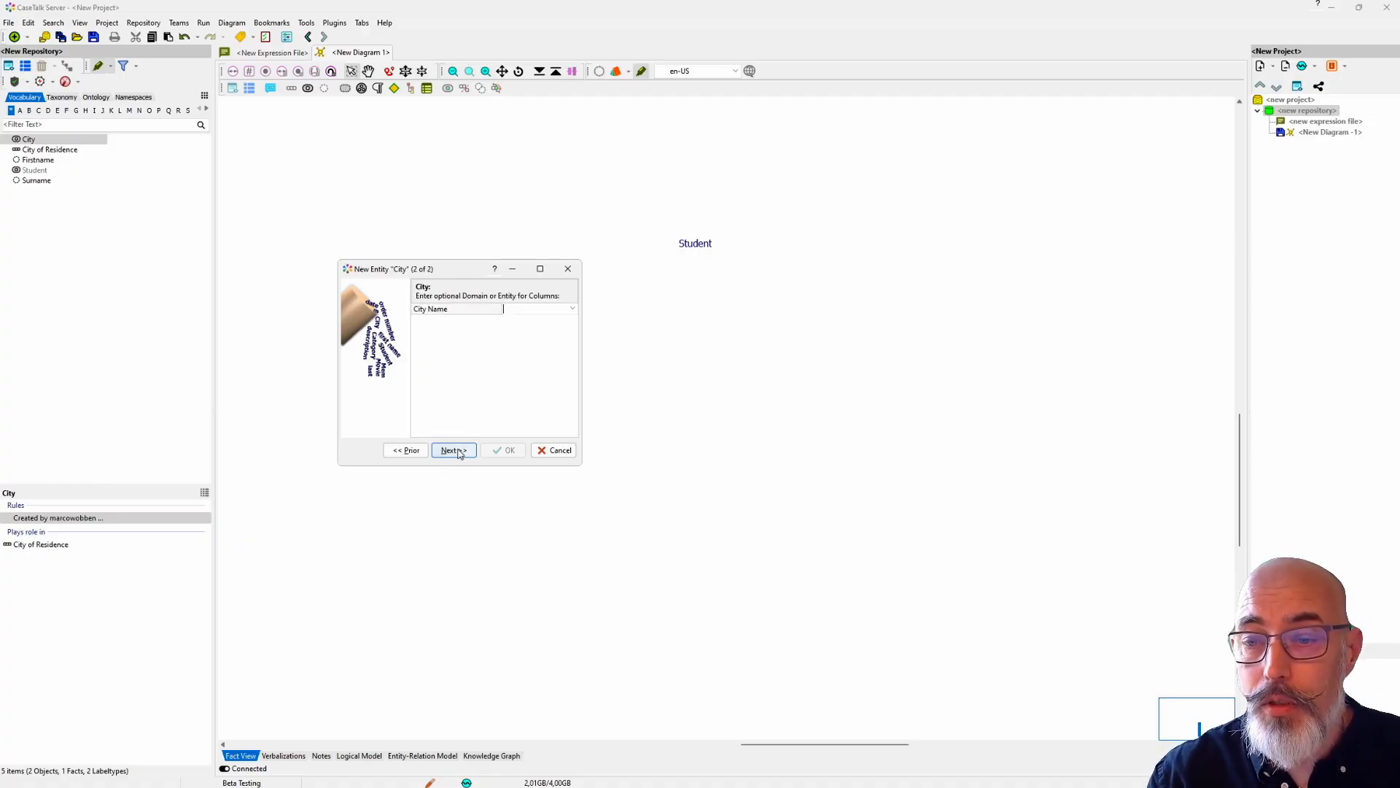
{"action": "left_click", "coordinate": [454, 451]}
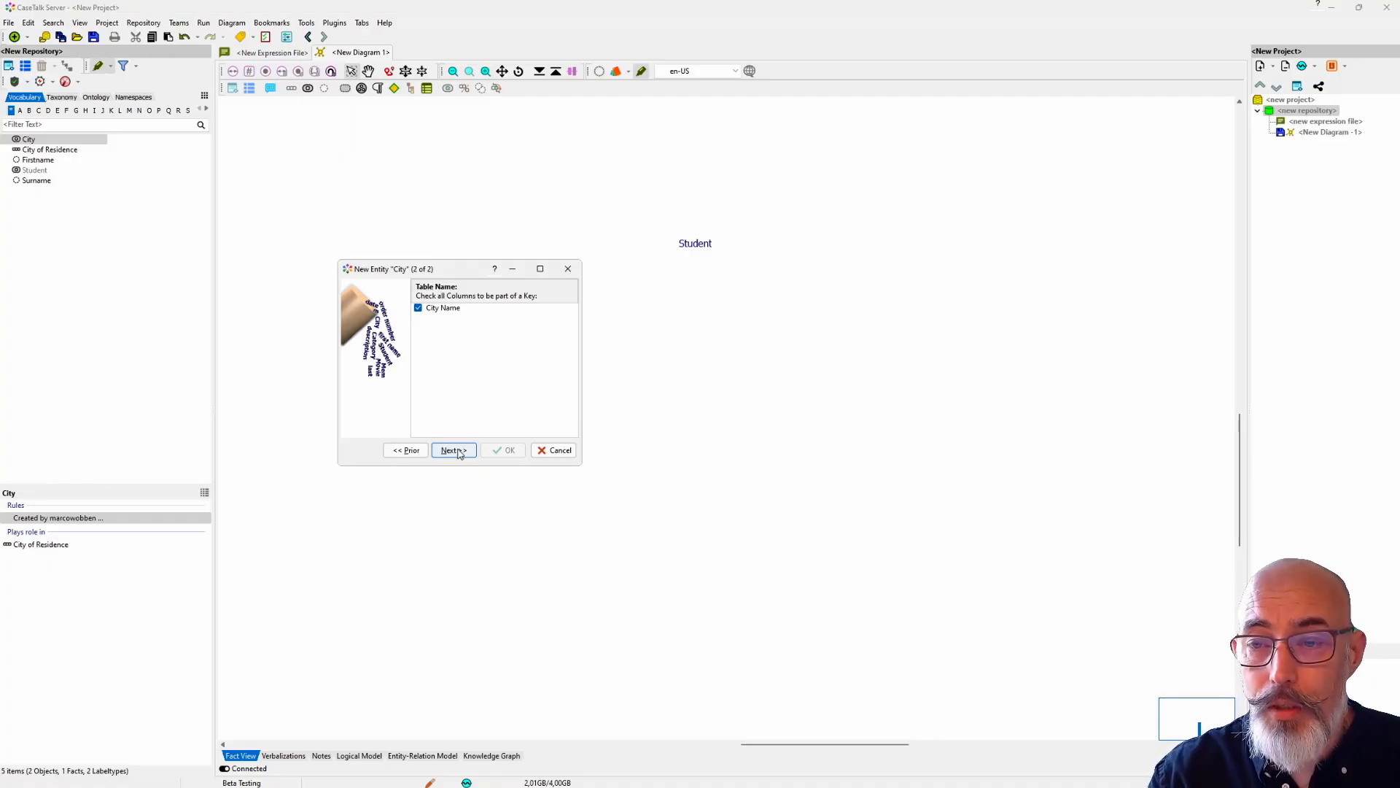
{"action": "left_click", "coordinate": [454, 450]}
{"action": "left_click", "coordinate": [503, 450]}
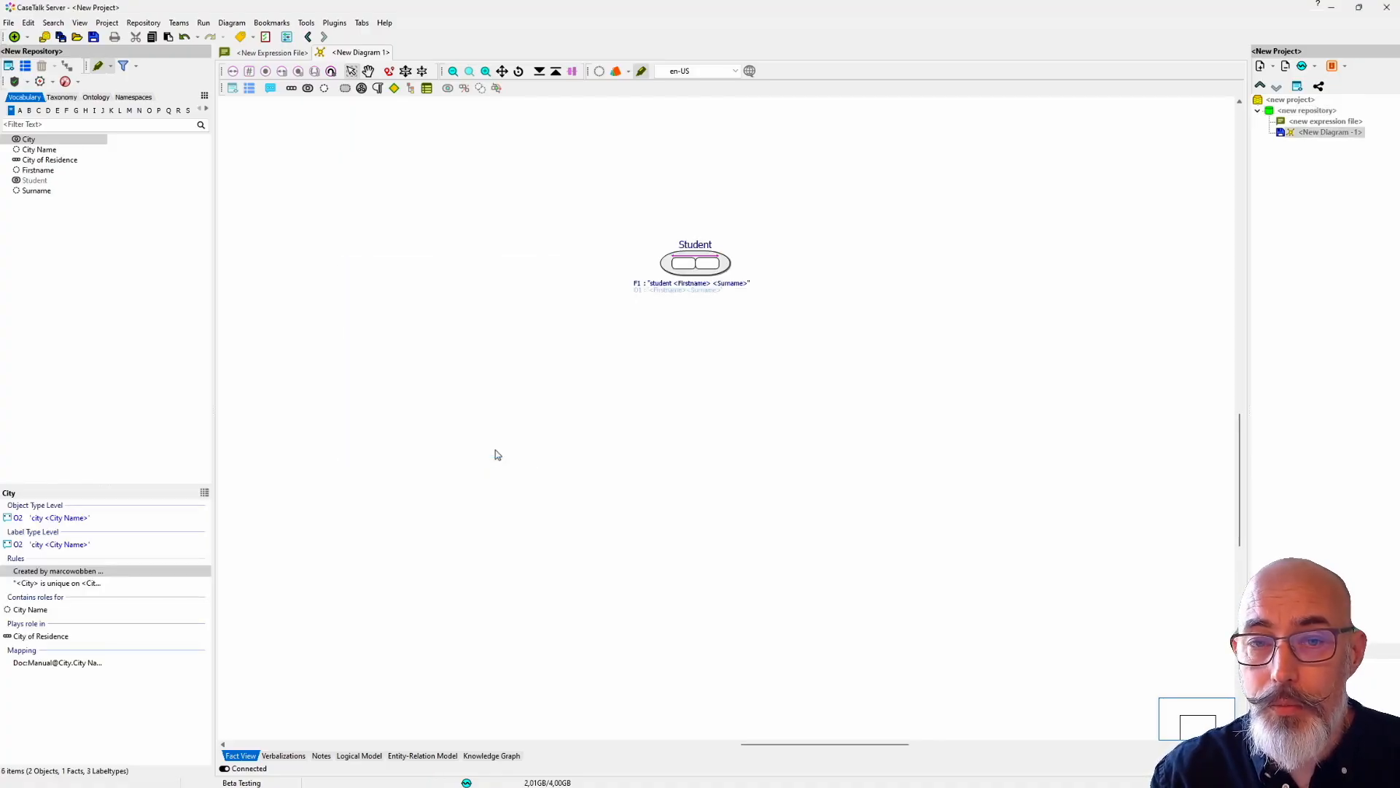
Step: Add all vocabulary items to the diagram and line up City of Residence and City beside Student, with City Name above City
{"action": "left_click_drag", "start_coordinate": [28, 209], "coordinate": [454, 353]}
{"action": "left_click_drag", "start_coordinate": [651, 355], "coordinate": [614, 289]}
{"action": "left_click_drag", "start_coordinate": [580, 253], "coordinate": [810, 264]}
{"action": "left_click", "coordinate": [453, 359]}
{"action": "left_click_drag", "start_coordinate": [452, 372], "coordinate": [922, 283]}
{"action": "left_click", "coordinate": [550, 353]}
{"action": "left_click_drag", "start_coordinate": [550, 353], "coordinate": [924, 196]}
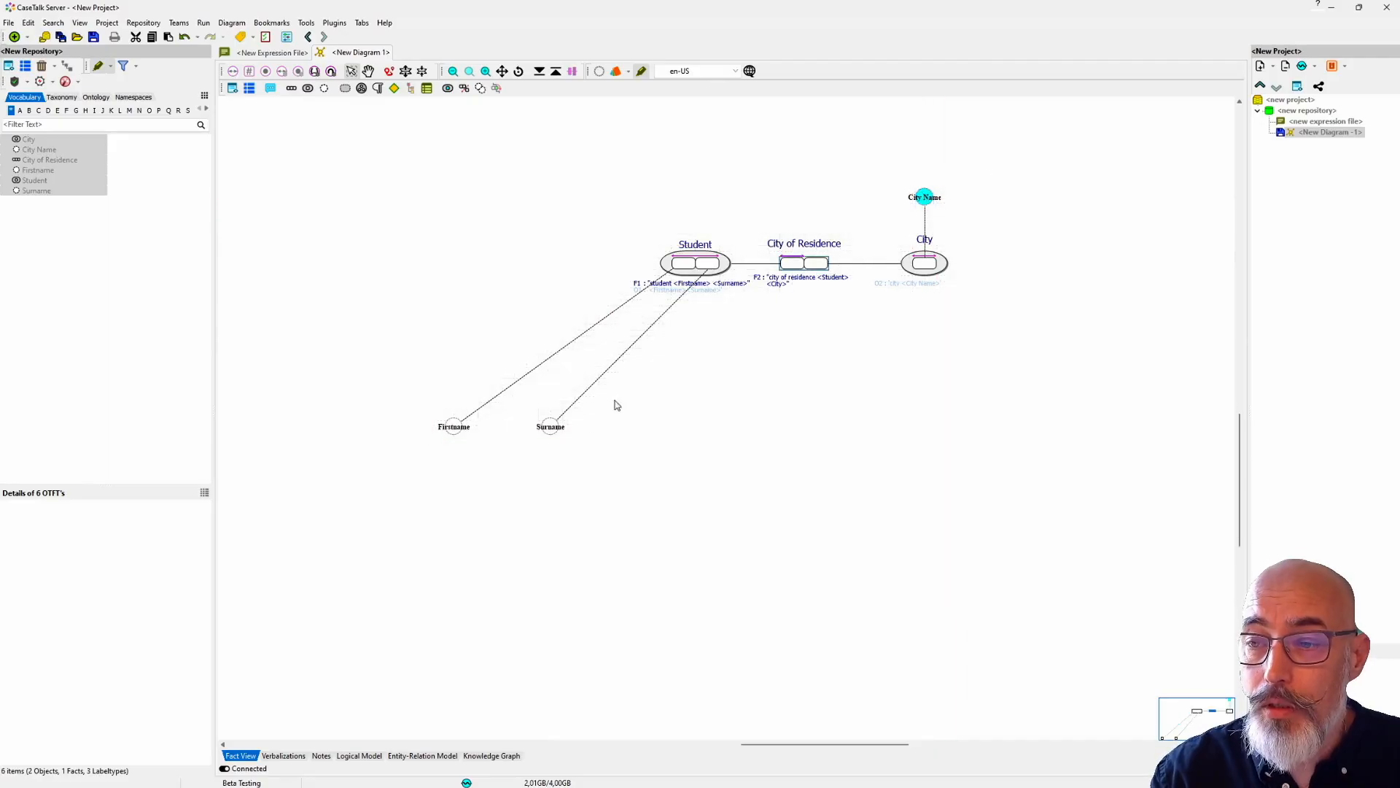
Step: Place the Firstname and Surname label types above the Student object type
{"action": "left_click_drag", "start_coordinate": [595, 428], "coordinate": [452, 433]}
{"action": "left_click_drag", "start_coordinate": [453, 429], "coordinate": [673, 165]}
{"action": "left_click_drag", "start_coordinate": [812, 337], "coordinate": [514, 421]}
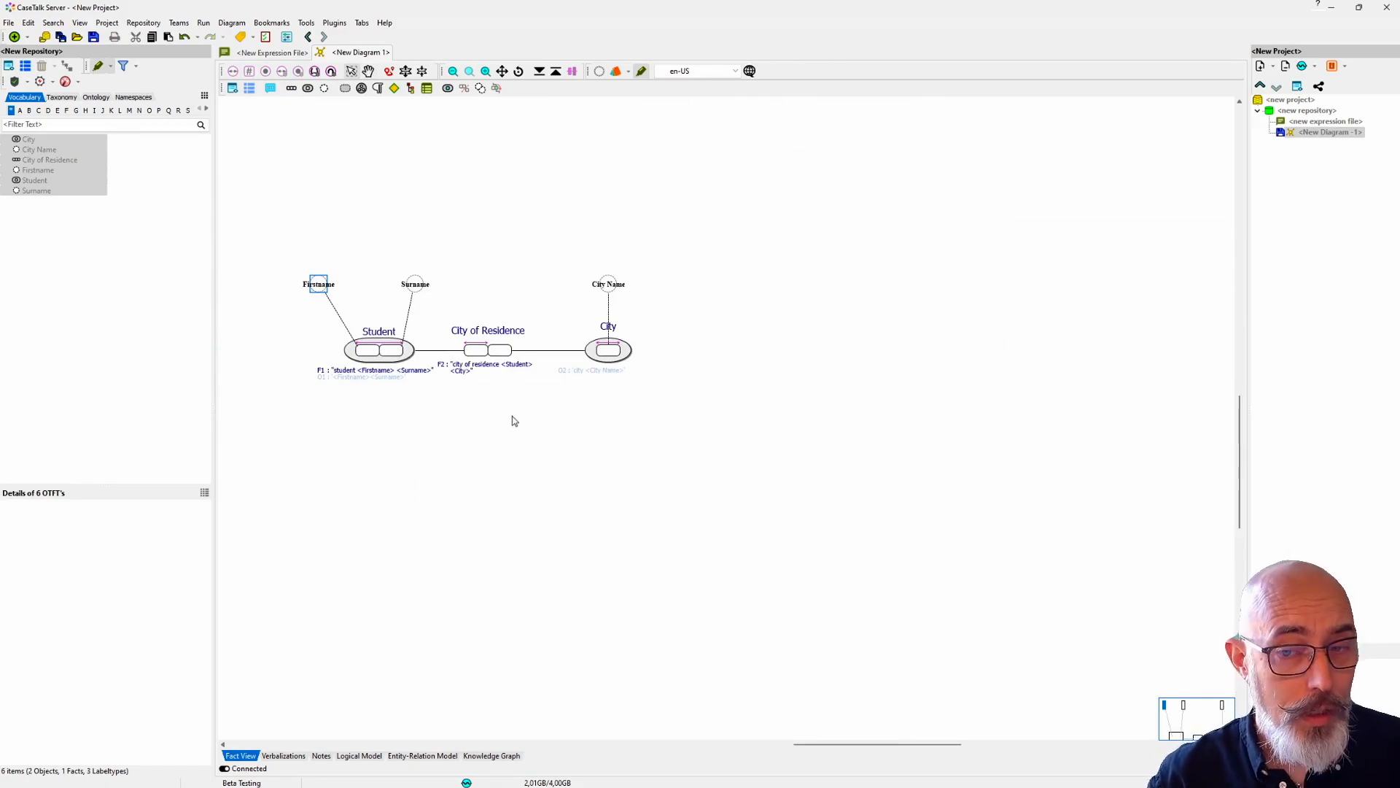
Step: Select the City of Residence fact type in the diagram and vocabulary and show its details
{"action": "left_click", "coordinate": [497, 355]}
{"action": "left_click", "coordinate": [363, 364]}
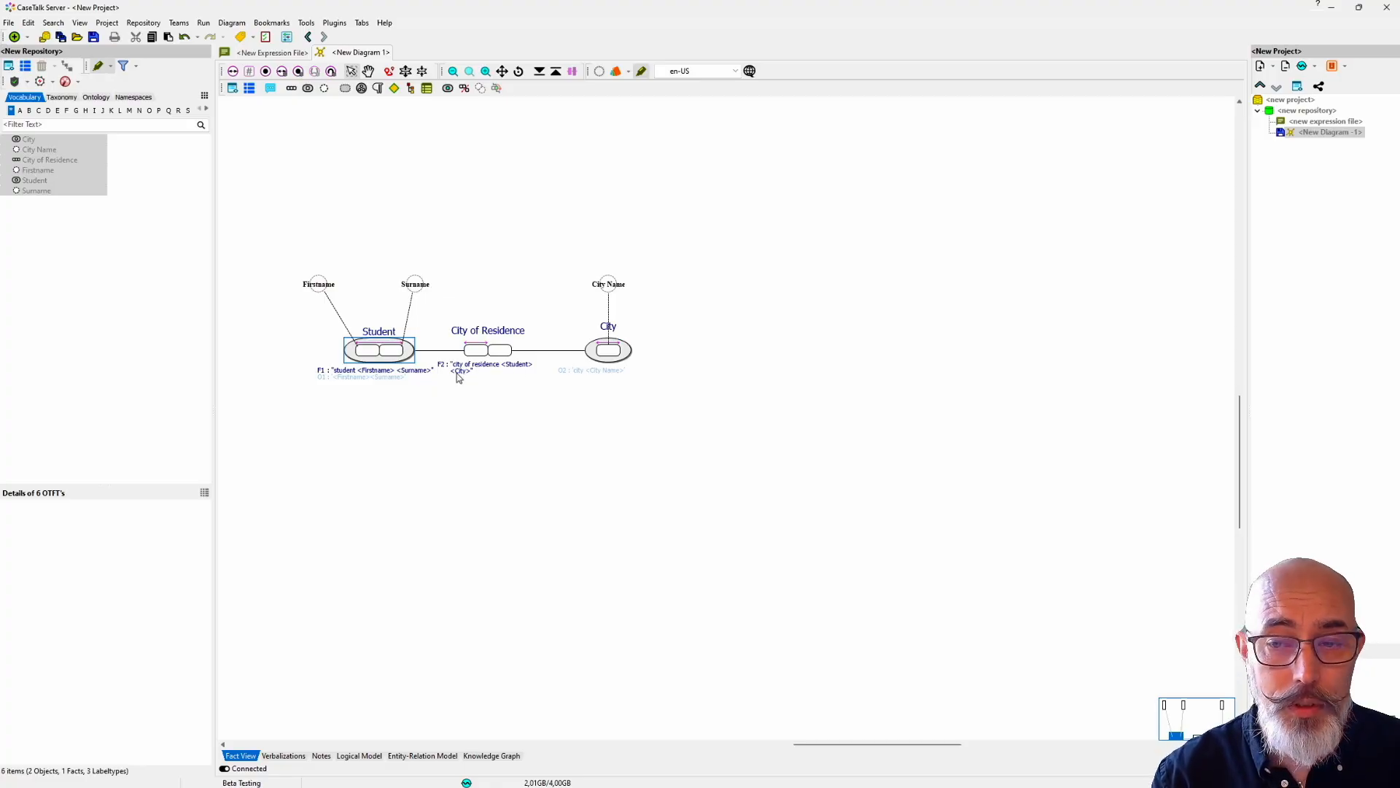
{"action": "left_click", "coordinate": [489, 350]}
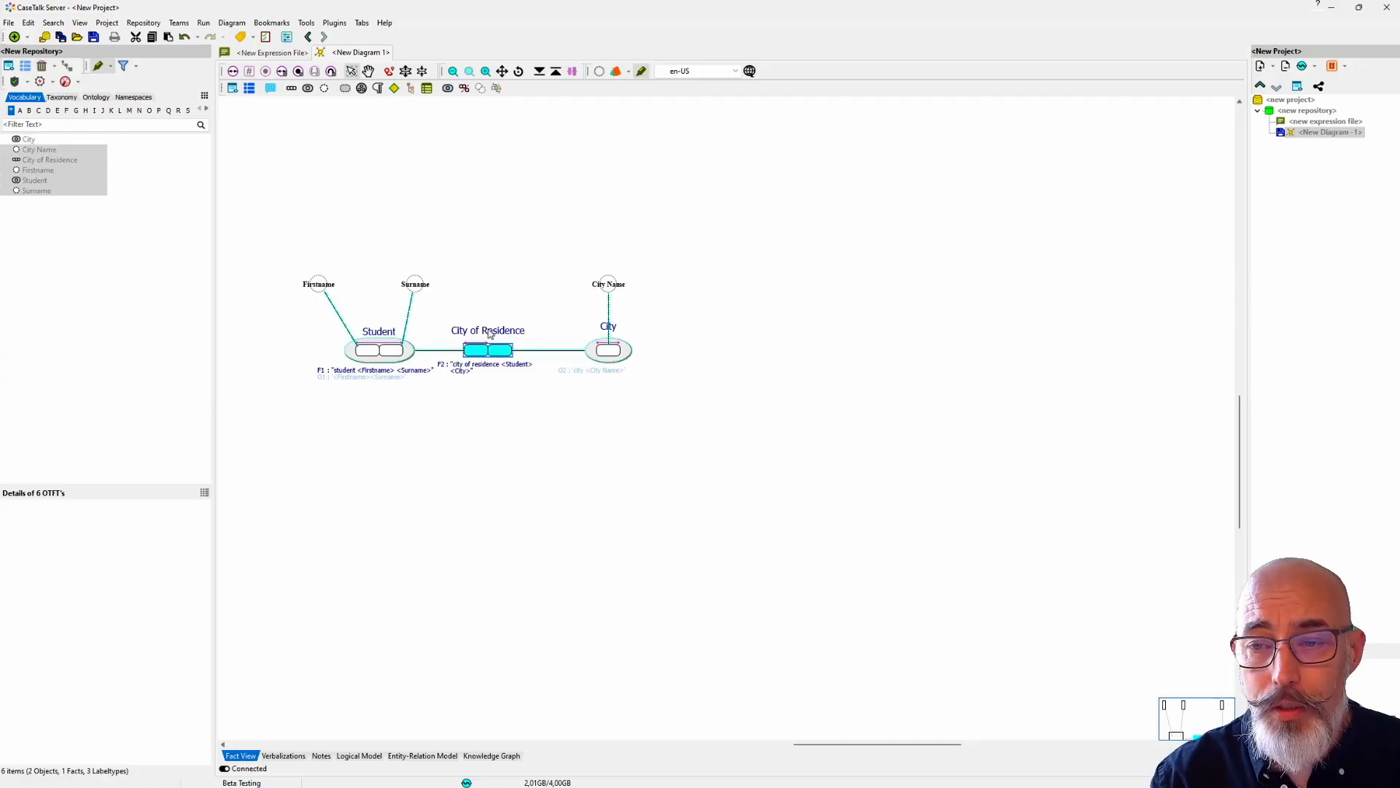
{"action": "left_click", "coordinate": [70, 166]}
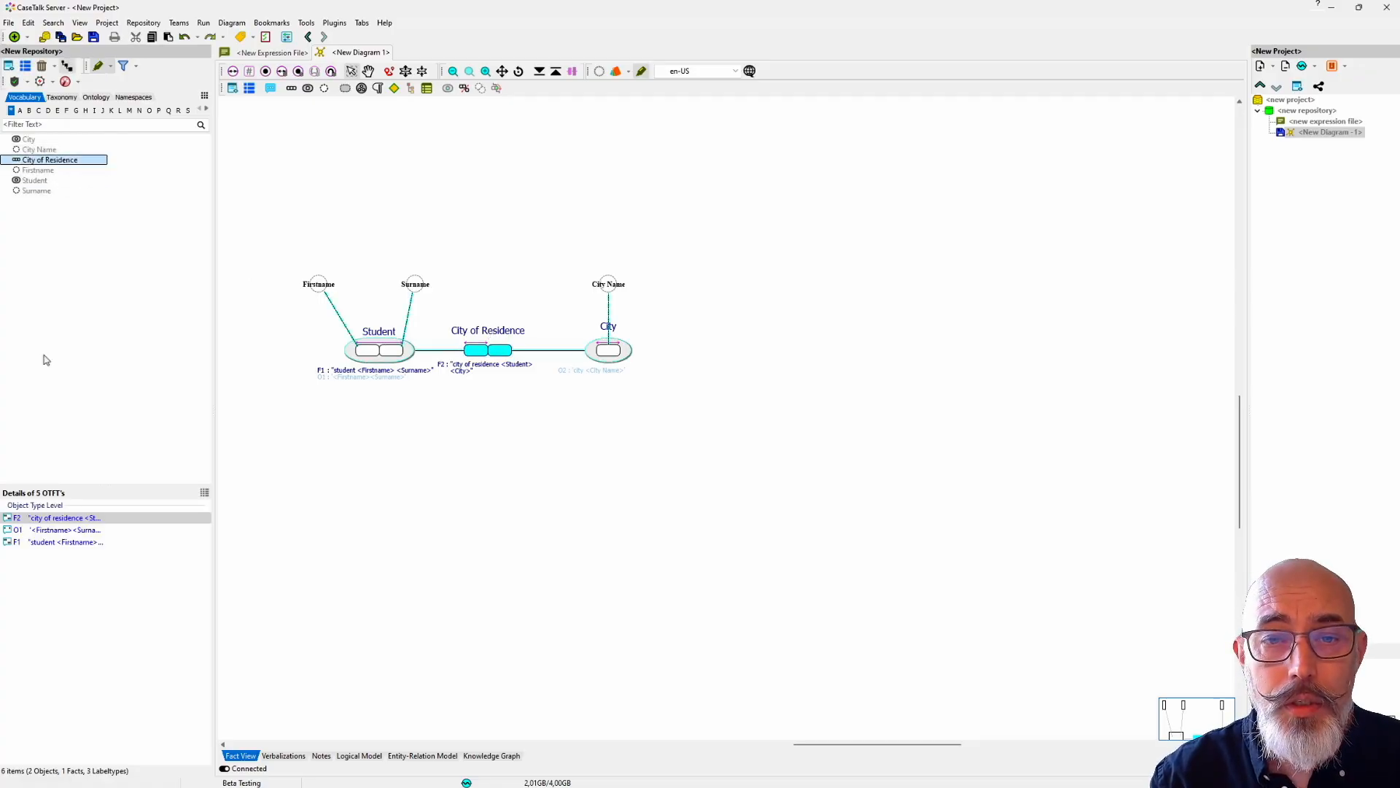
{"action": "left_click", "coordinate": [205, 493]}
{"action": "left_click", "coordinate": [205, 493]}
{"action": "left_click", "coordinate": [32, 171]}
{"action": "left_click", "coordinate": [31, 160]}
Step: Examine the label type level expression of City of Residence in the expression tree editor and cancel without changes
{"action": "right_click", "coordinate": [66, 545]}
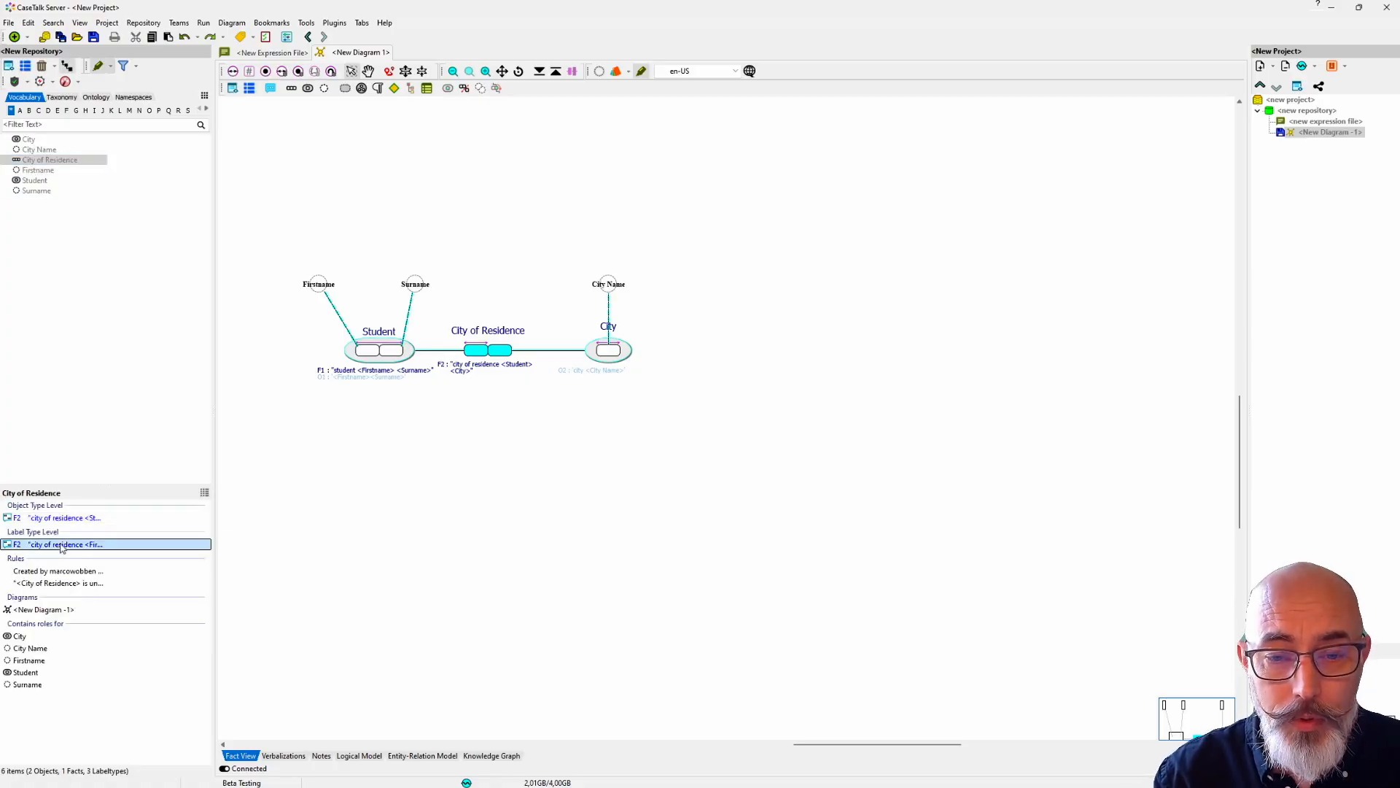
{"action": "left_click", "coordinate": [135, 554]}
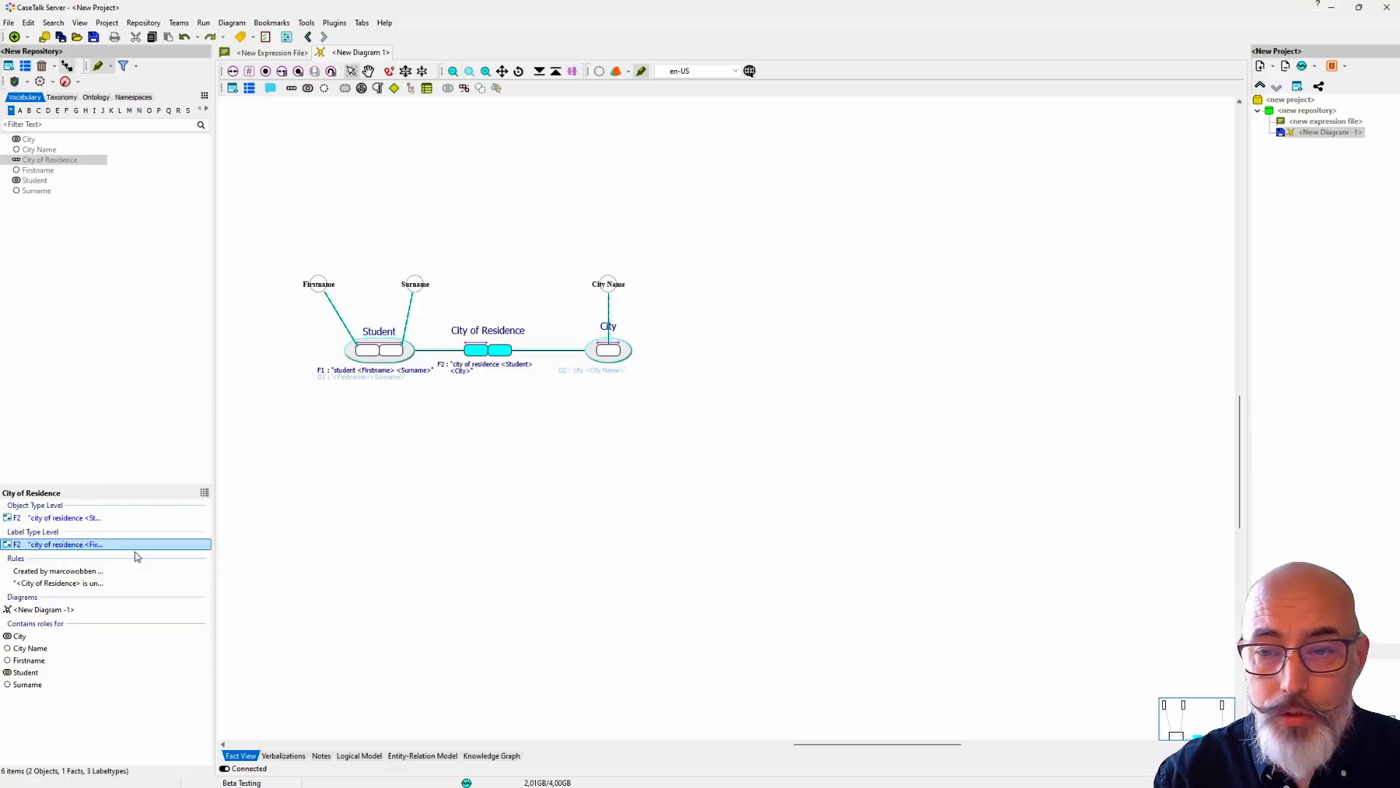
{"action": "left_click_drag", "start_coordinate": [279, 105], "coordinate": [481, 424]}
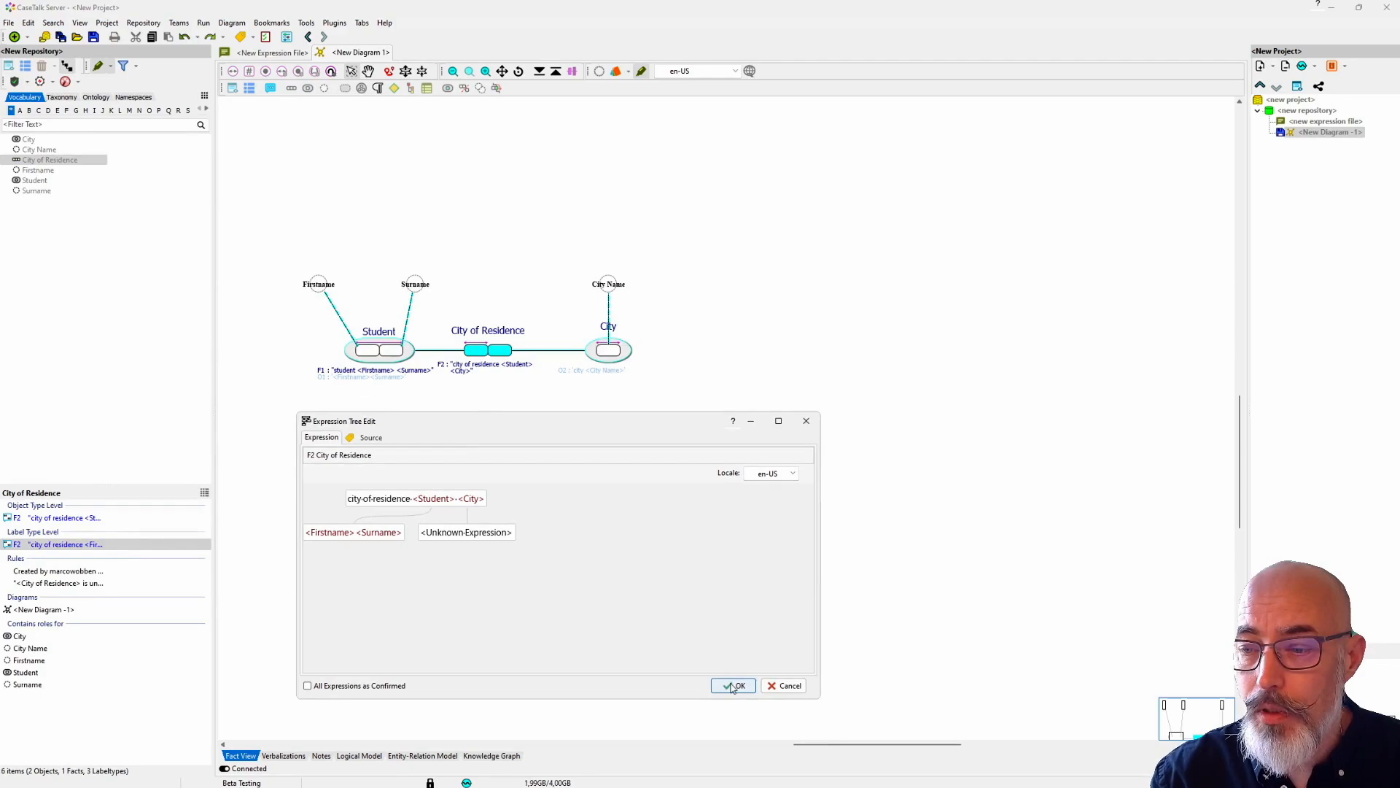
{"action": "left_click", "coordinate": [784, 687]}
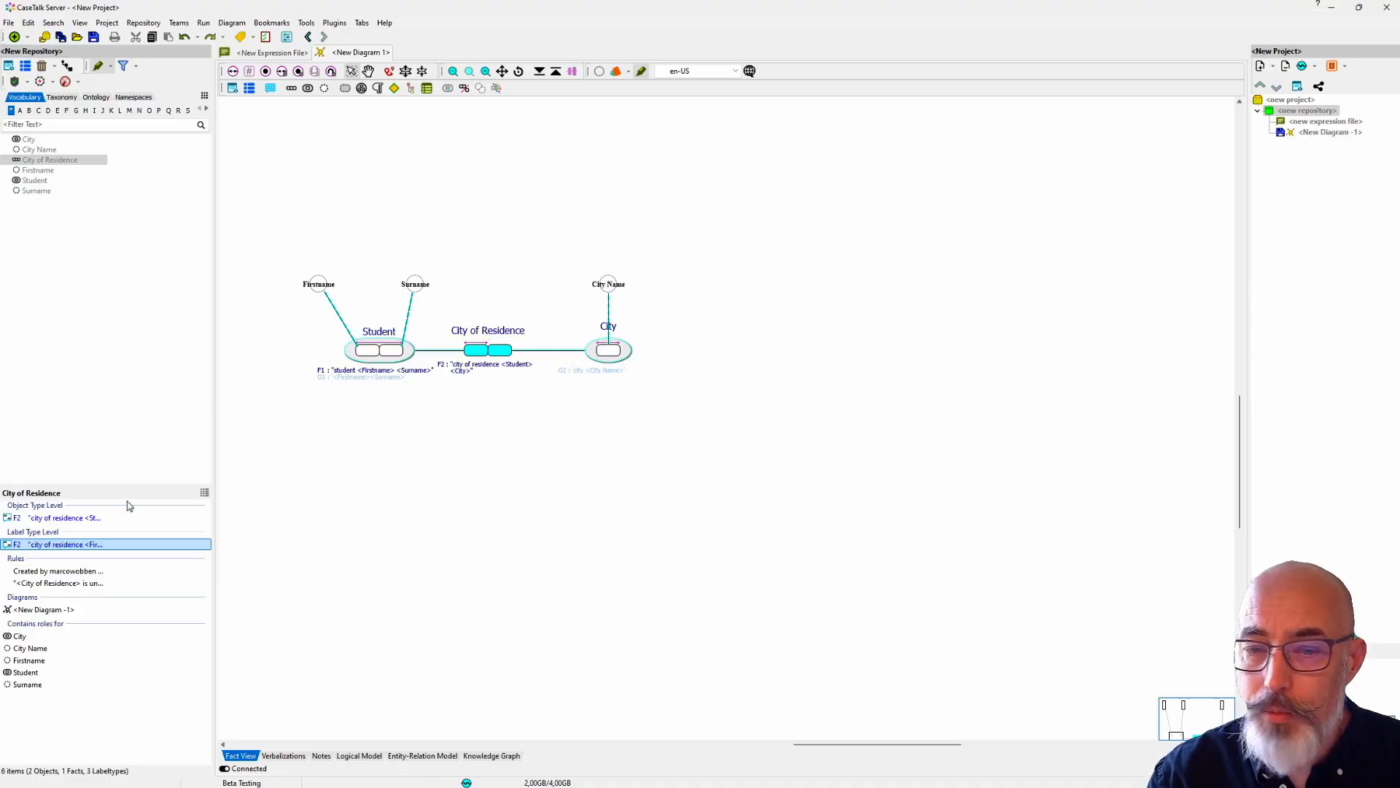
Step: Edit the substitutions of the City of Residence expression and enable City: O2
{"action": "right_click", "coordinate": [88, 546]}
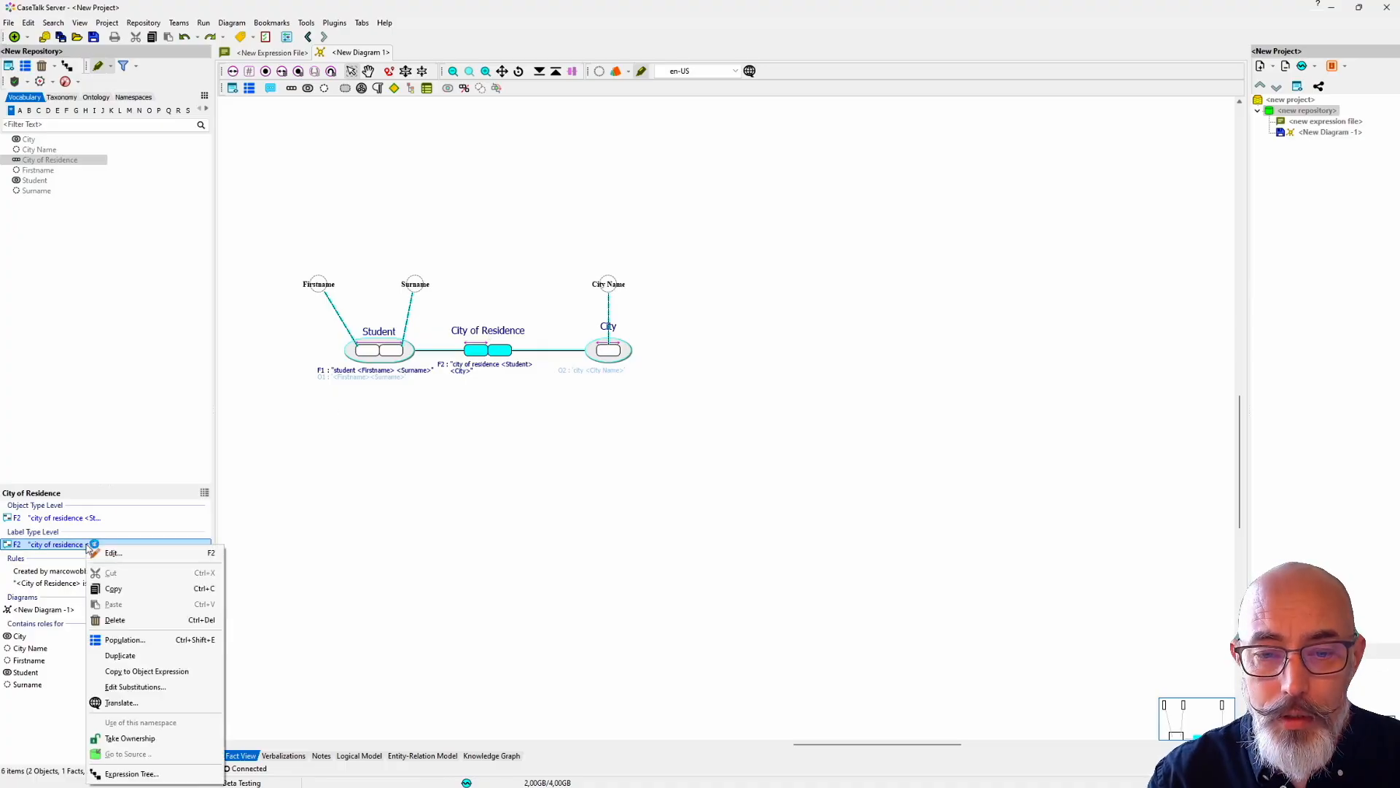
{"action": "left_click", "coordinate": [135, 686]}
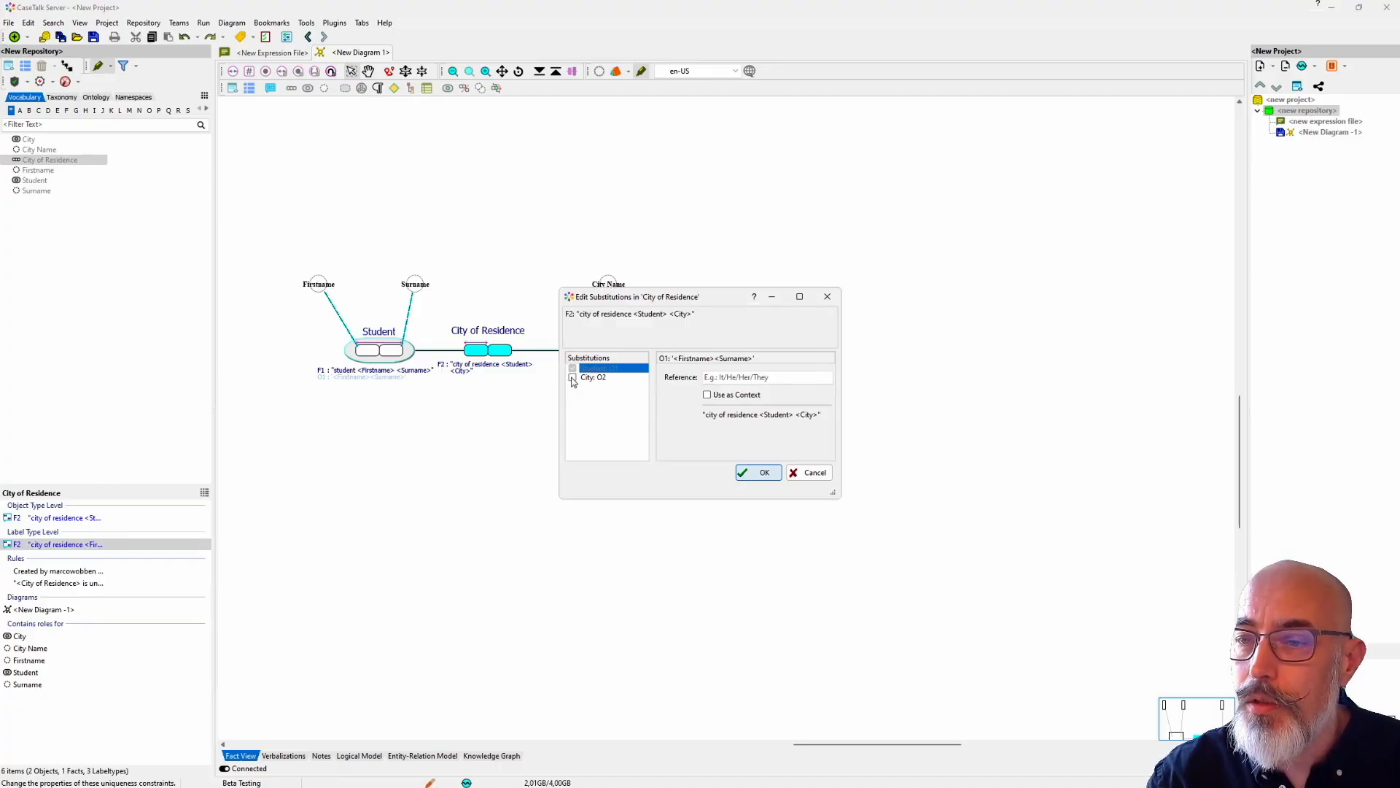
{"action": "left_click", "coordinate": [573, 379]}
{"action": "left_click", "coordinate": [751, 473]}
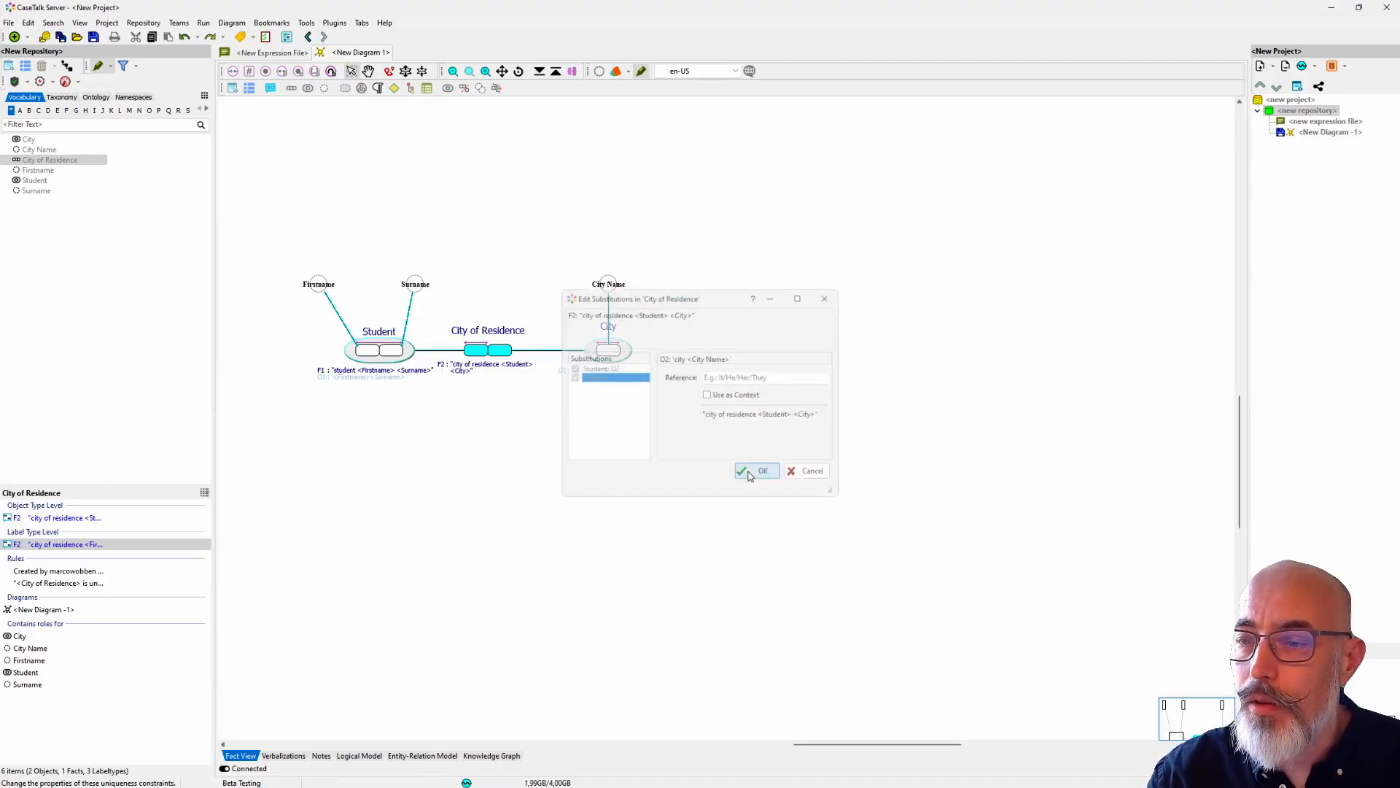
Step: Reword the City of Residence expression as "<Student> lives in <City>" in the expression tree and accept it
{"action": "right_click", "coordinate": [81, 545]}
{"action": "left_click", "coordinate": [143, 556]}
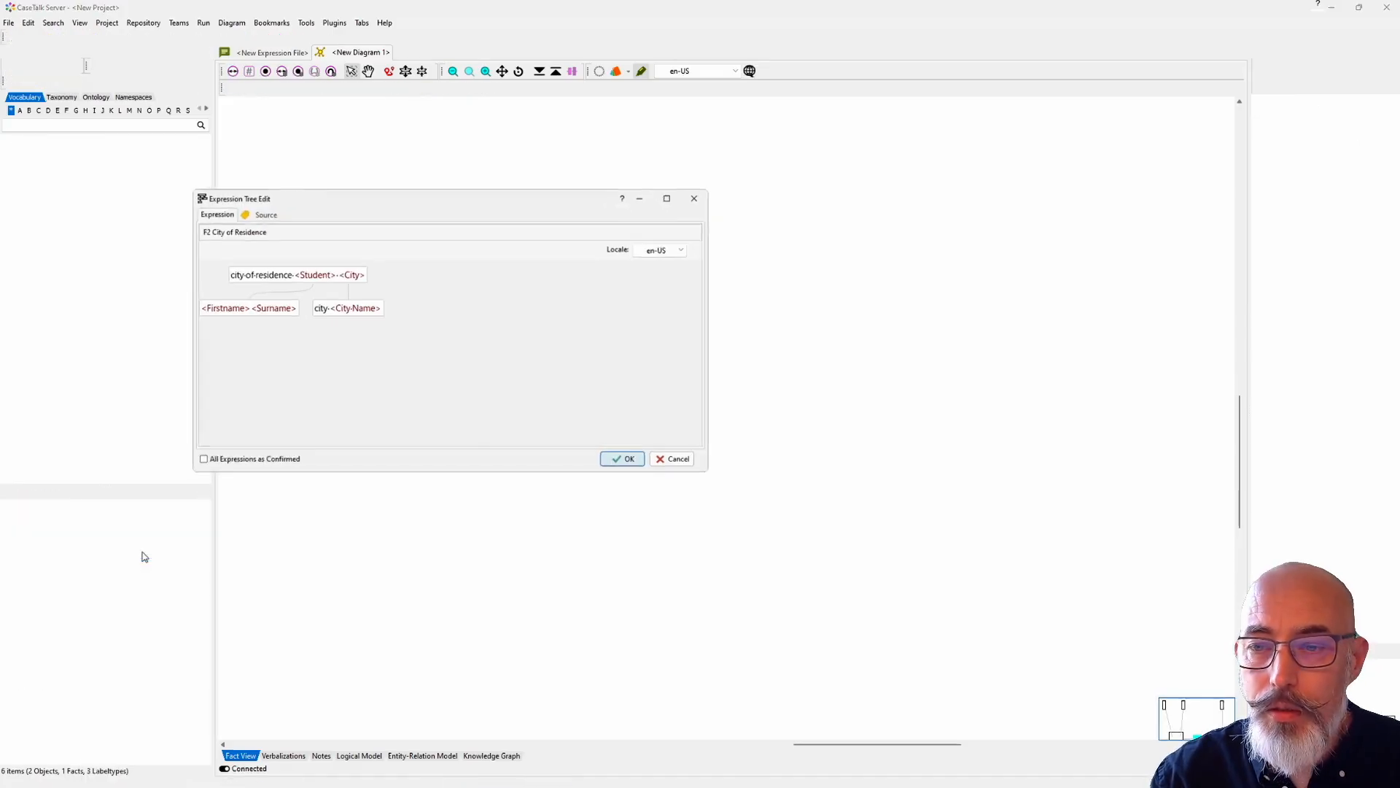
{"action": "left_click_drag", "start_coordinate": [380, 212], "coordinate": [474, 416]}
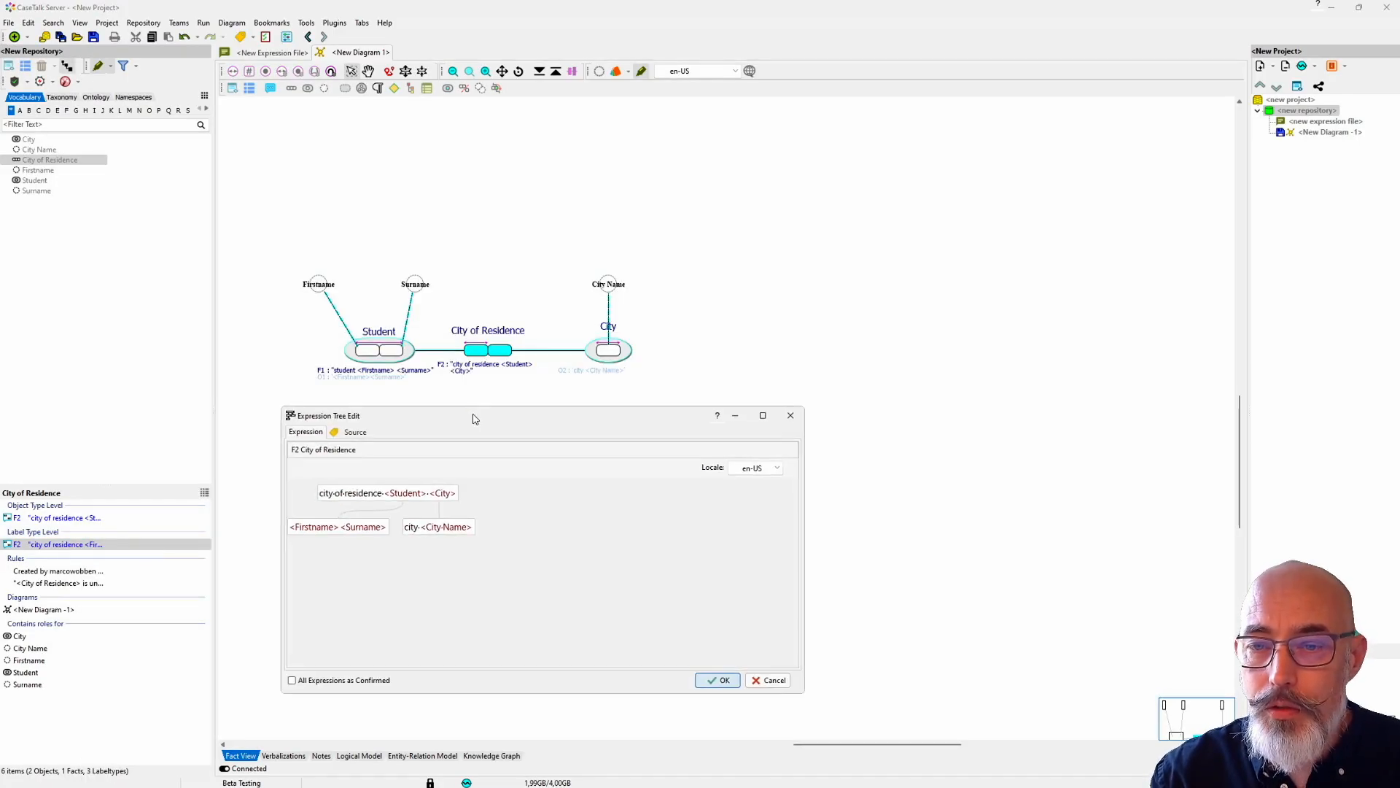
{"action": "left_click_drag", "start_coordinate": [383, 494], "coordinate": [305, 501]}
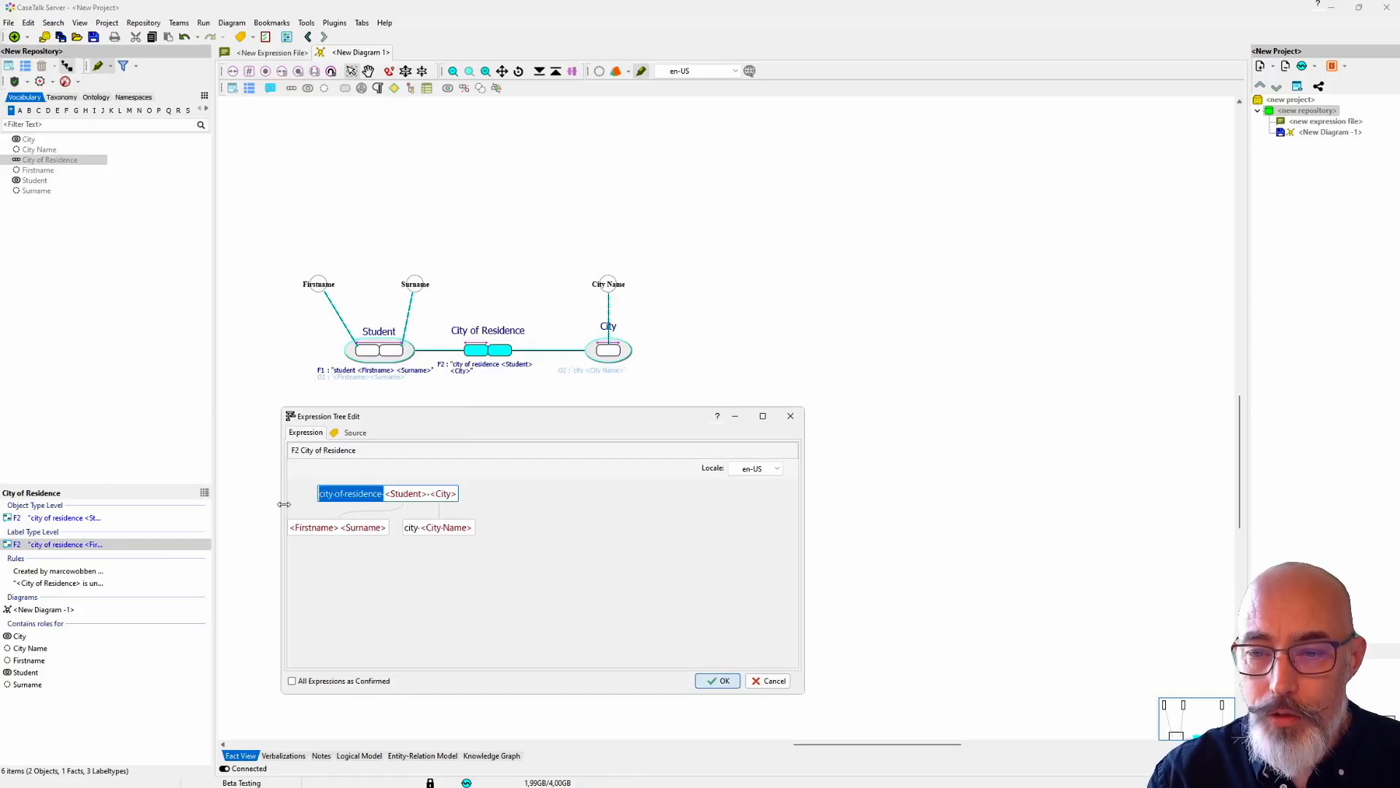
{"action": "key", "text": "BackSpace"}
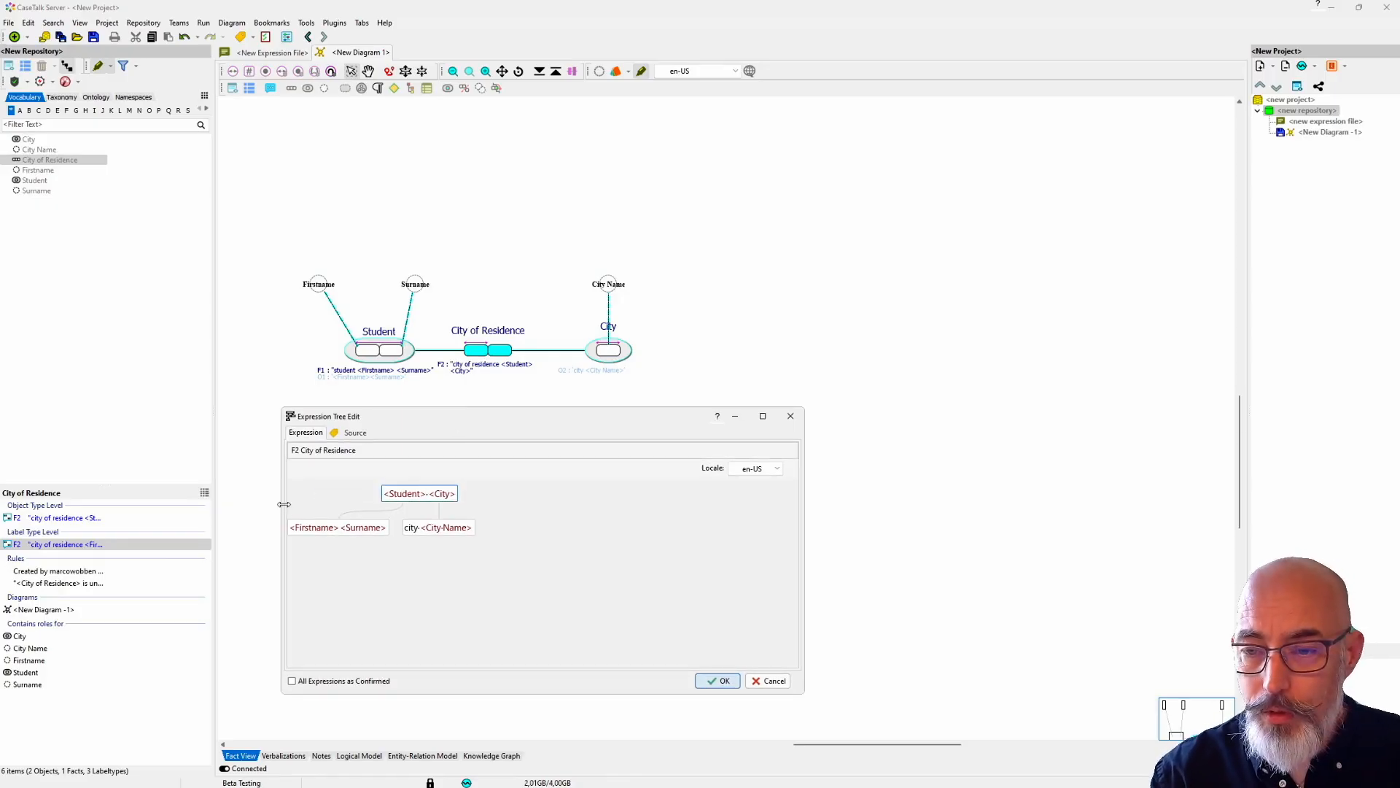
{"action": "type", "text": "lives in"}
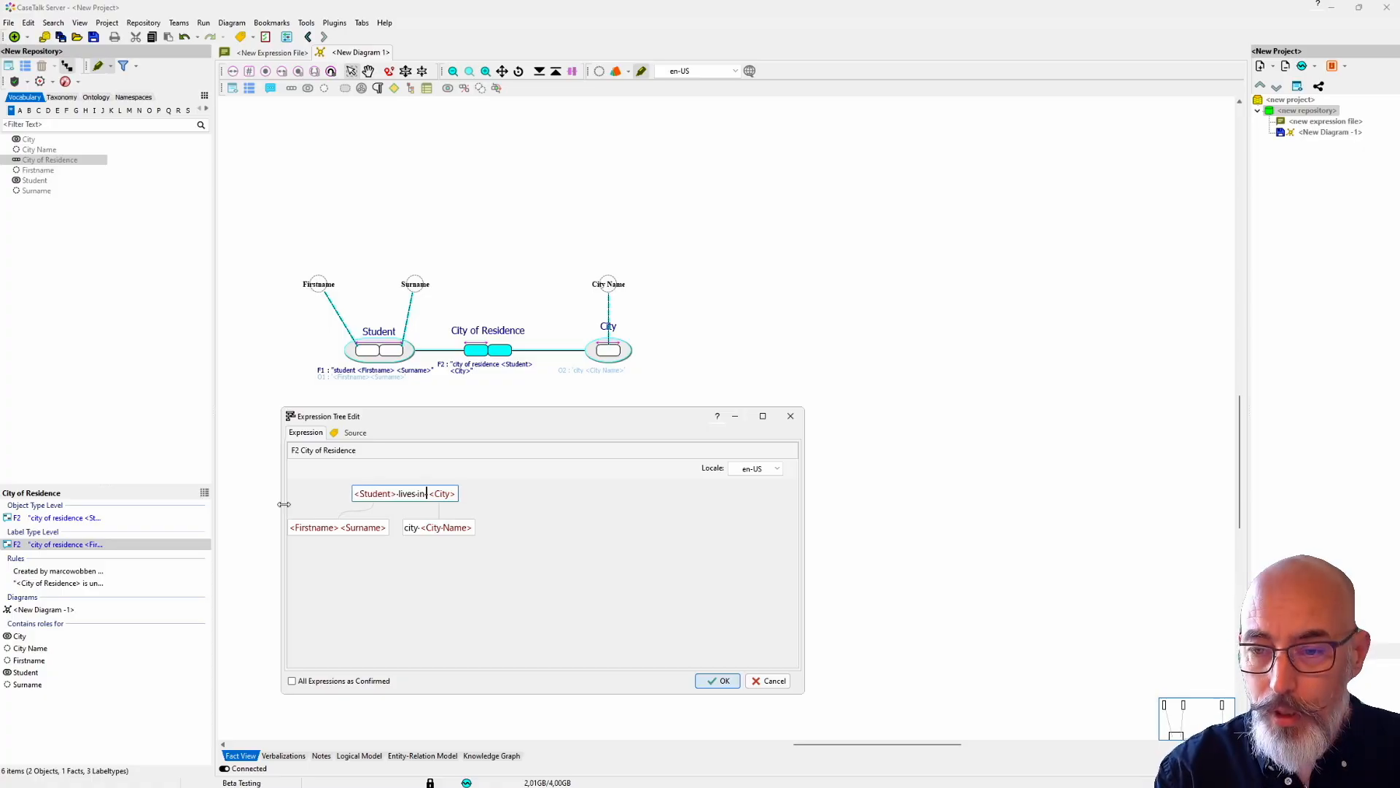
{"action": "key", "text": "BackSpace"}
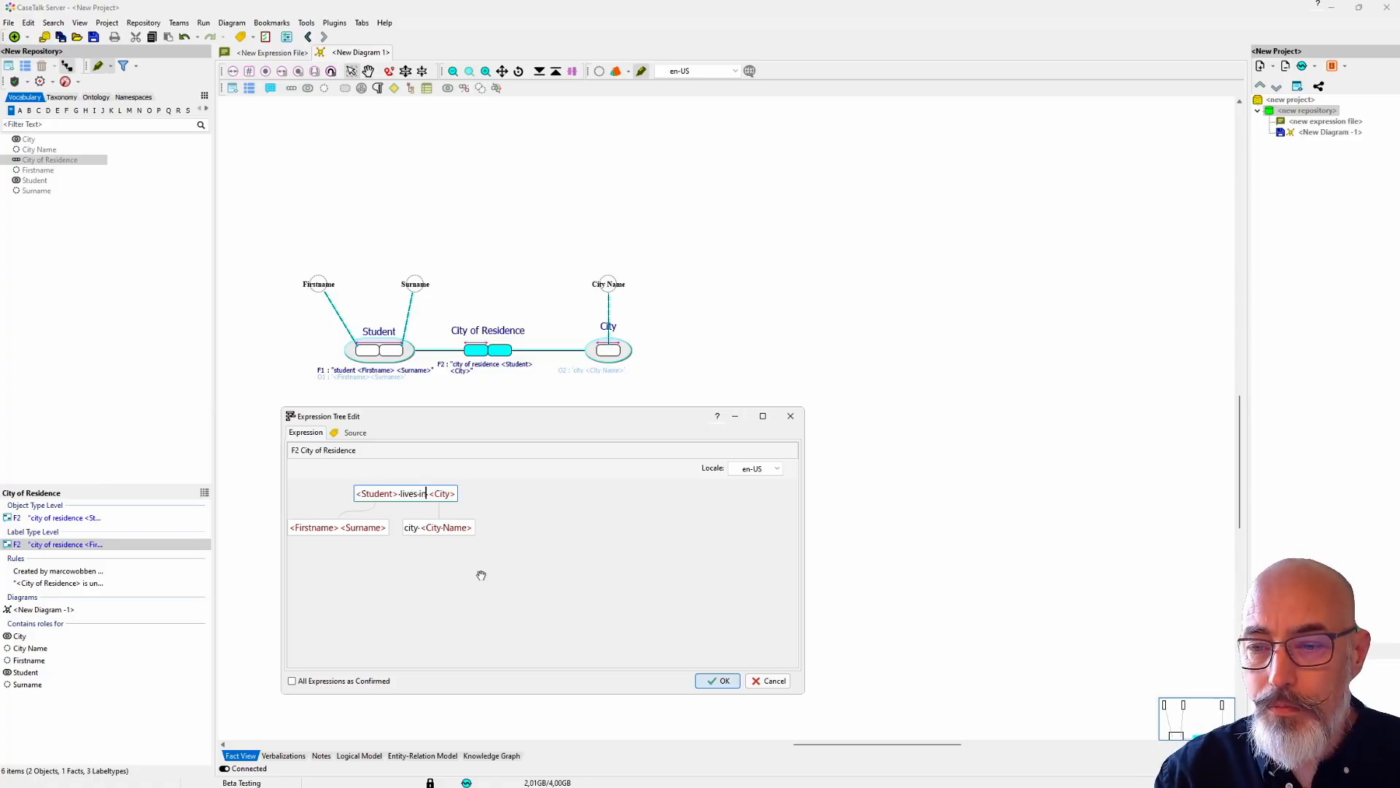
{"action": "left_click", "coordinate": [716, 683]}
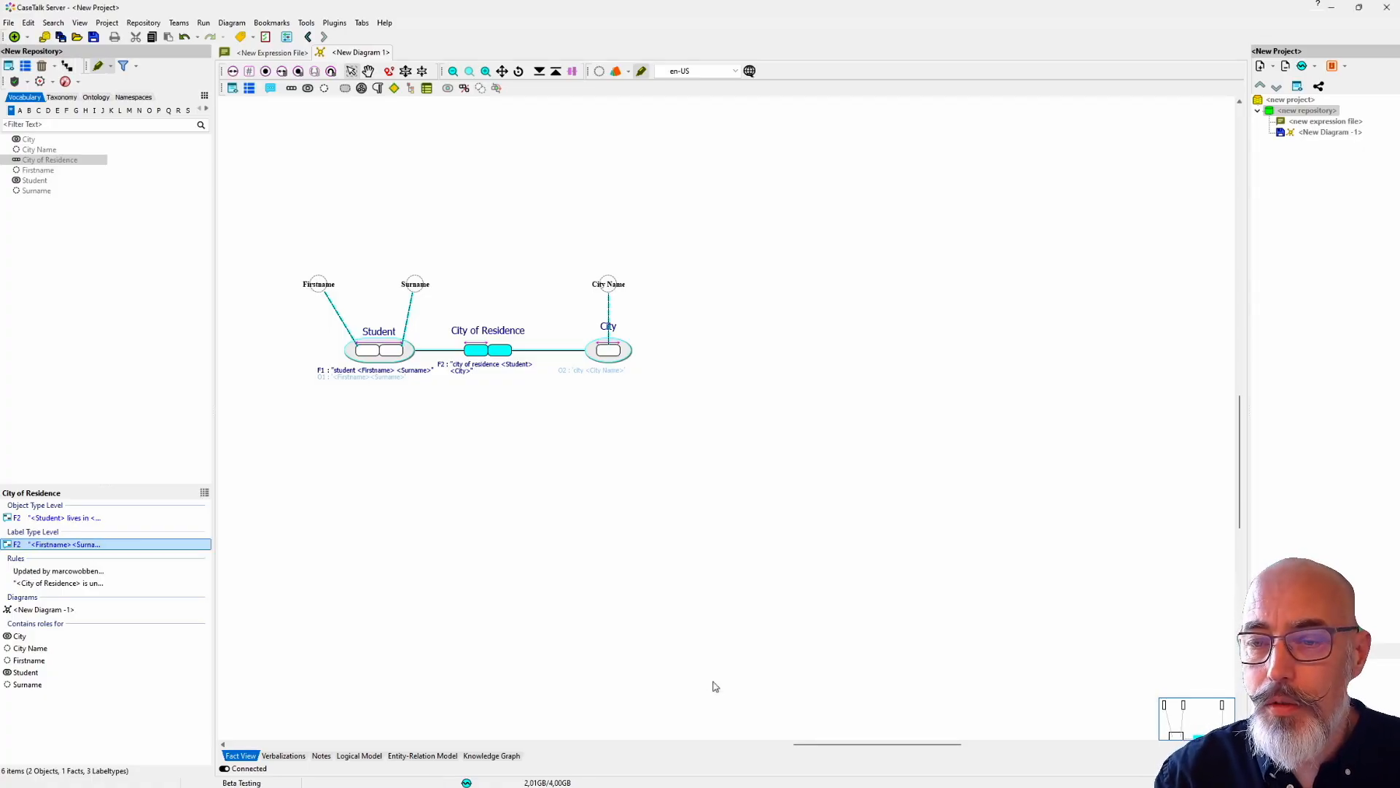
Step: Populate the City of Residence fact type with one record, entering the student's first name and surname with city New York
{"action": "right_click", "coordinate": [485, 335]}
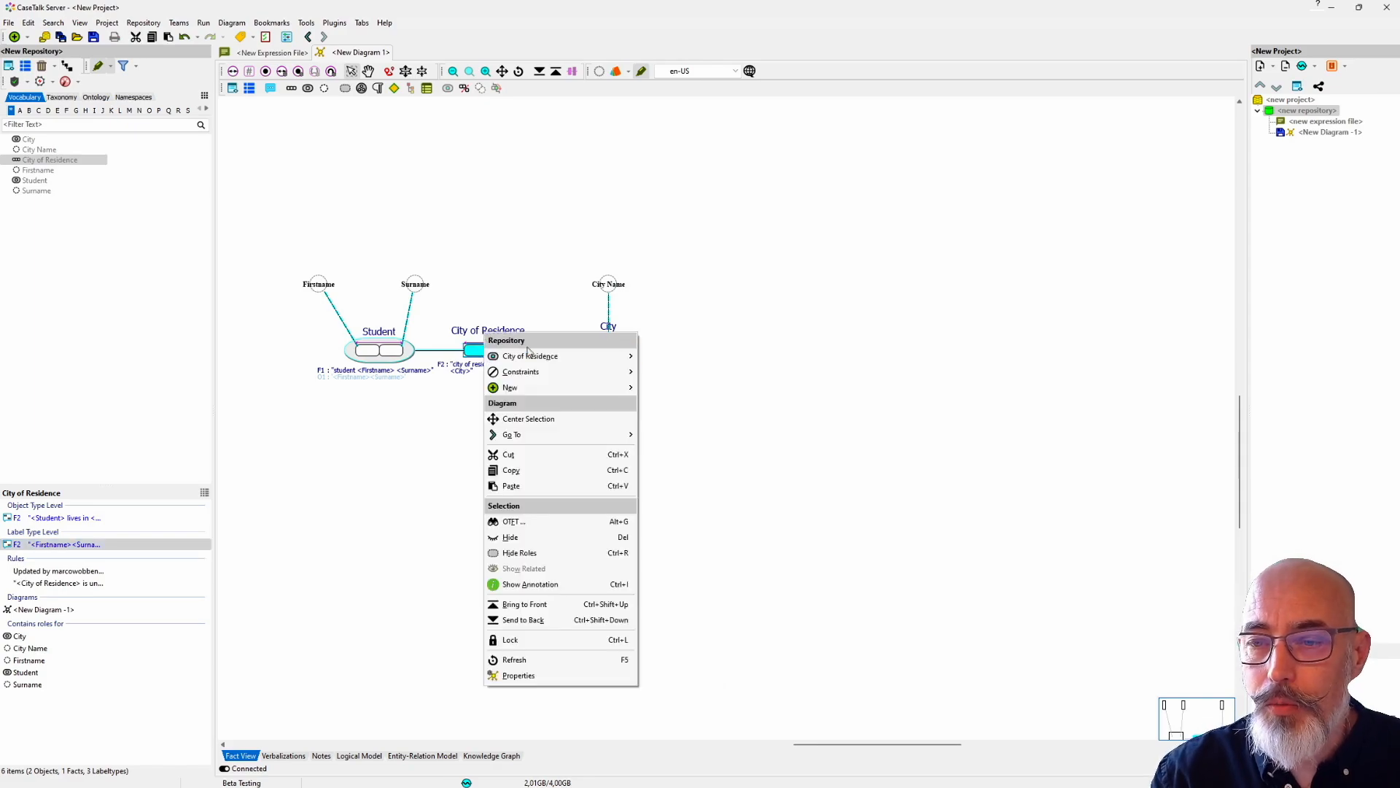
{"action": "mouse_move", "coordinate": [511, 356]}
{"action": "left_click", "coordinate": [685, 373]}
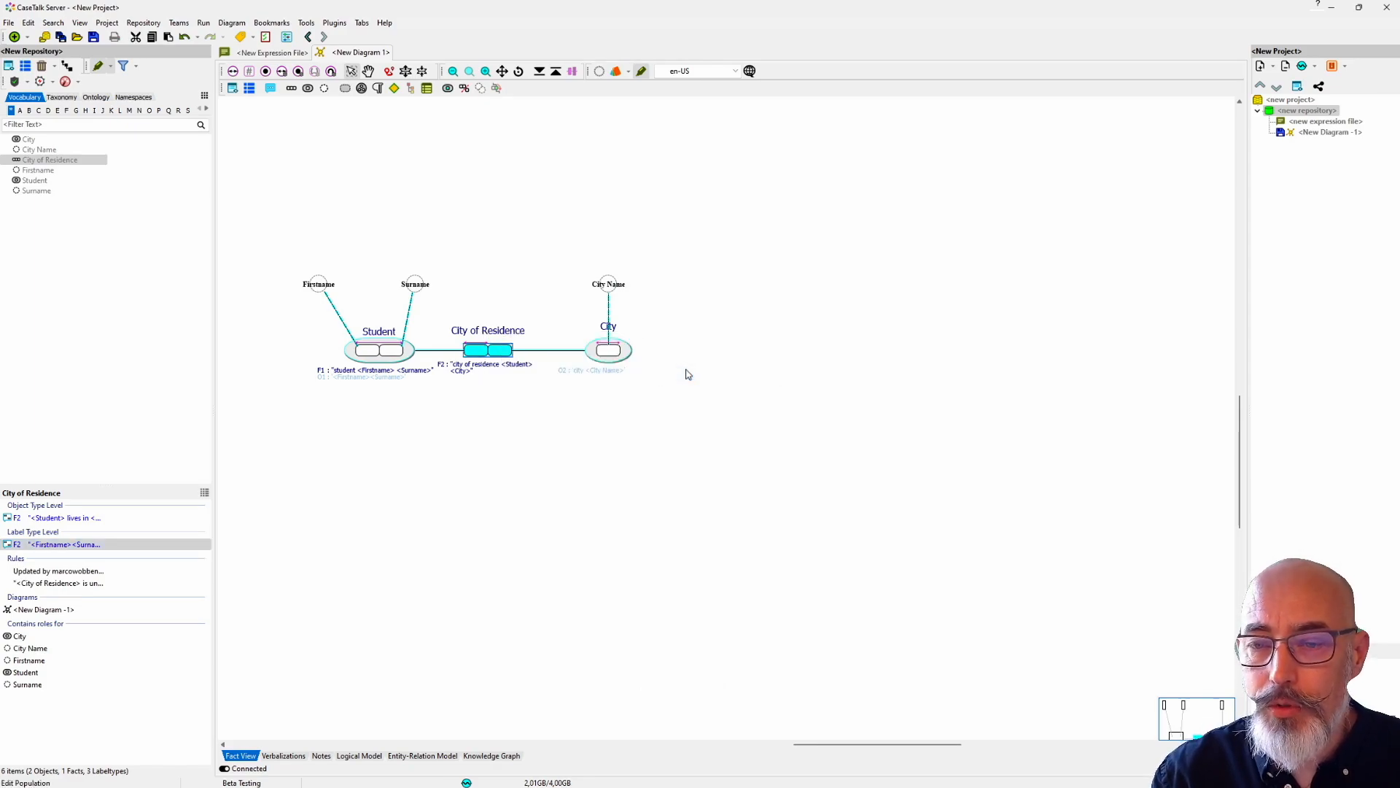
{"action": "left_click", "coordinate": [104, 93]}
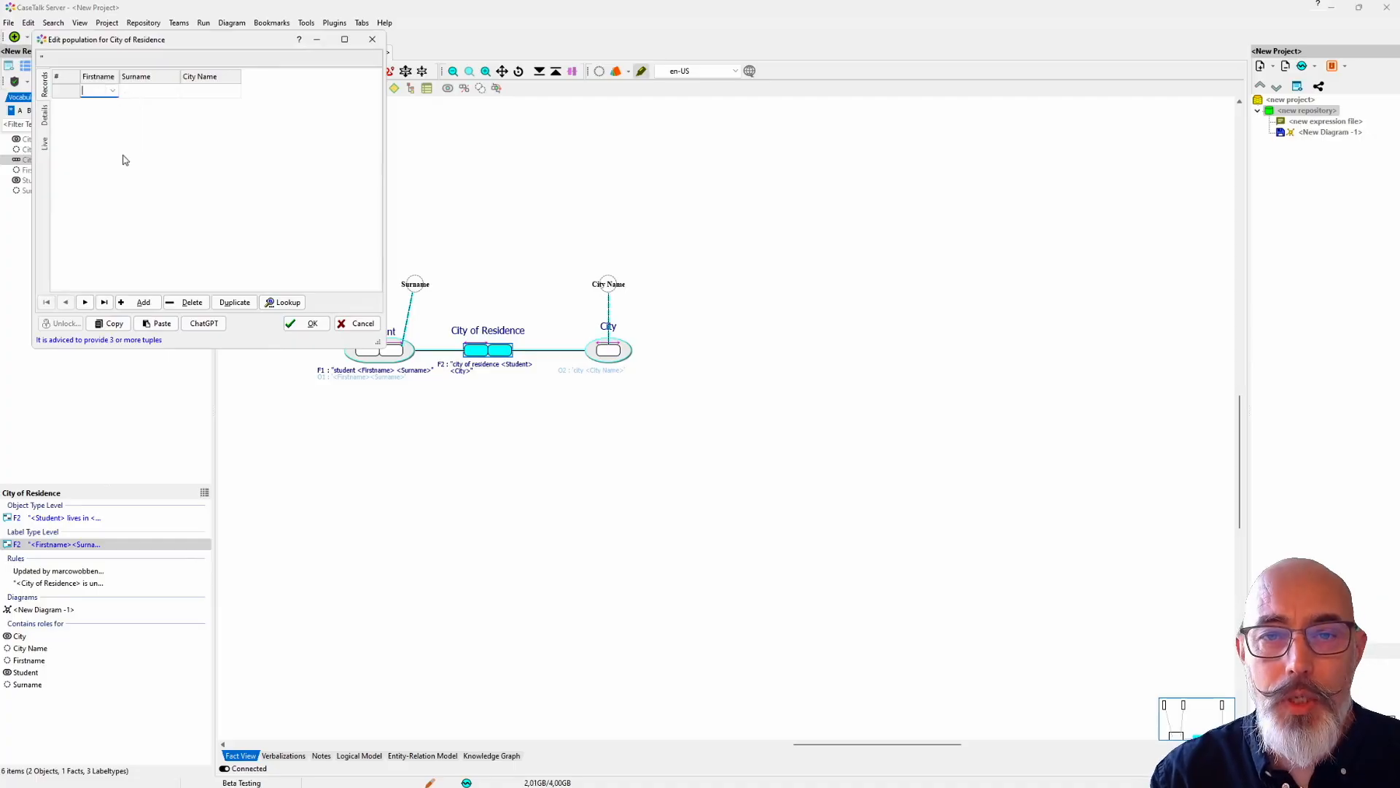
{"action": "type", "text": "Peter"}
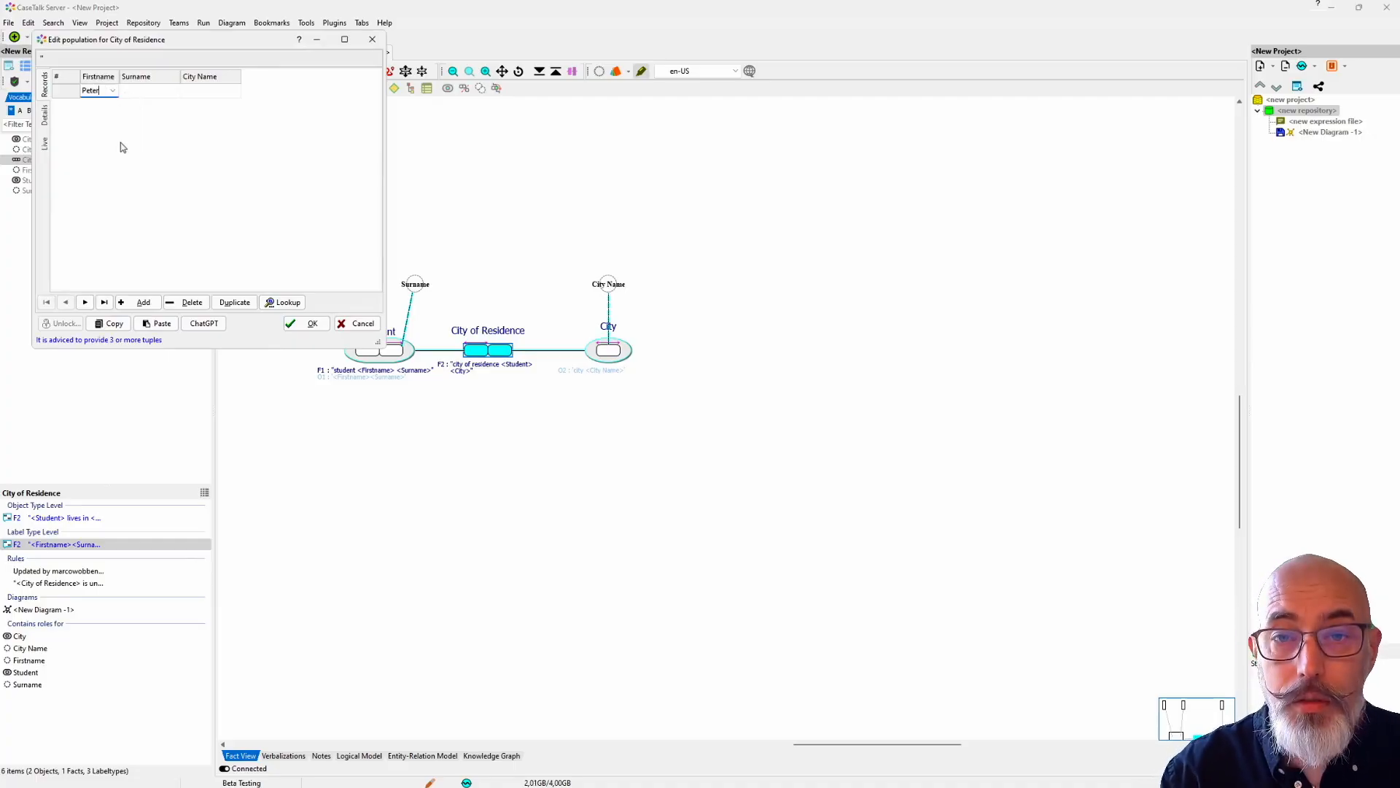
{"action": "left_click", "coordinate": [135, 89]}
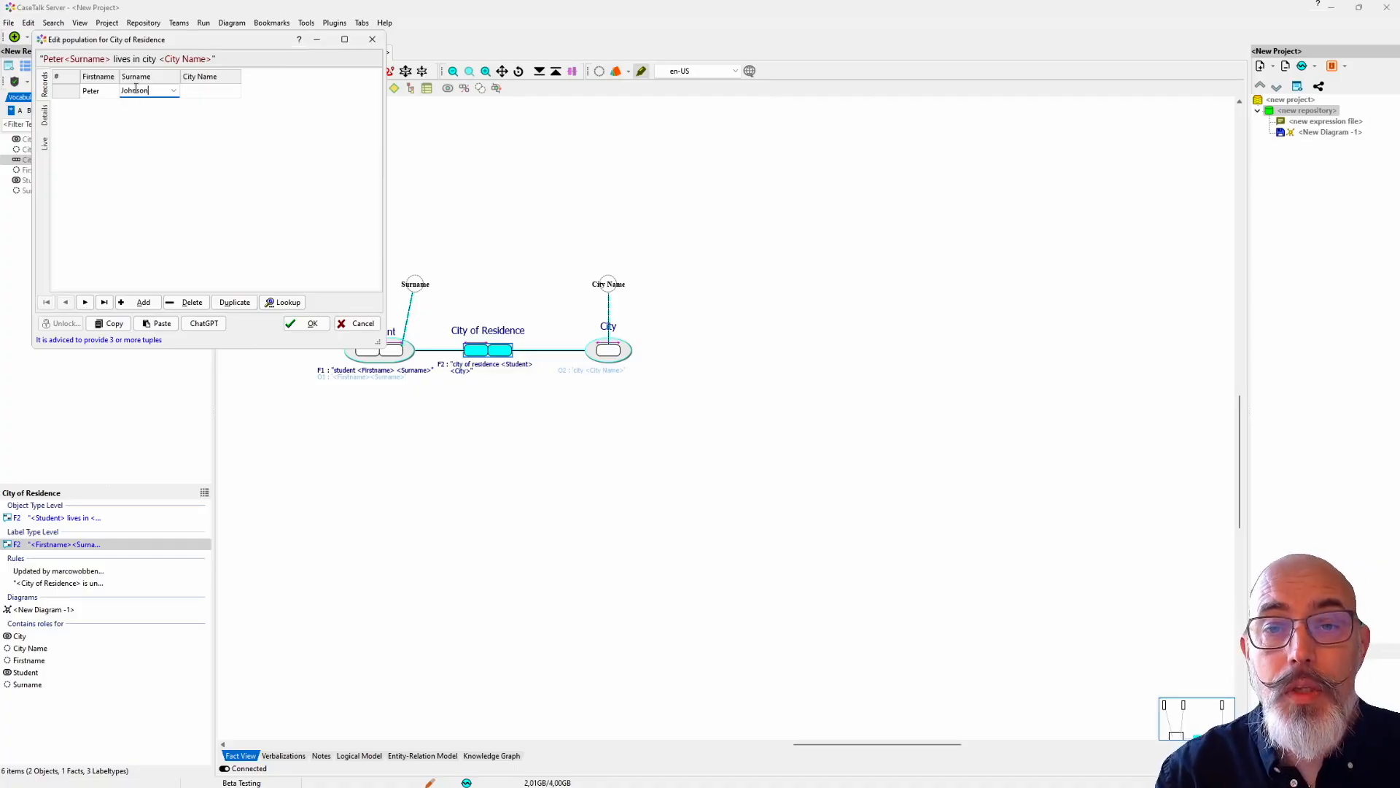
{"action": "left_click", "coordinate": [188, 94]}
{"action": "type", "text": "New York"}
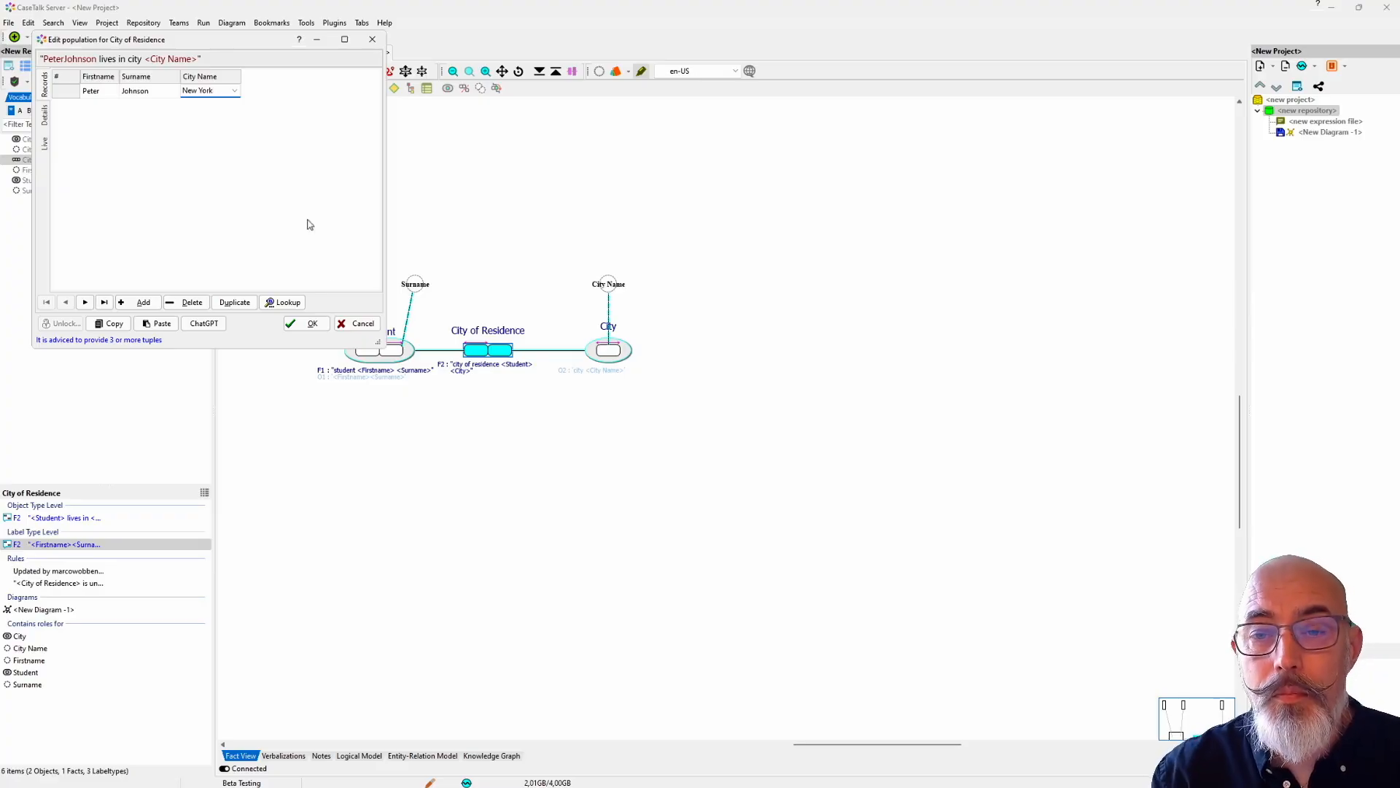
{"action": "left_click", "coordinate": [319, 325]}
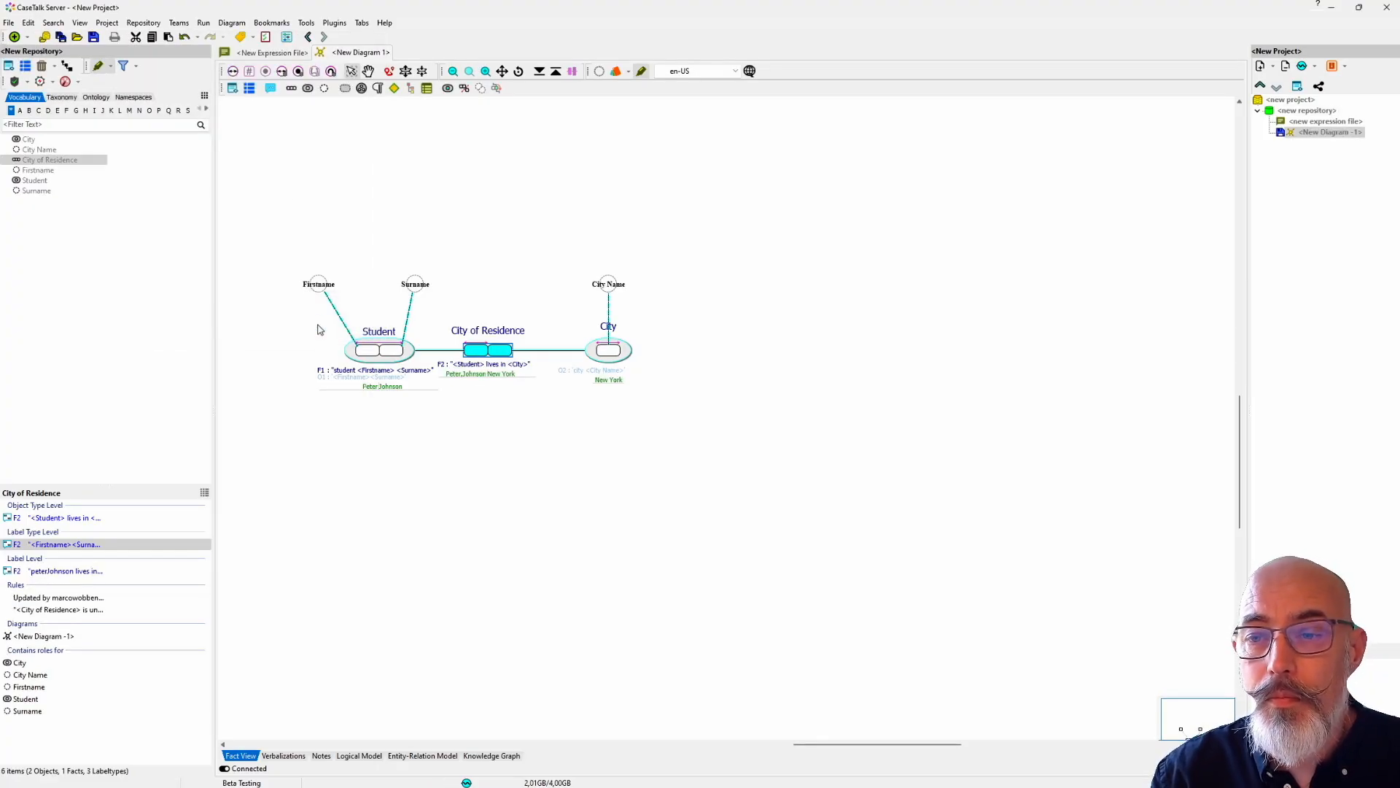
Step: Examine the label level expression tree of City of Residence, and view the diagram's verbalizations before returning to the fact view
{"action": "left_click", "coordinate": [362, 360]}
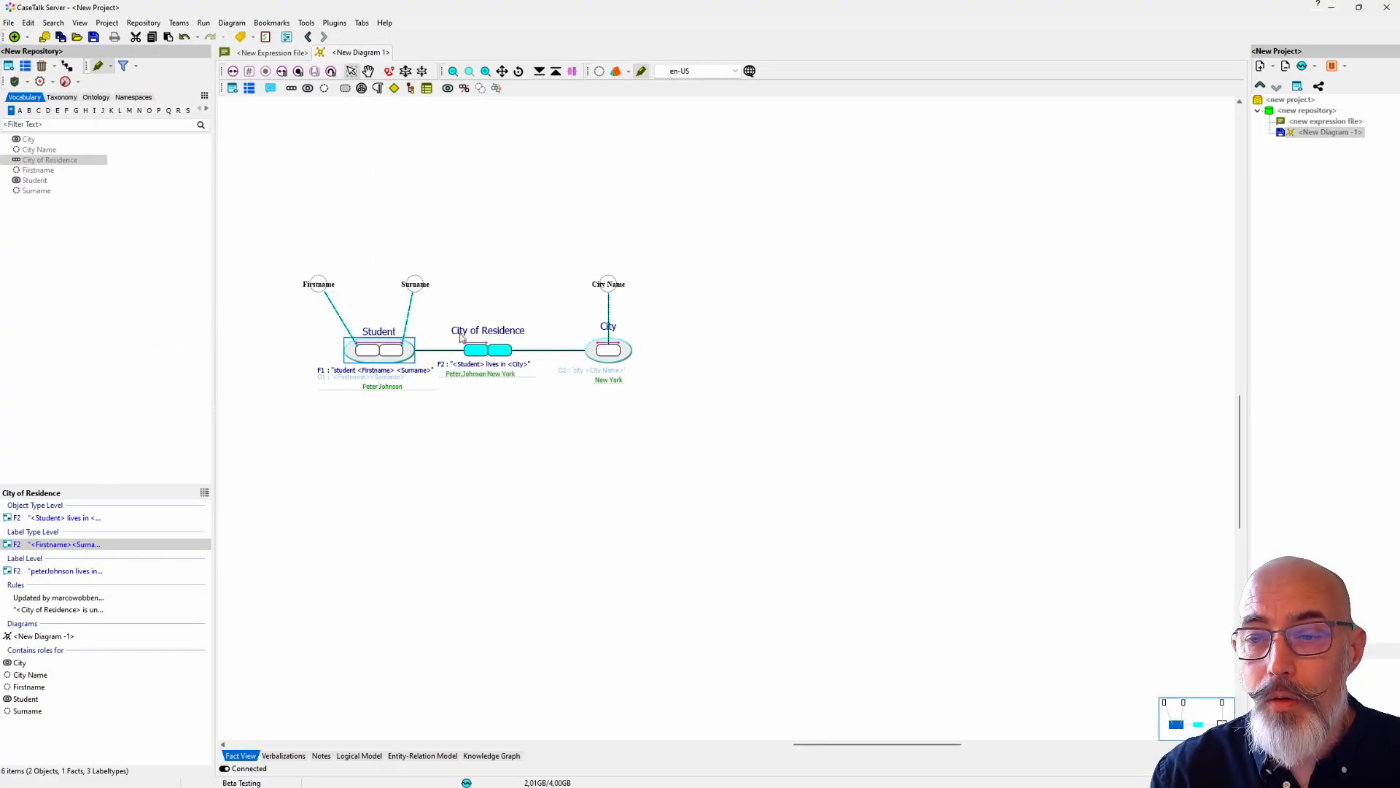
{"action": "left_click", "coordinate": [86, 572]}
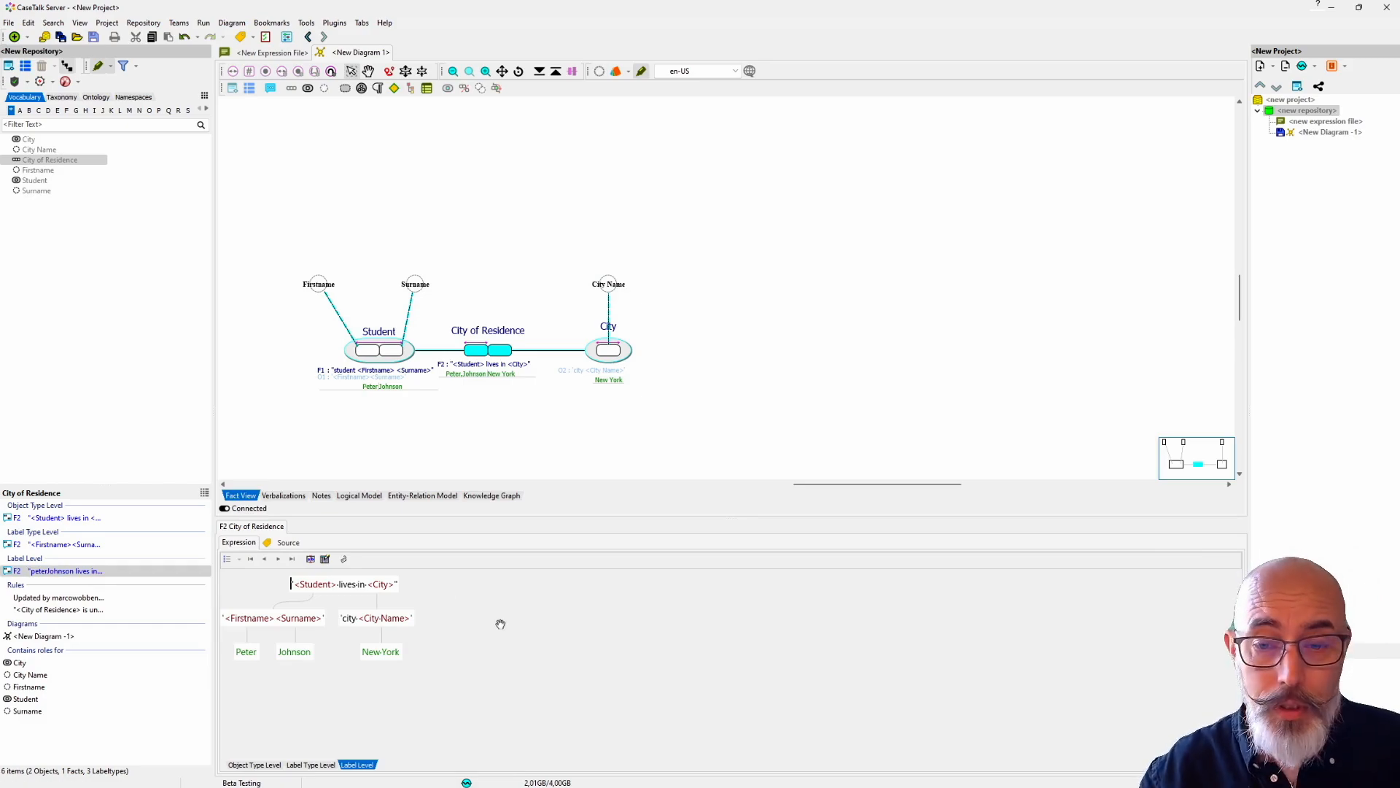
{"action": "left_click", "coordinate": [282, 527]}
{"action": "left_click", "coordinate": [375, 478]}
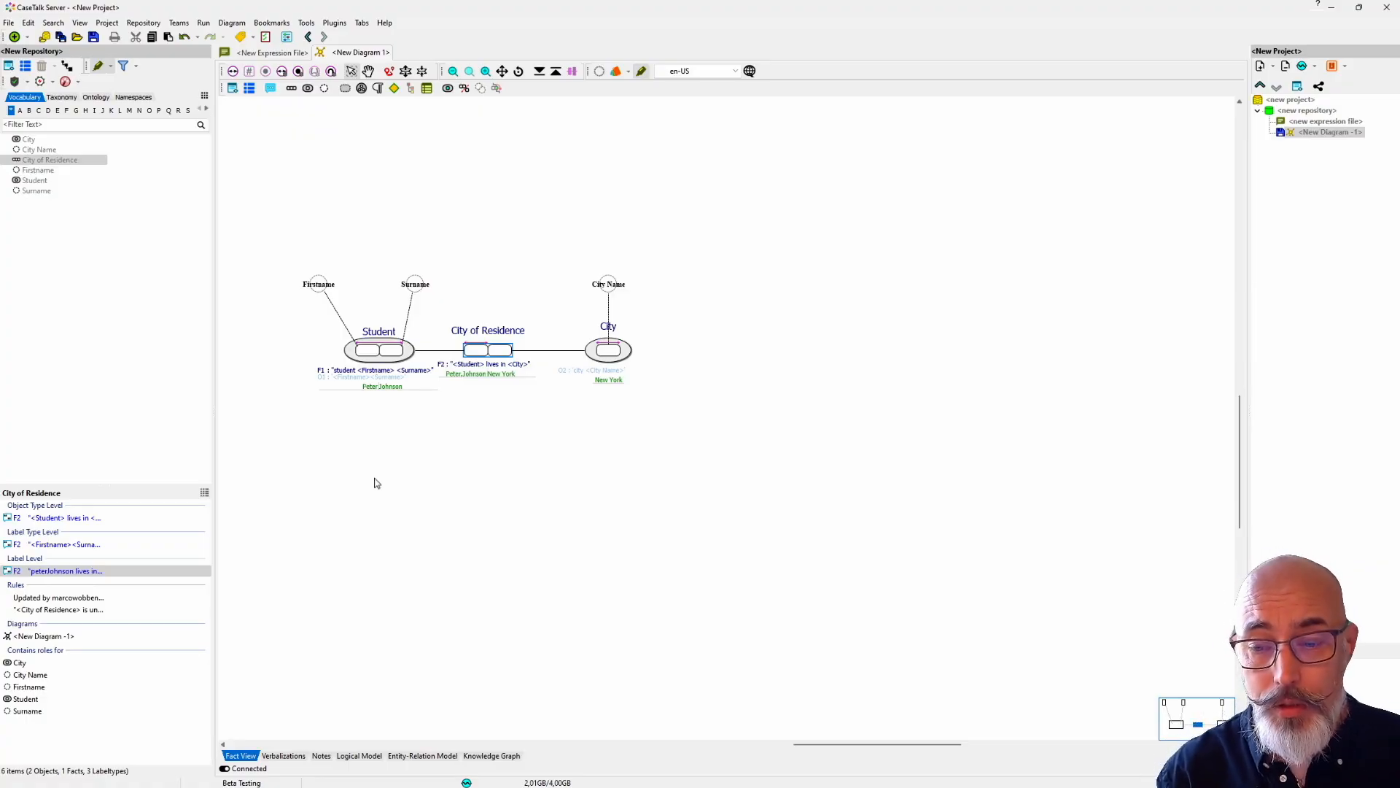
{"action": "left_click", "coordinate": [294, 756]}
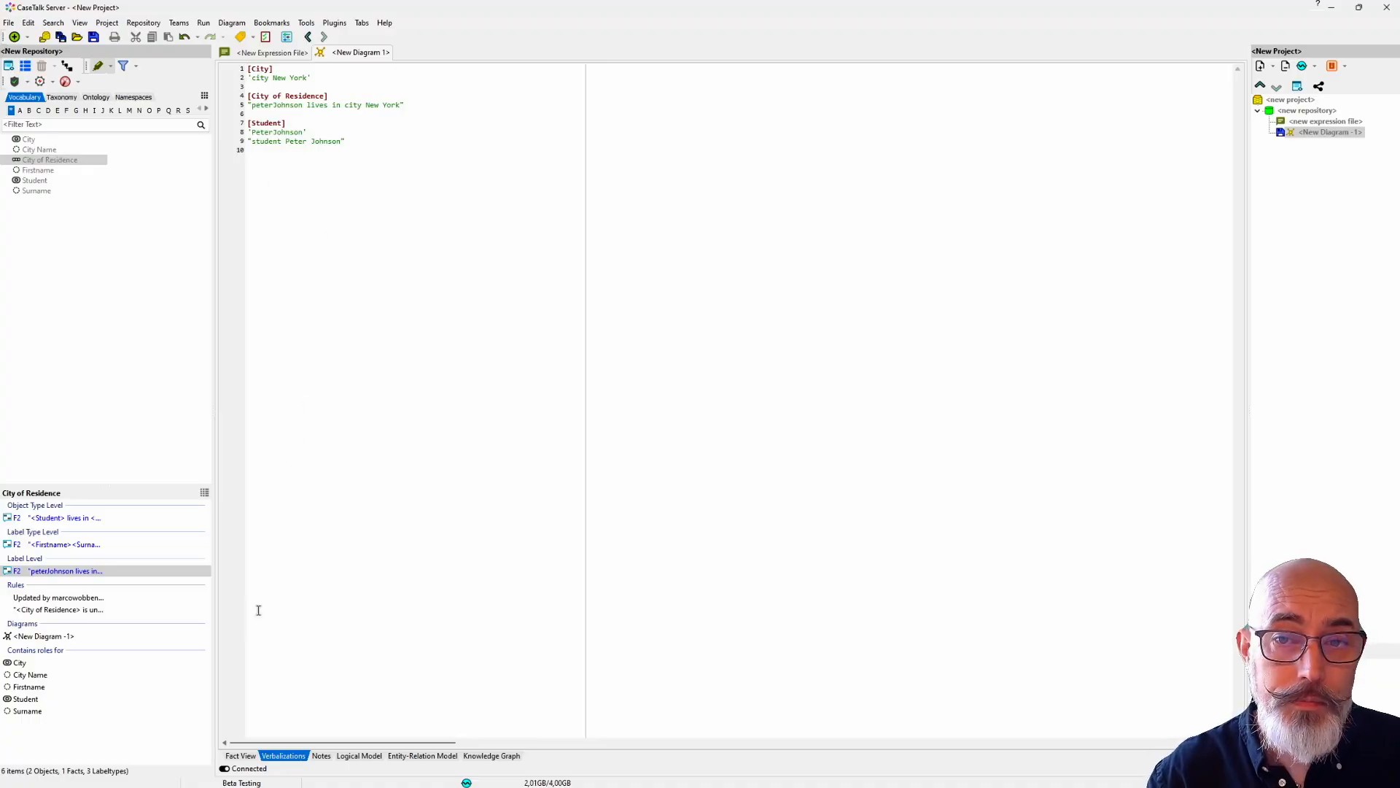
{"action": "left_click", "coordinate": [241, 756]}
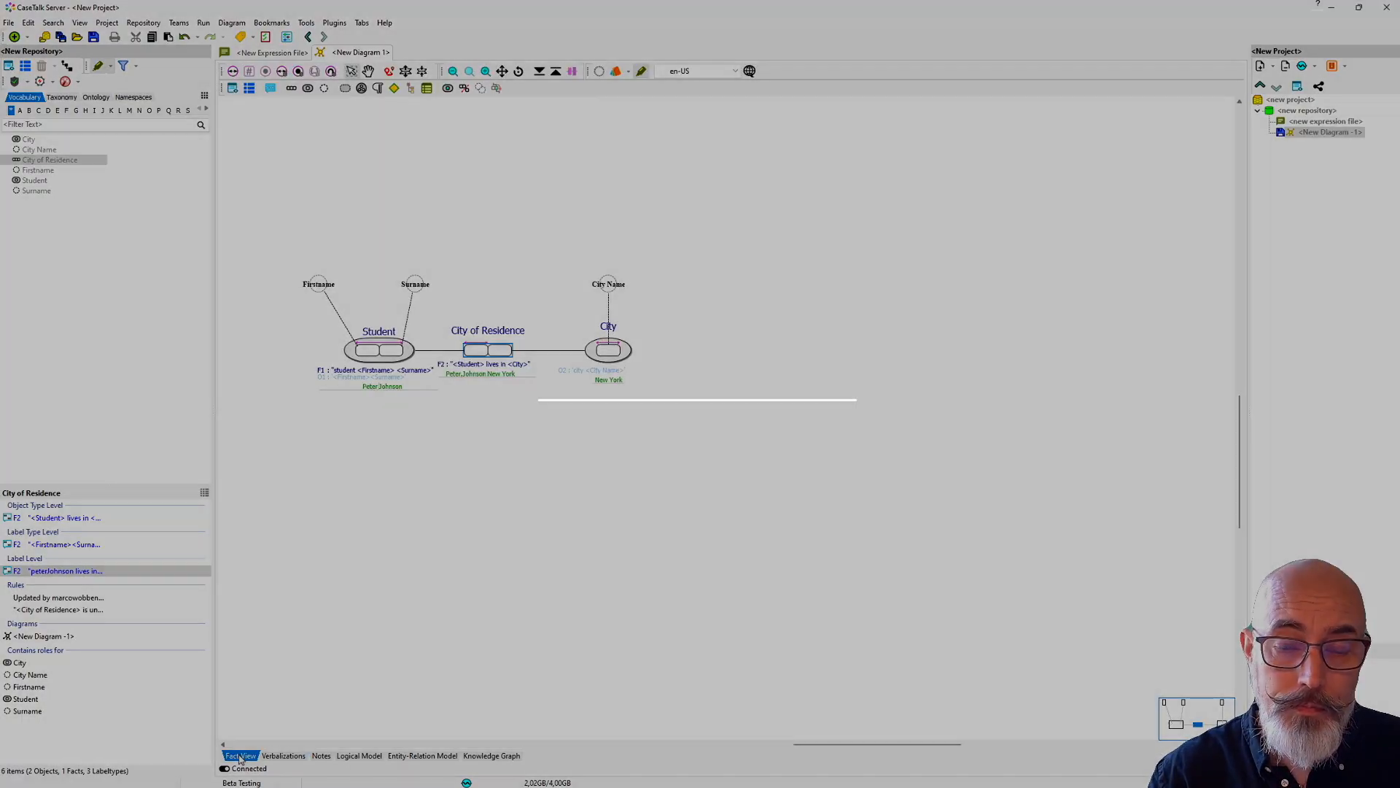